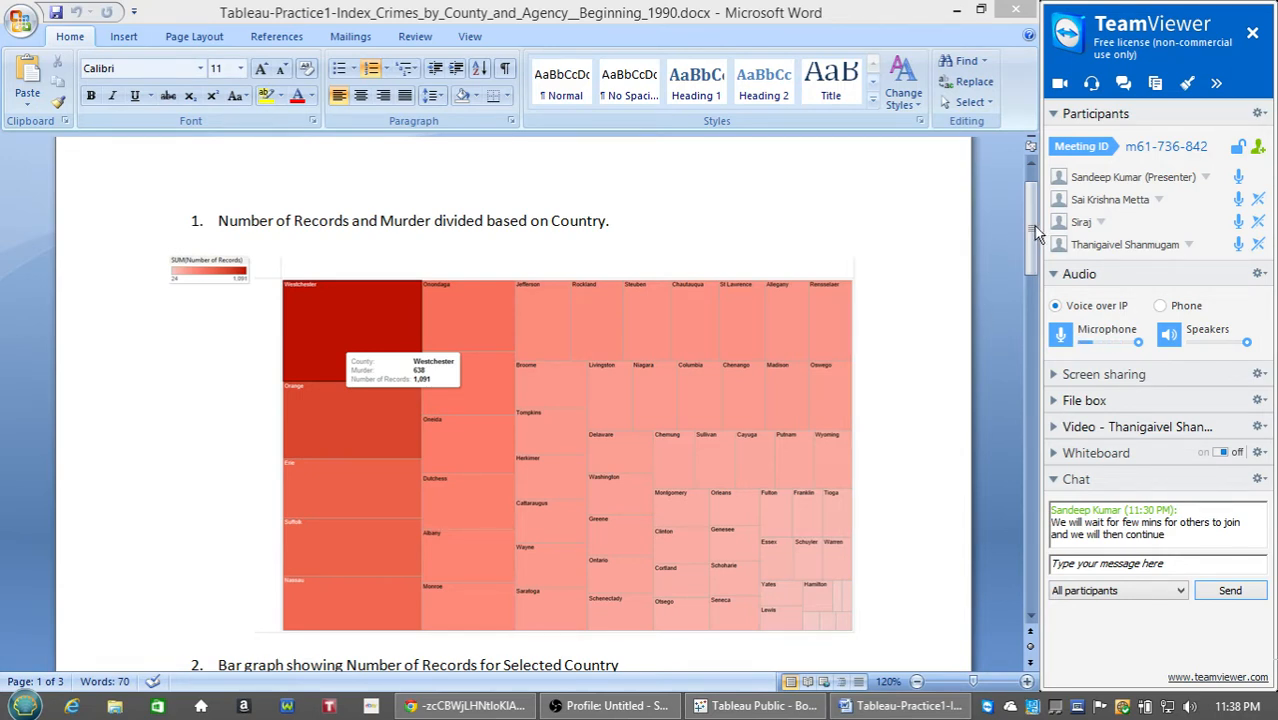
Highlight the word Country in the item 1 heading and select the treemap picture.
left_click_drag(1036, 232, 1036, 235)
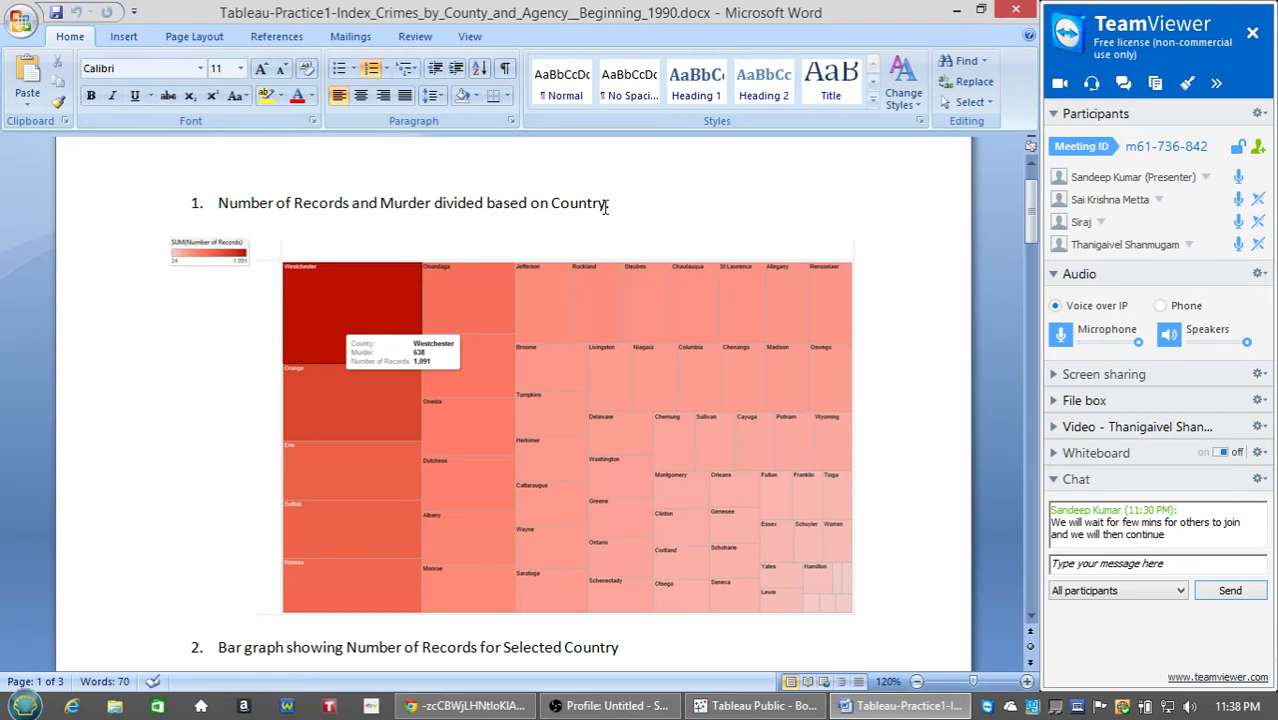
left_click_drag(606, 208, 558, 207)
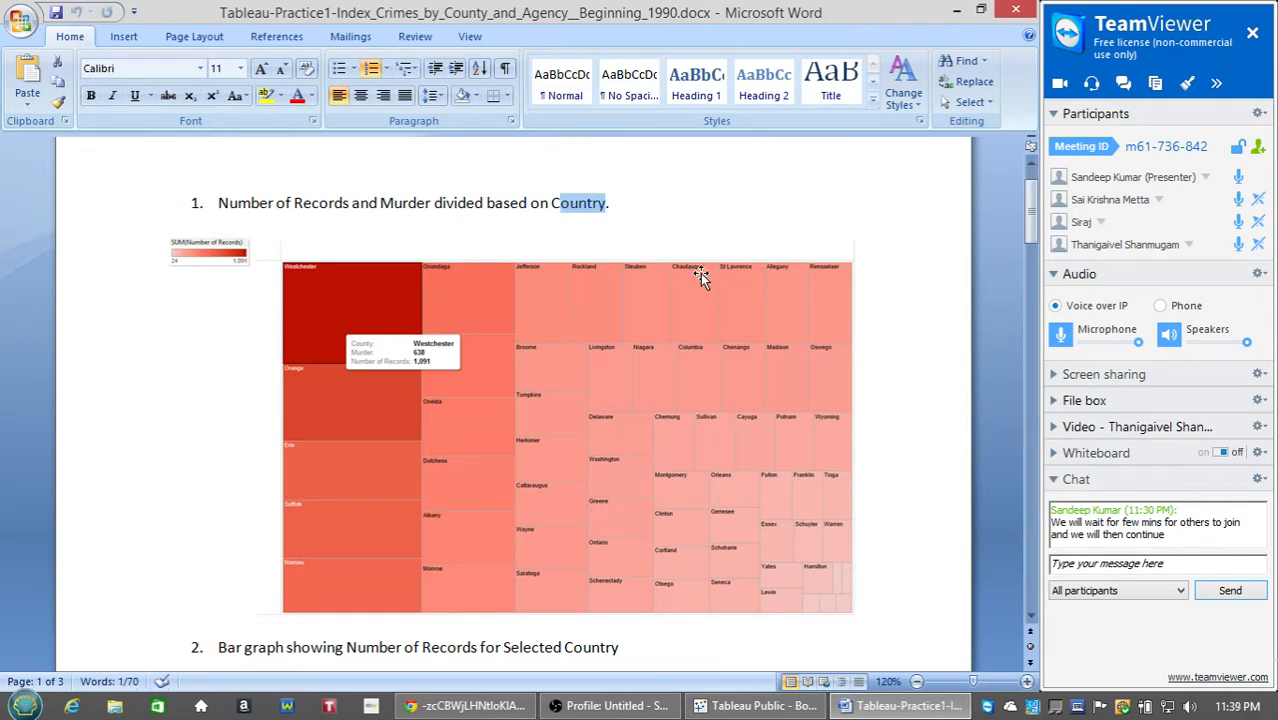
left_click(334, 468)
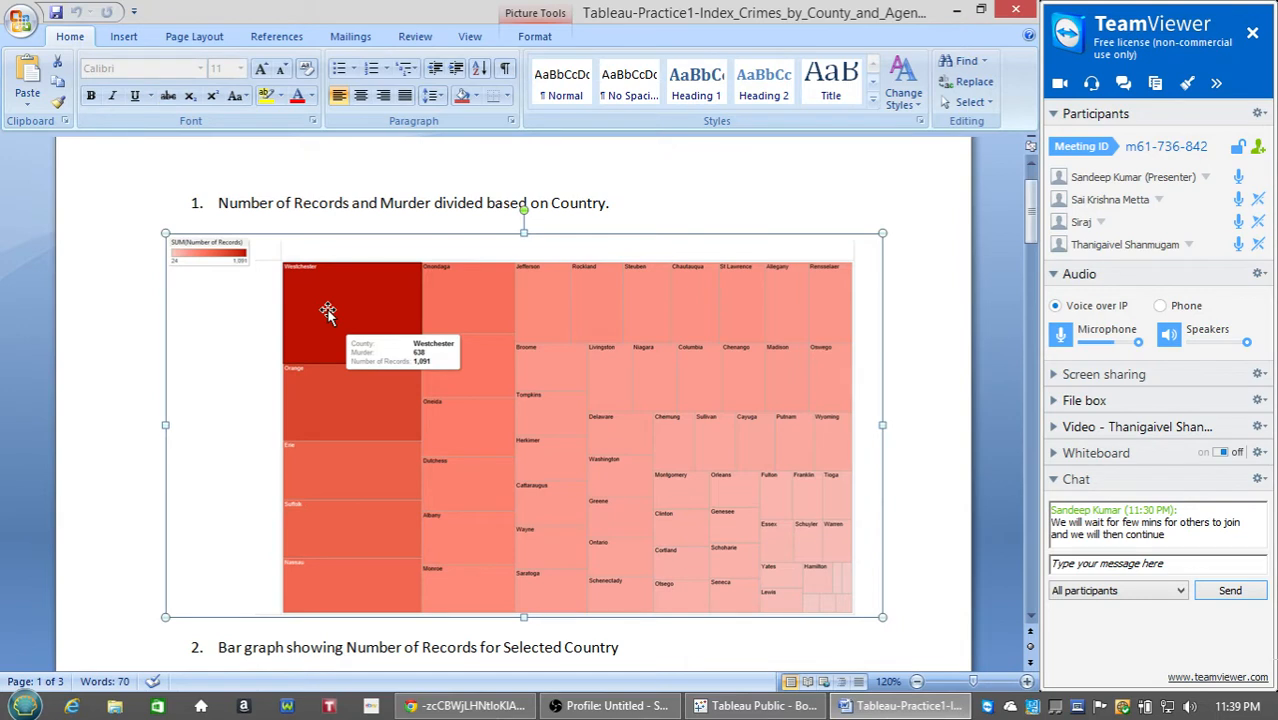
Scroll down to the item 2 bar graph of Number of Records by county.
scroll(304, 306, "up", 1)
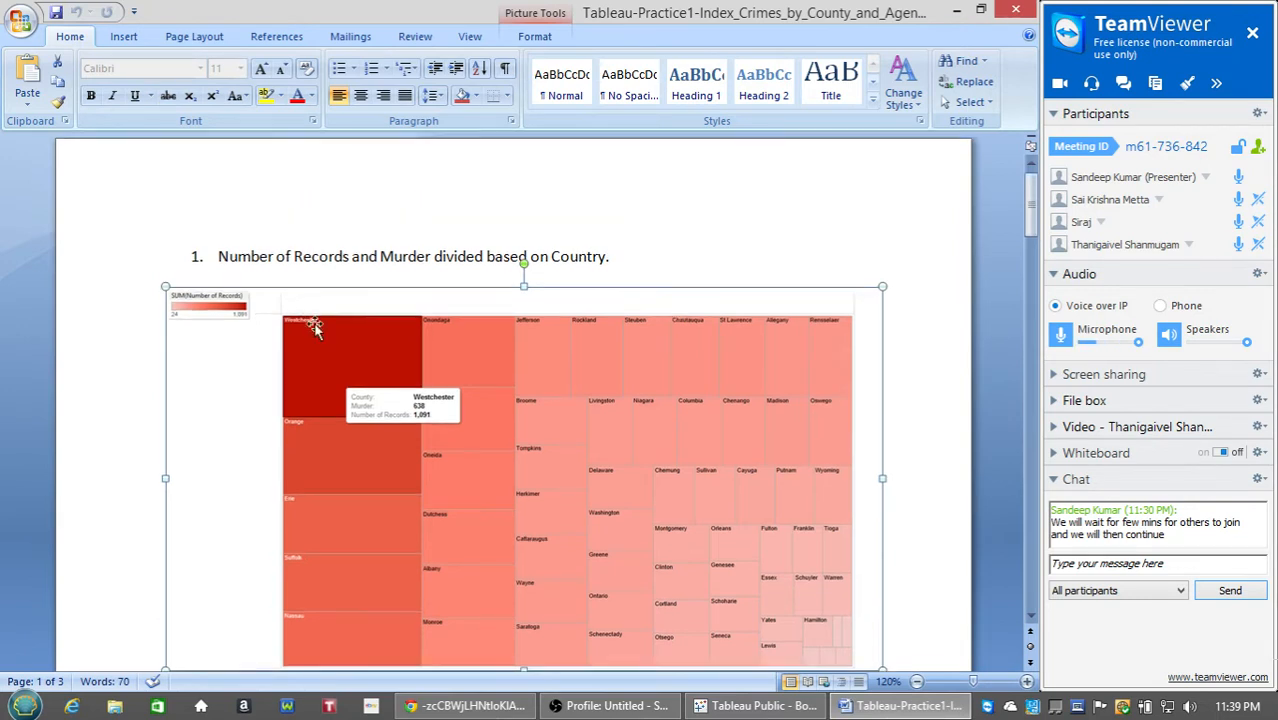
scroll(314, 326, "down", 1)
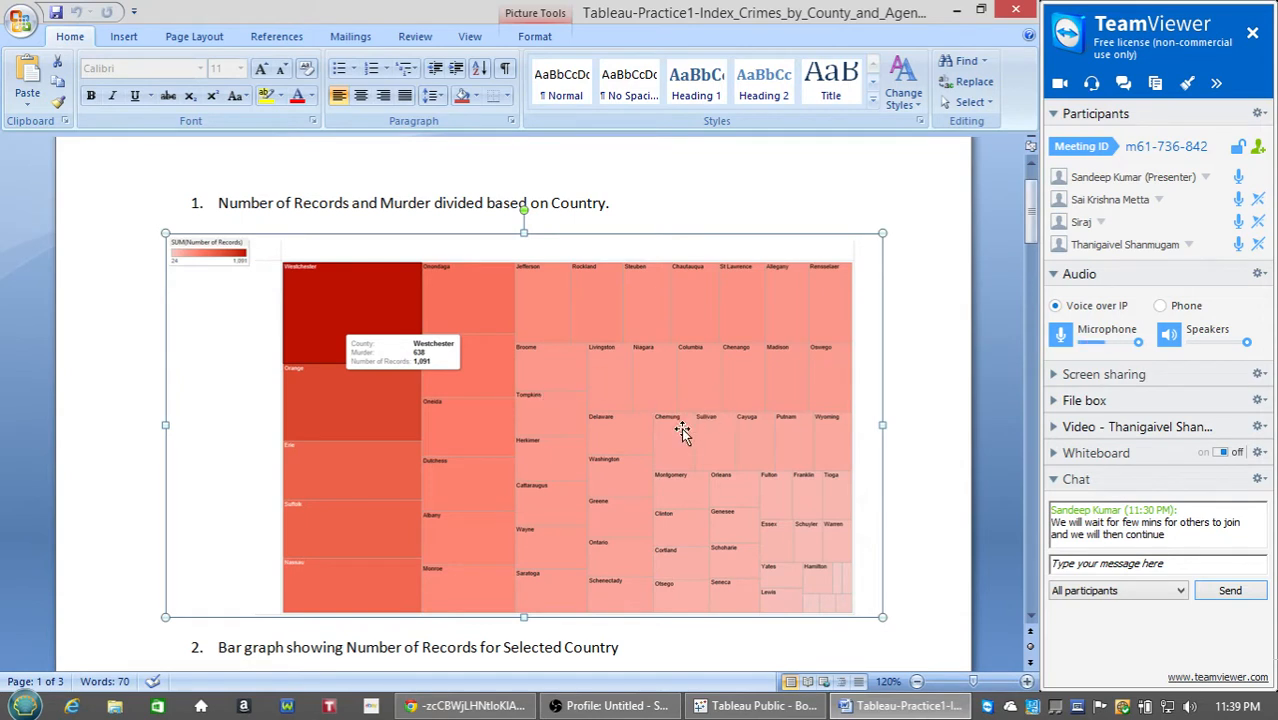
scroll(650, 548, "down", 1)
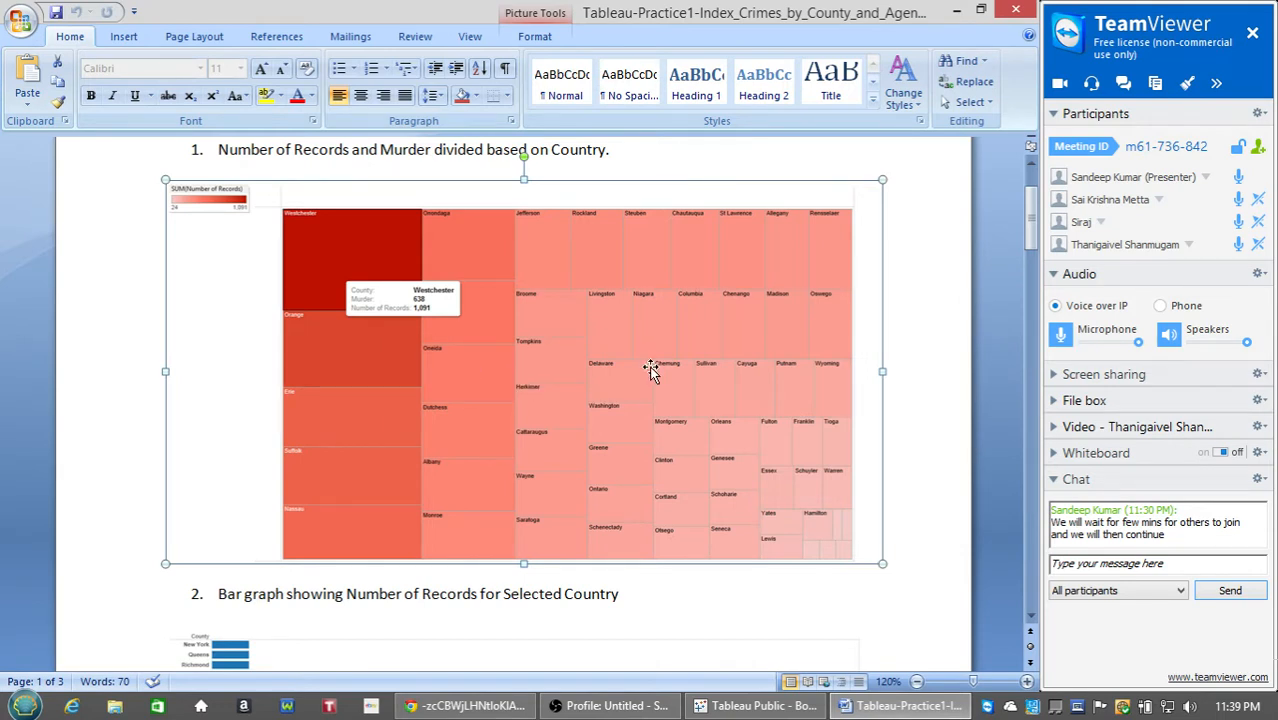
scroll(531, 350, "up", 1)
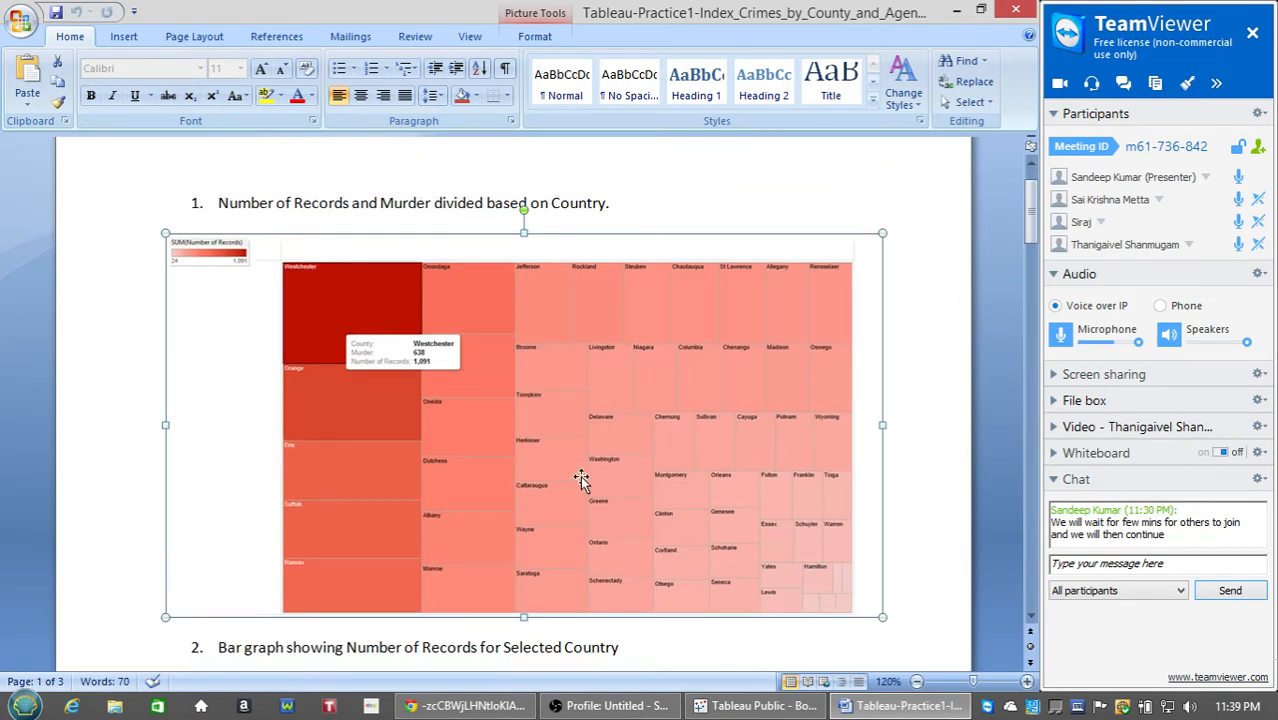
scroll(778, 577, "down", 2)
scroll(778, 577, "down", 4)
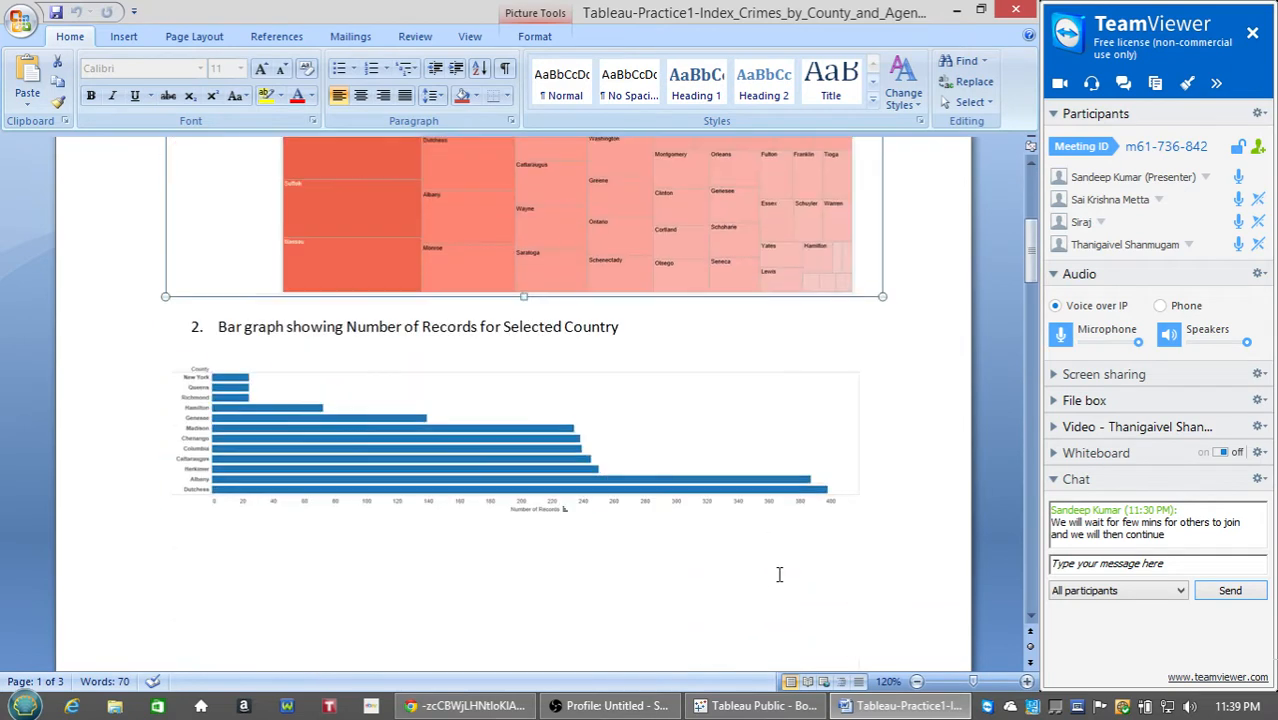
scroll(779, 574, "down", 1)
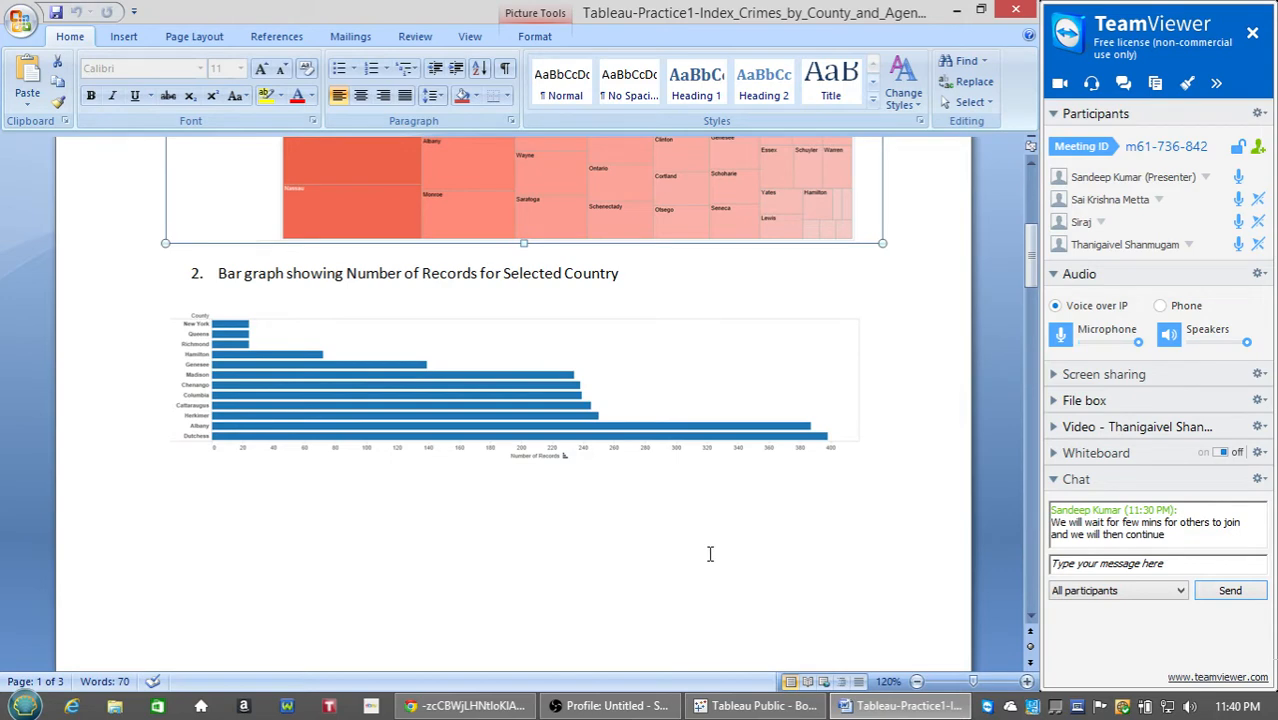
scroll(710, 554, "down", 10)
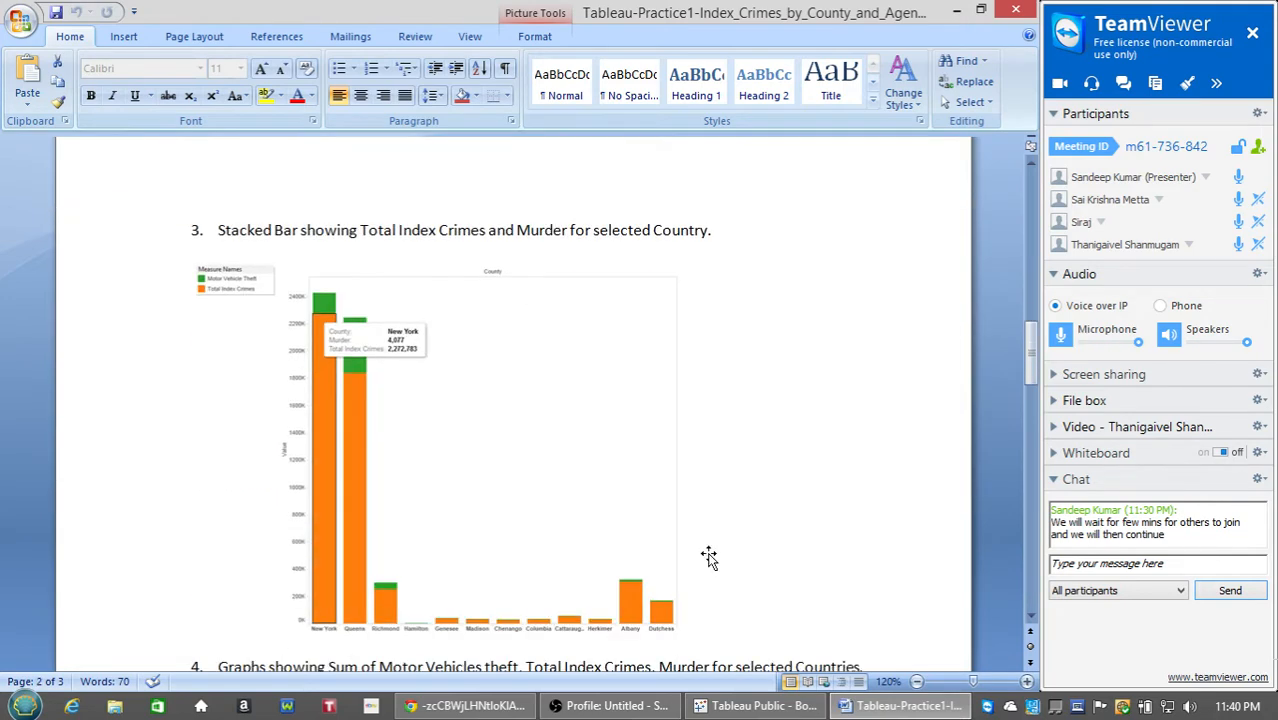
Scroll past item 3's stacked bar chart to item 4 View 1's Motor Vehicle Theft and Total Index Crimes charts.
scroll(708, 557, "down", 1)
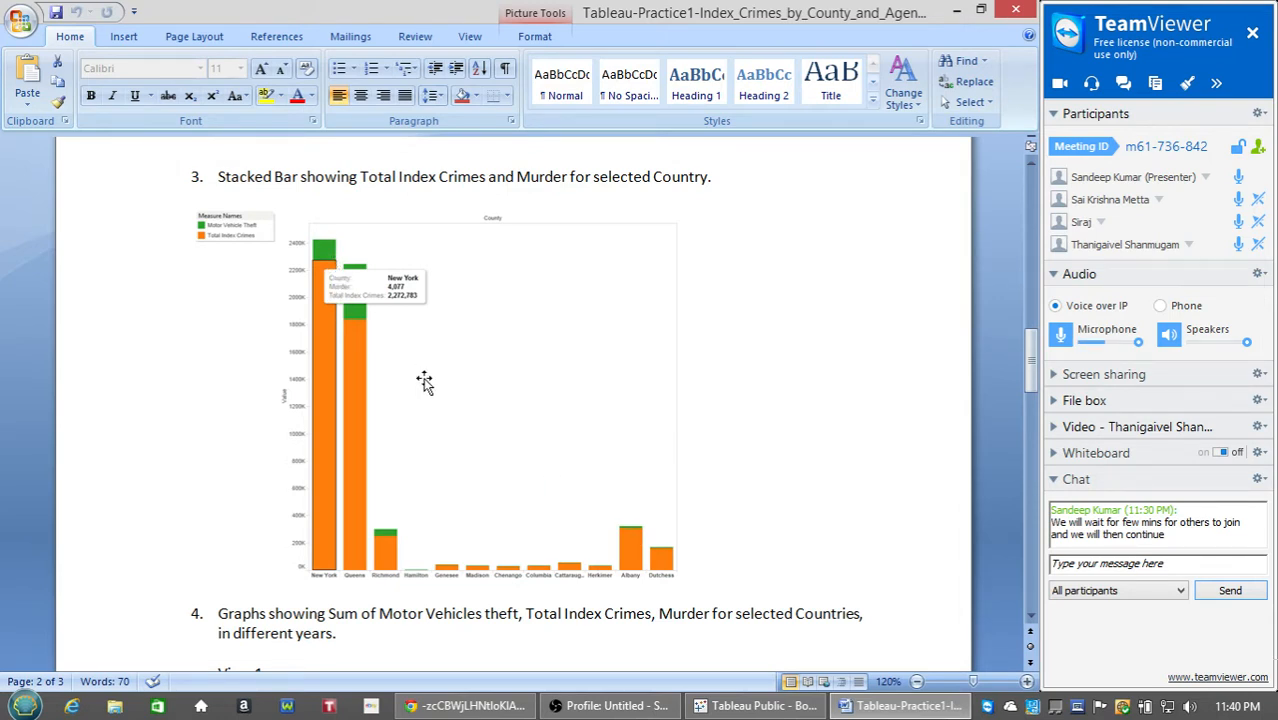
scroll(470, 518, "down", 1)
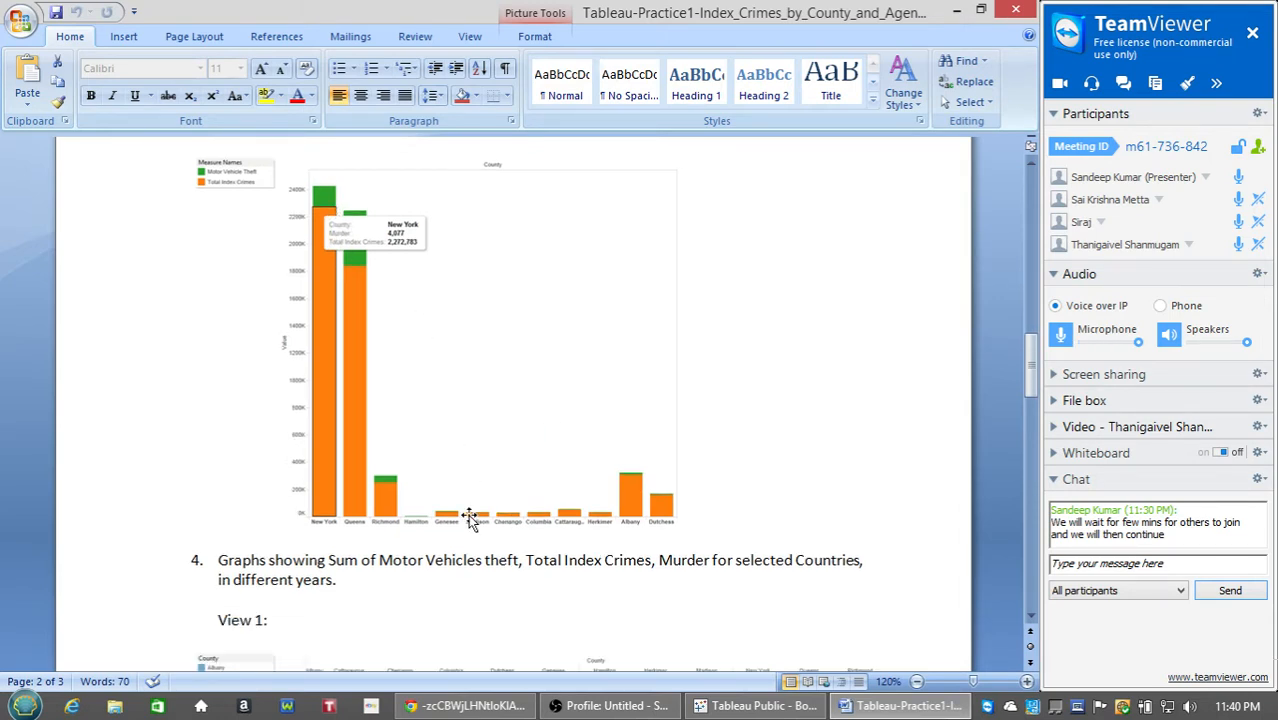
scroll(540, 535, "up", 4)
scroll(589, 542, "up", 8)
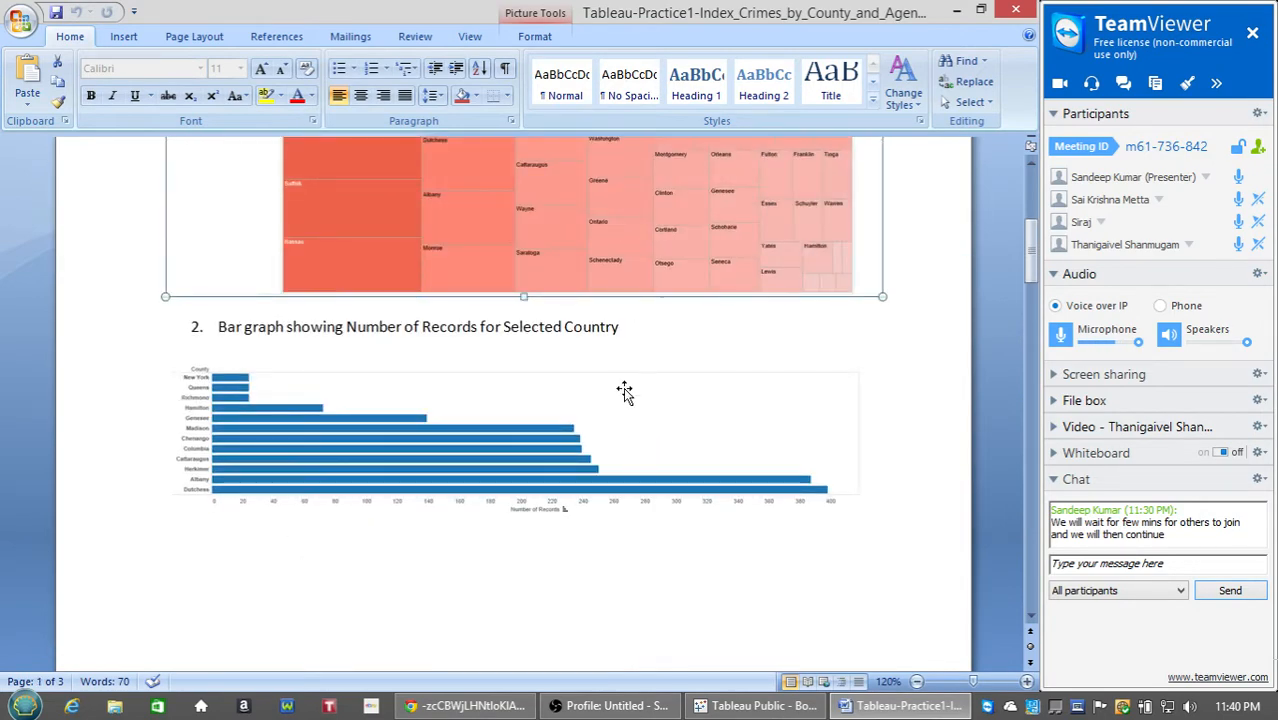
scroll(651, 571, "down", 15)
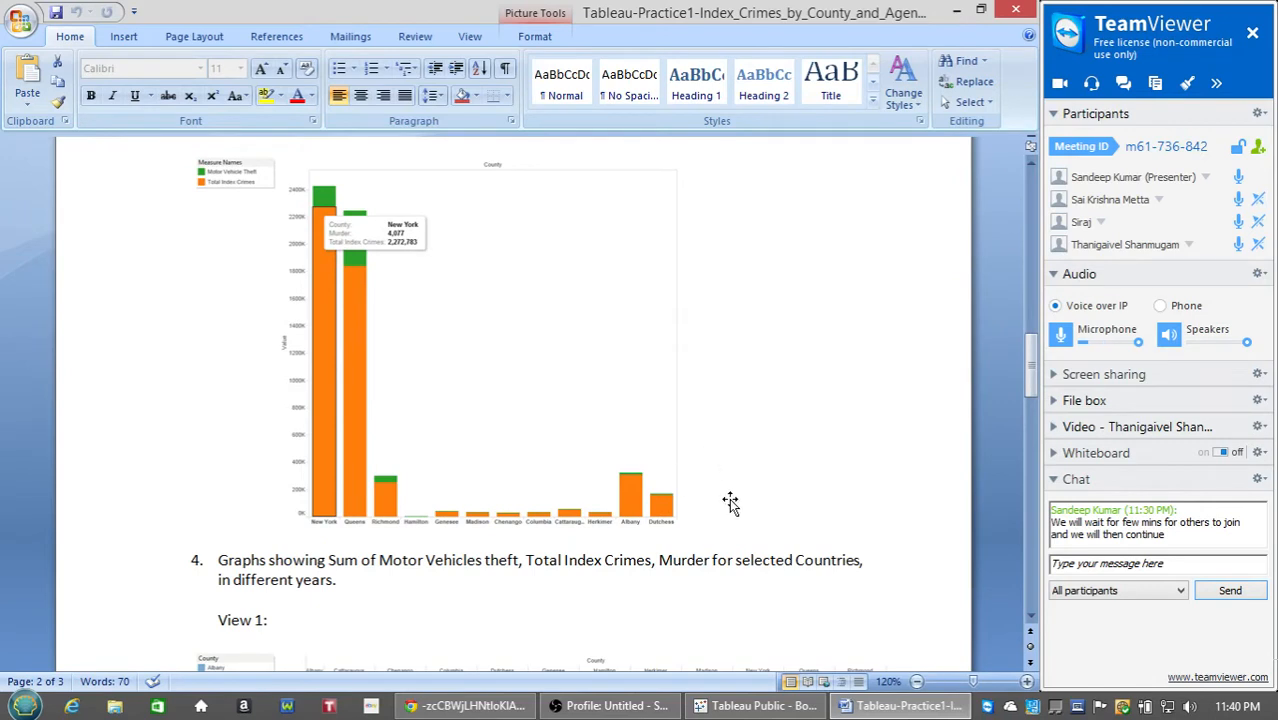
scroll(721, 541, "down", 3)
scroll(721, 541, "down", 2)
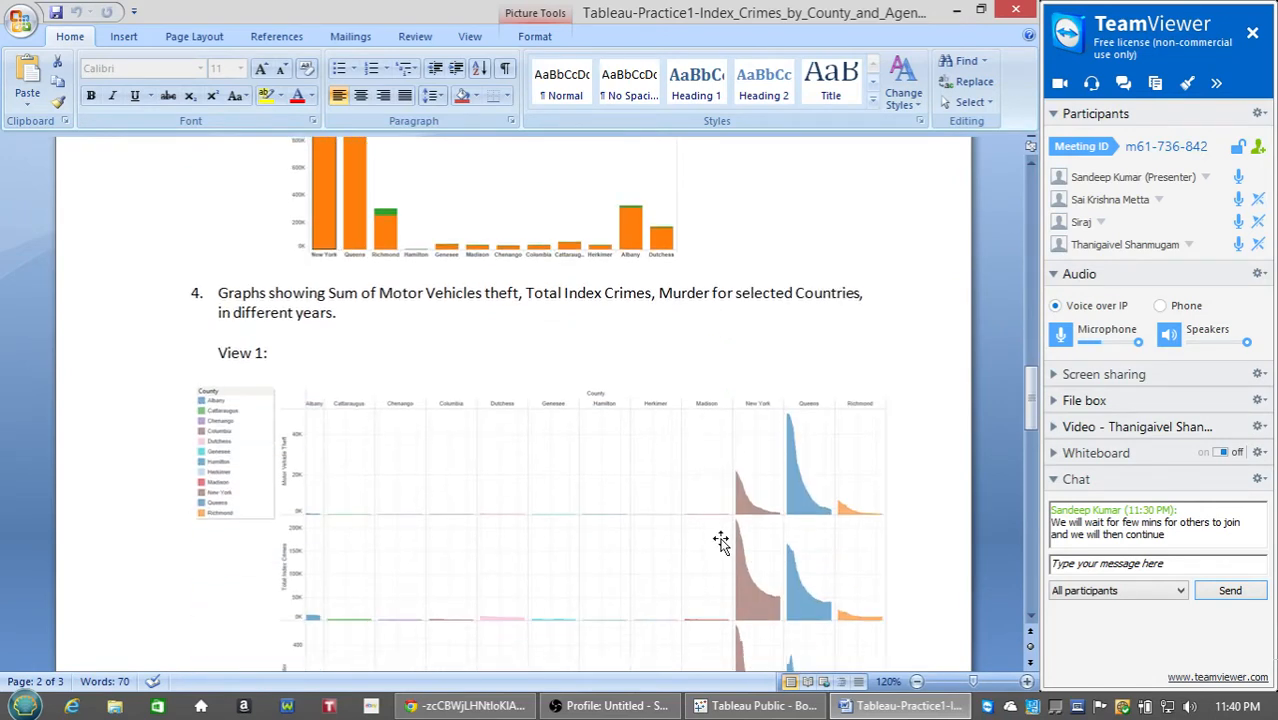
Refocus Word and scroll to View 2's yearly Burglary, Motor Vehicle Theft and Total Index Crimes charts.
scroll(721, 541, "down", 2)
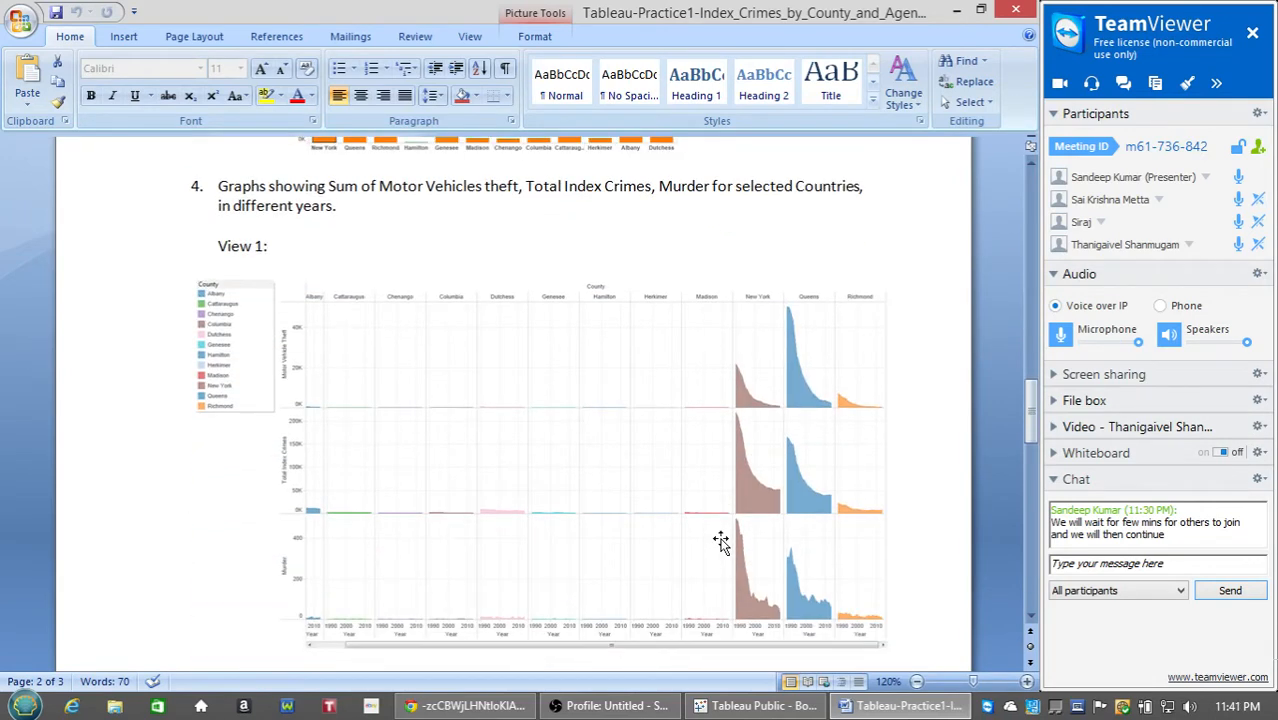
scroll(721, 541, "down", 1)
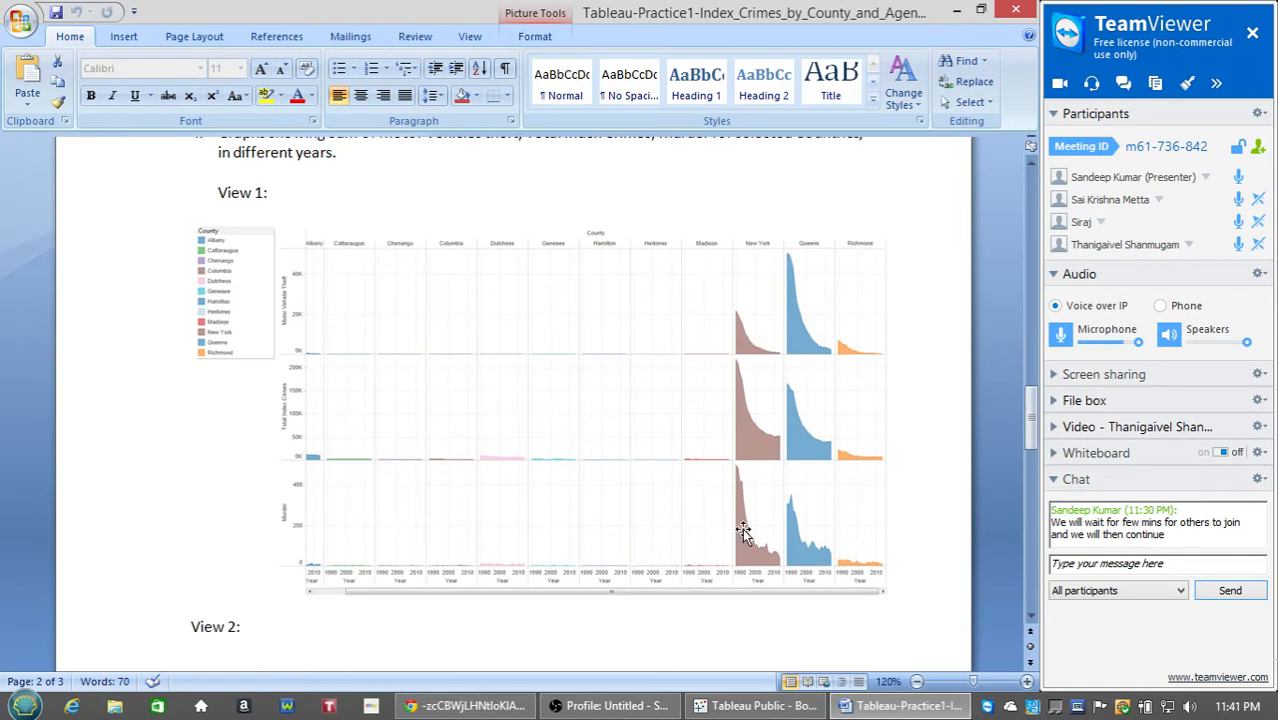
scroll(676, 505, "up", 1)
scroll(676, 505, "down", 1)
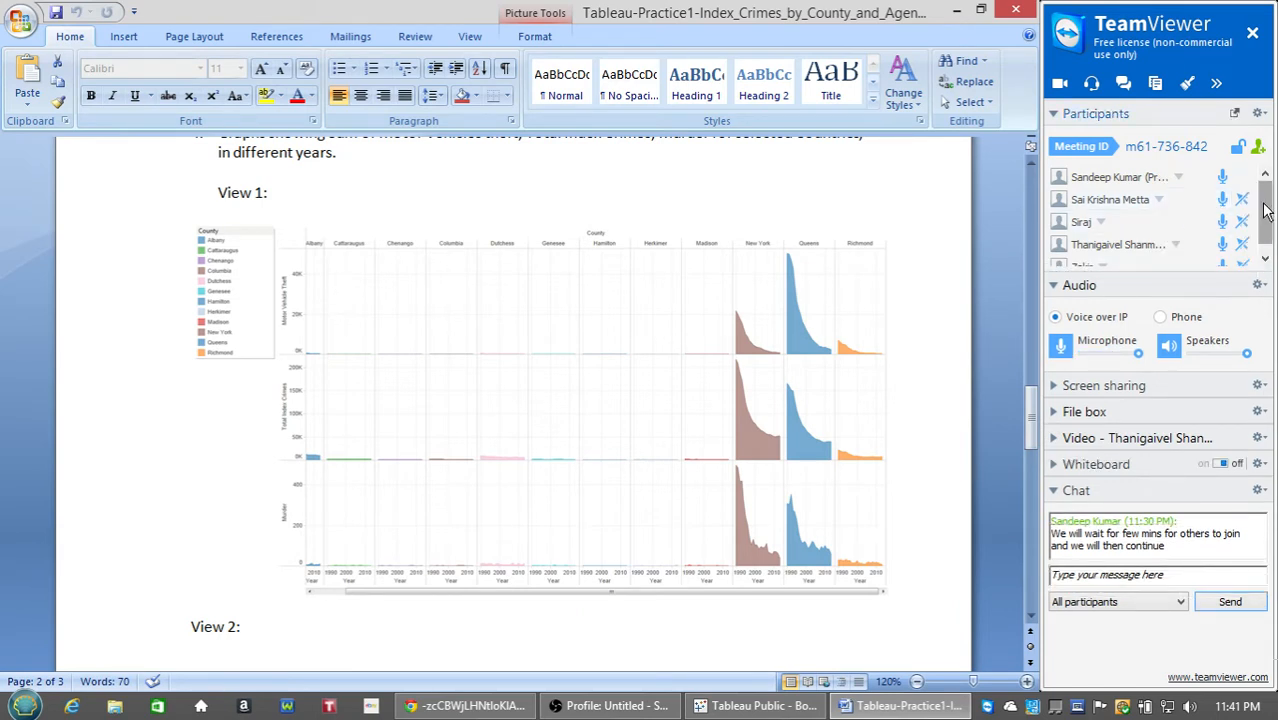
left_click_drag(1264, 207, 1264, 181)
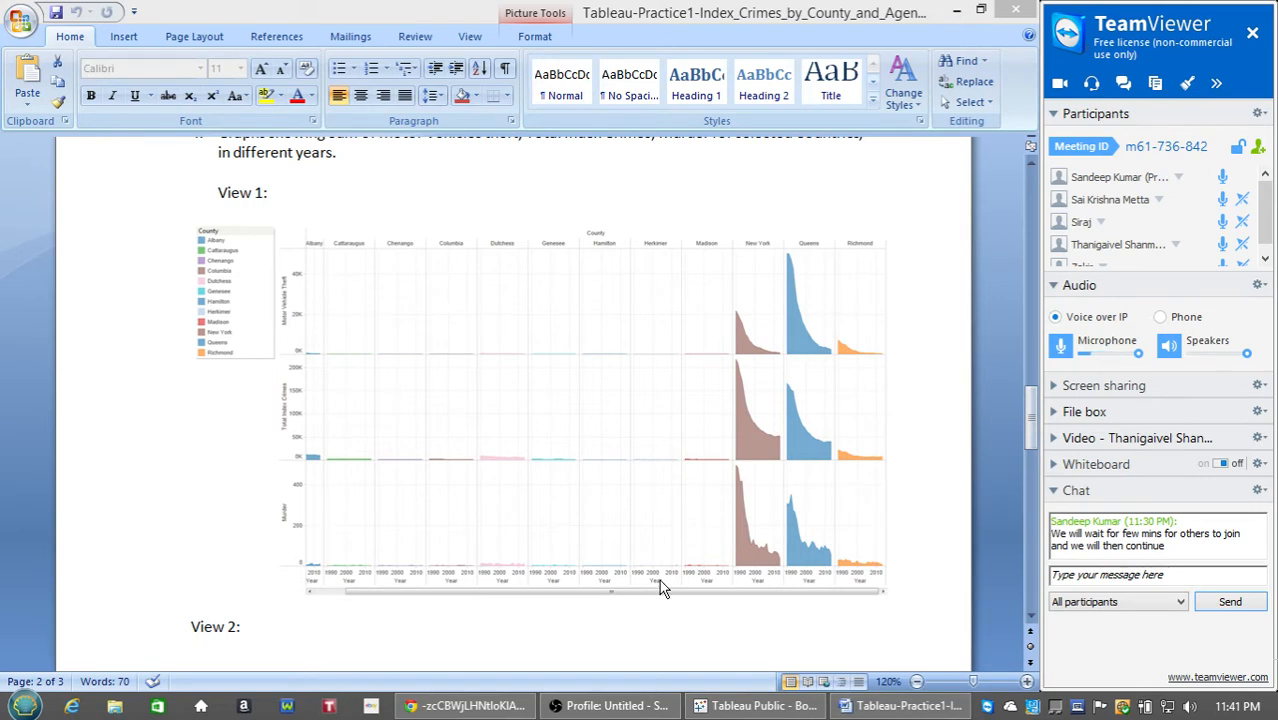
left_click(1006, 515)
scroll(1006, 515, "down", 3)
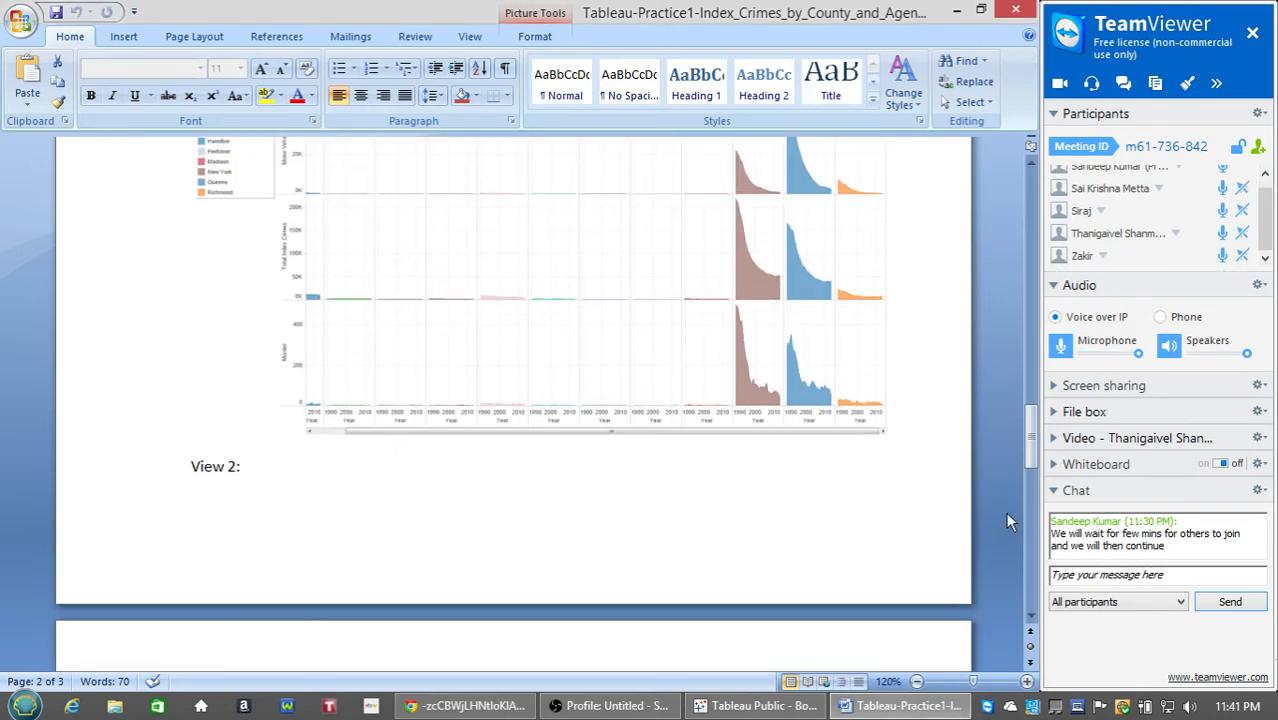
scroll(1004, 511, "down", 7)
scroll(763, 500, "down", 1)
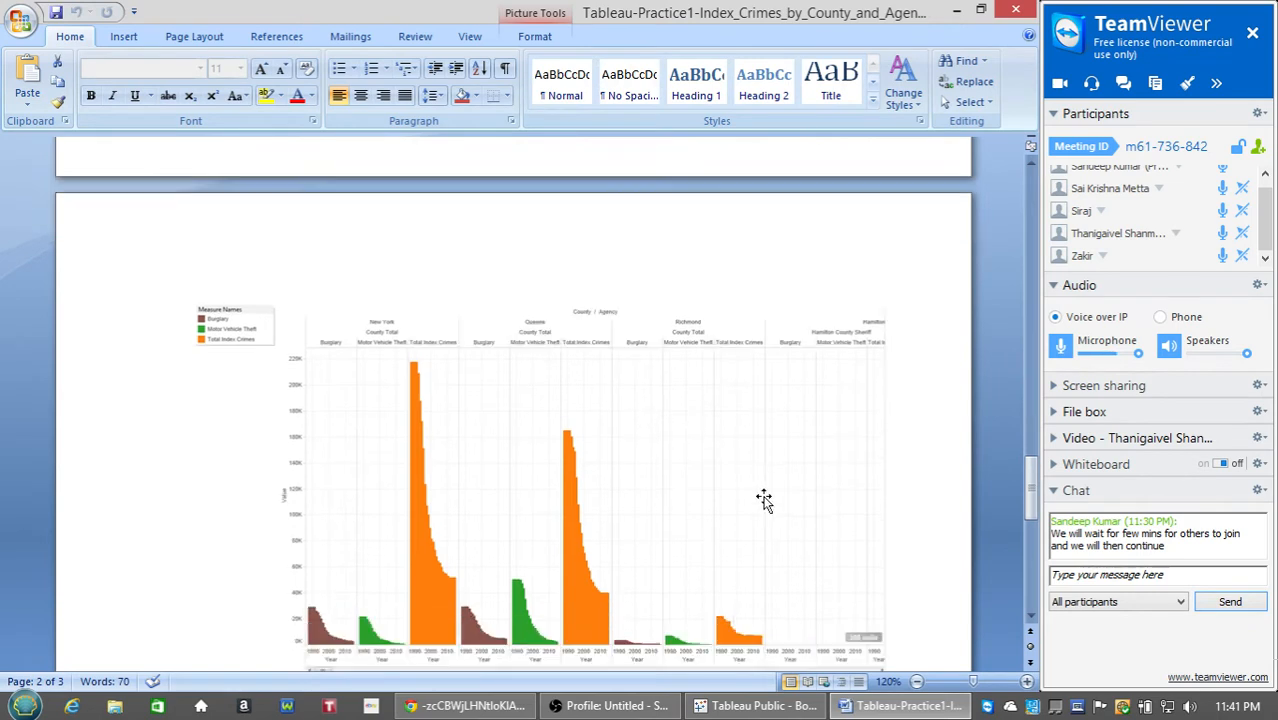
Review item 5's Robbery and Total Index Crimes dual line graph, then switch to Chrome.
scroll(763, 500, "down", 2)
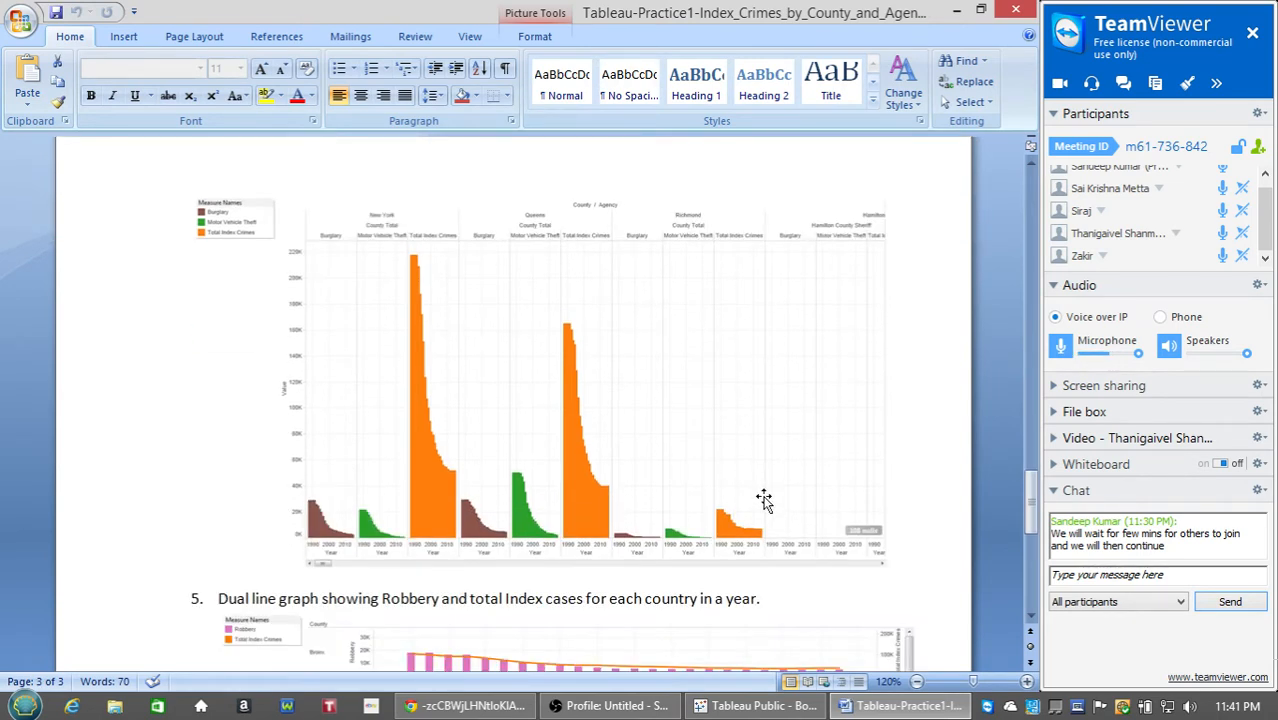
scroll(763, 500, "down", 1)
scroll(763, 500, "up", 1)
scroll(706, 527, "down", 7)
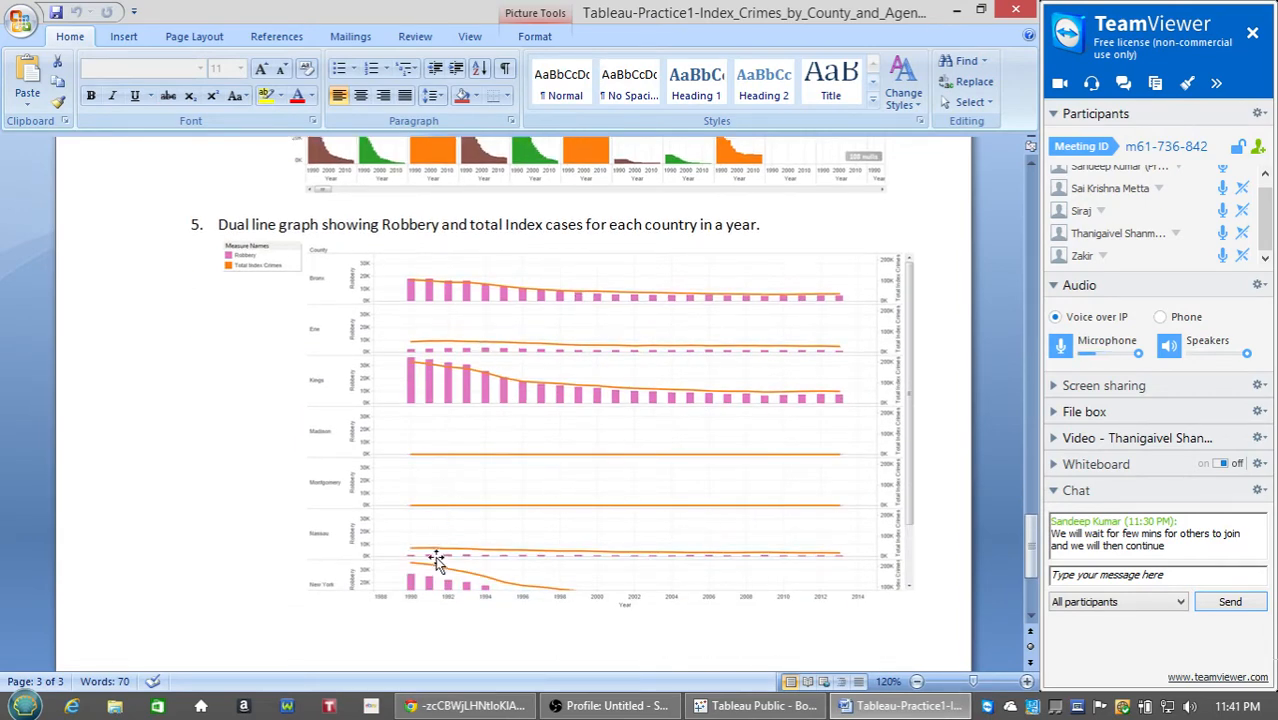
scroll(436, 557, "down", 1)
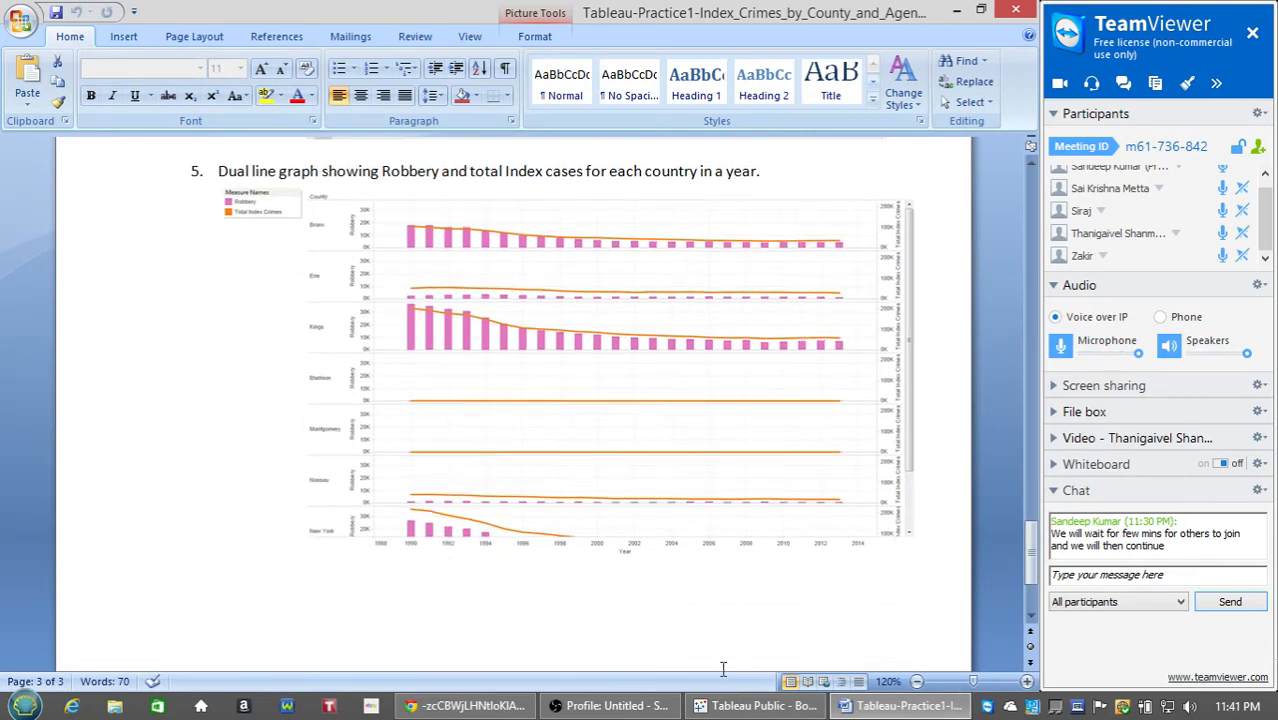
left_click(466, 706)
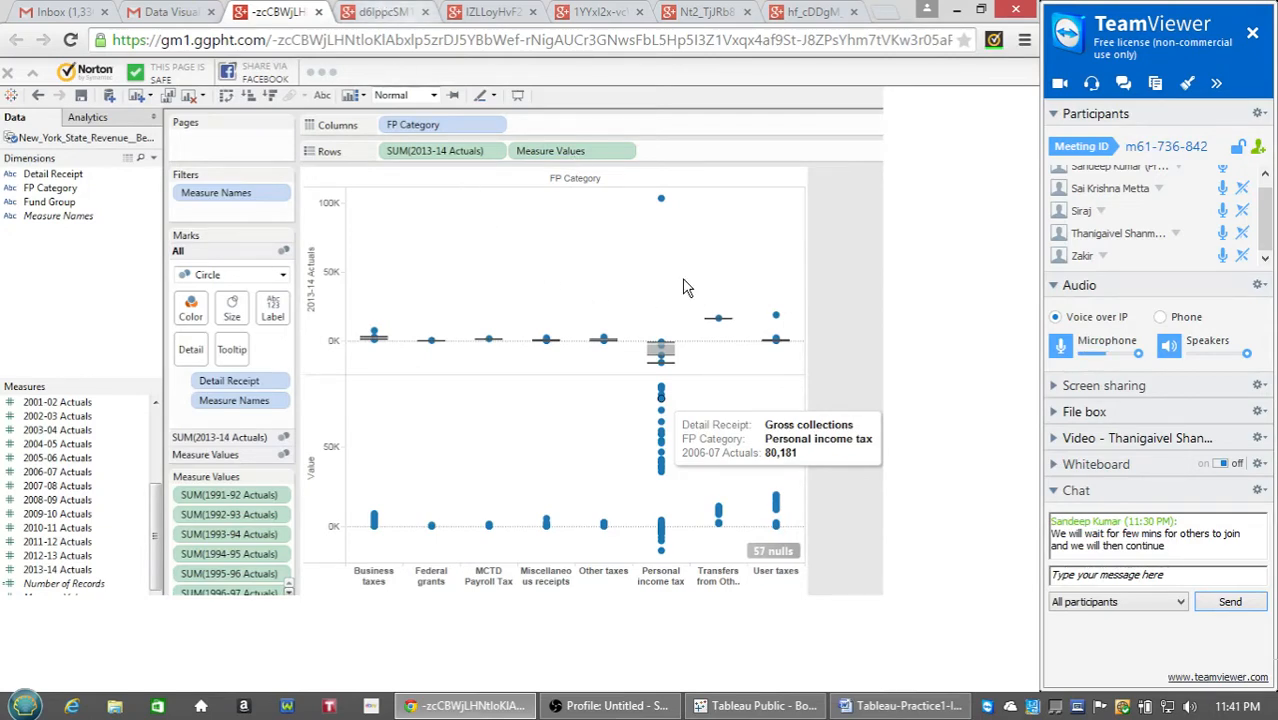
Switch to the Tableau tab of New York State revenue actuals stacked by FP Category and Detail Receipt.
left_click(373, 9)
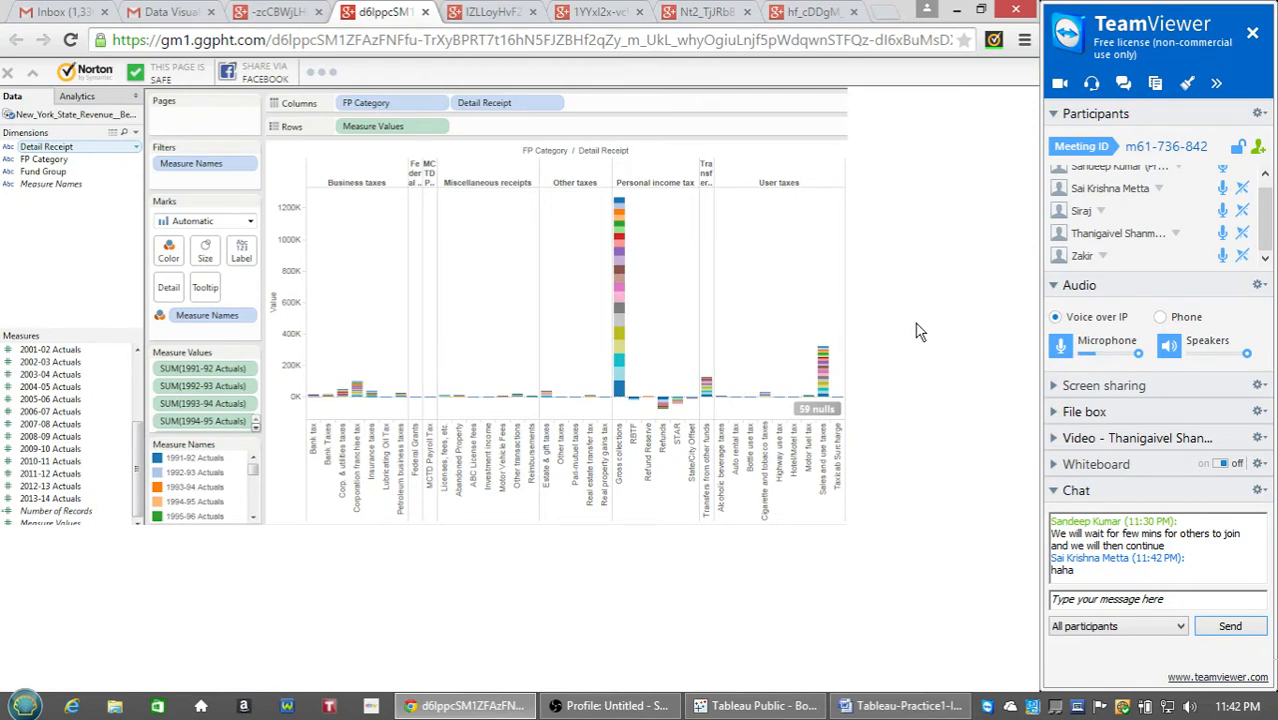
Bring up the City bar chart screenshot of hydropower customers and allocations.
left_click(495, 12)
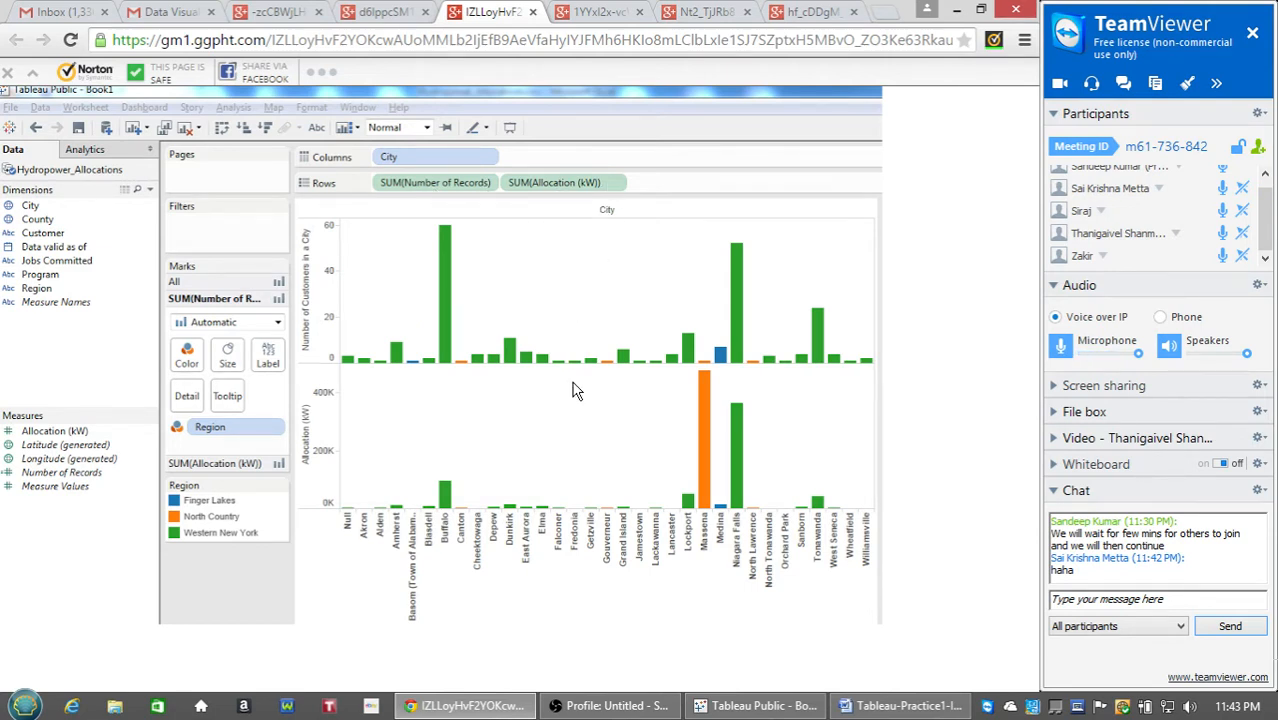
Show the Graduate Total and Undergraduate Total enrollment line chart by year.
left_click(583, 10)
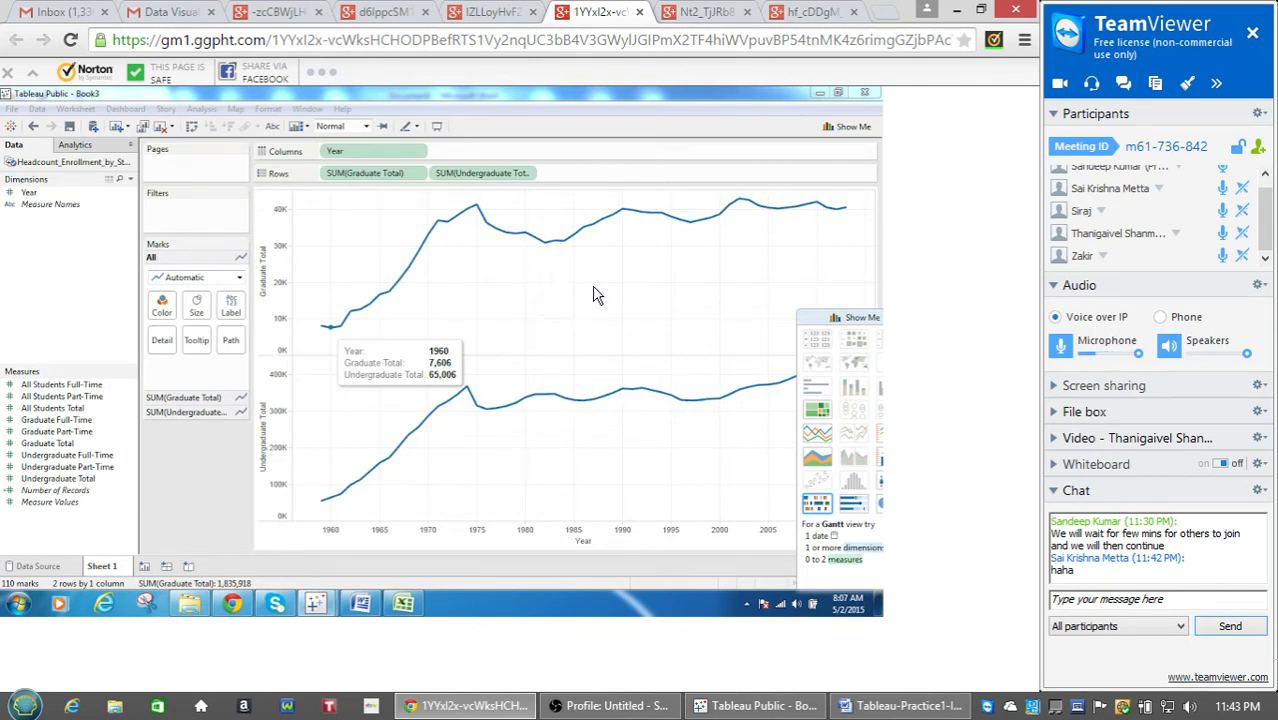
View the AADT area chart and revenue bubble chart, then minimise Chrome to reveal Word.
left_click(710, 12)
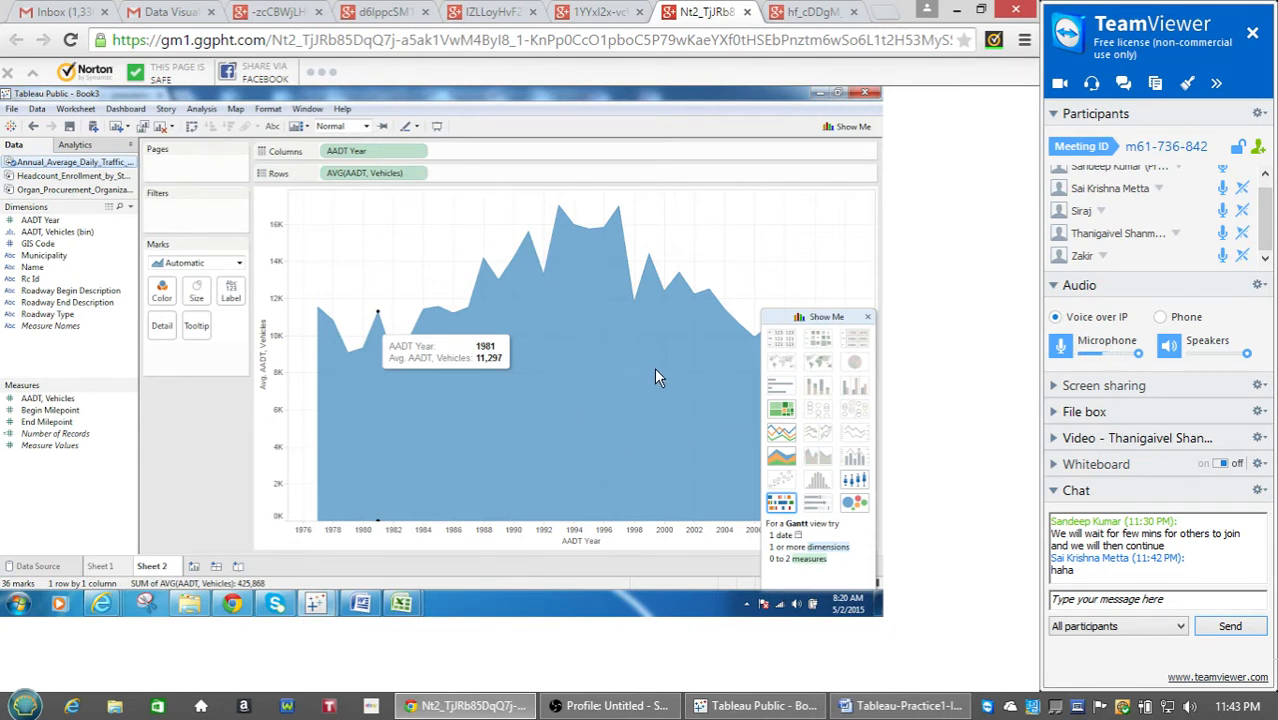
left_click(813, 14)
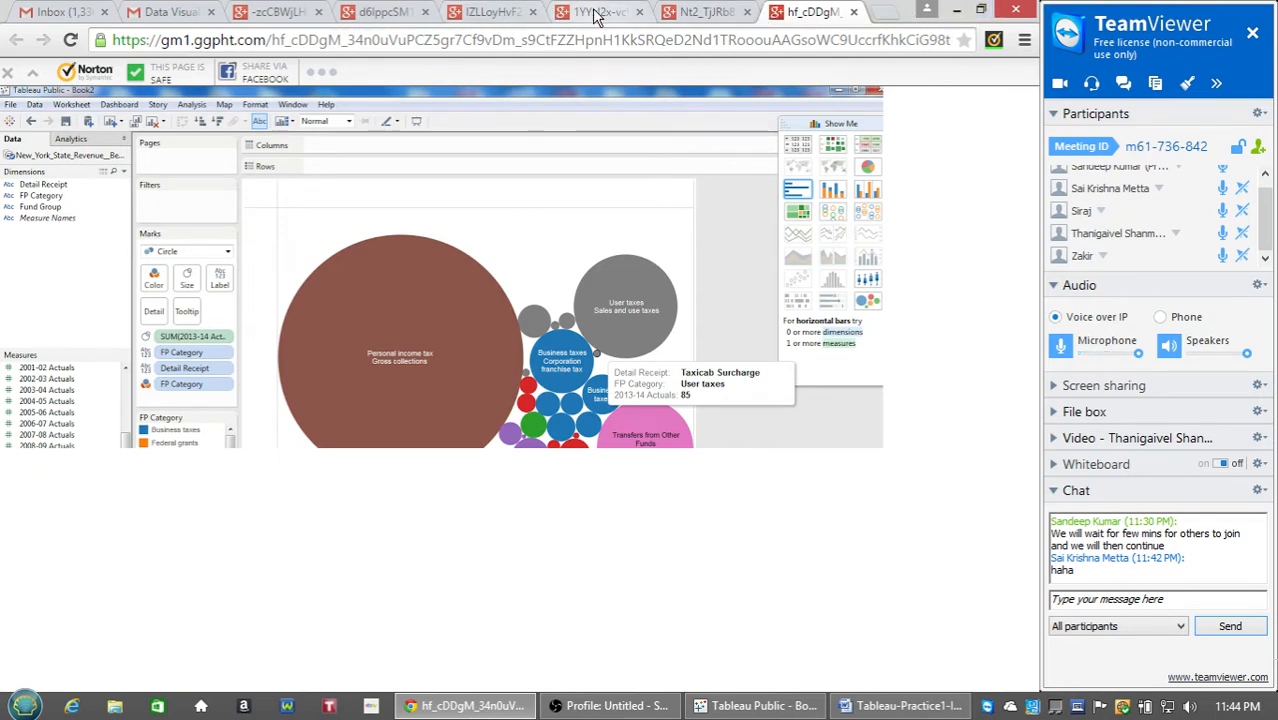
left_click(957, 11)
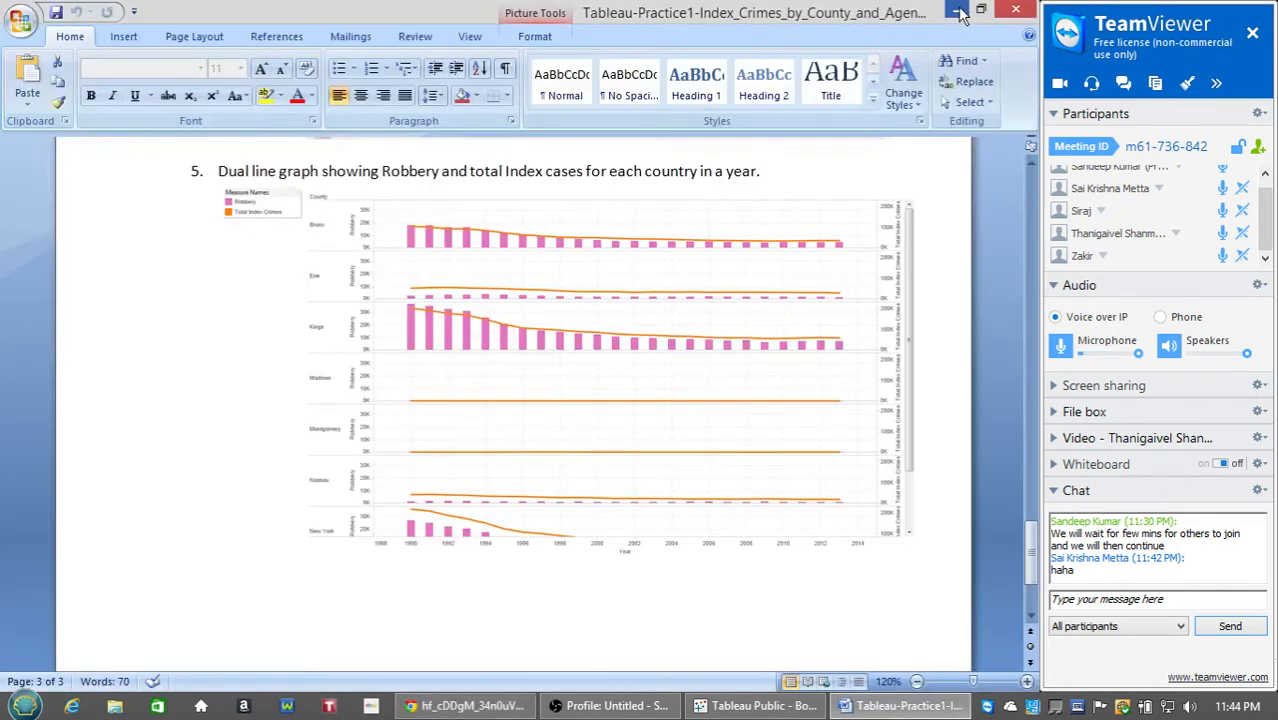
Minimise Word and the OBS window, then bring up the Start menu.
left_click(957, 11)
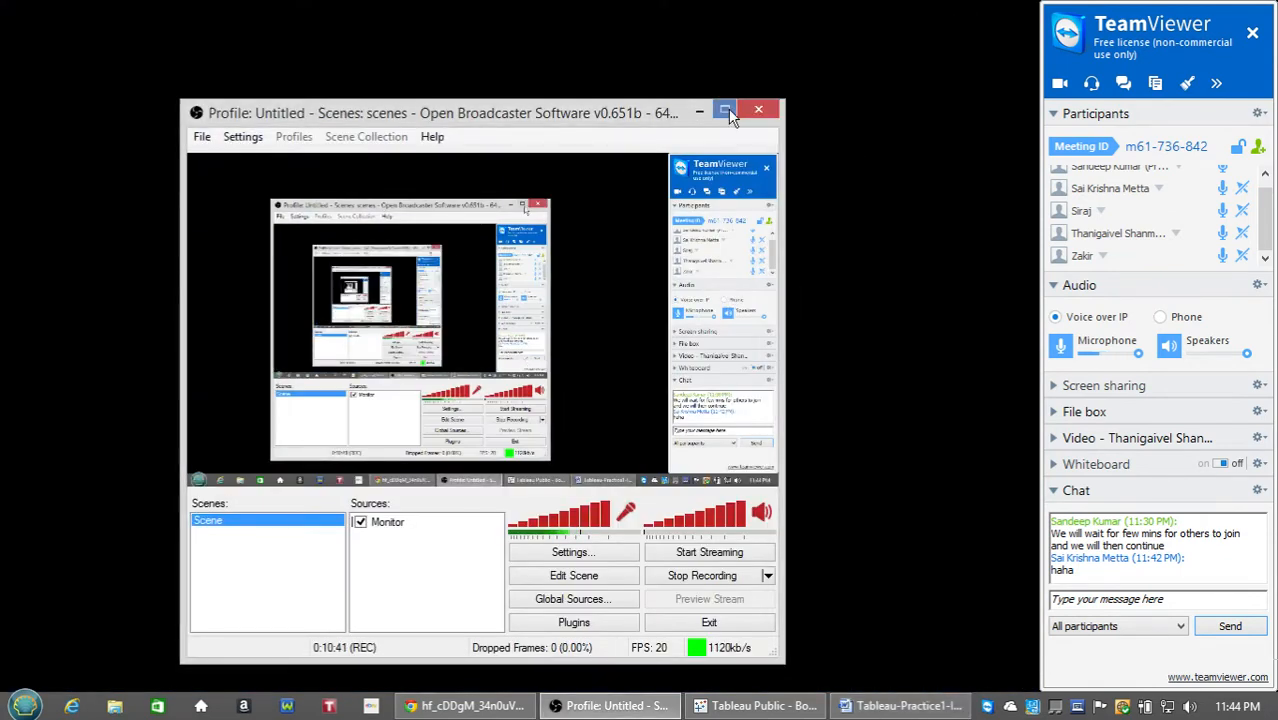
left_click(698, 110)
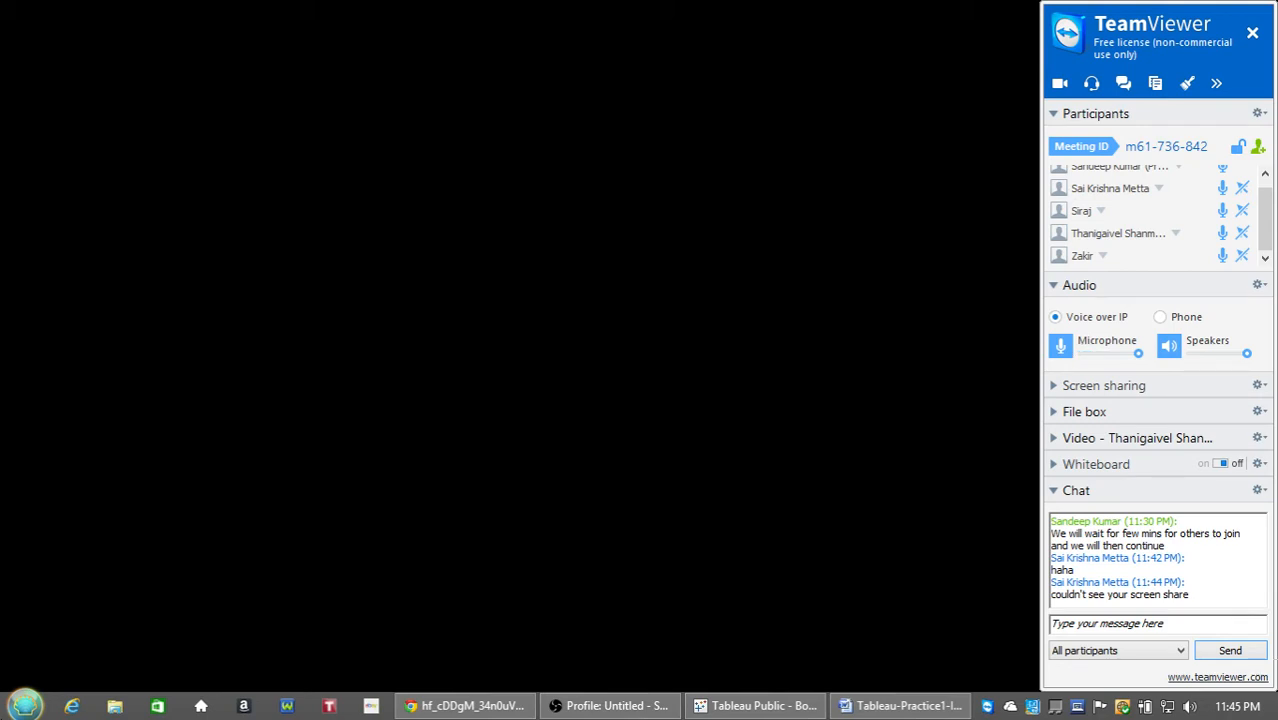
left_click(25, 706)
Launch Tableau Public 9.0, toggle TeamViewer's screen-sharing preview, and maximise the Tableau window.
left_click(96, 467)
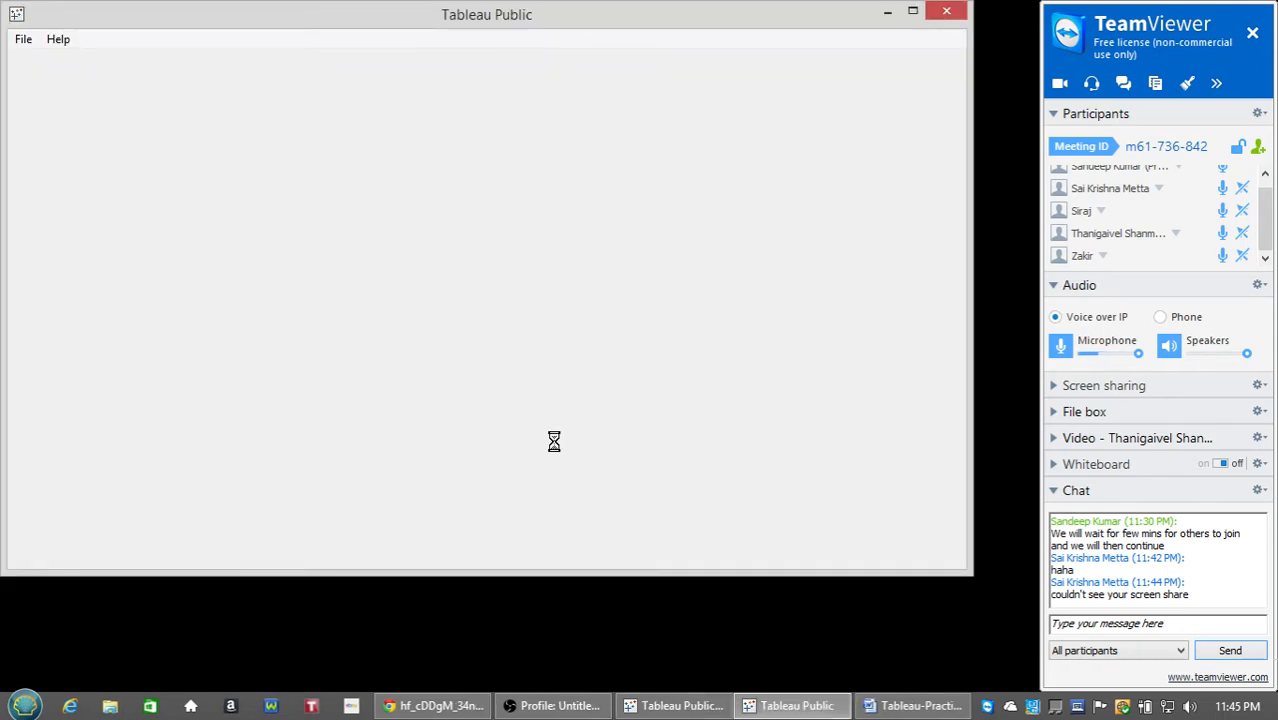
left_click(1110, 388)
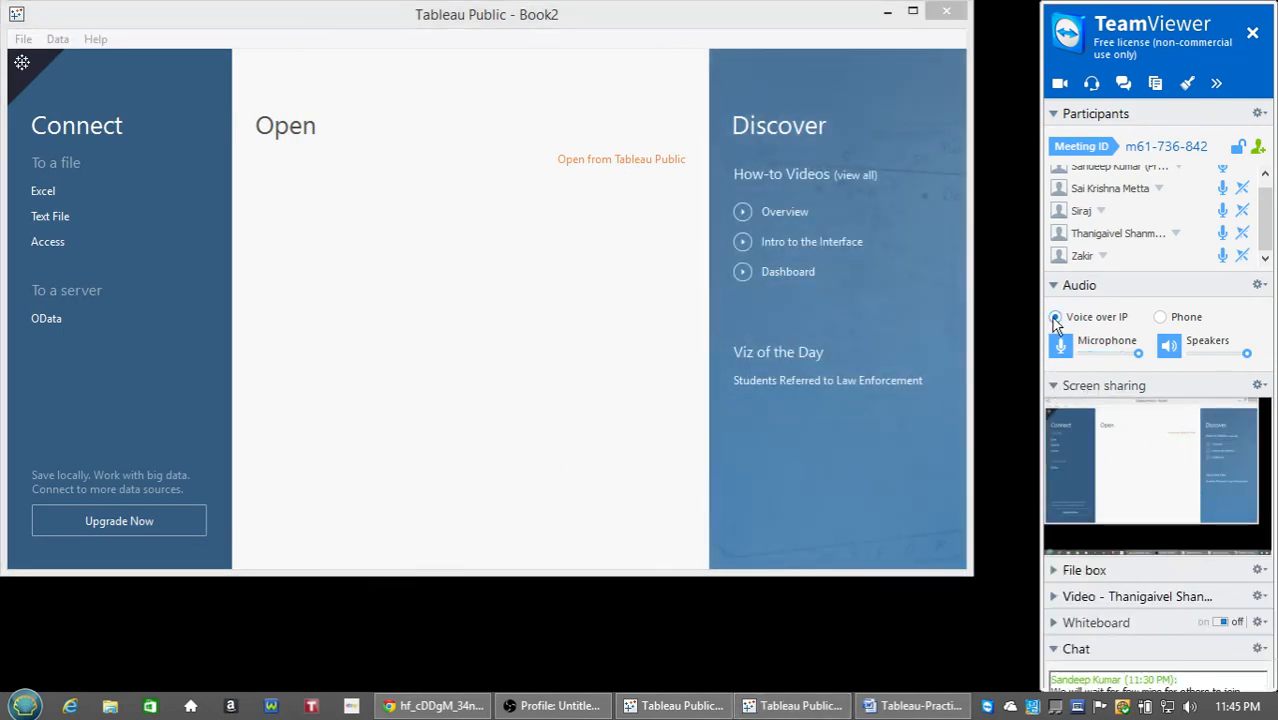
left_click(1057, 387)
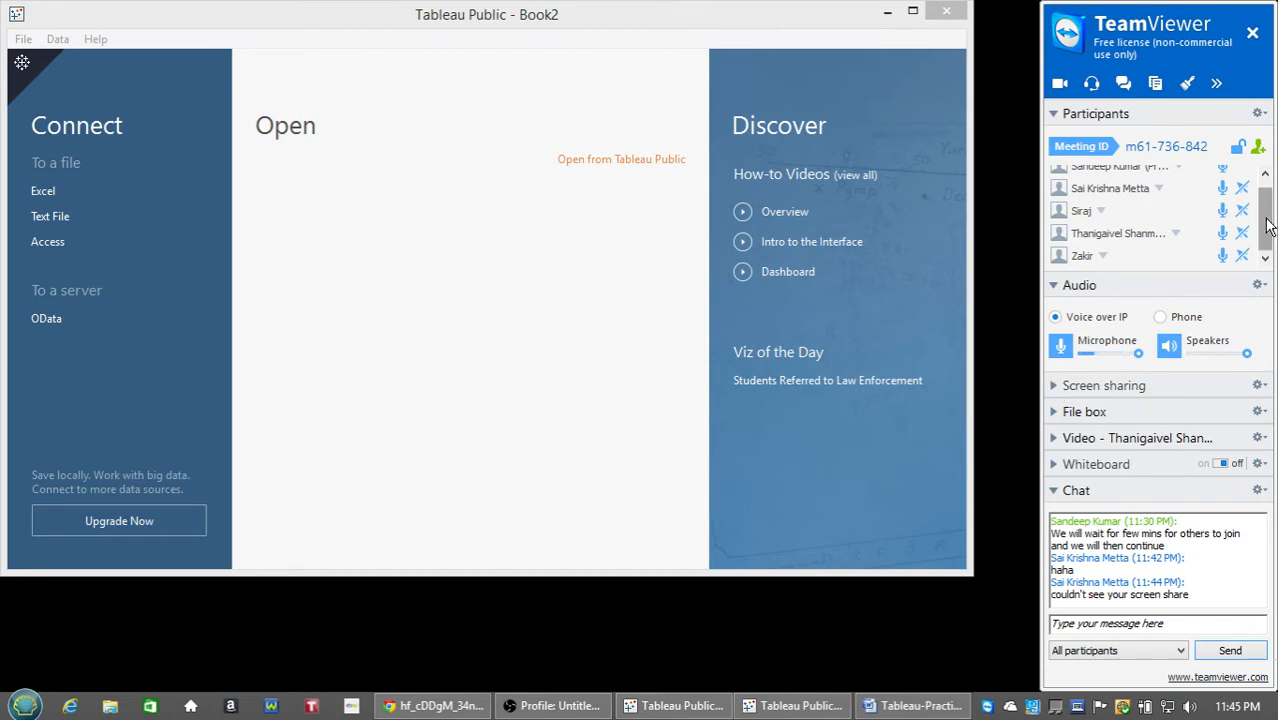
mouse_move(1269, 224)
left_mouse_down()
mouse_move(1272, 205)
mouse_move(1272, 233)
left_mouse_up()
left_click_drag(1266, 214, 1268, 215)
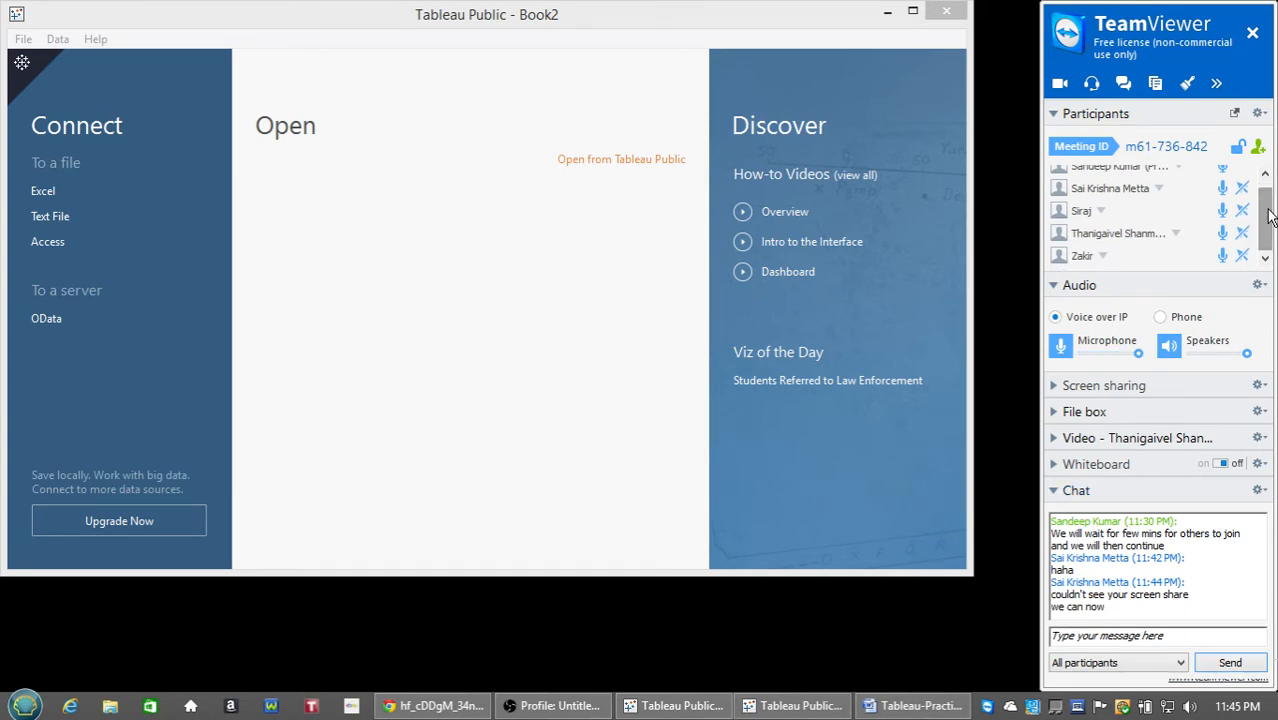
left_click(913, 12)
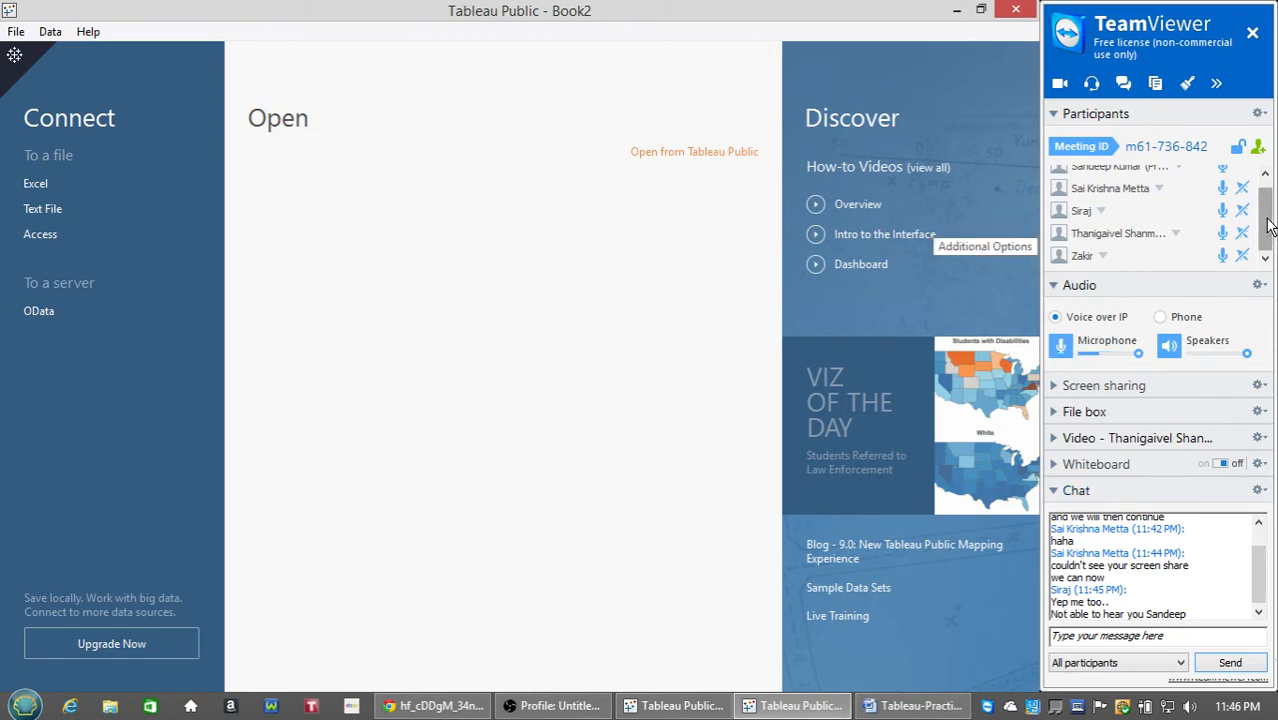
Post 'Can anyone not hear me ?' to the TeamViewer meeting chat.
left_click(1265, 173)
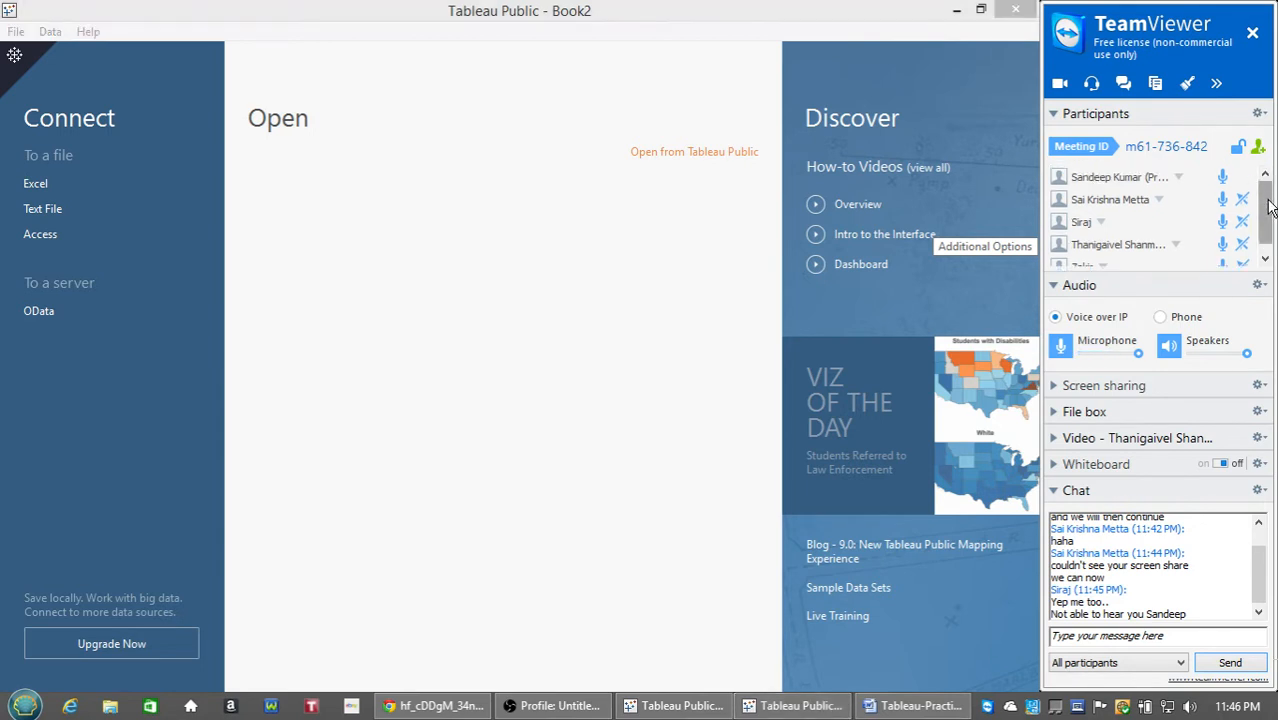
left_click(1266, 260)
mouse_move(1266, 238)
left_mouse_down()
mouse_move(1266, 226)
mouse_move(1267, 245)
left_mouse_up()
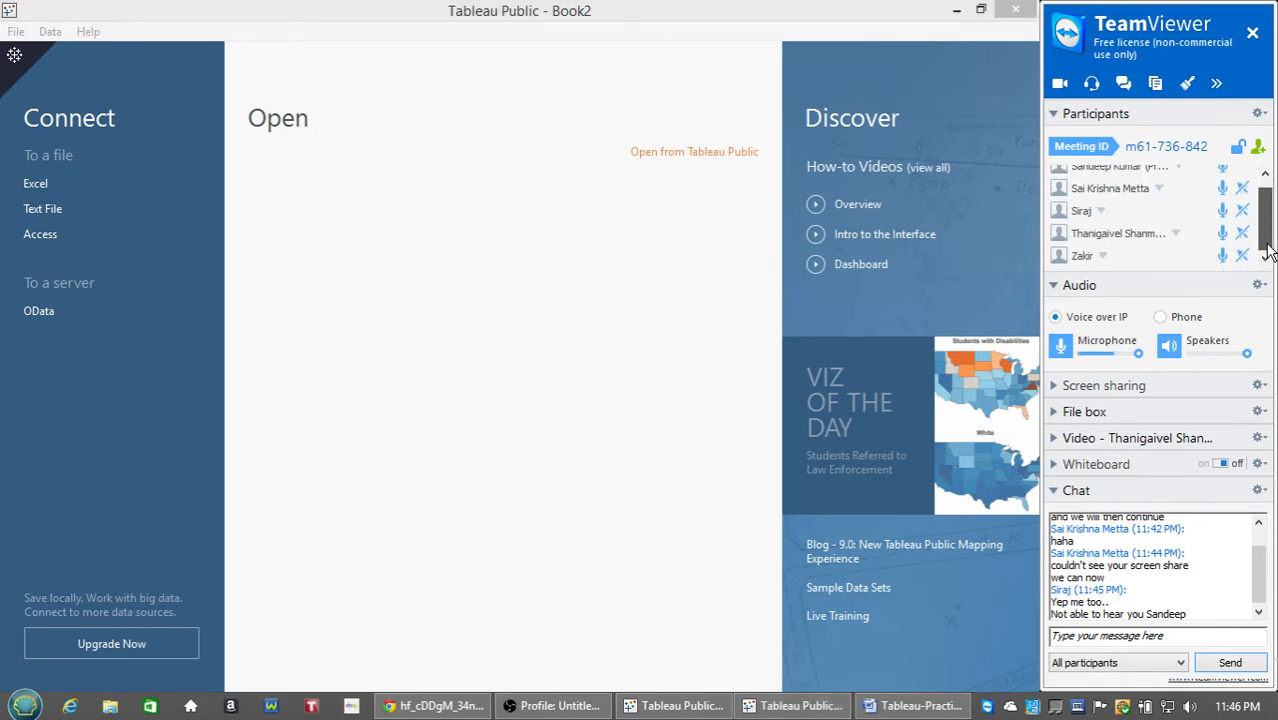
left_click(1153, 642)
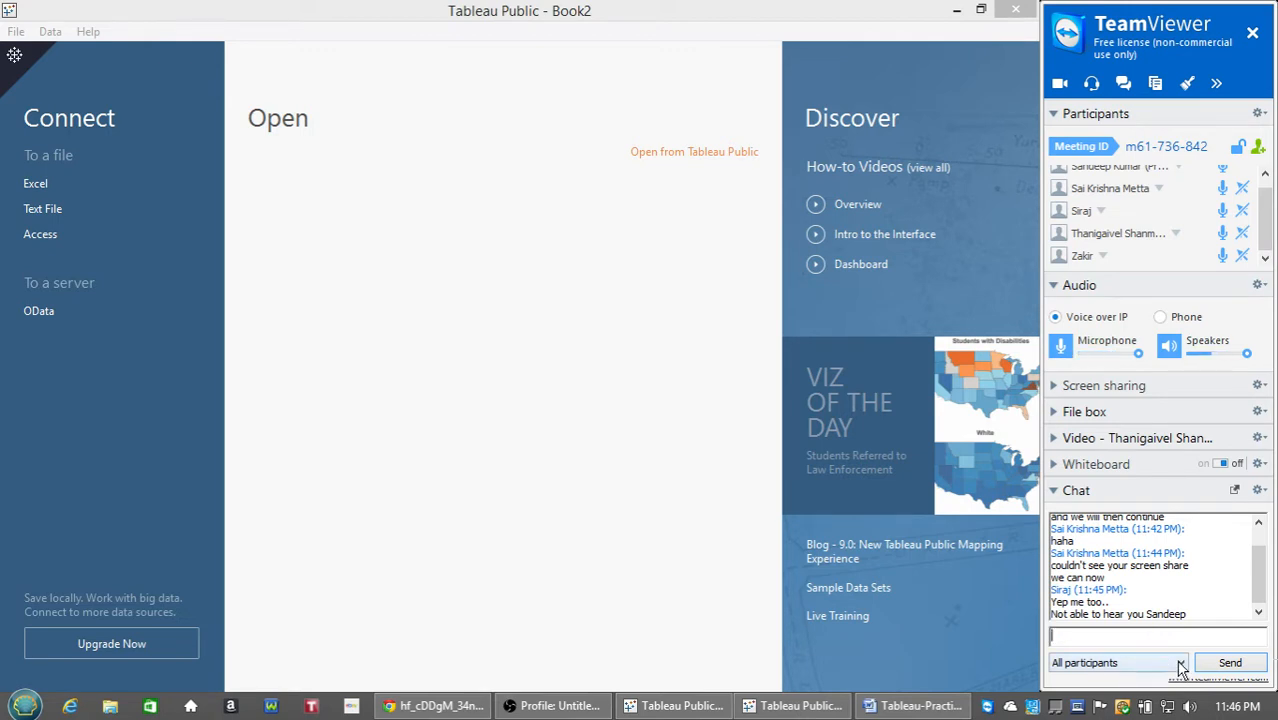
type("Can ")
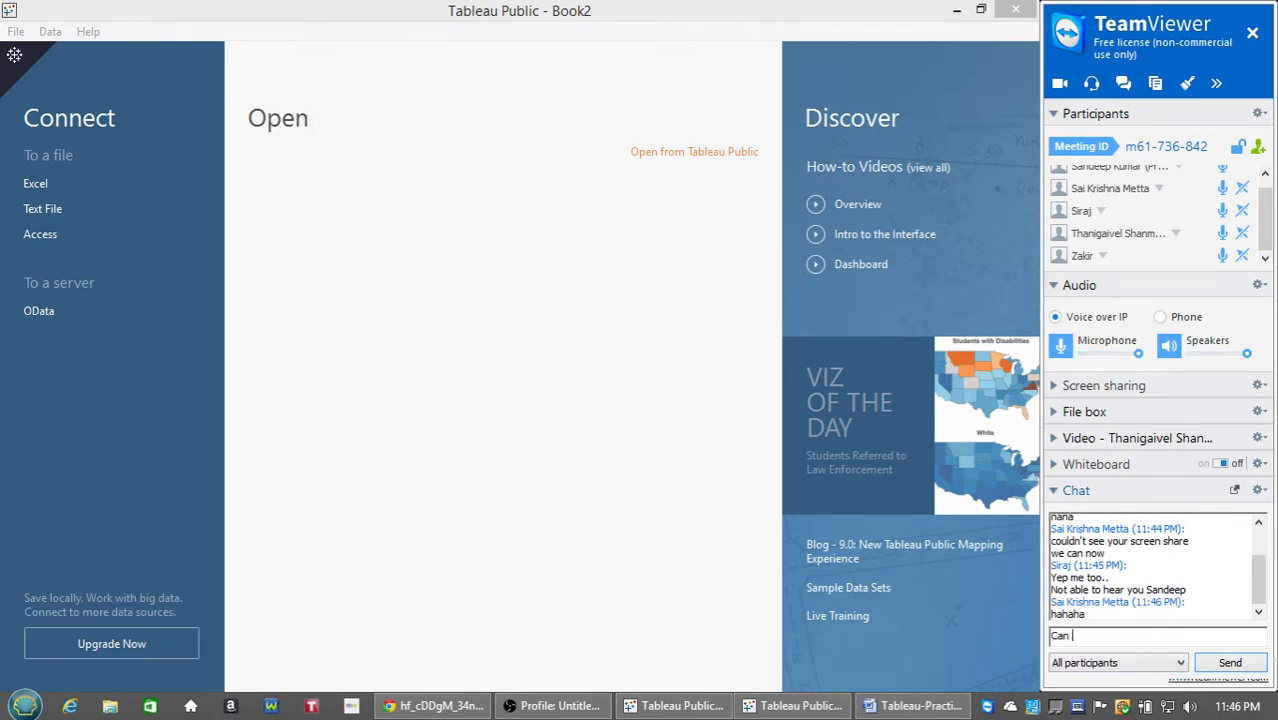
type("anyone not hear me ?")
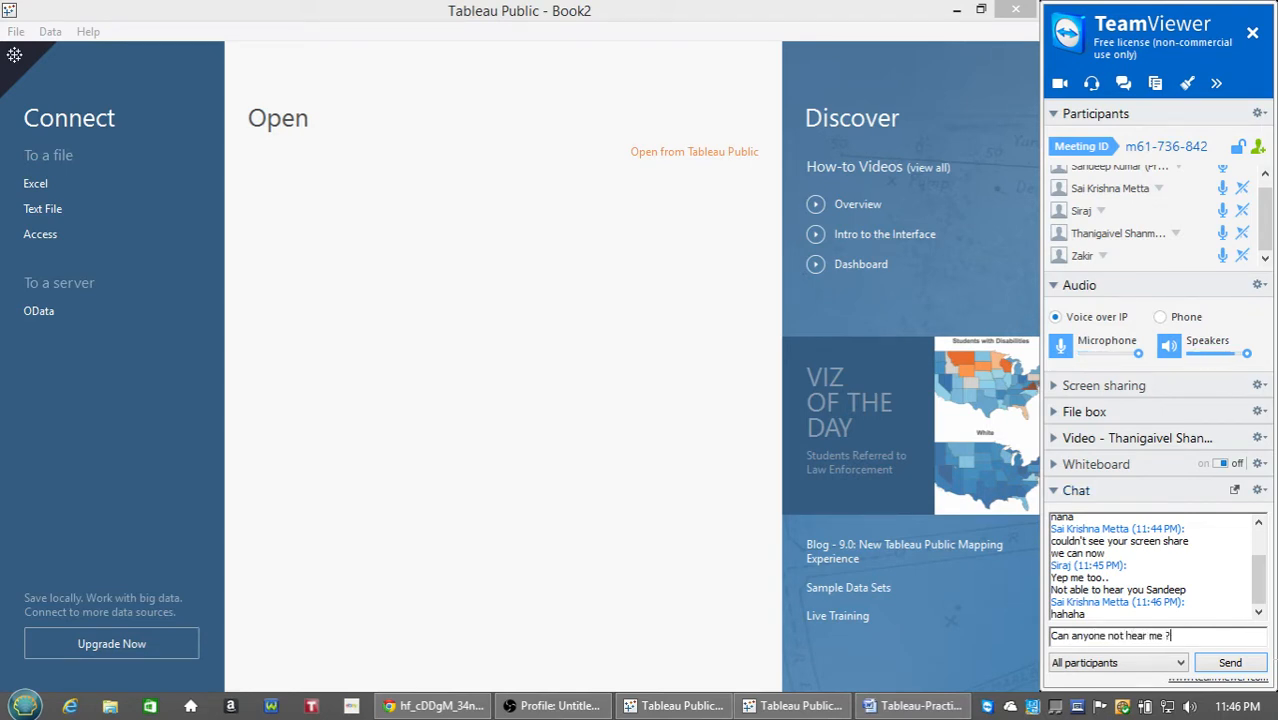
key("Return")
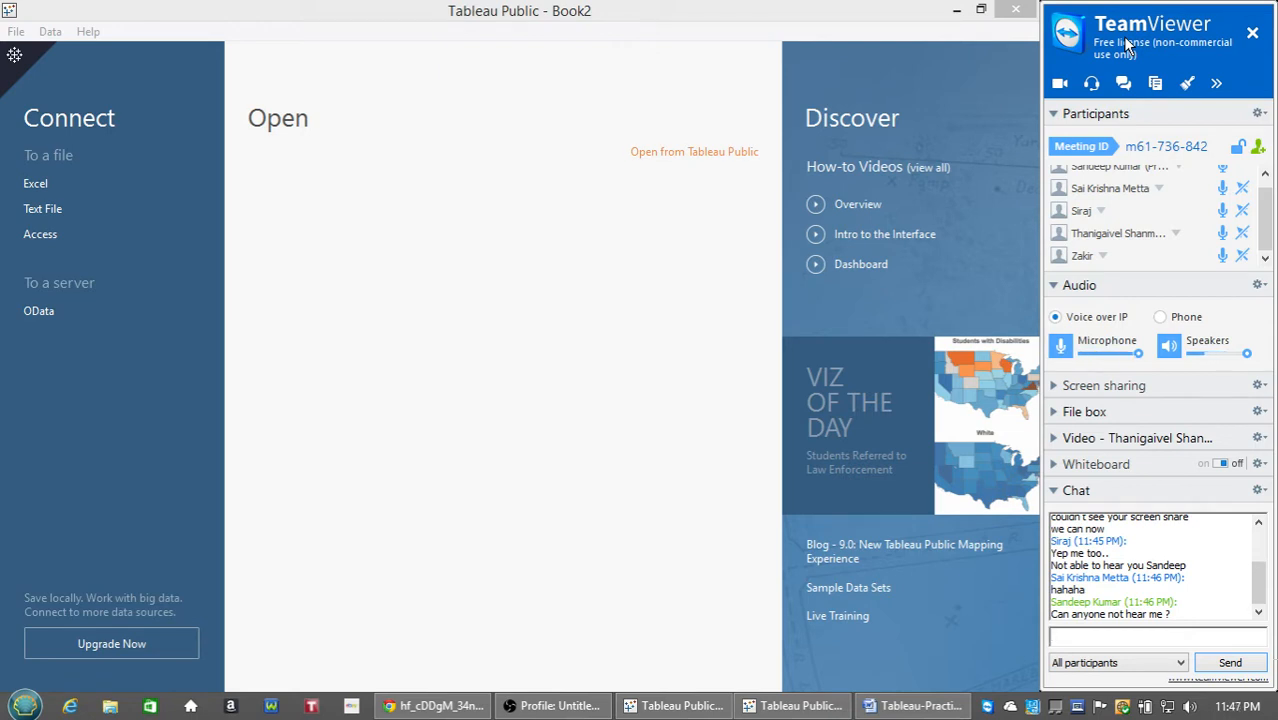
Switch the chat recipient to a single participant, then back to all participants.
left_click(1152, 665)
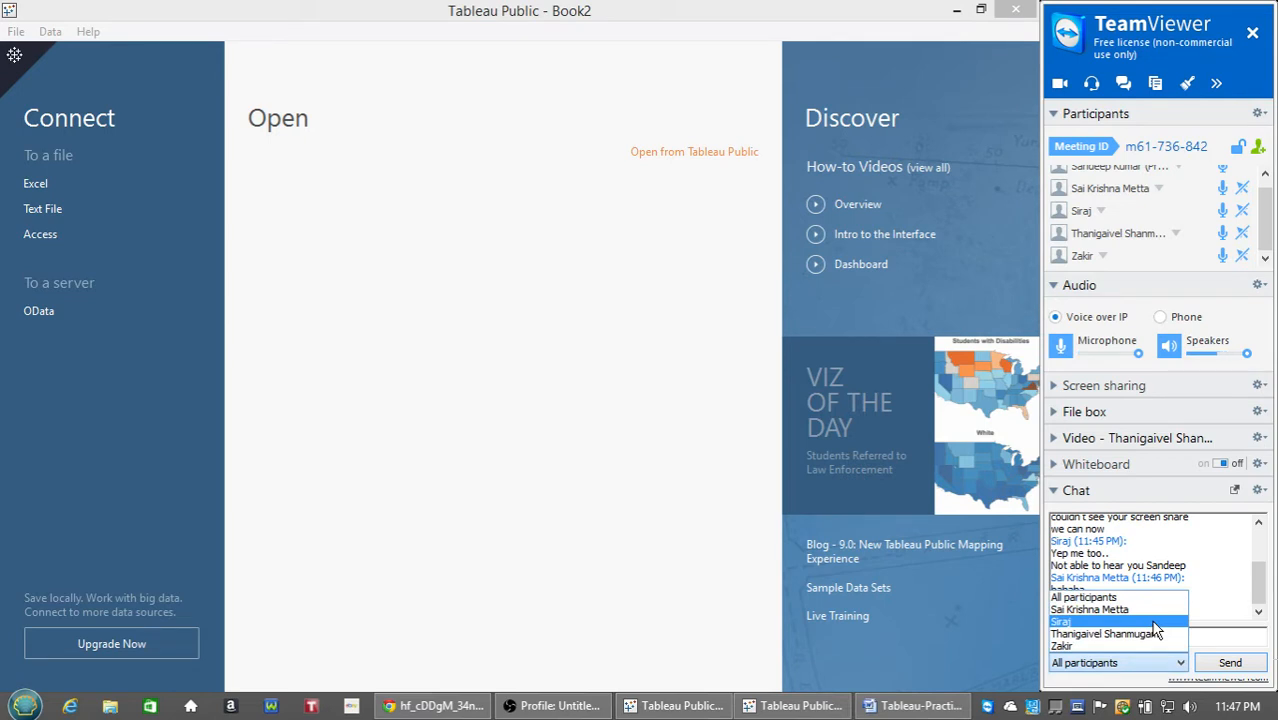
left_click(1152, 622)
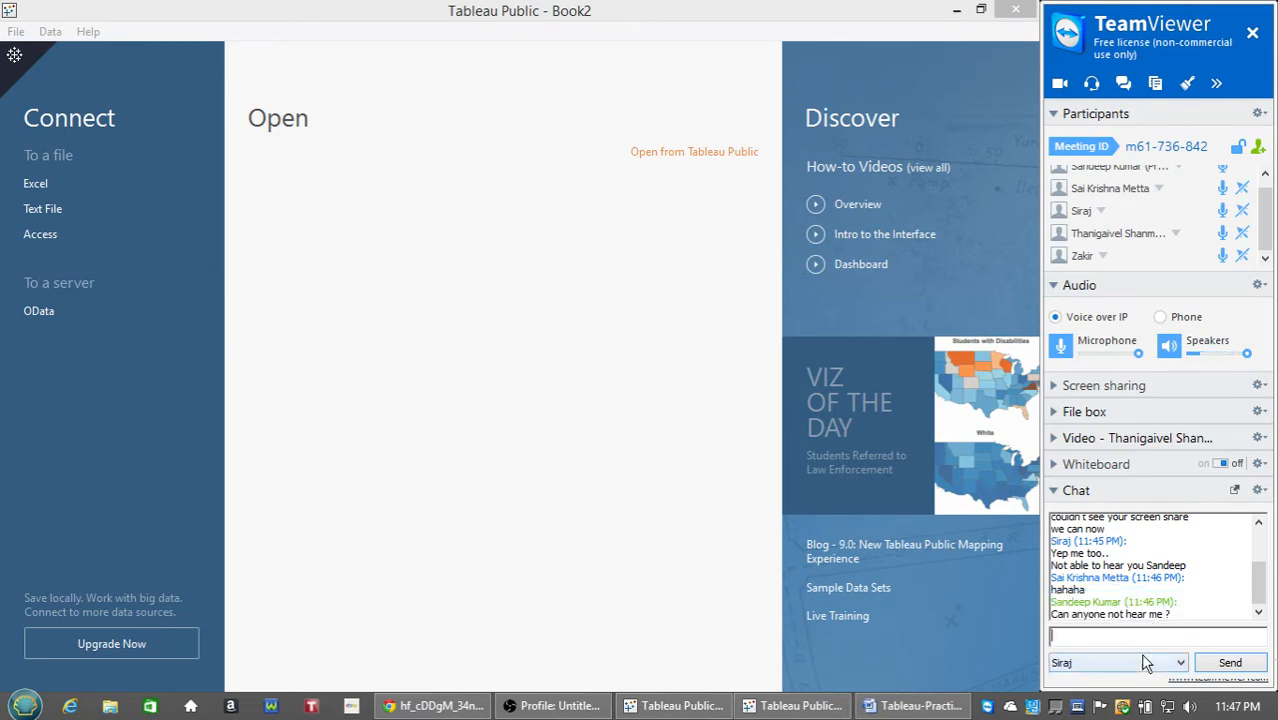
left_click(1146, 664)
left_click(1134, 597)
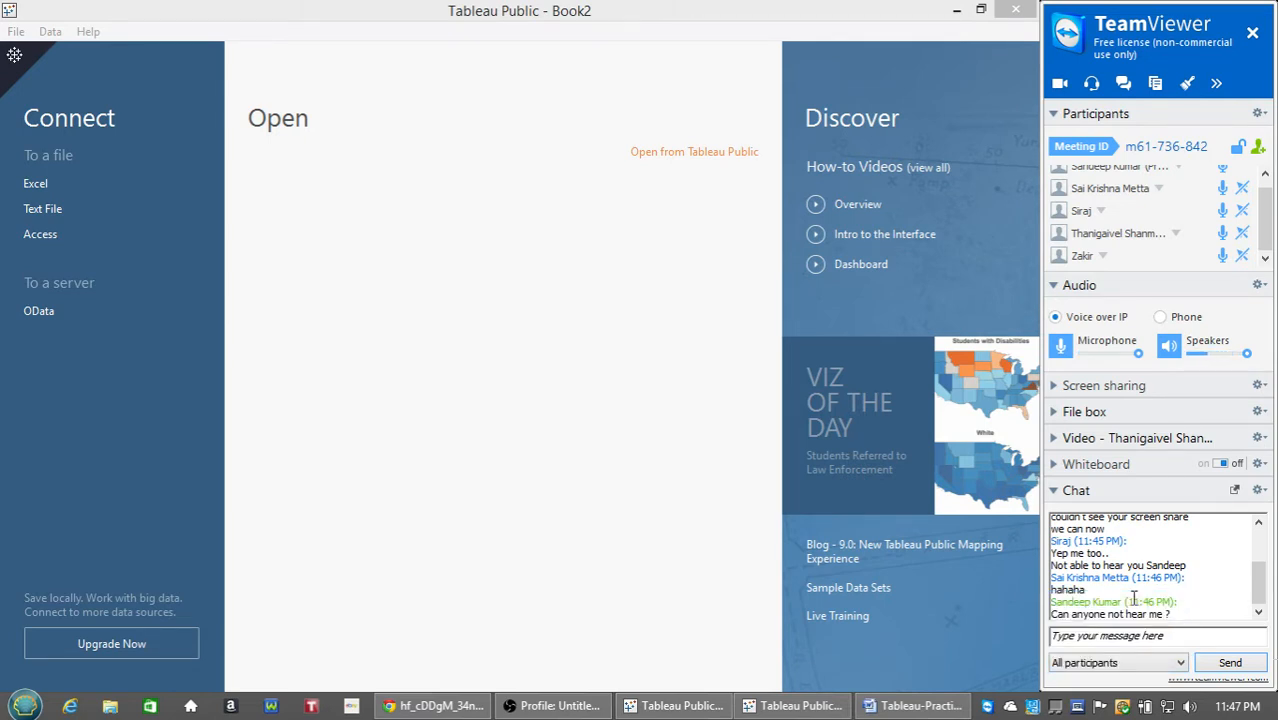
left_click(1136, 636)
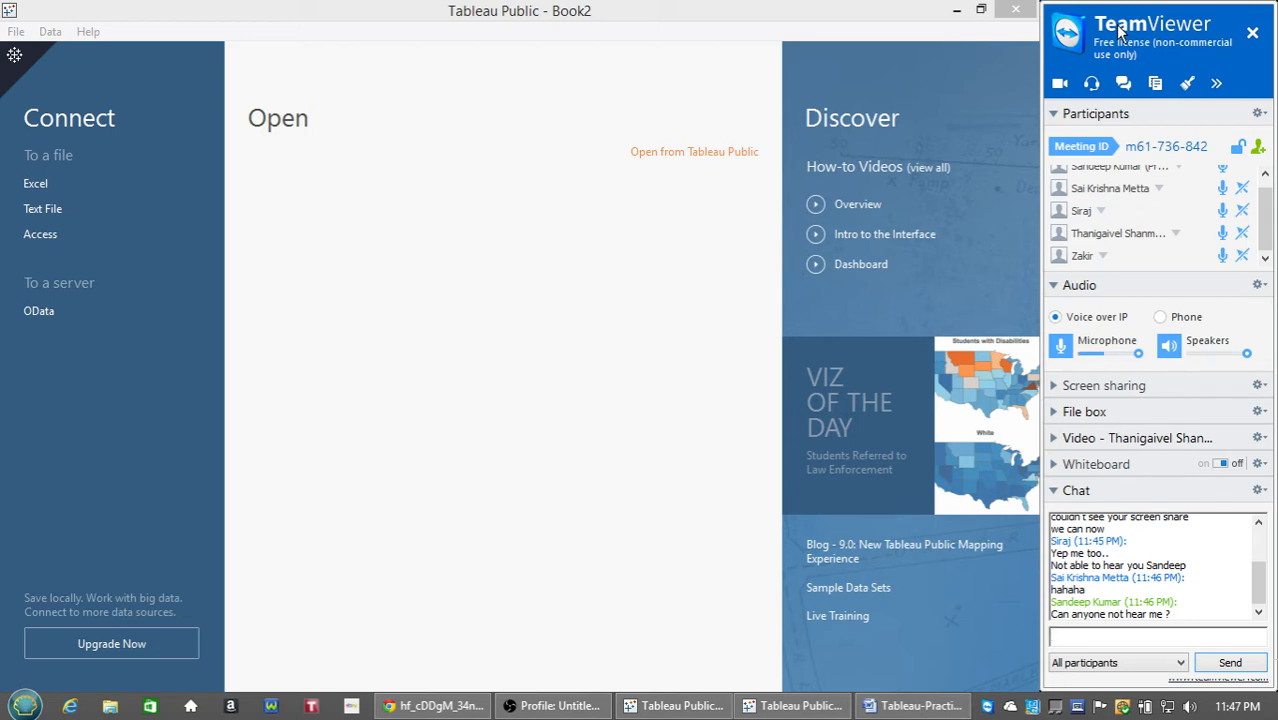
Replace the draft with 'yes please', send it, and return to Tableau.
left_click(1265, 176)
left_click_drag(1266, 198, 1266, 222)
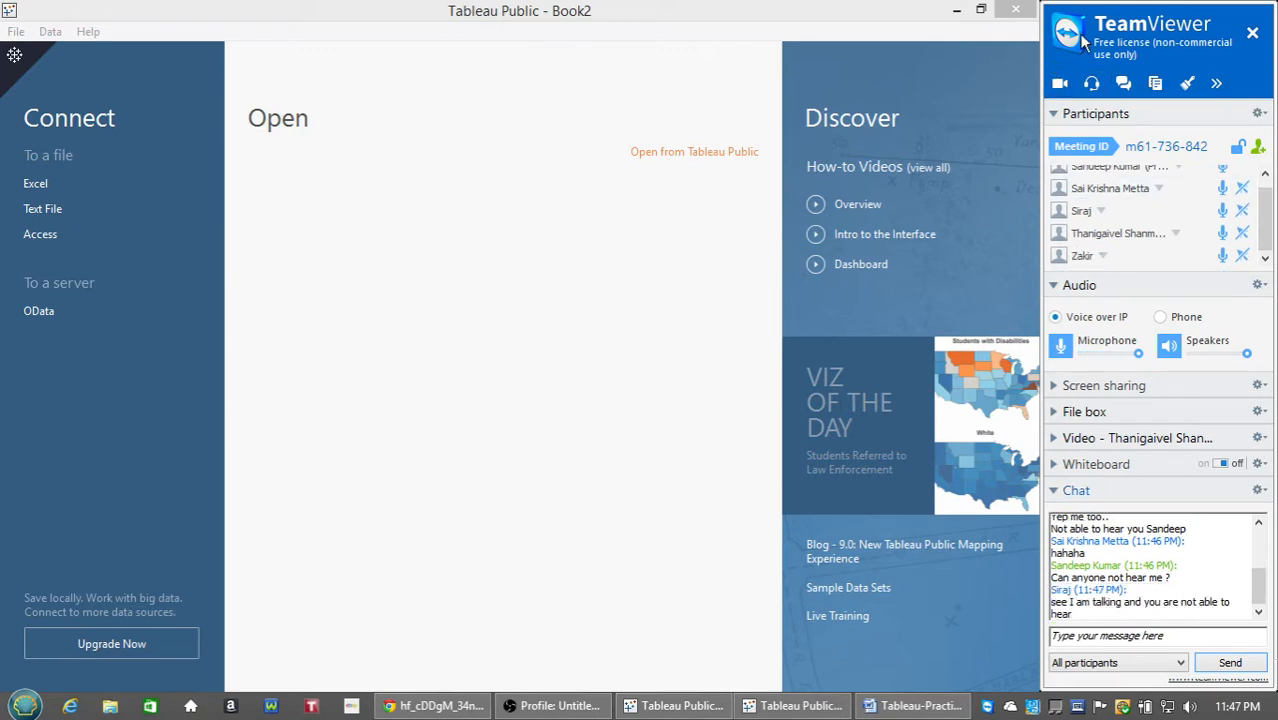
left_click(1116, 636)
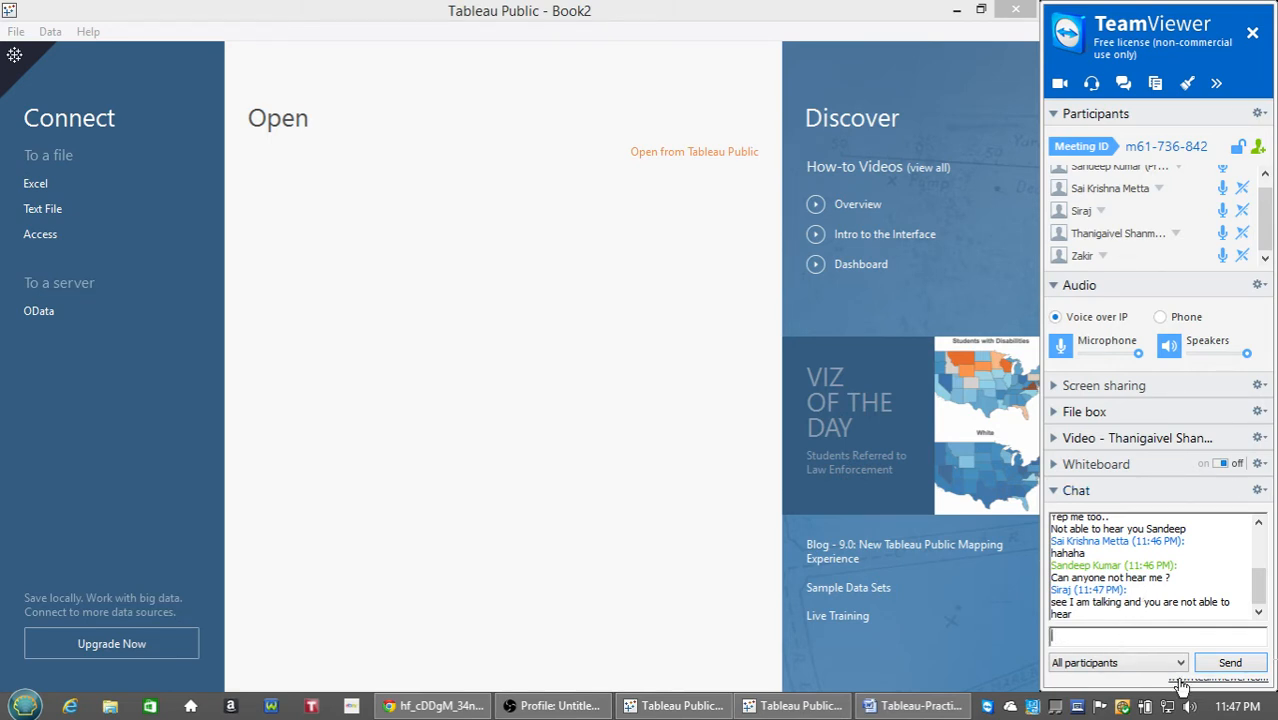
type("just shut dow")
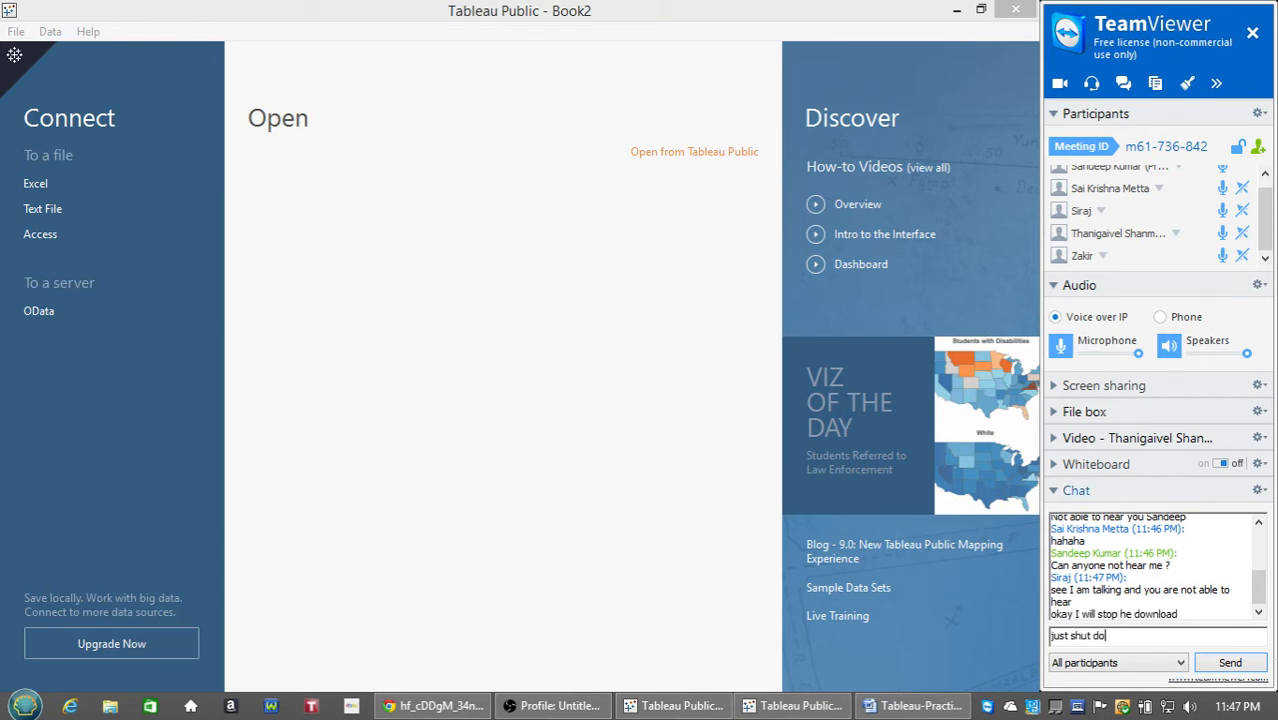
key("BackSpace")
key("BackSpace")
key("BackSpace")
key("BackSpace")
key("BackSpace")
key("BackSpace")
key("BackSpace")
key("BackSpace")
key("BackSpace")
key("BackSpace")
key("BackSpace")
key("BackSpace")
key("BackSpace")
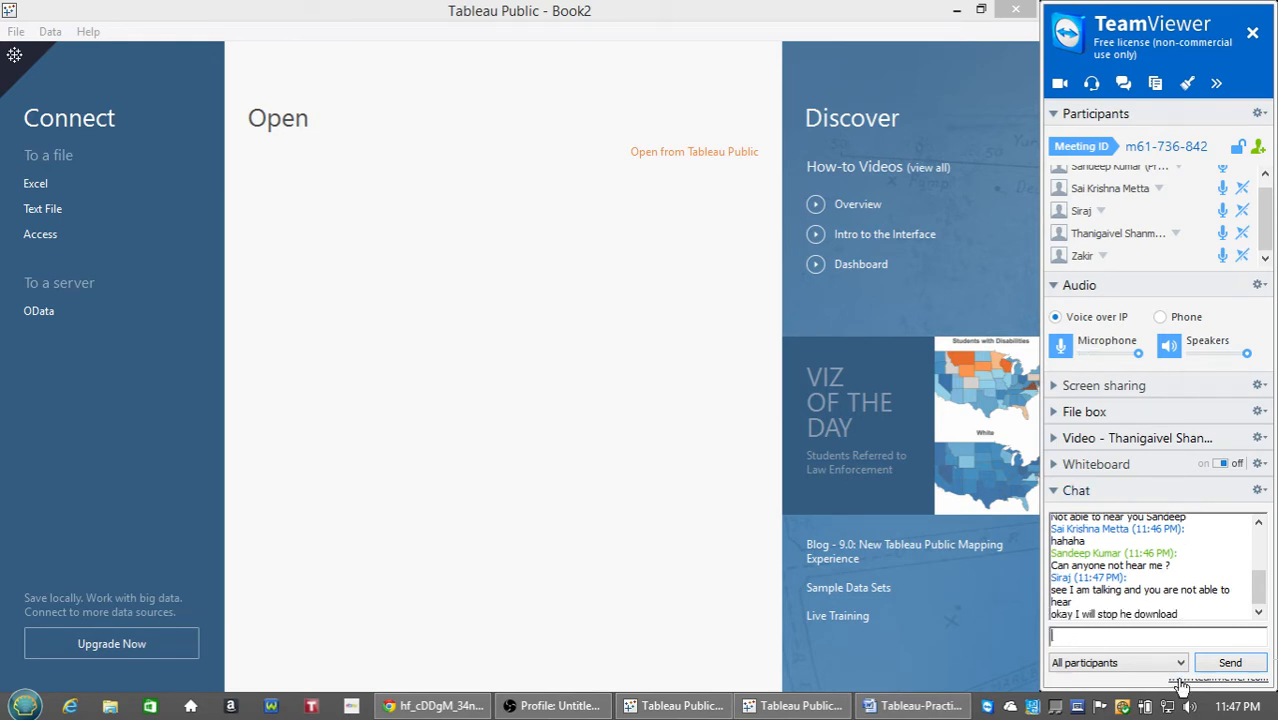
type("yes please")
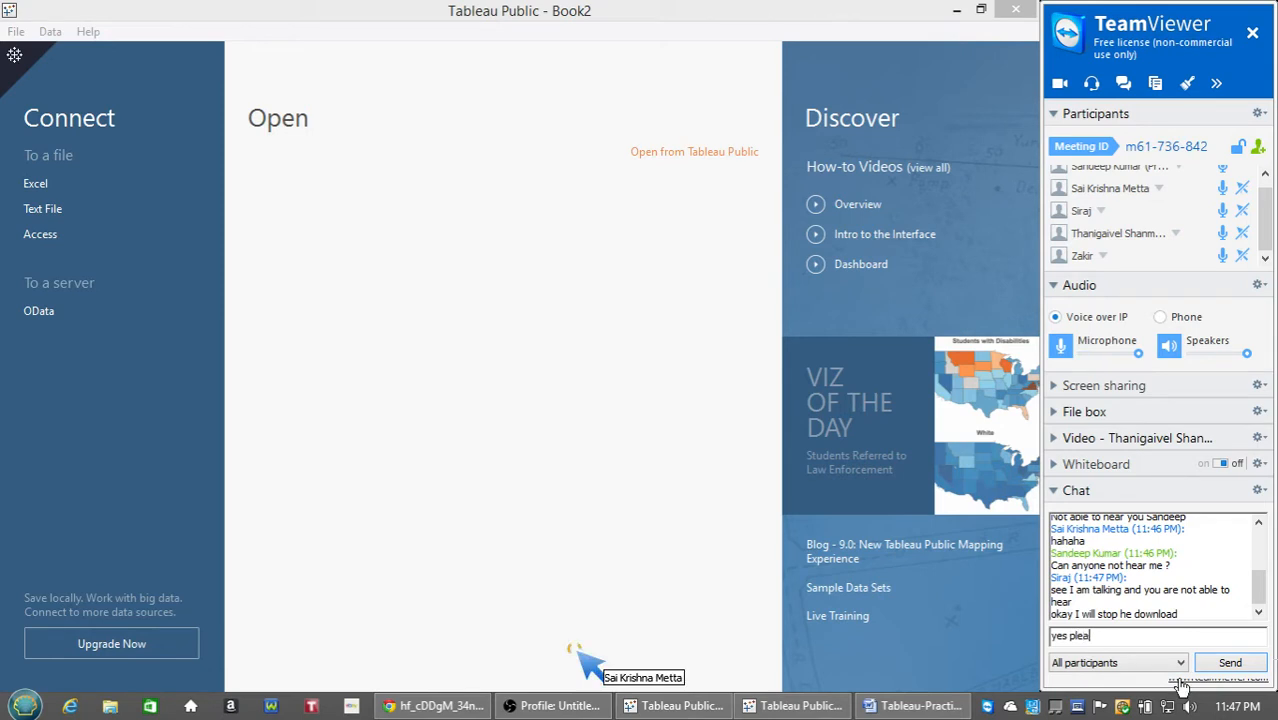
key("Return")
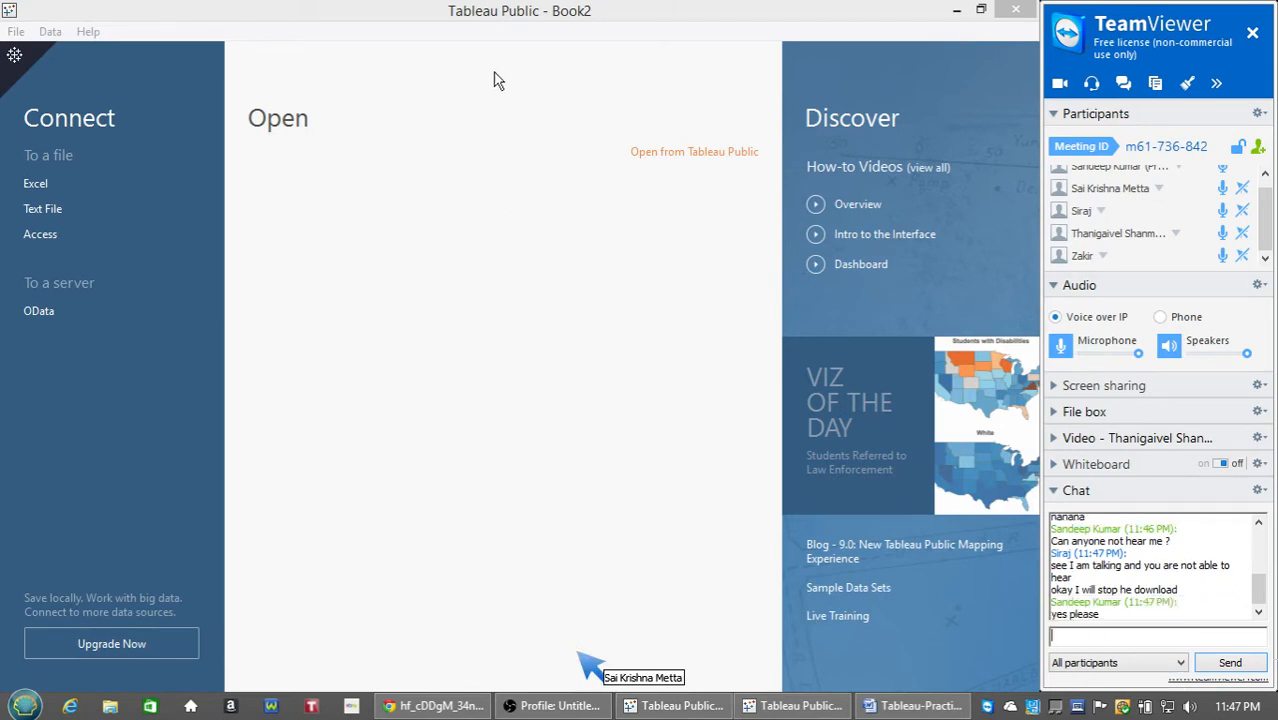
left_click(494, 10)
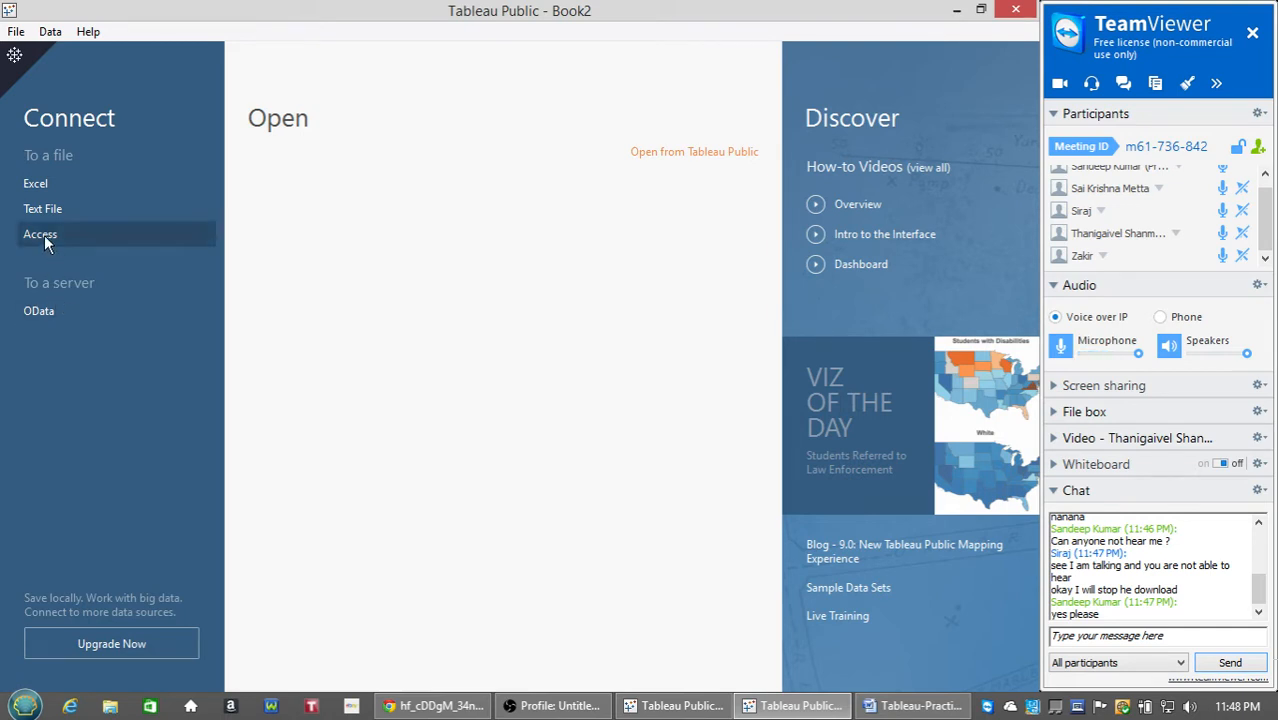
Start an Access connection, browse to AdventureWorksDW2014.mdb, and connect to it.
left_click(98, 236)
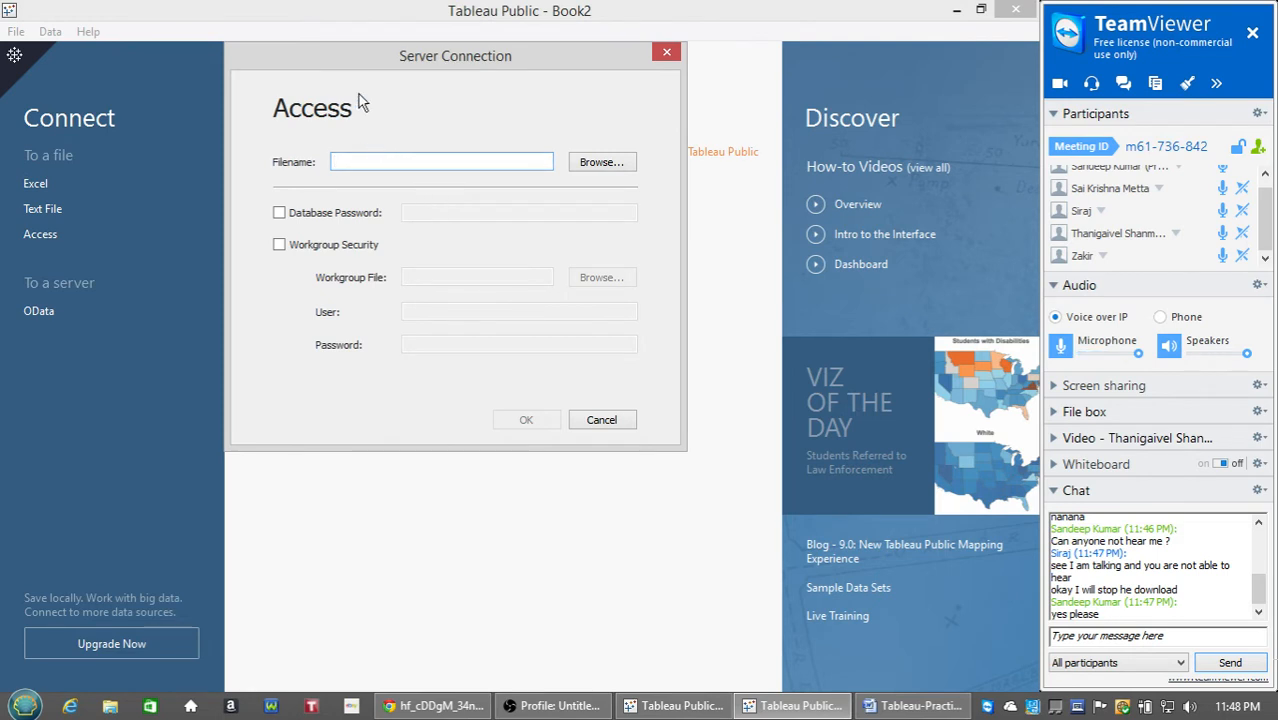
left_click_drag(363, 53, 522, 157)
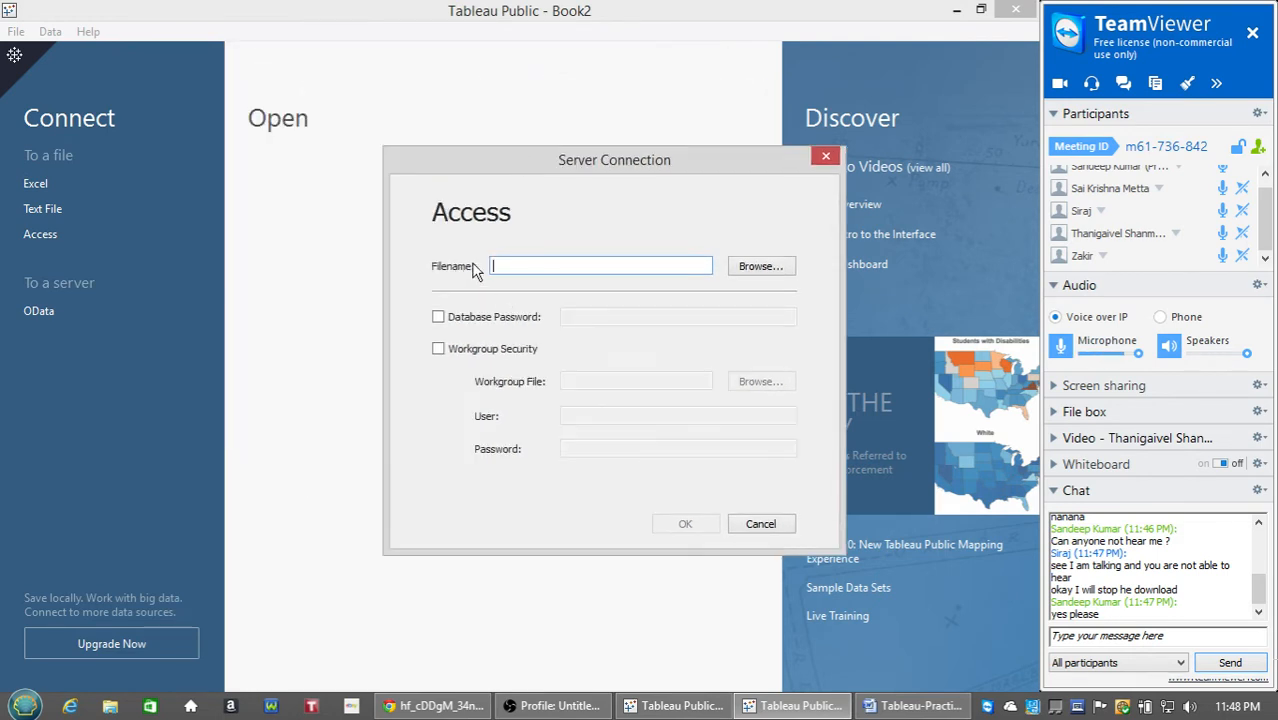
left_click(778, 270)
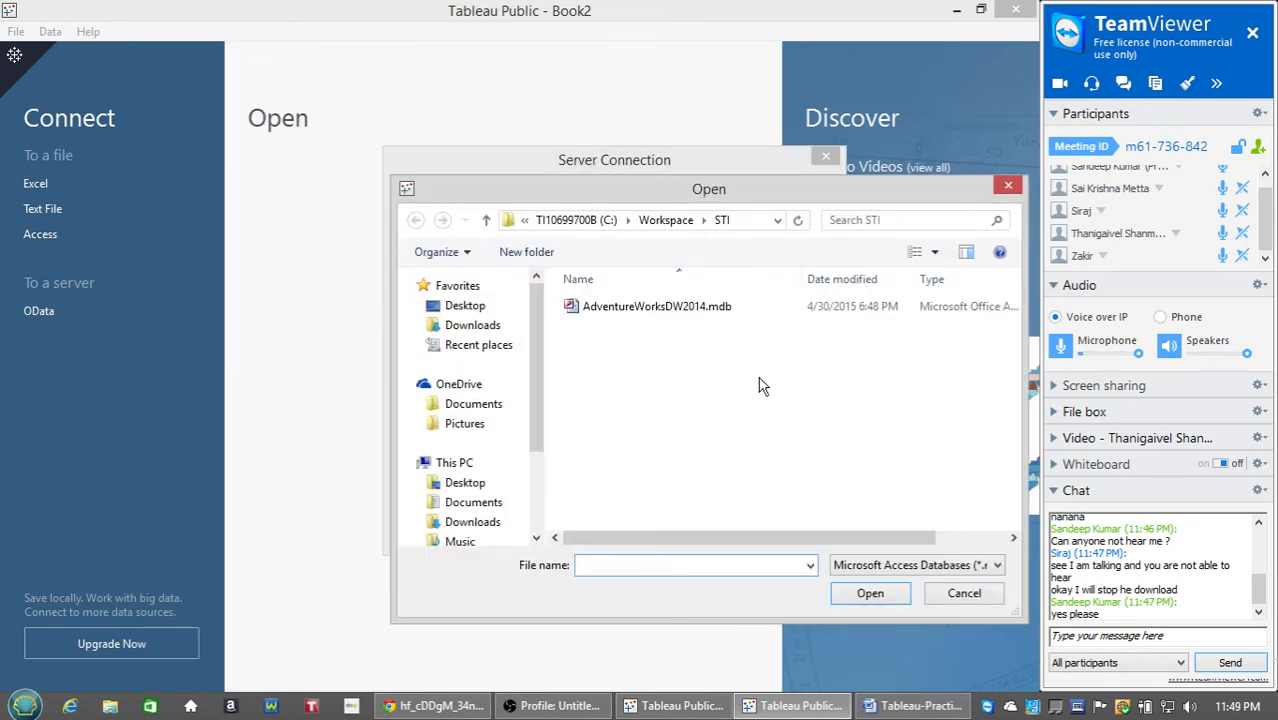
left_click(693, 310)
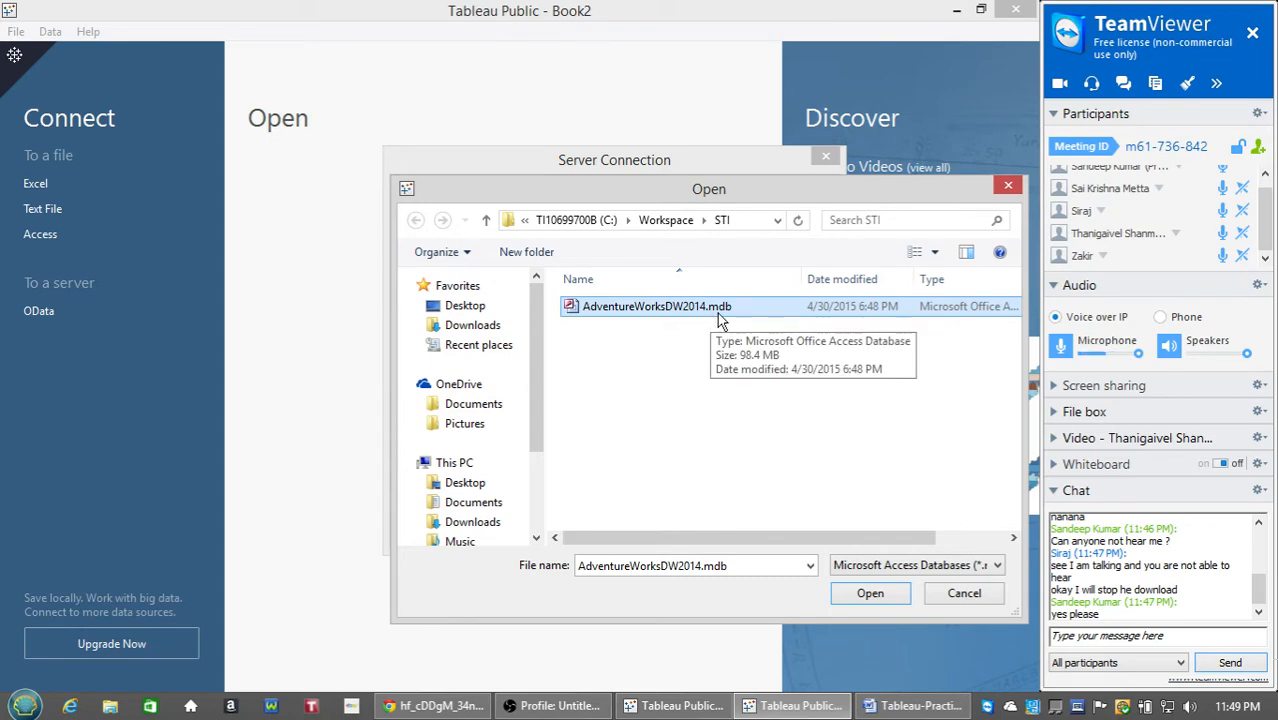
left_click(870, 593)
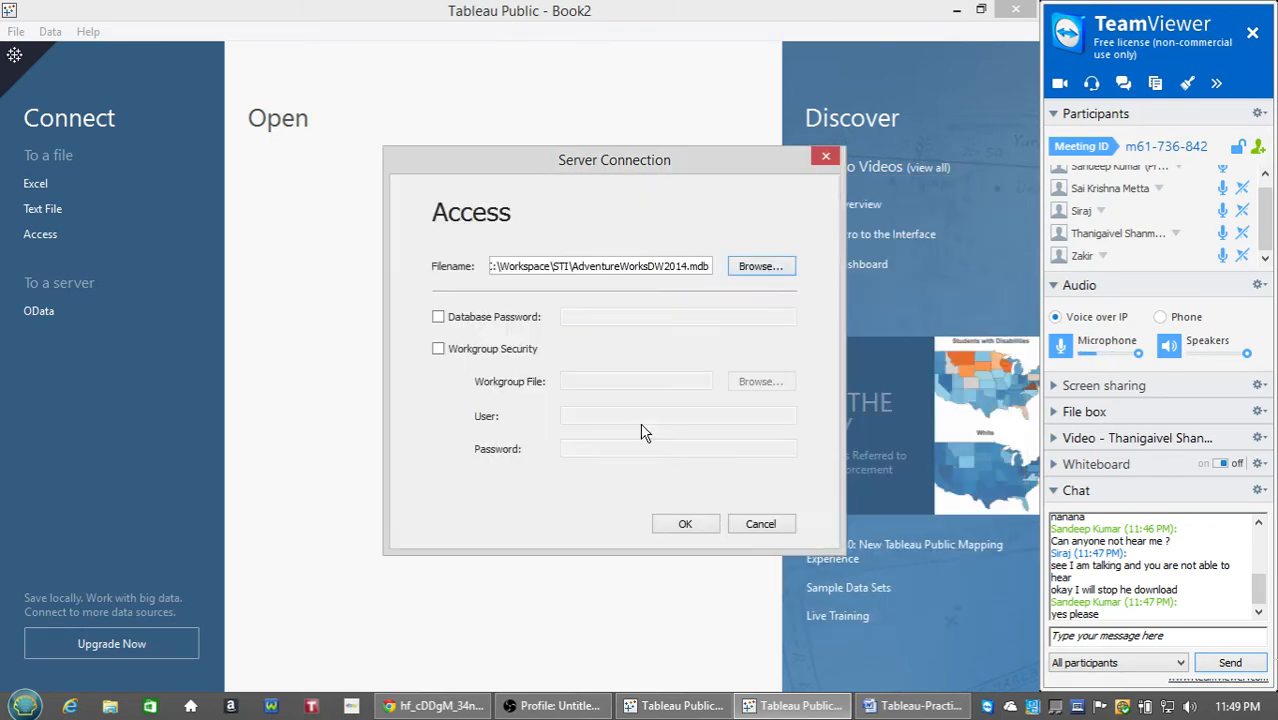
left_click(686, 525)
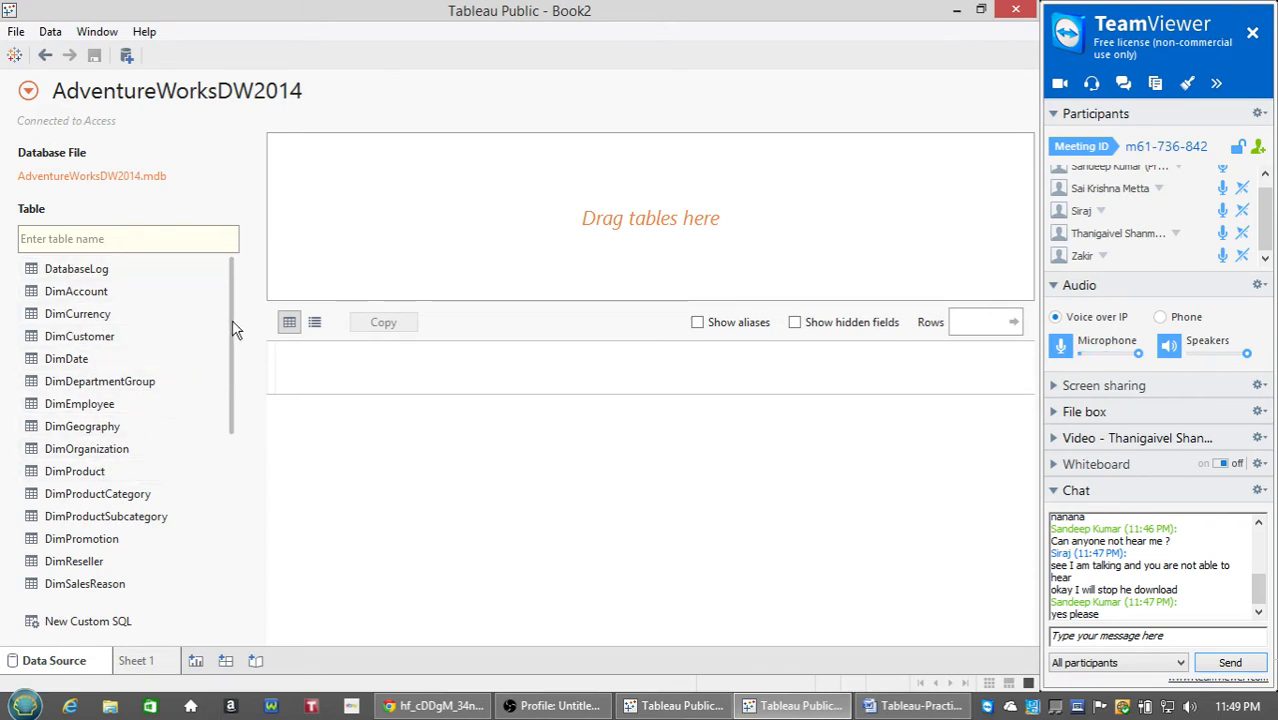
left_click_drag(232, 320, 218, 556)
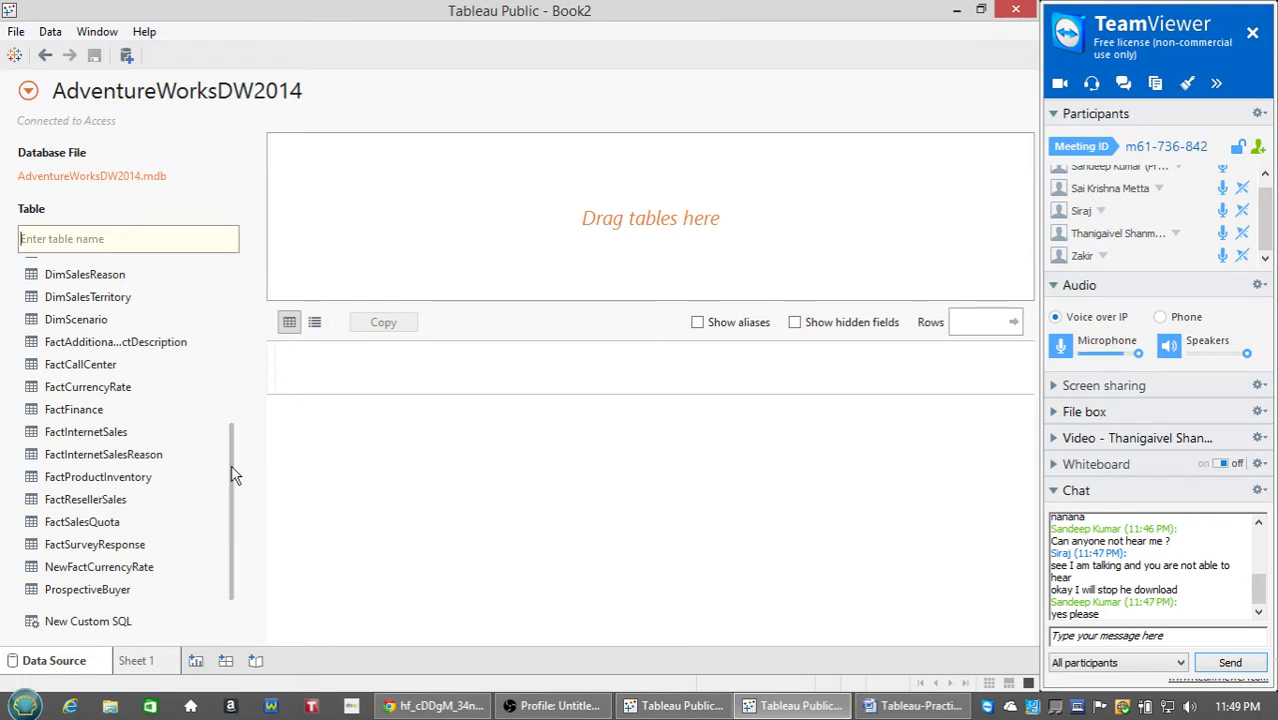
left_click_drag(232, 474, 200, 286)
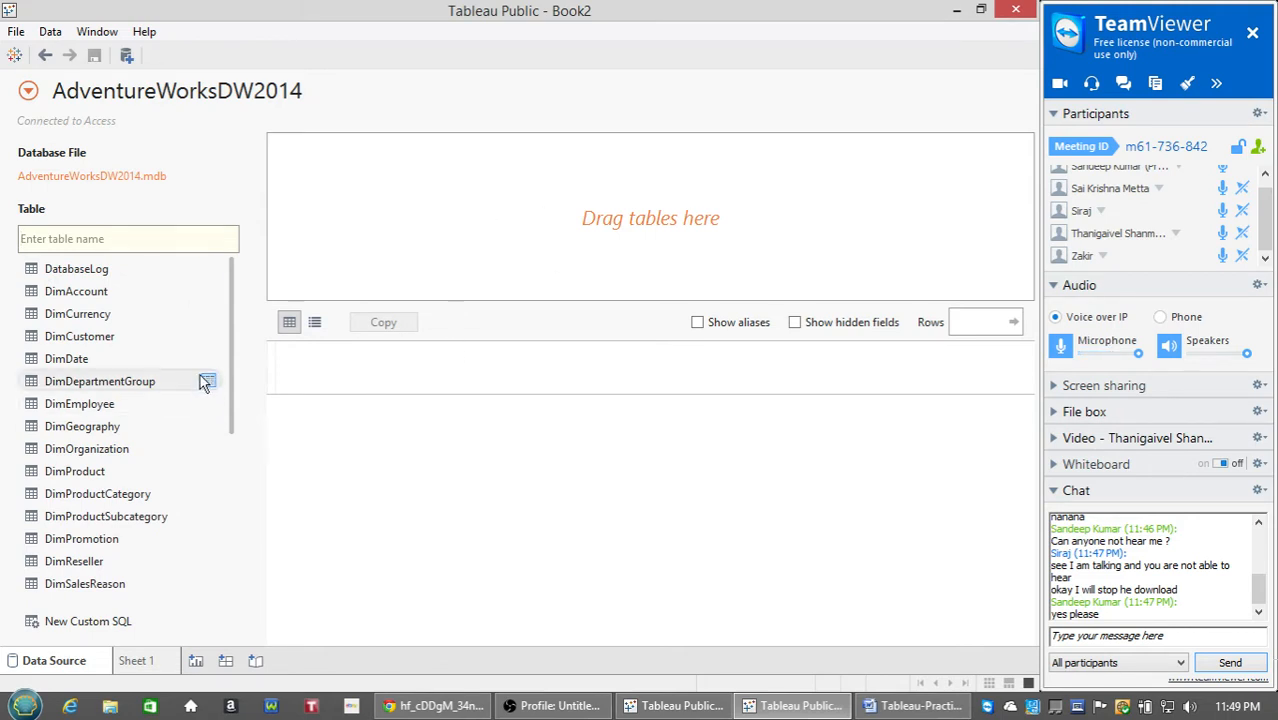
left_click_drag(230, 347, 245, 403)
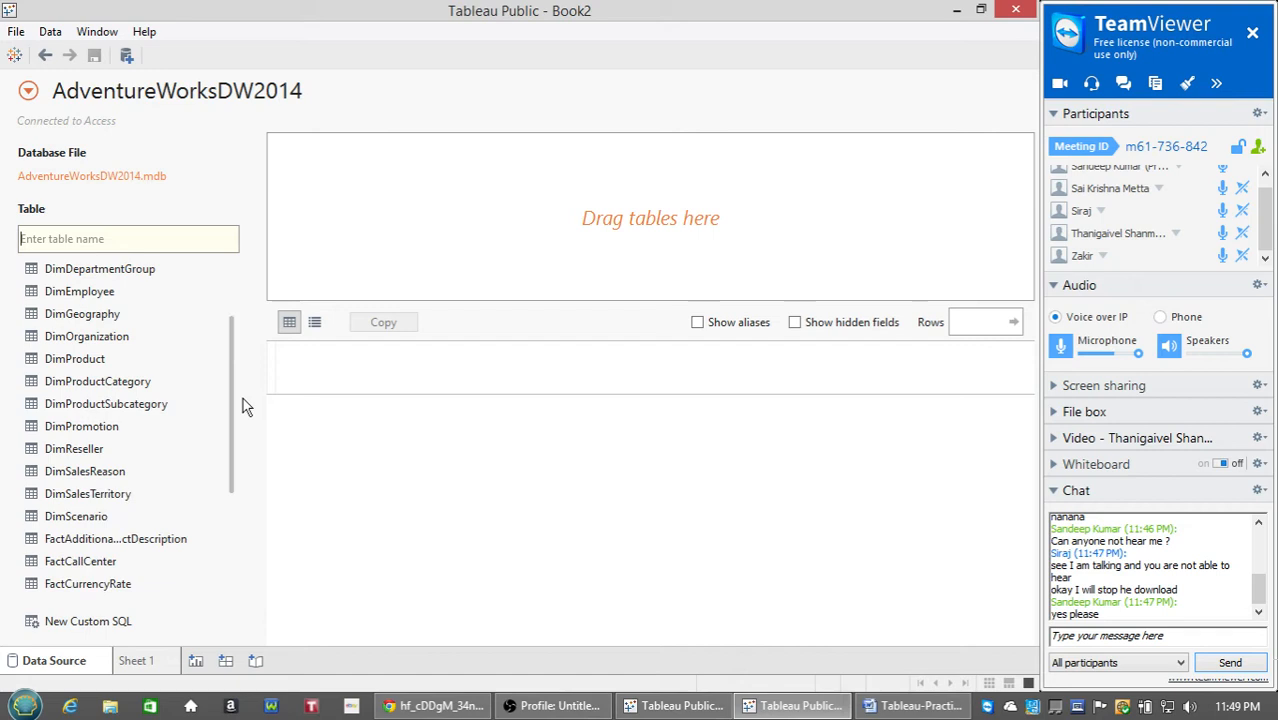
Add DimProductCategory to the data source and inner-join DimProductSubcategory to it.
double_click(125, 388)
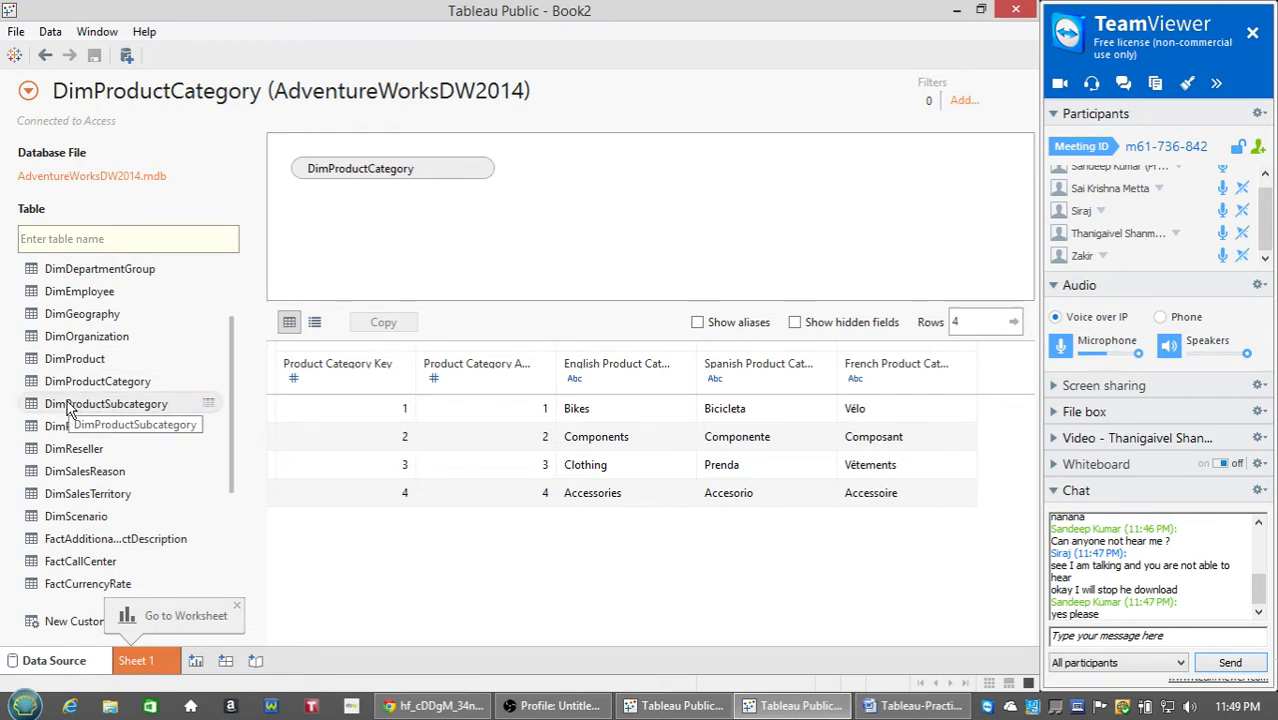
double_click(105, 404)
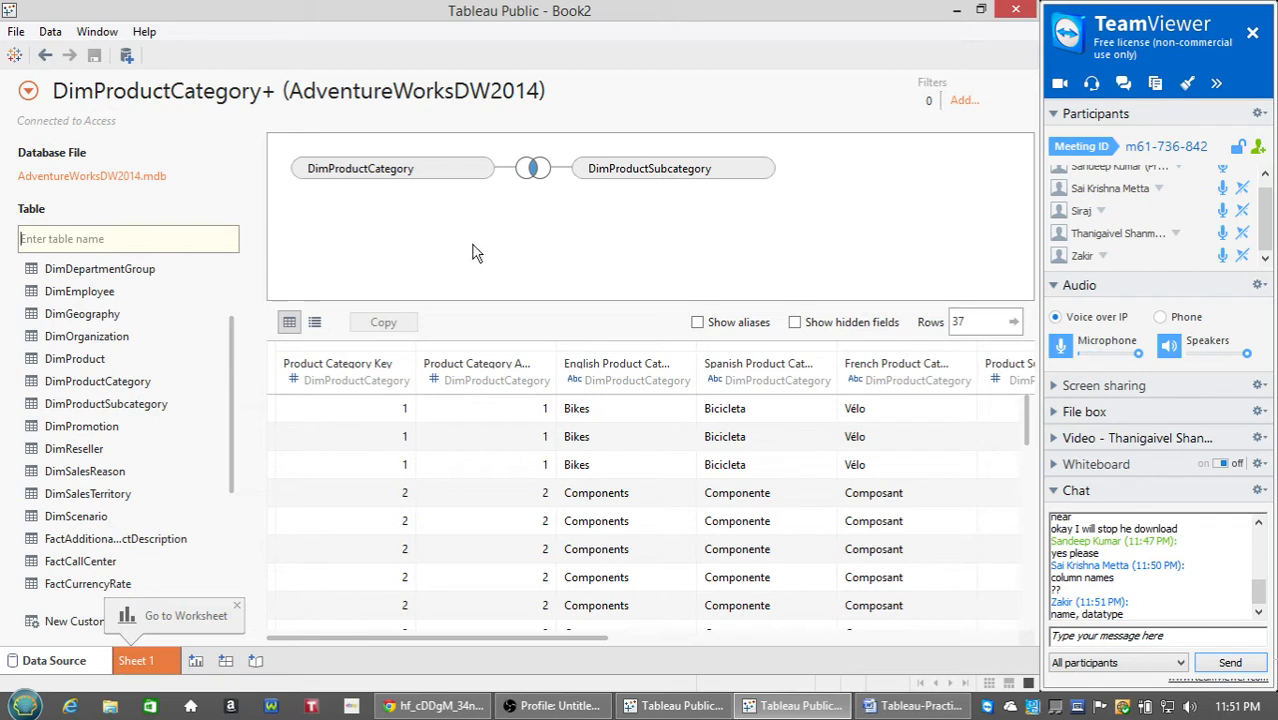
left_click(533, 170)
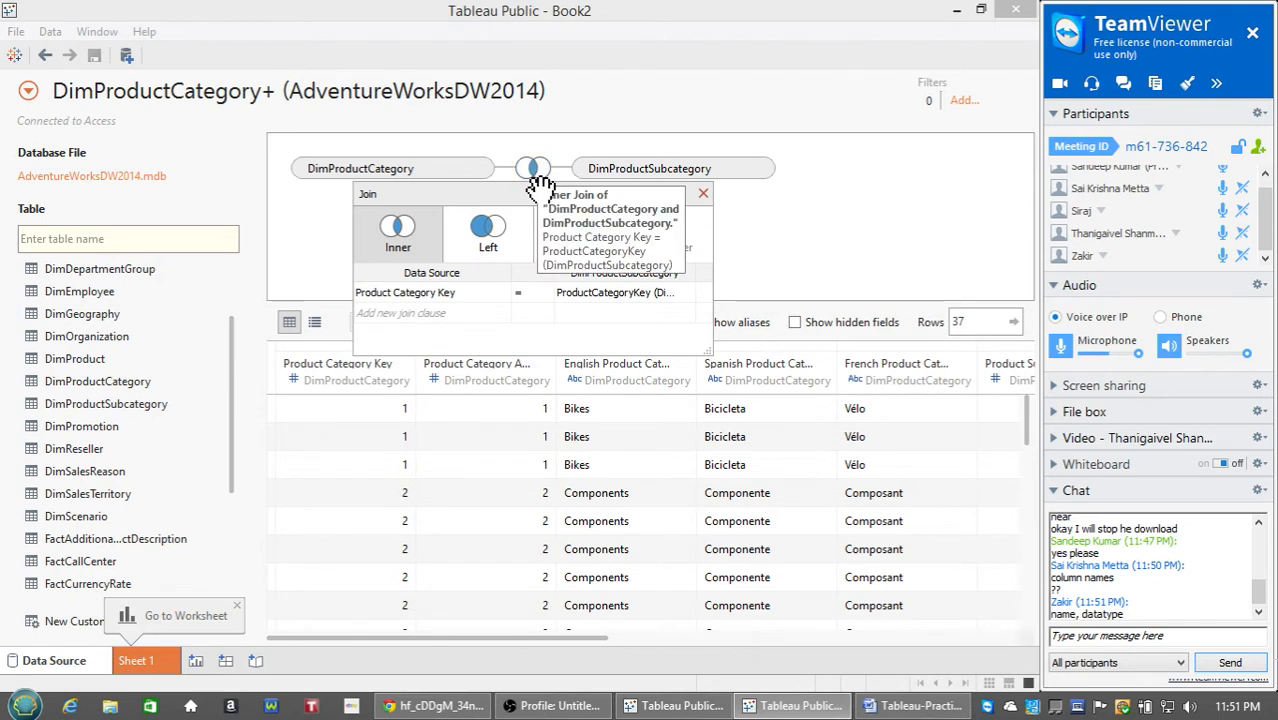
left_click(505, 316)
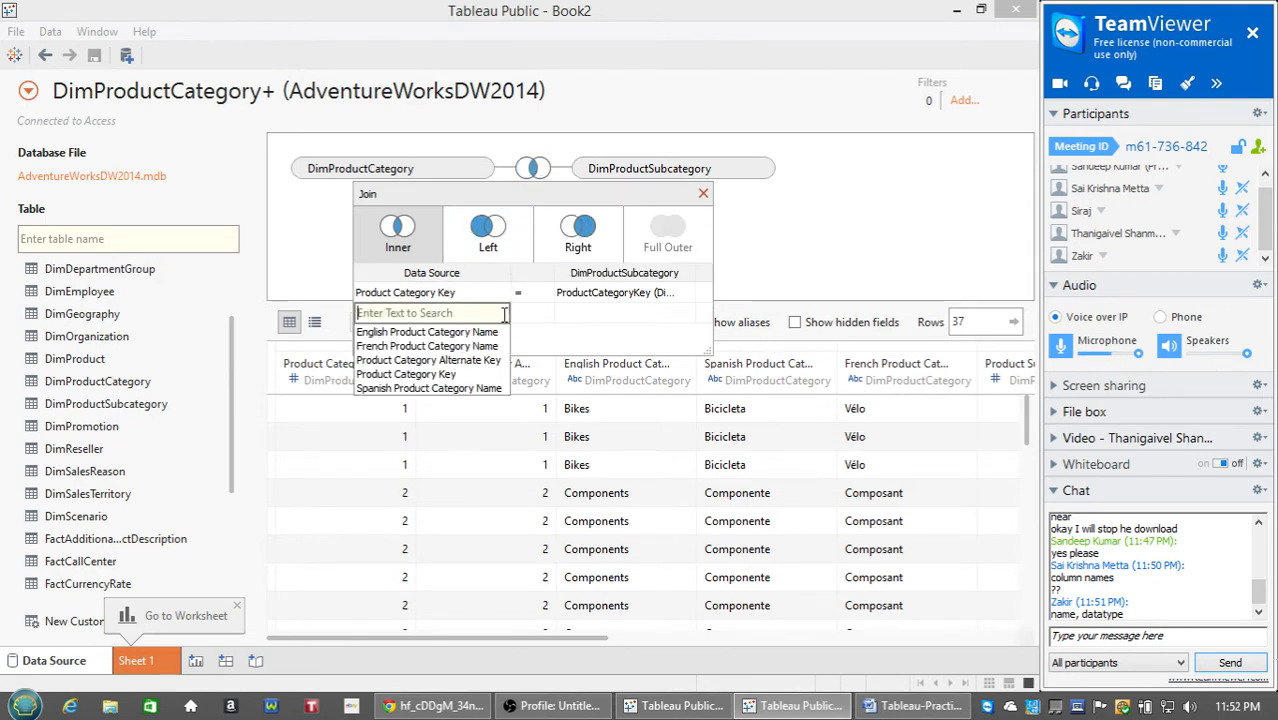
left_click(625, 326)
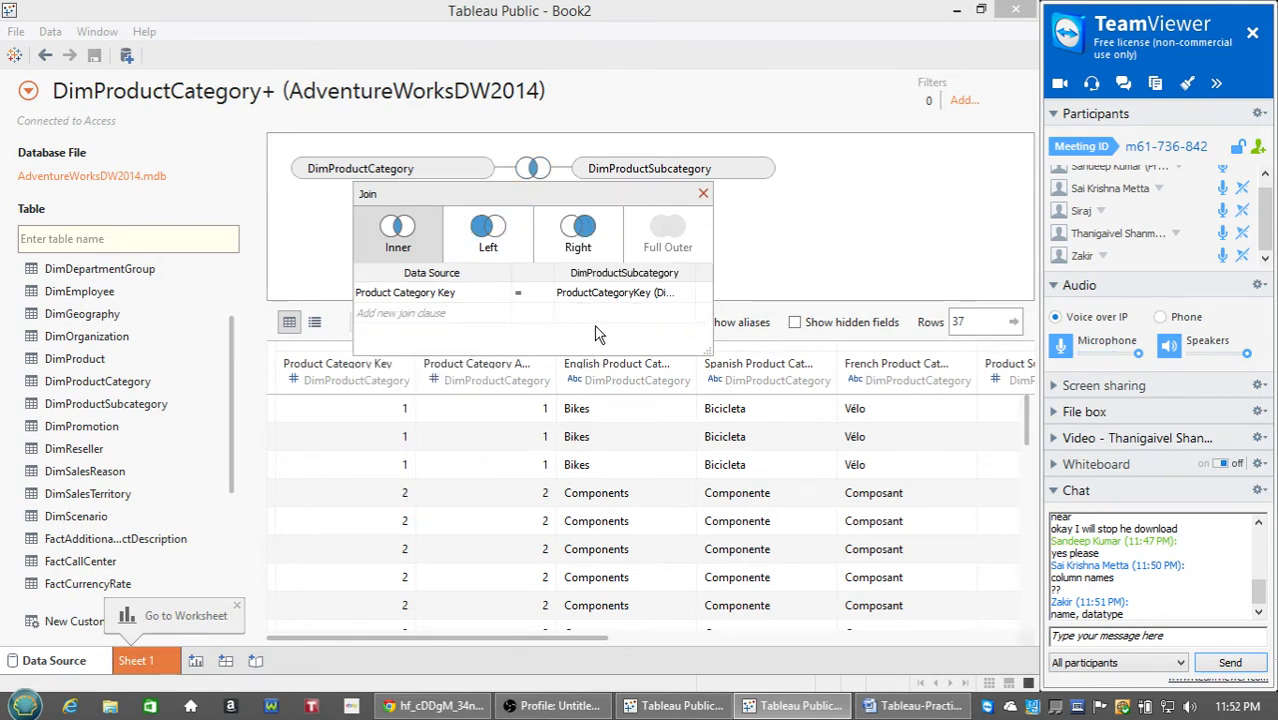
left_click(503, 314)
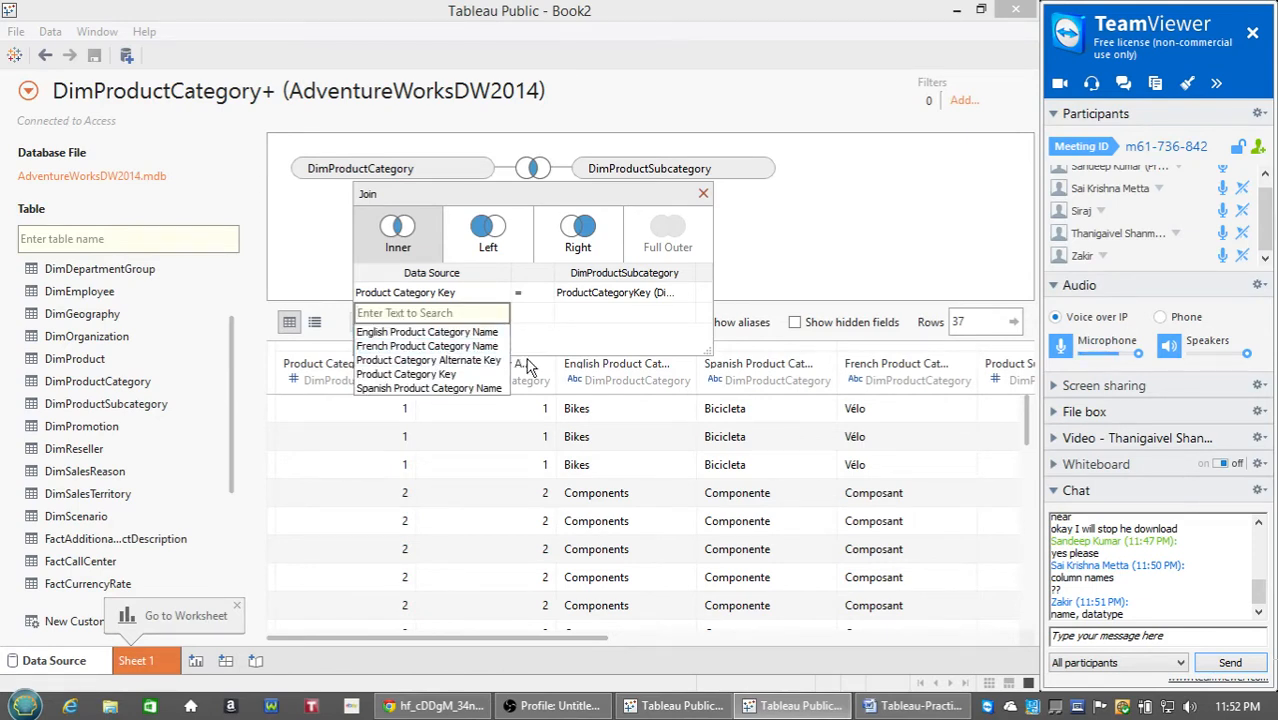
left_click(634, 338)
left_click(530, 294)
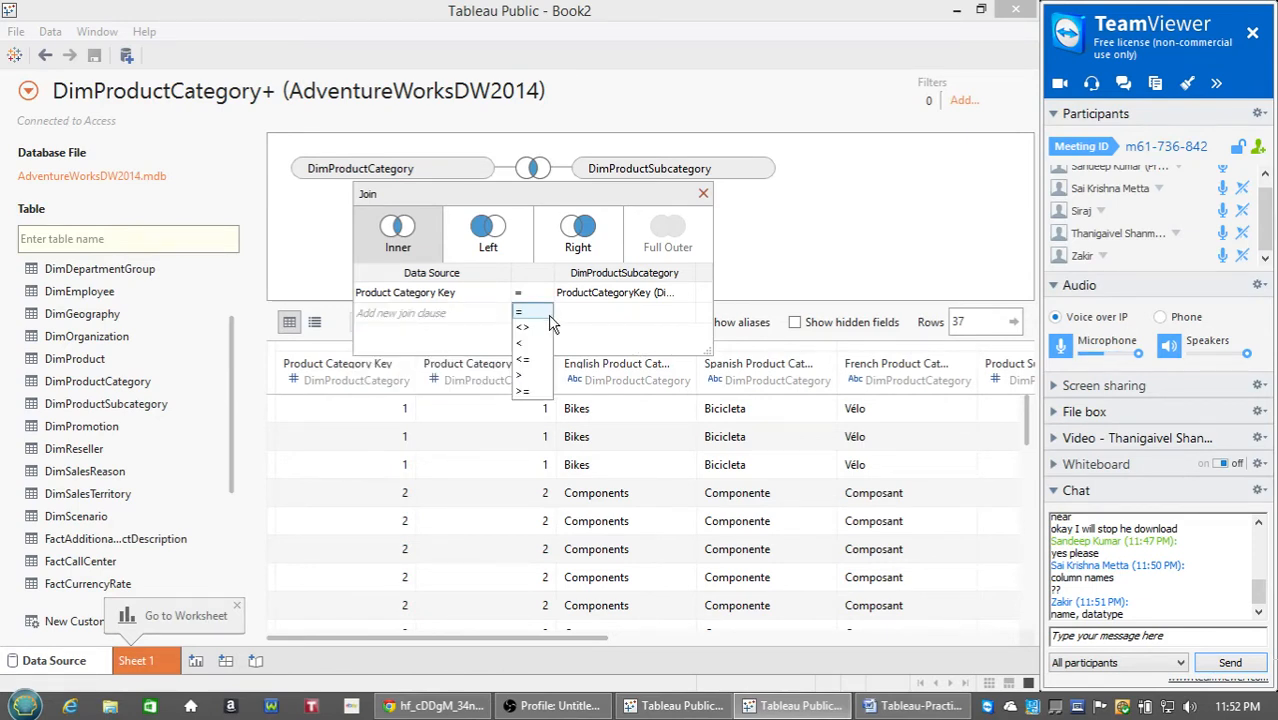
left_click(576, 342)
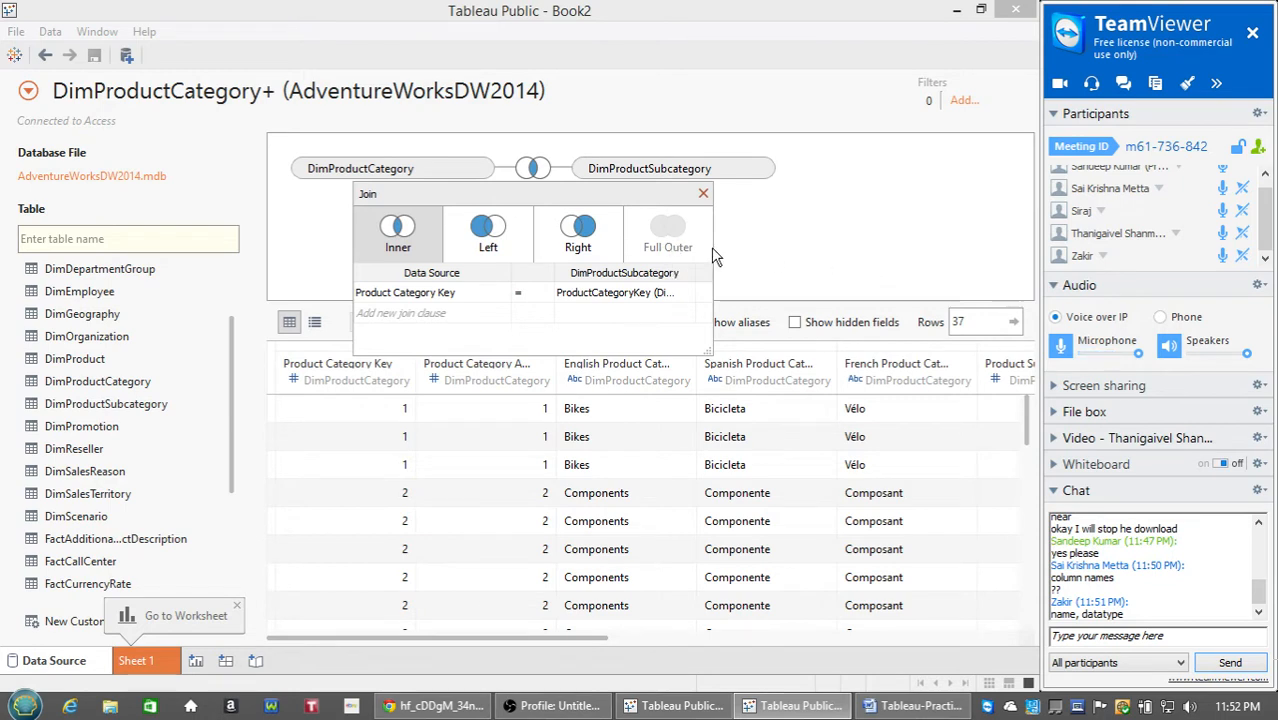
left_click(704, 195)
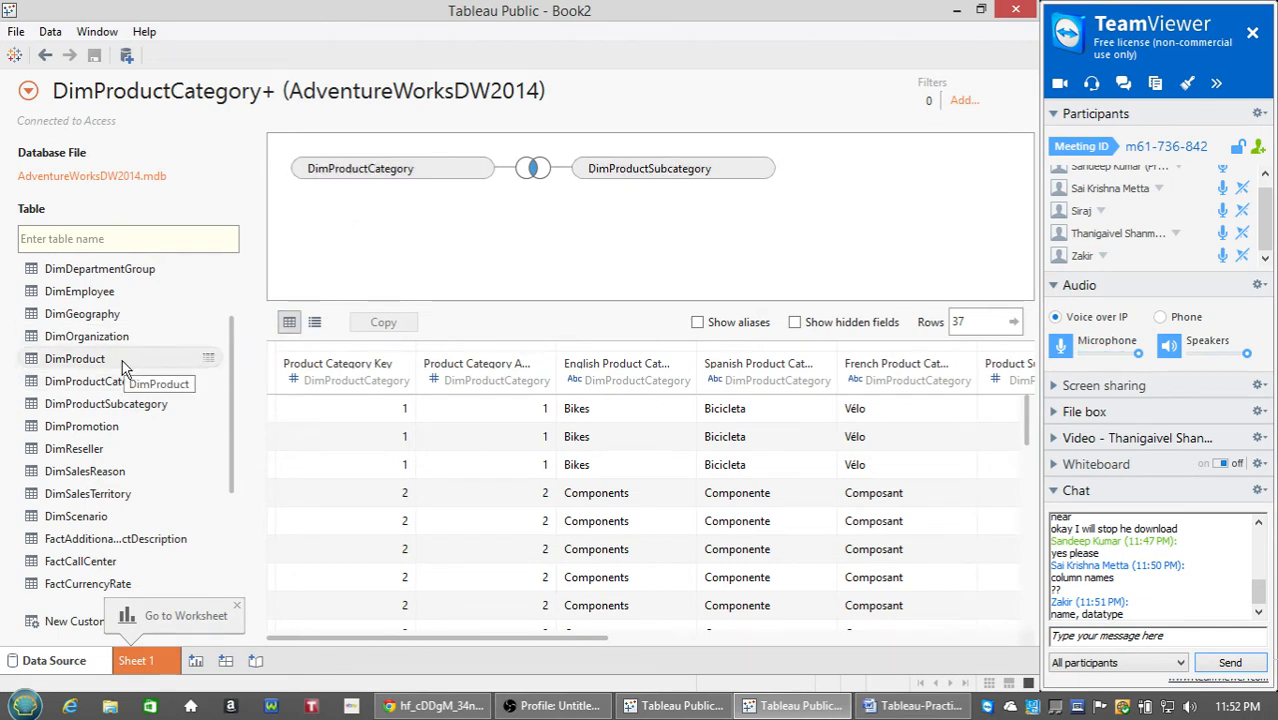
left_click_drag(122, 360, 820, 200)
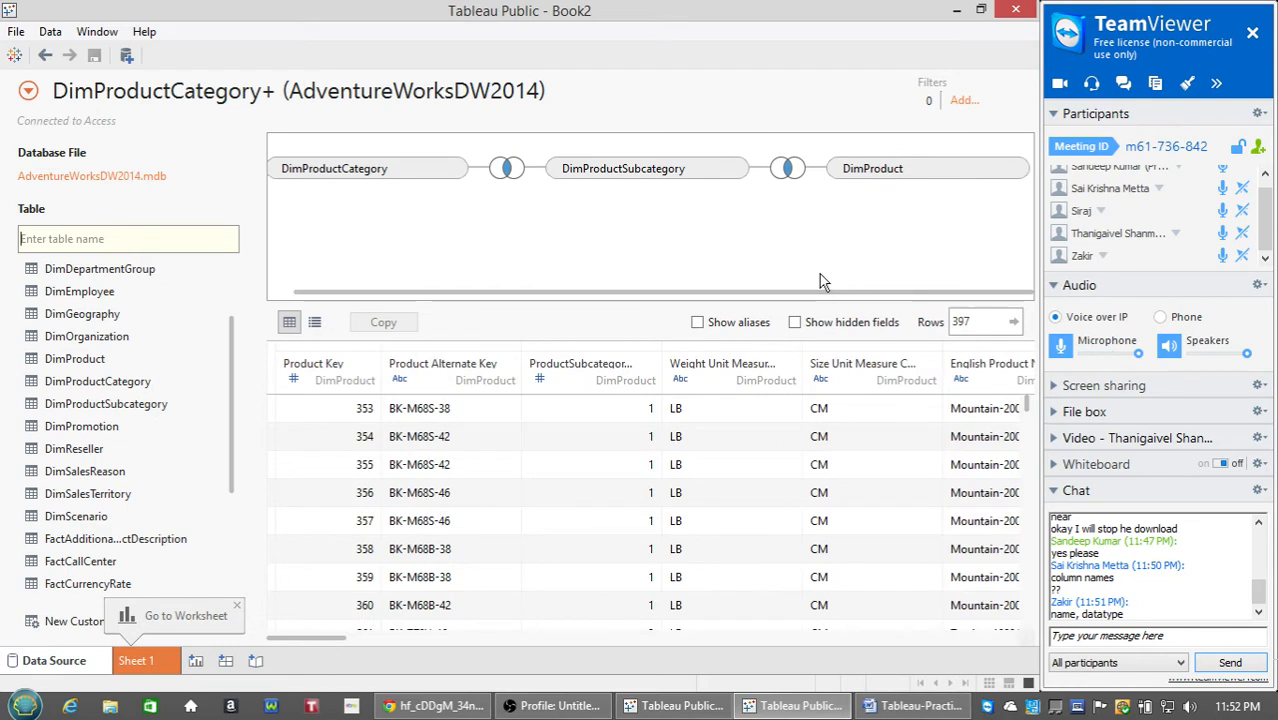
left_click_drag(826, 293, 855, 299)
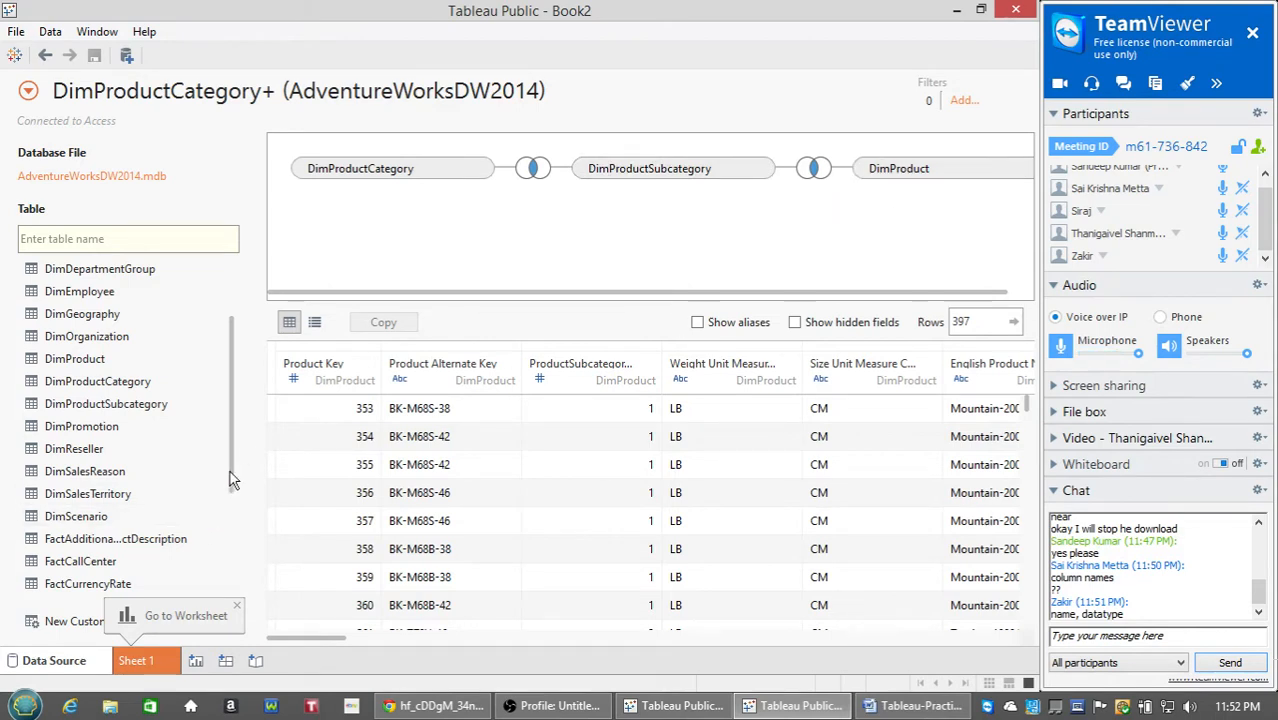
left_click_drag(231, 472, 227, 552)
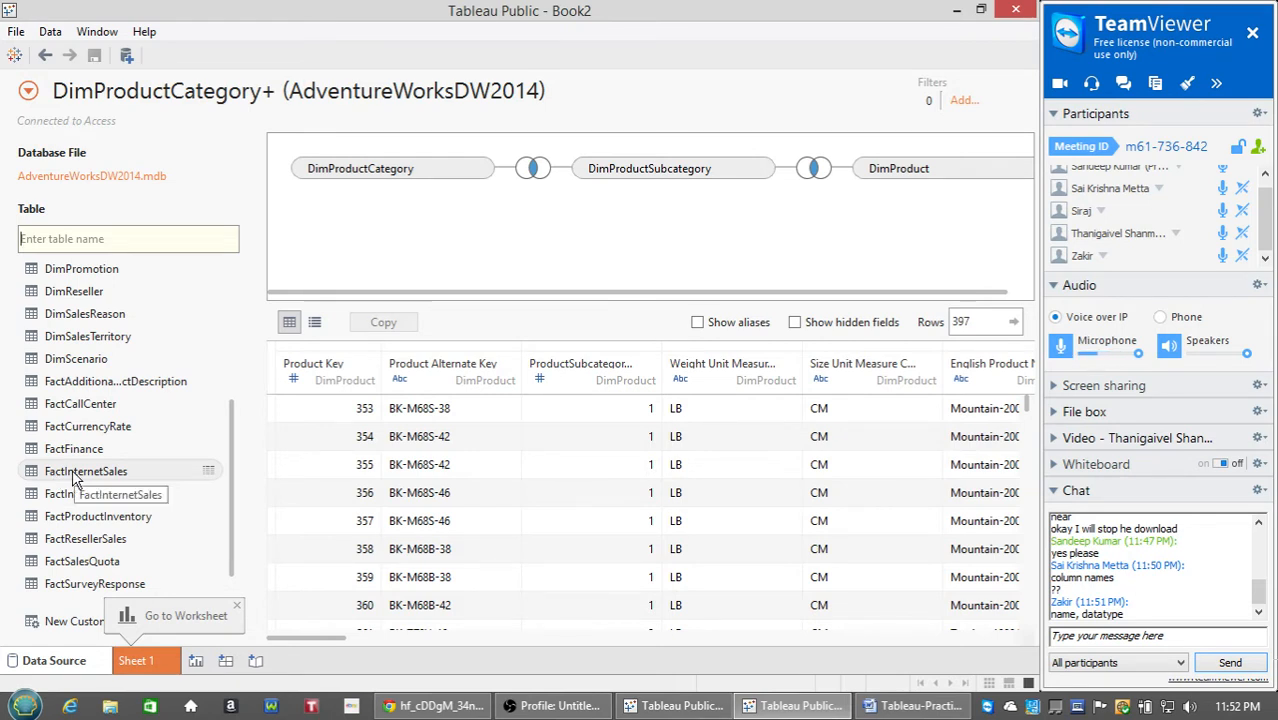
left_click_drag(72, 469, 727, 240)
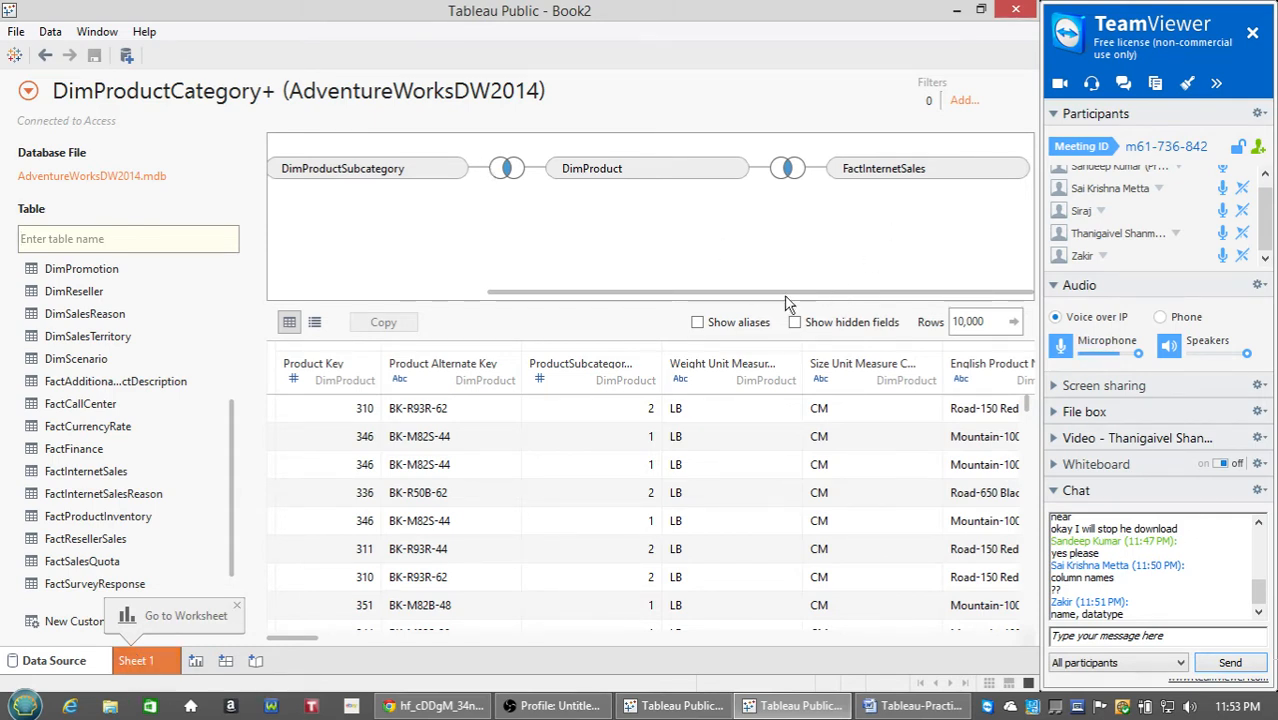
left_click_drag(789, 294, 855, 295)
Add a data source filter on Product Line keeping only M, and apply it.
left_click(963, 100)
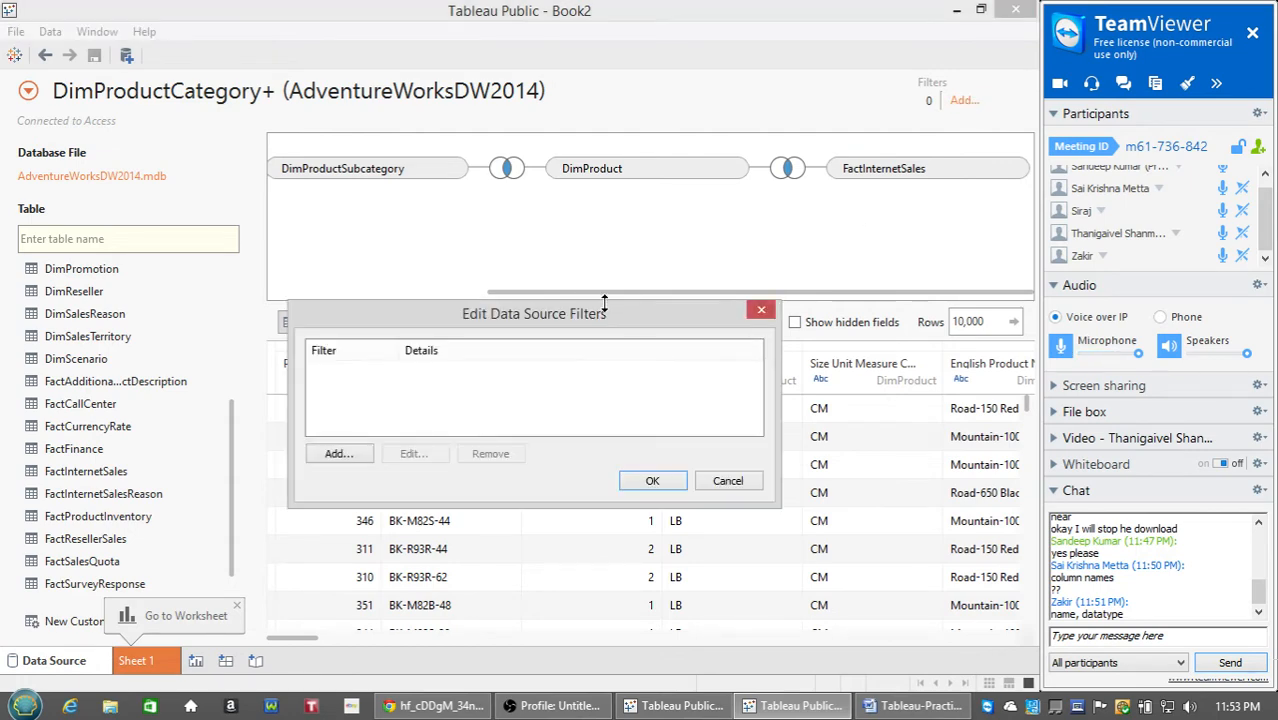
left_click(358, 456)
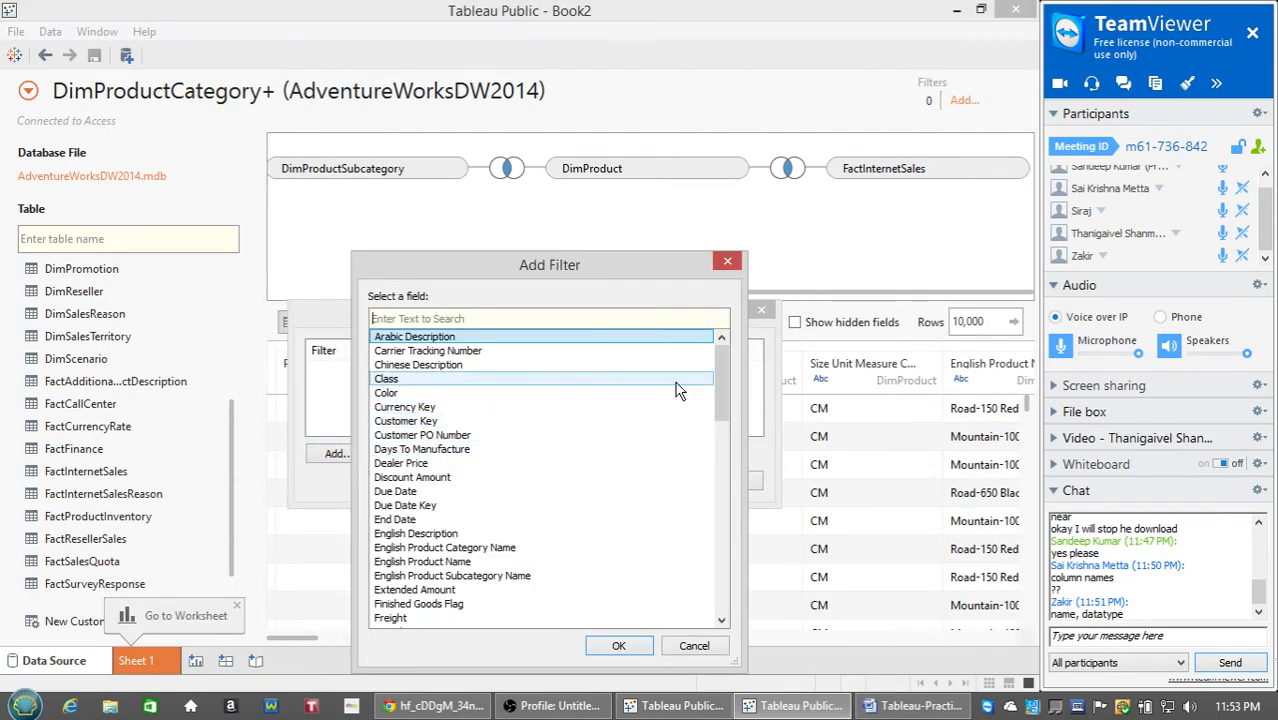
left_click_drag(724, 370, 720, 506)
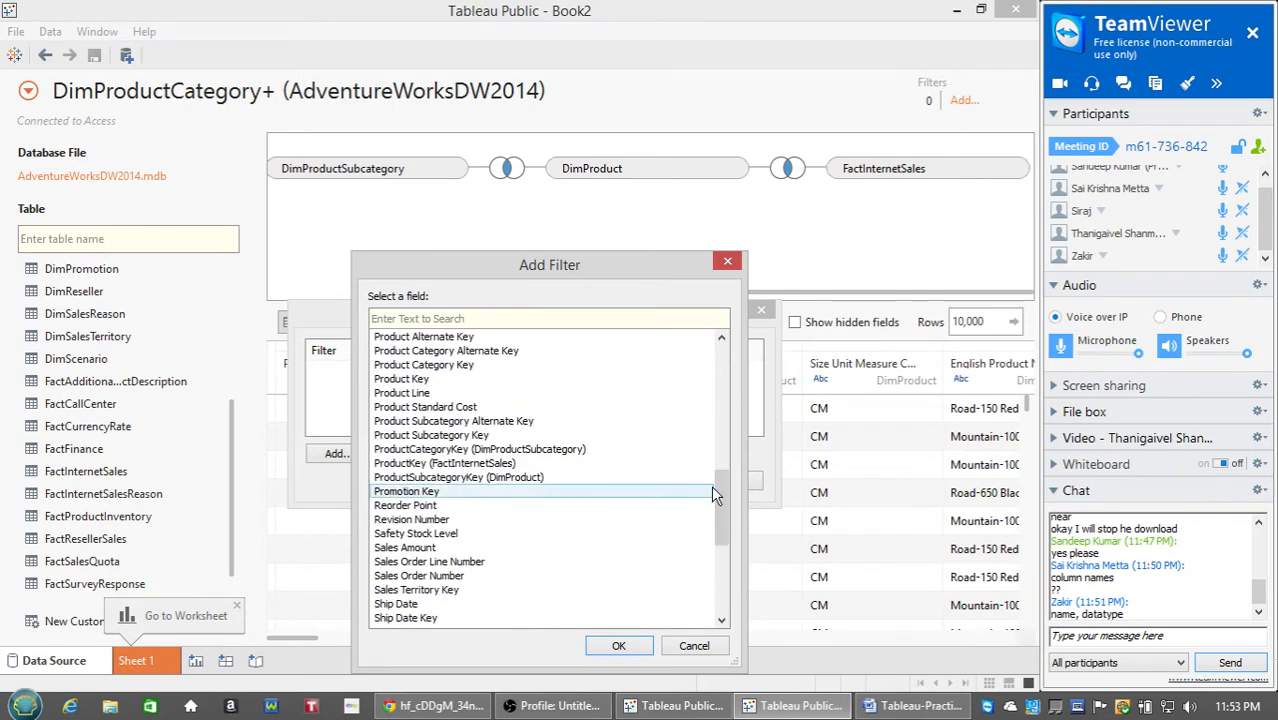
double_click(620, 396)
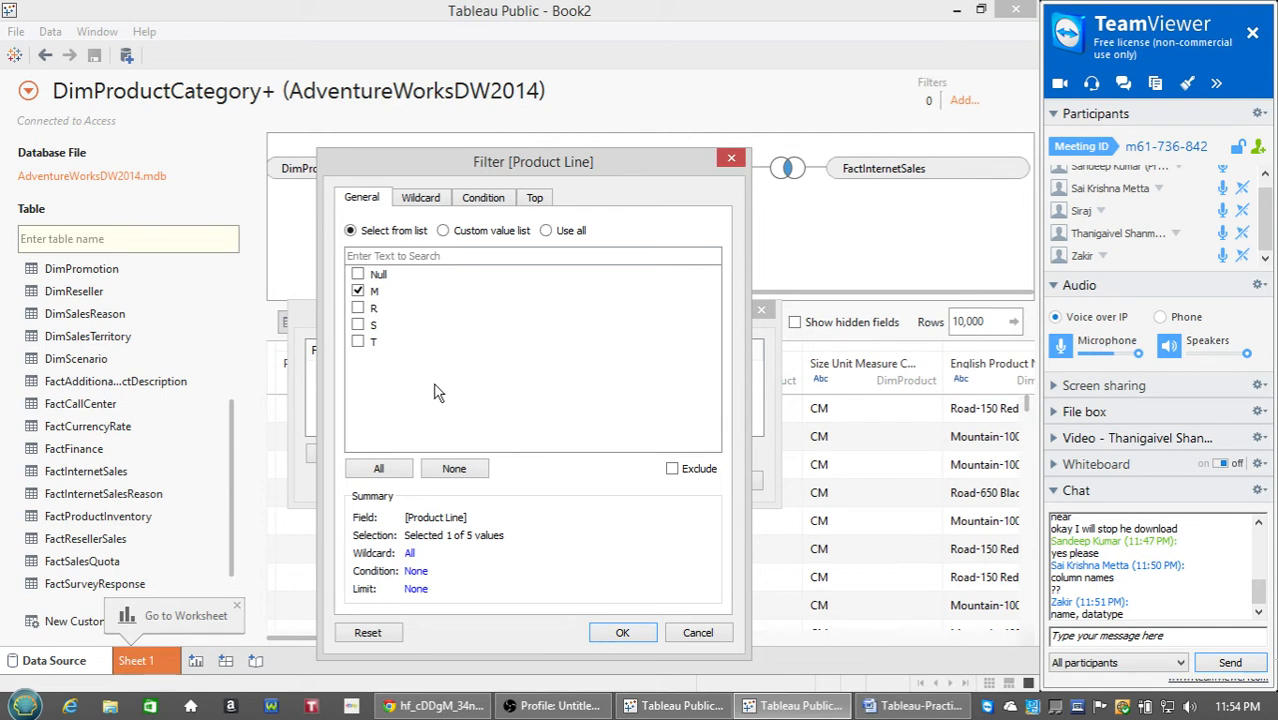
left_click(620, 632)
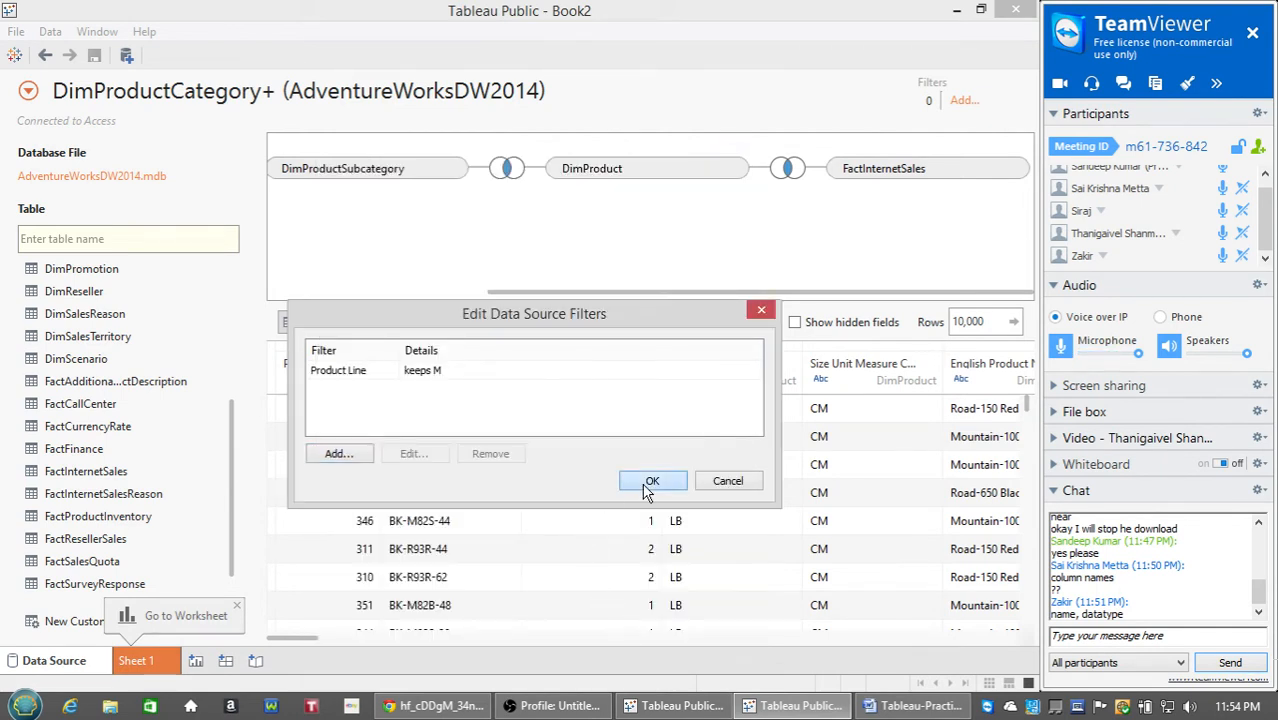
left_click(651, 482)
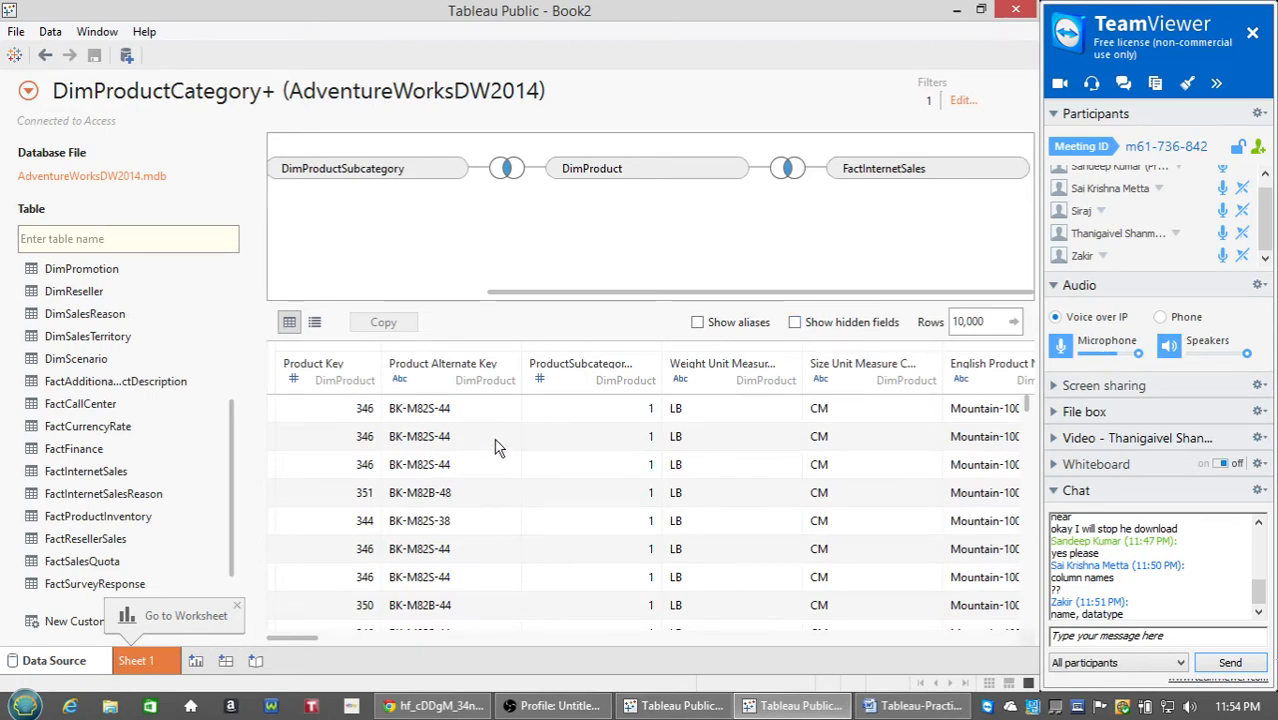
left_click_drag(297, 638, 1003, 640)
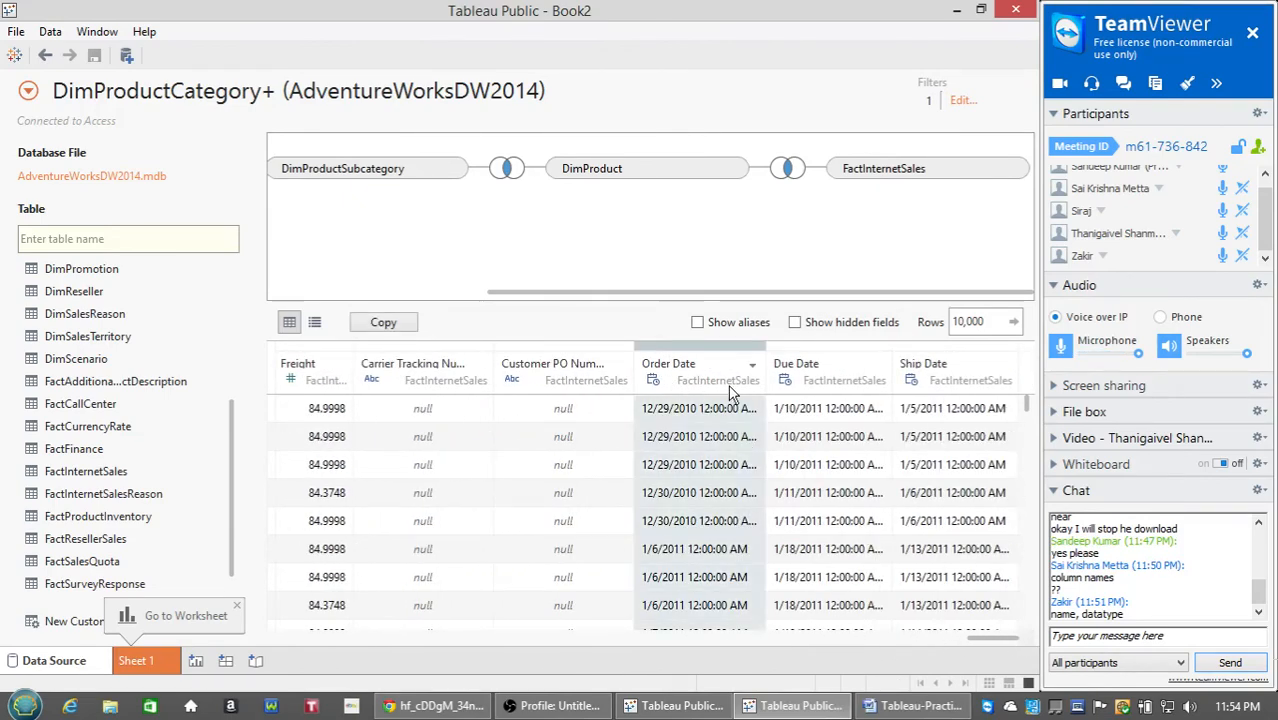
left_click(753, 365)
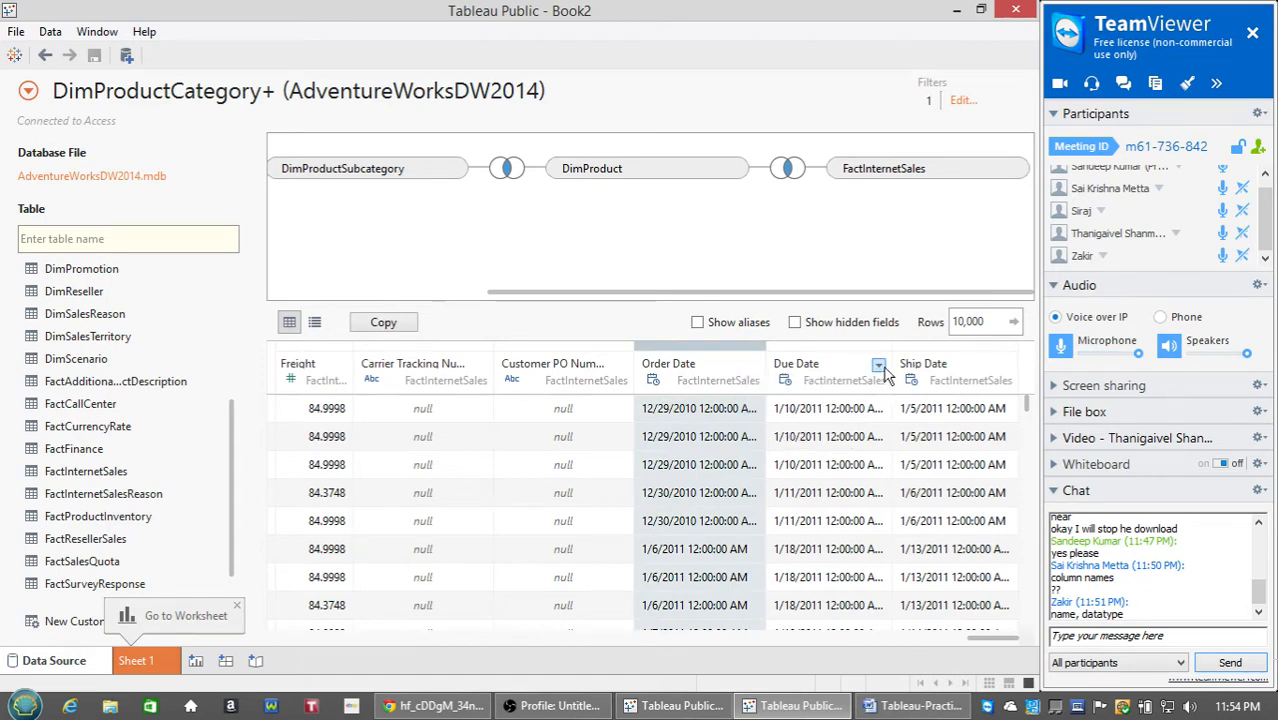
left_click(620, 365)
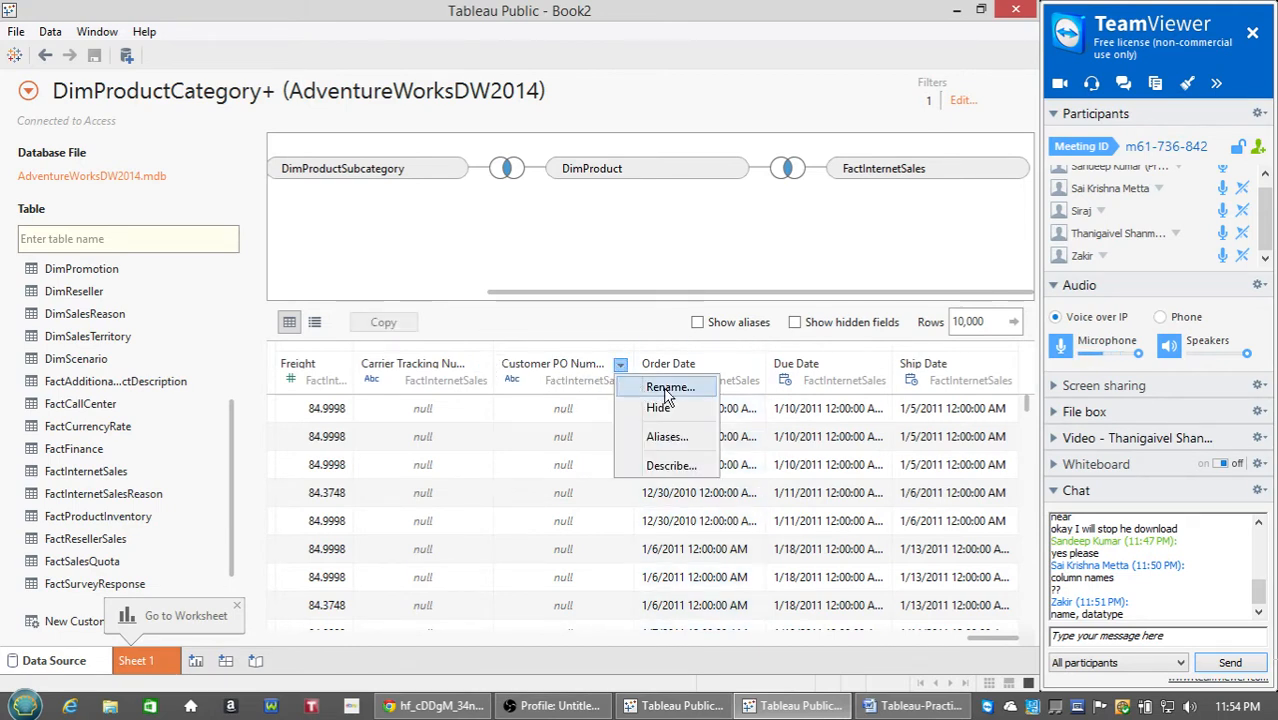
left_click(665, 388)
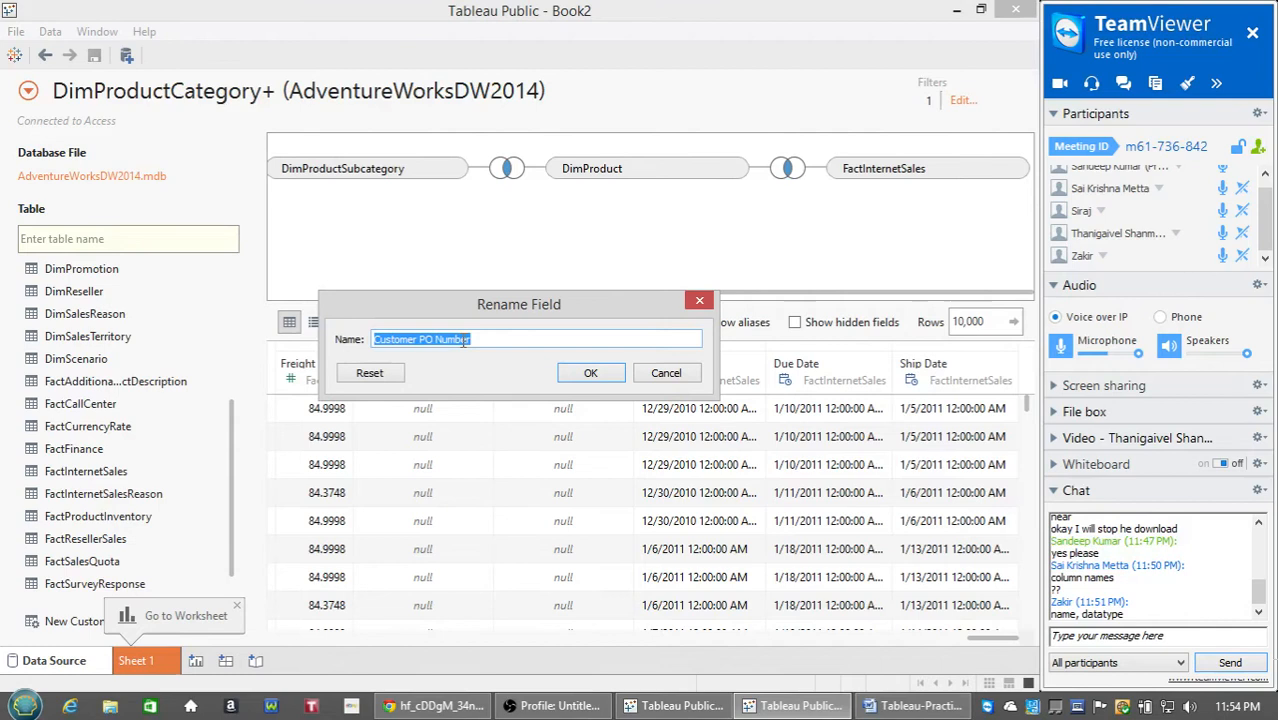
left_click(666, 373)
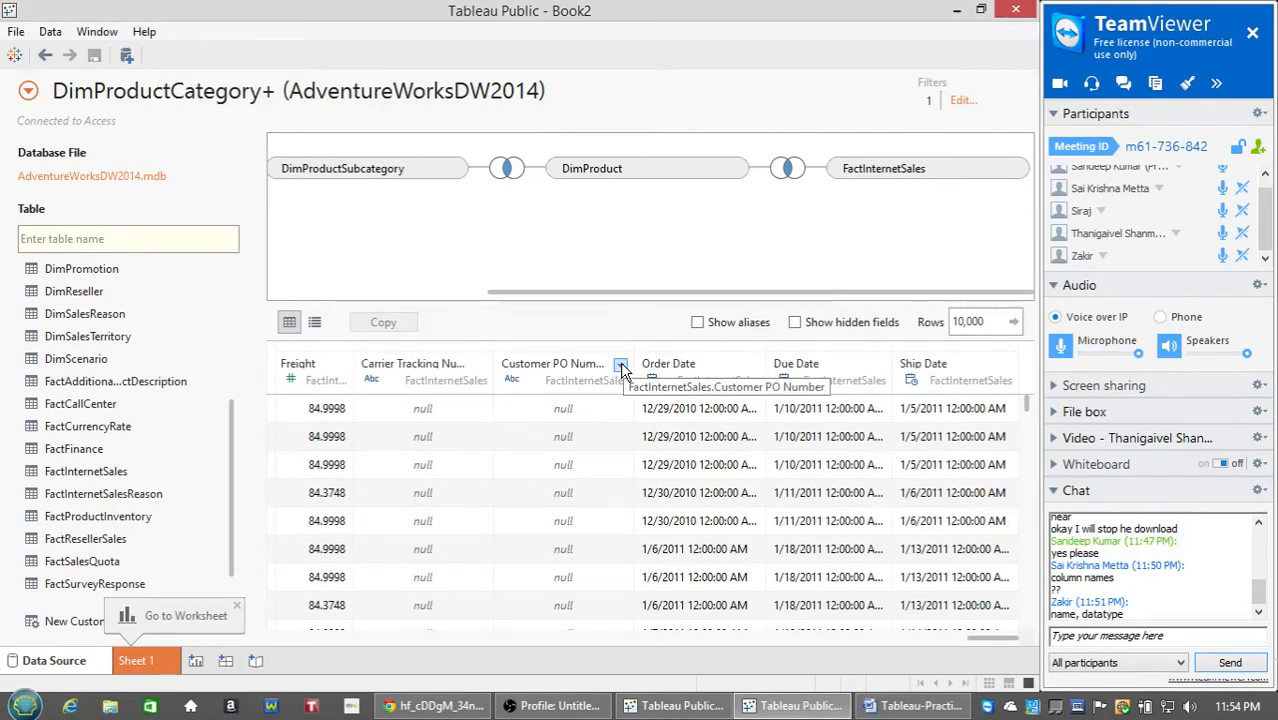
left_click(752, 364)
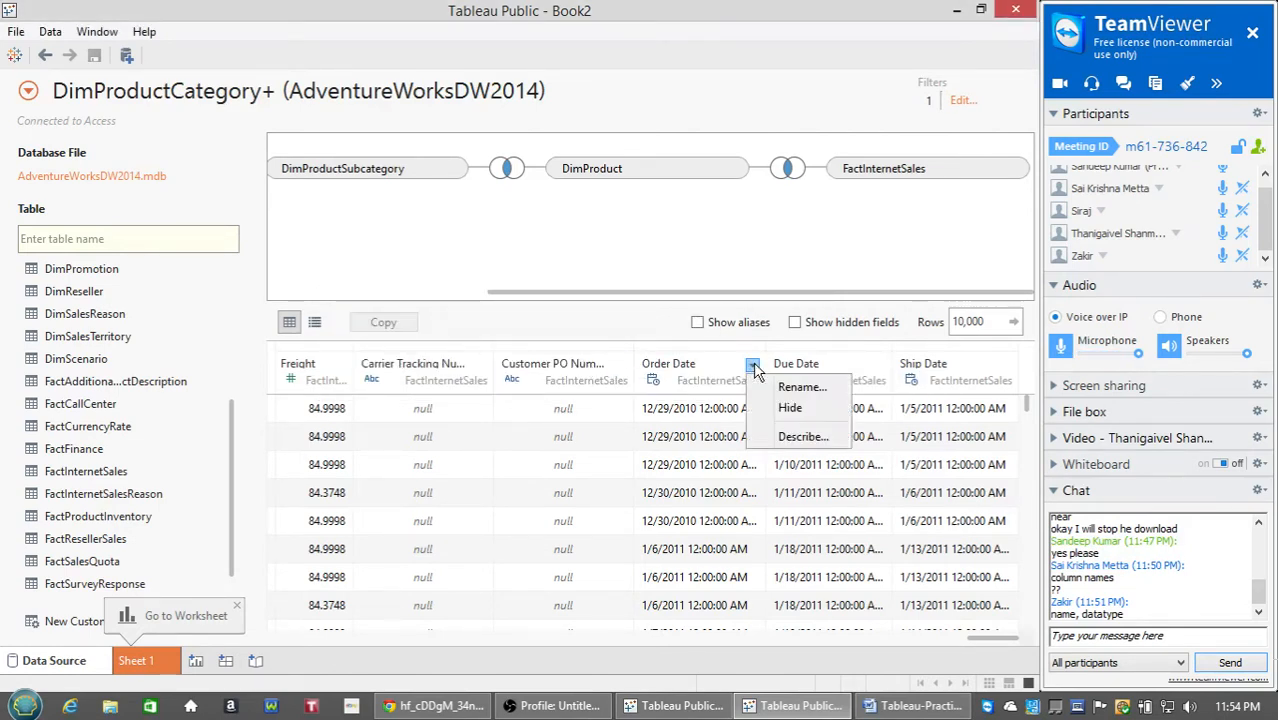
left_click(803, 437)
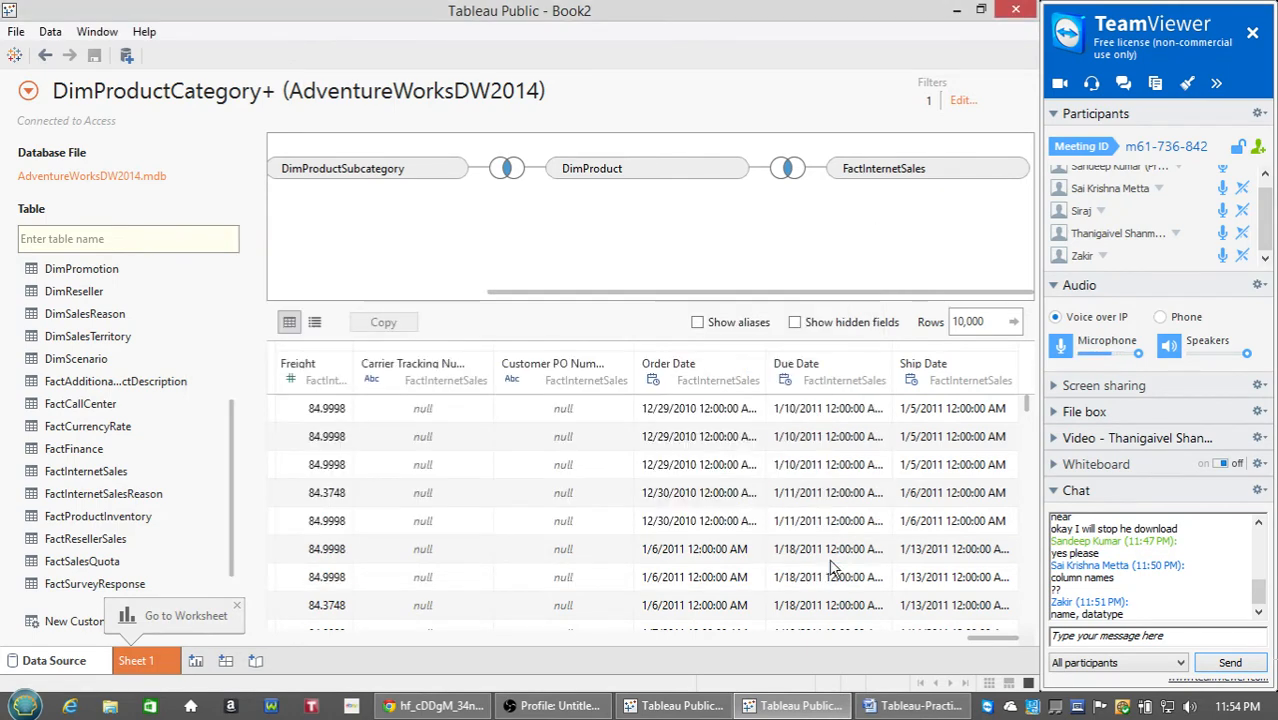
left_click(830, 556)
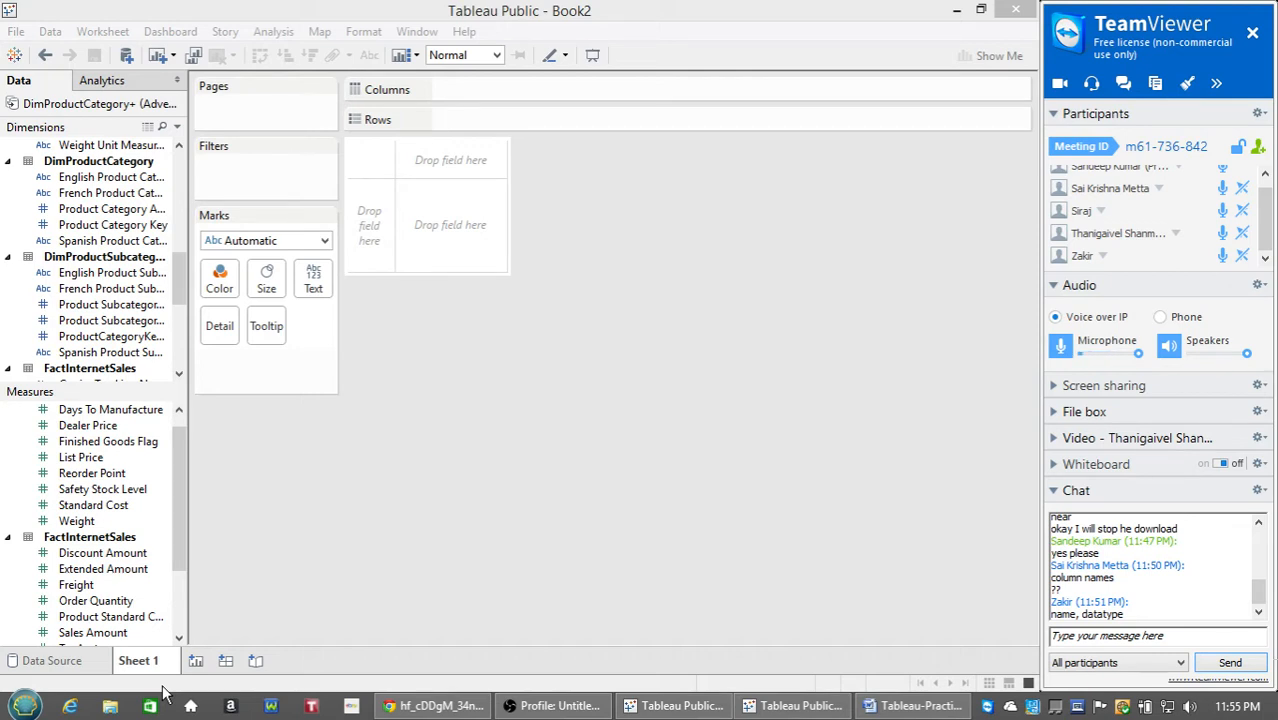
Widen the Data pane and scroll through the Dimensions and Measures lists.
left_click_drag(187, 402, 364, 381)
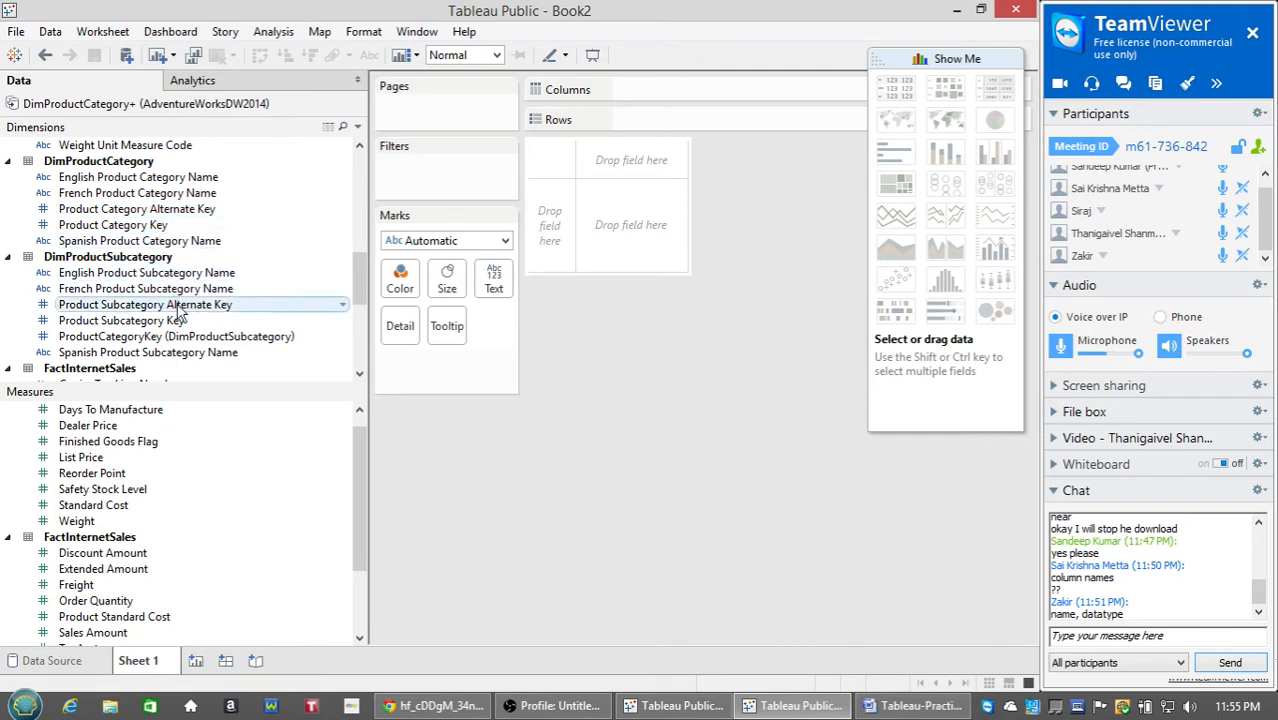
left_click_drag(362, 280, 360, 162)
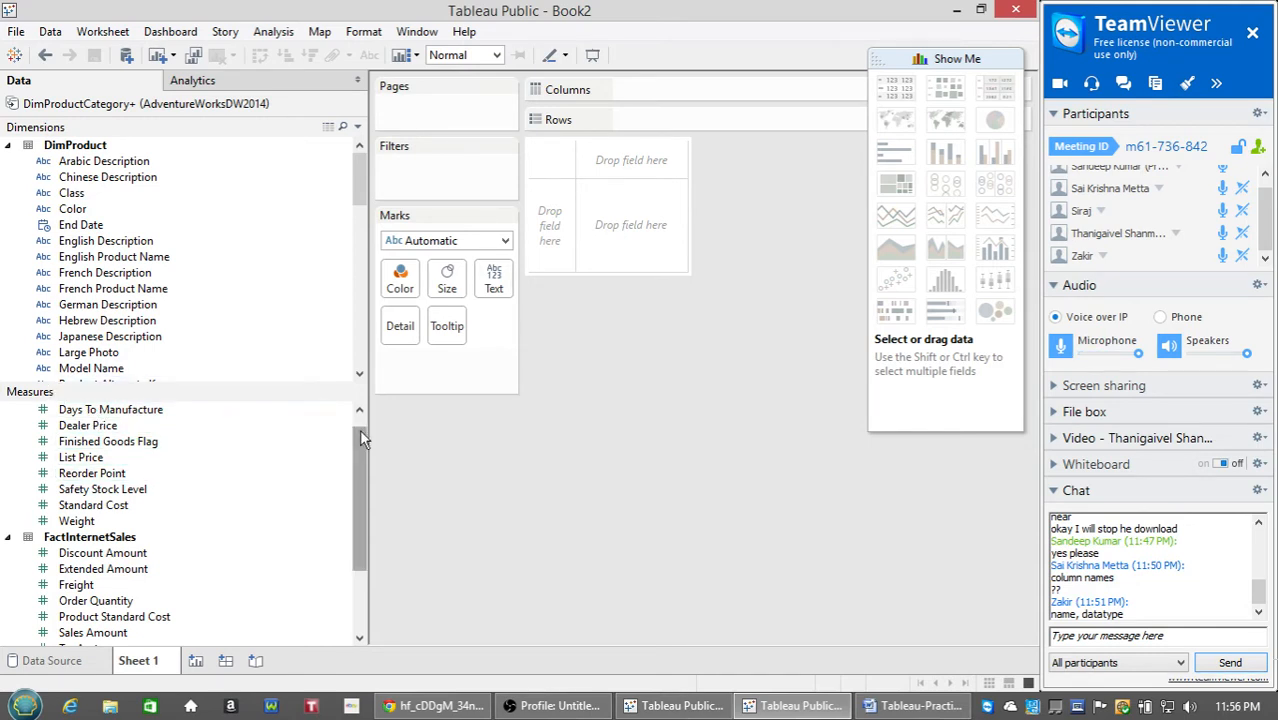
left_click_drag(359, 429, 353, 552)
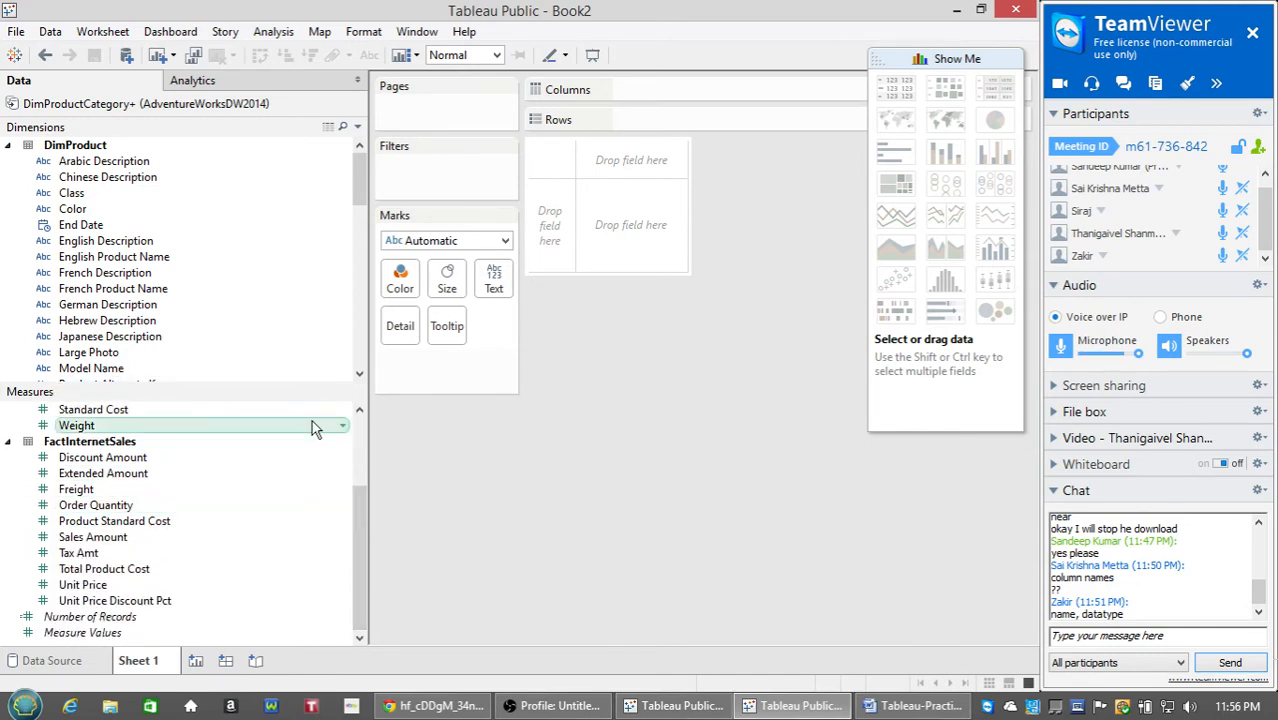
left_click(356, 237)
left_click_drag(356, 237, 360, 176)
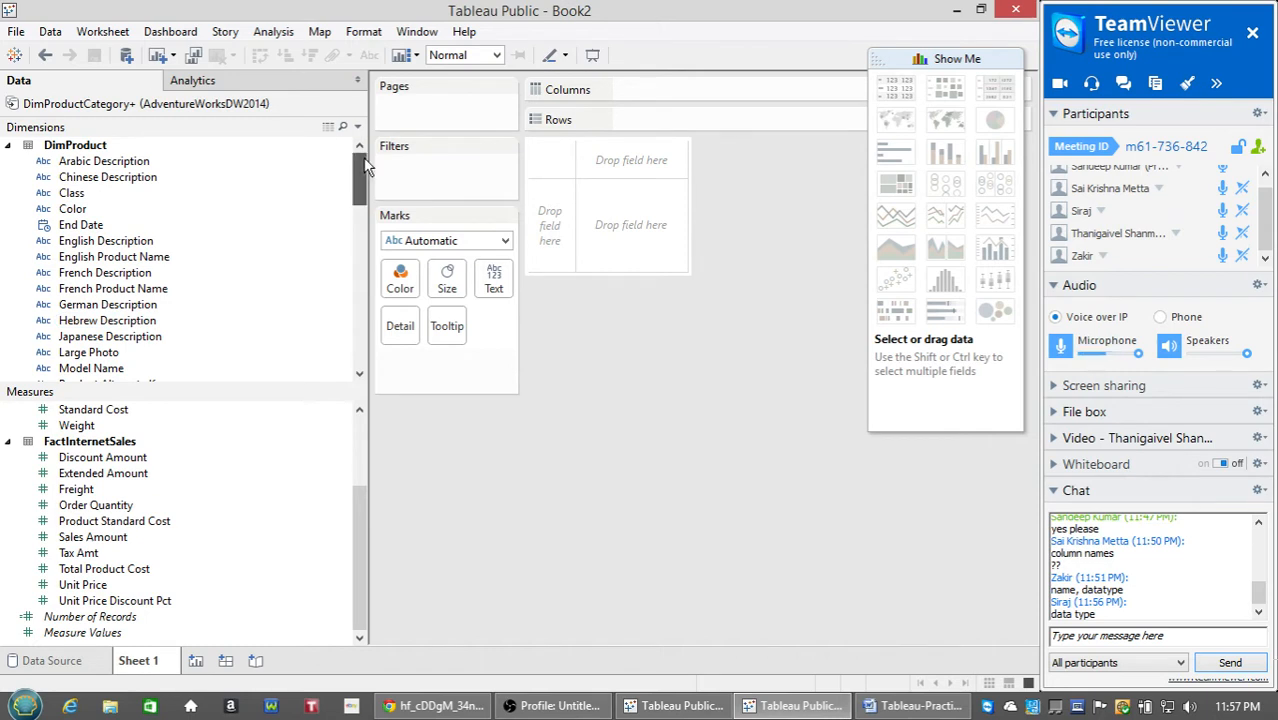
scroll(363, 157, "down", 1)
scroll(363, 157, "up", 1)
Collapse the DimProduct, DimProductCategory, DimProductSubcategory and FactInternetSales dimension groups.
left_click_drag(352, 158, 371, 385)
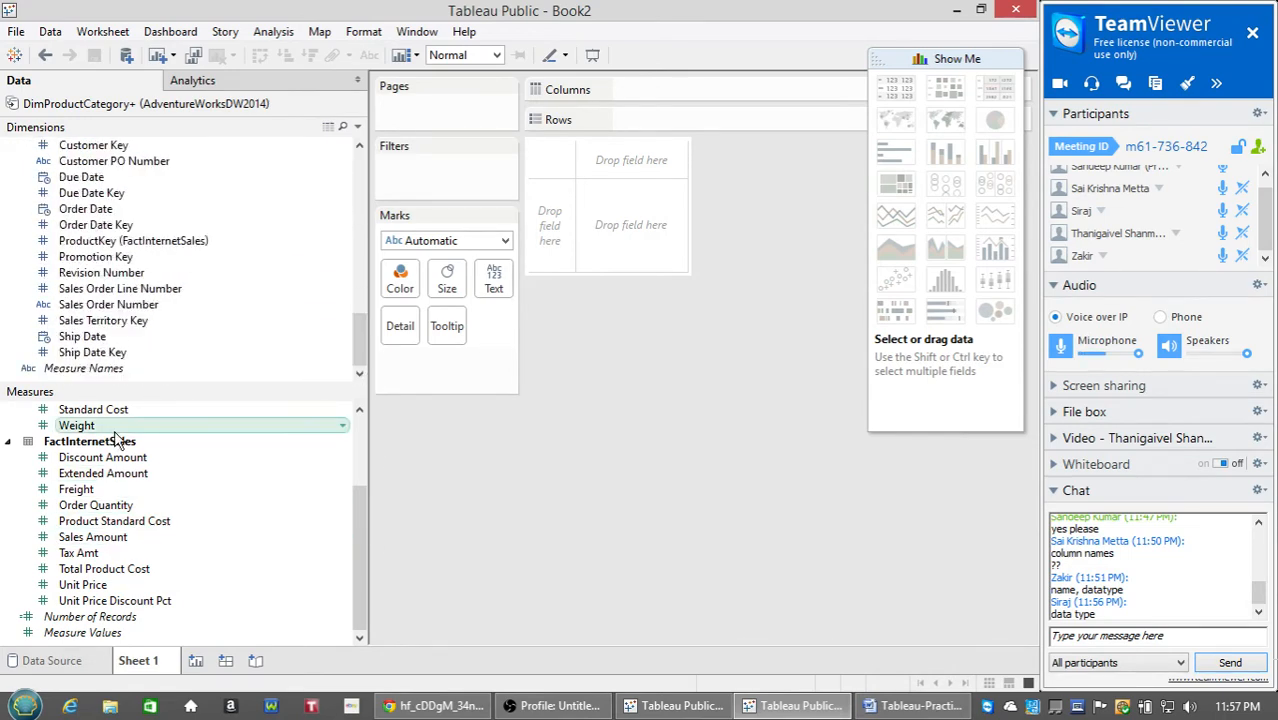
left_click_drag(361, 519, 356, 445)
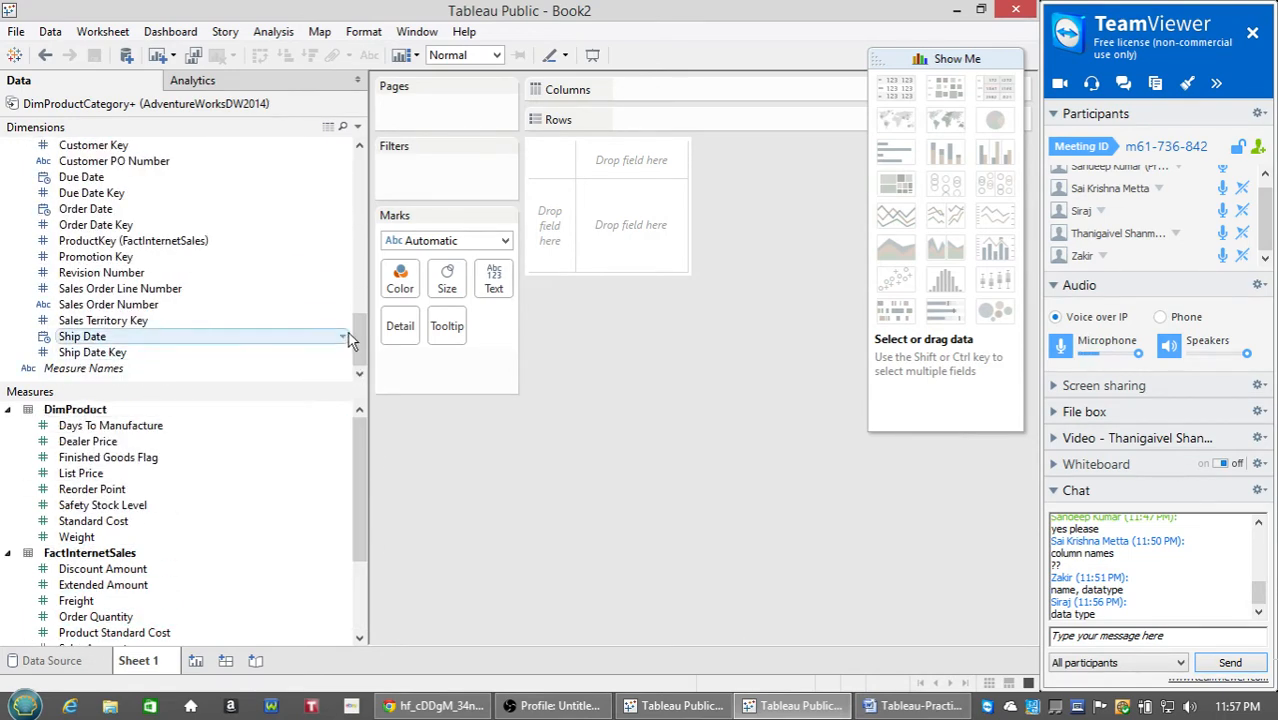
left_click_drag(357, 338, 350, 162)
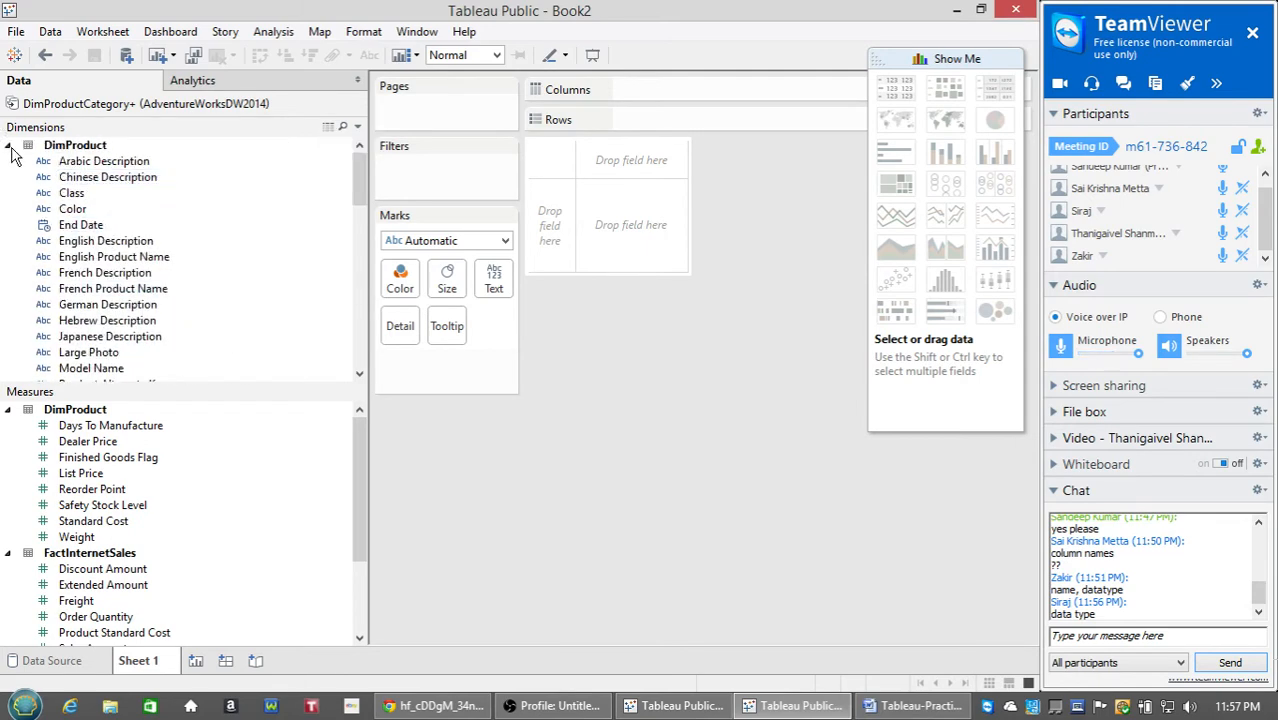
left_click(9, 147)
left_click(9, 161)
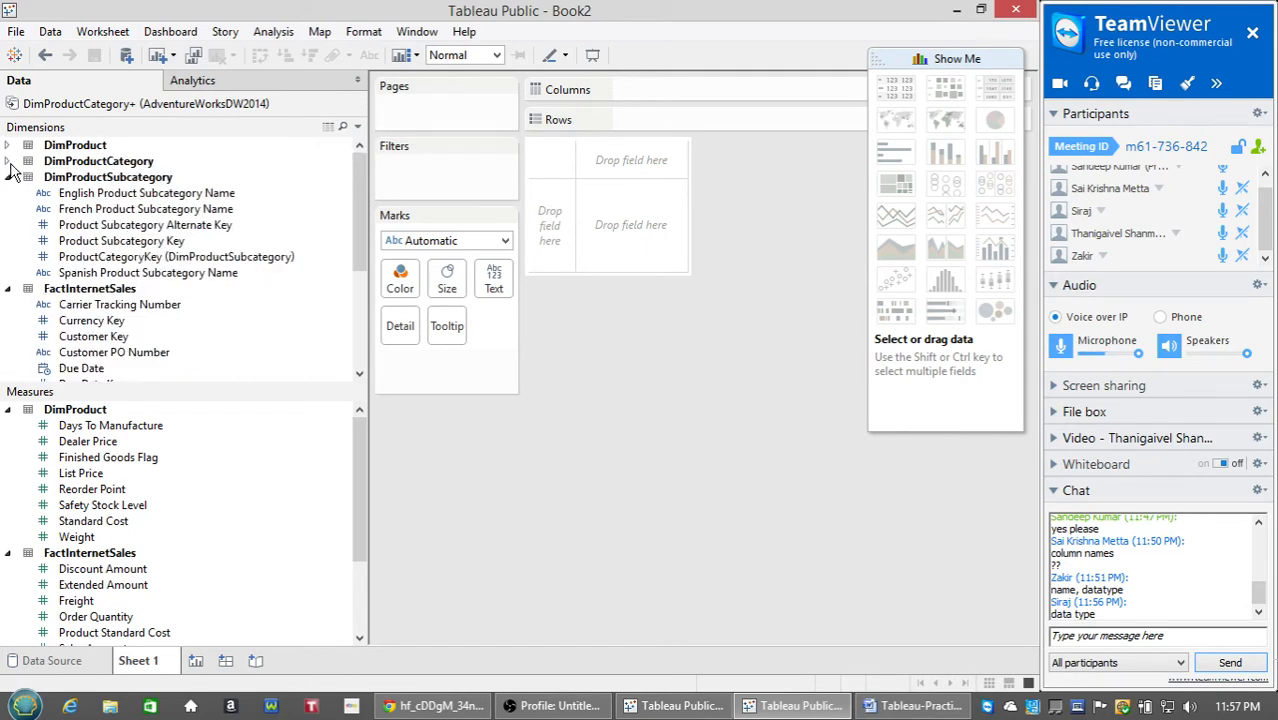
left_click(9, 177)
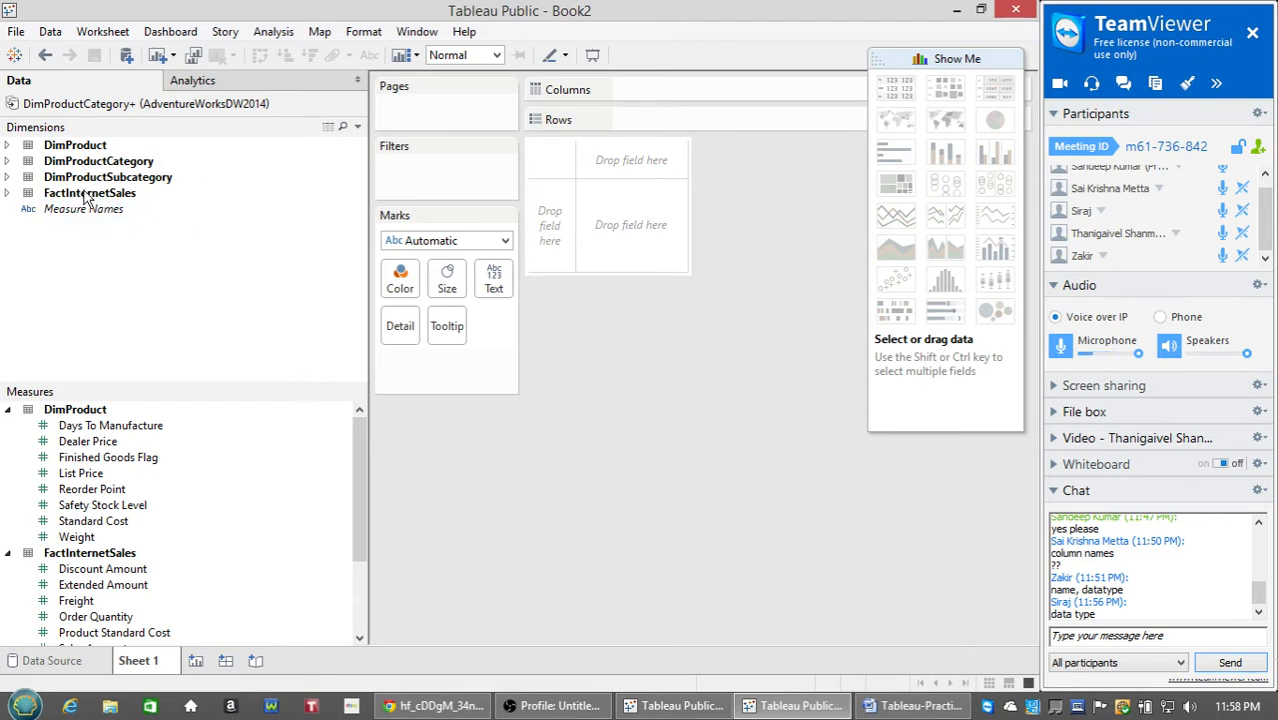
left_click(8, 194)
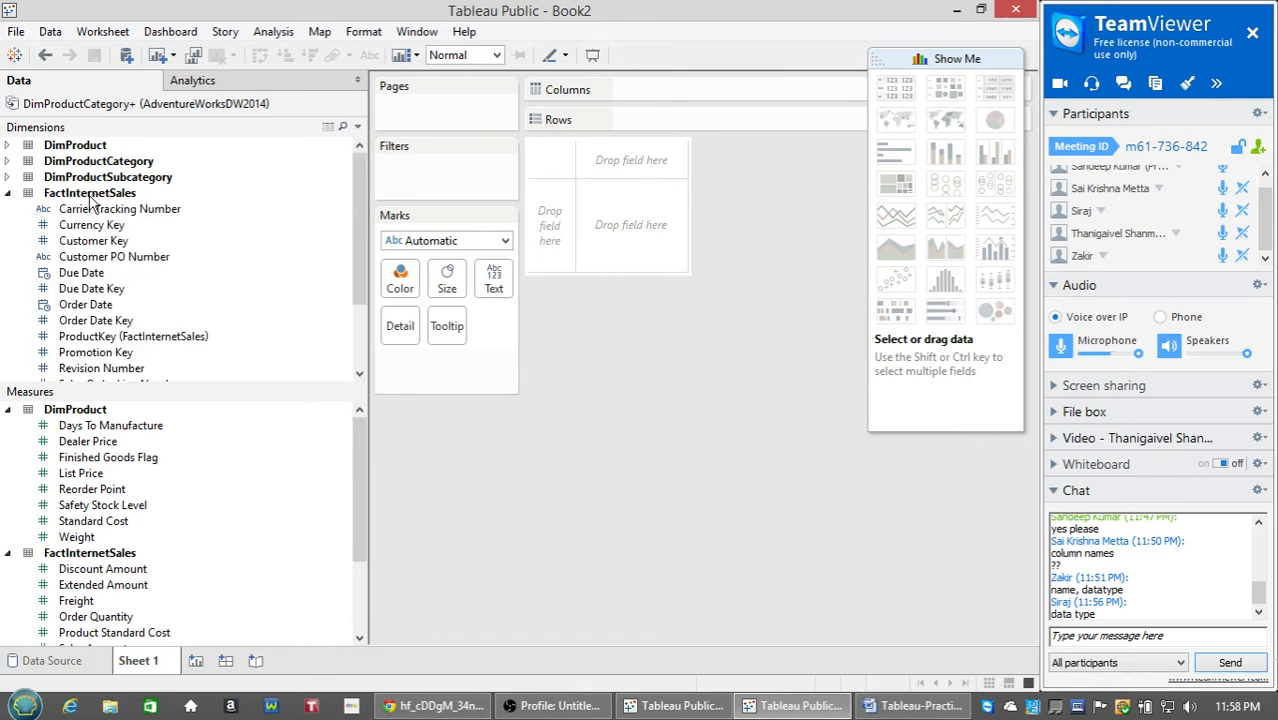
left_click(8, 193)
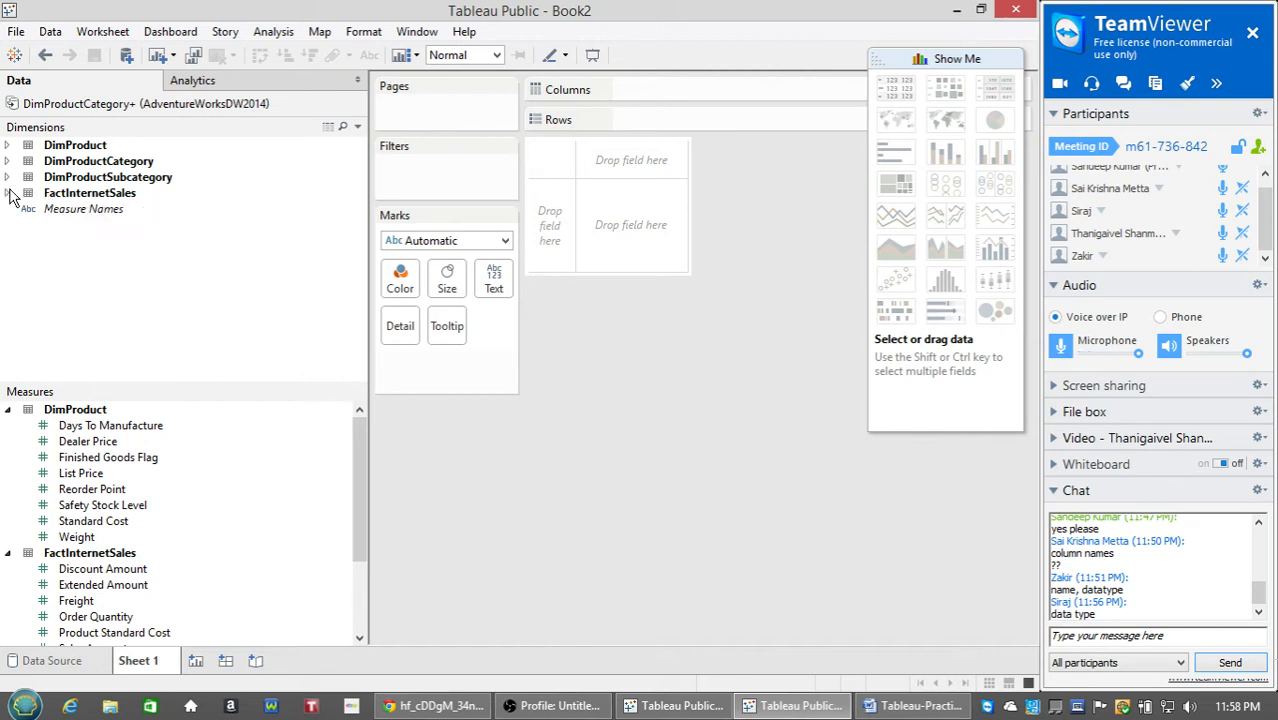
Select Class, Color and English Description under DimProduct, then collapse DimProduct again.
left_click(8, 146)
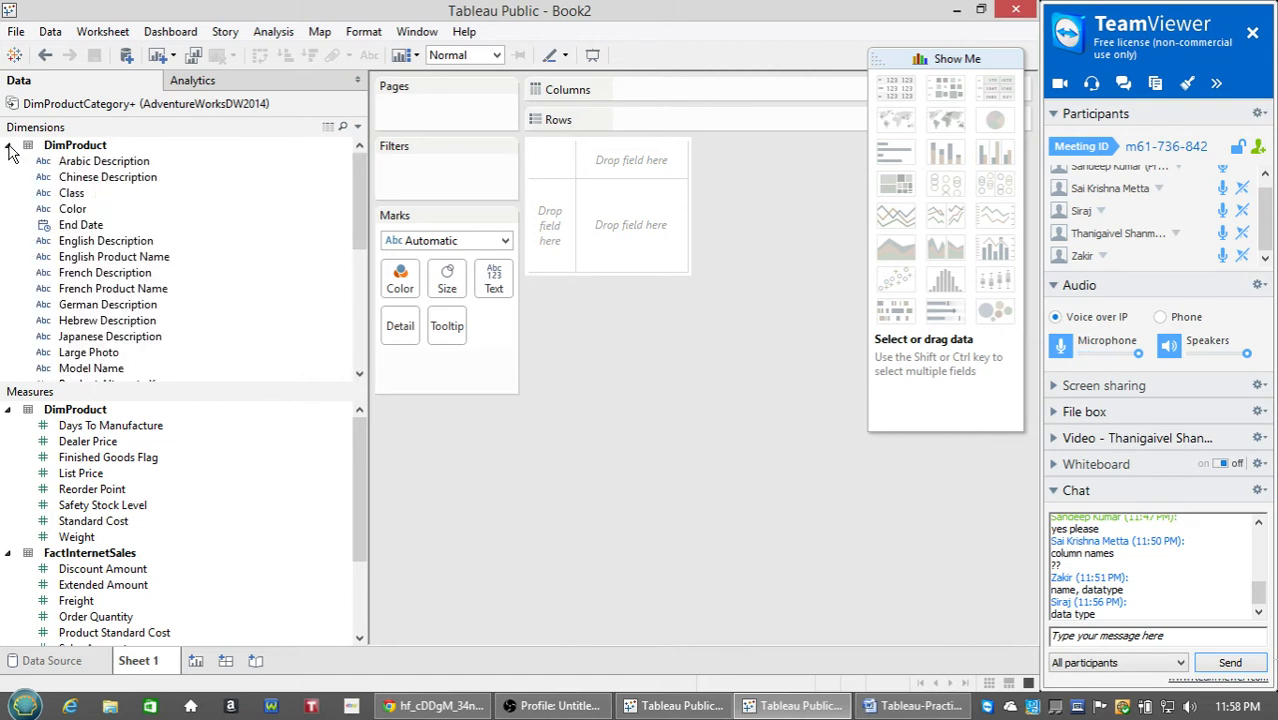
left_click(84, 195)
left_click(86, 209)
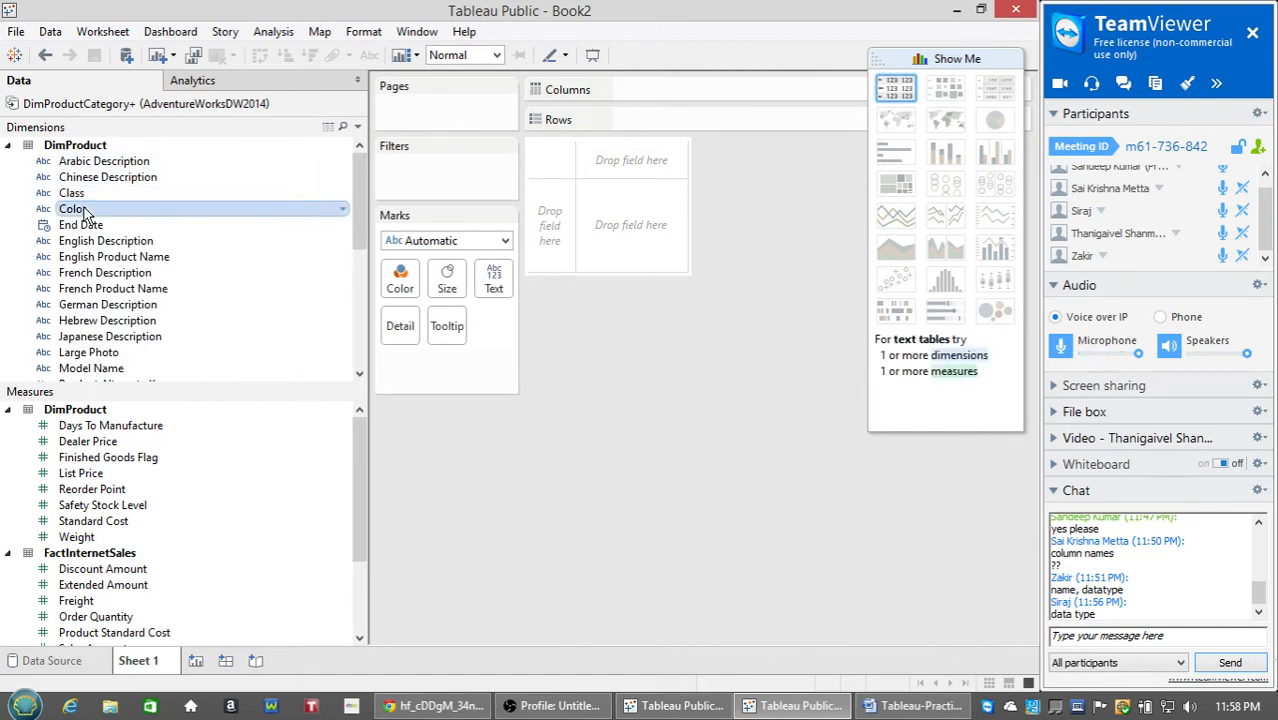
left_click(91, 240)
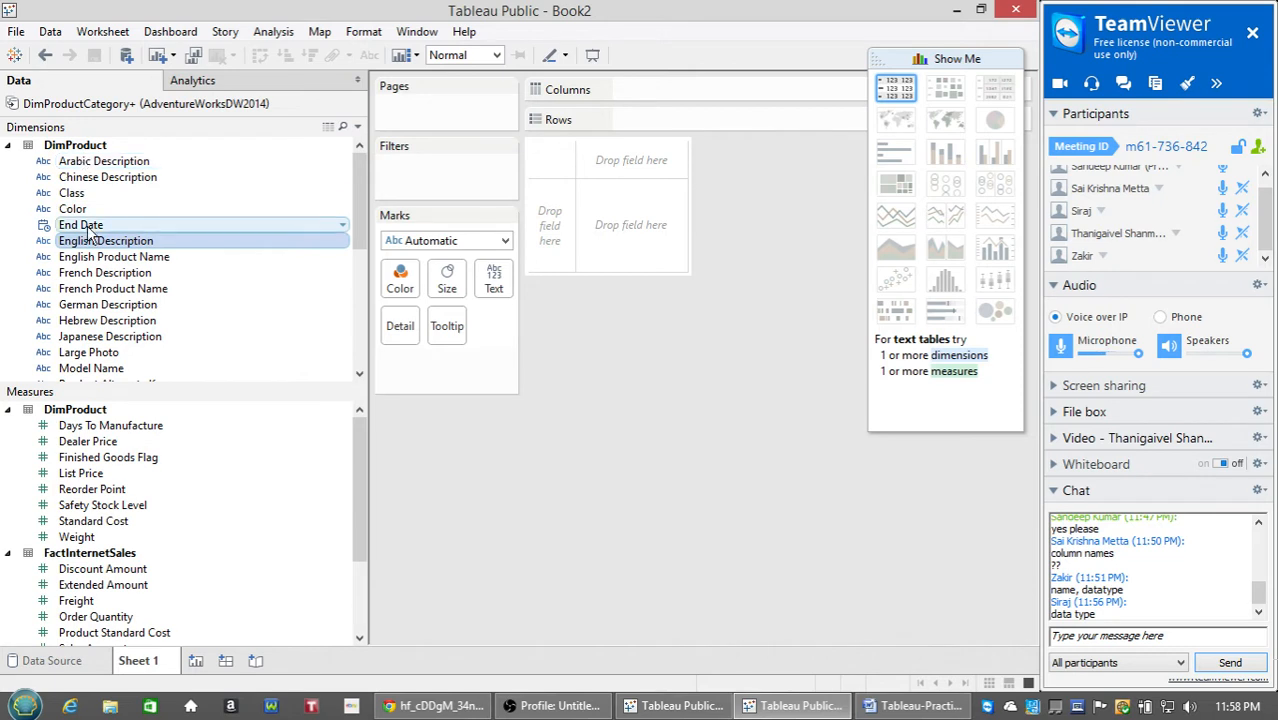
left_click(80, 147)
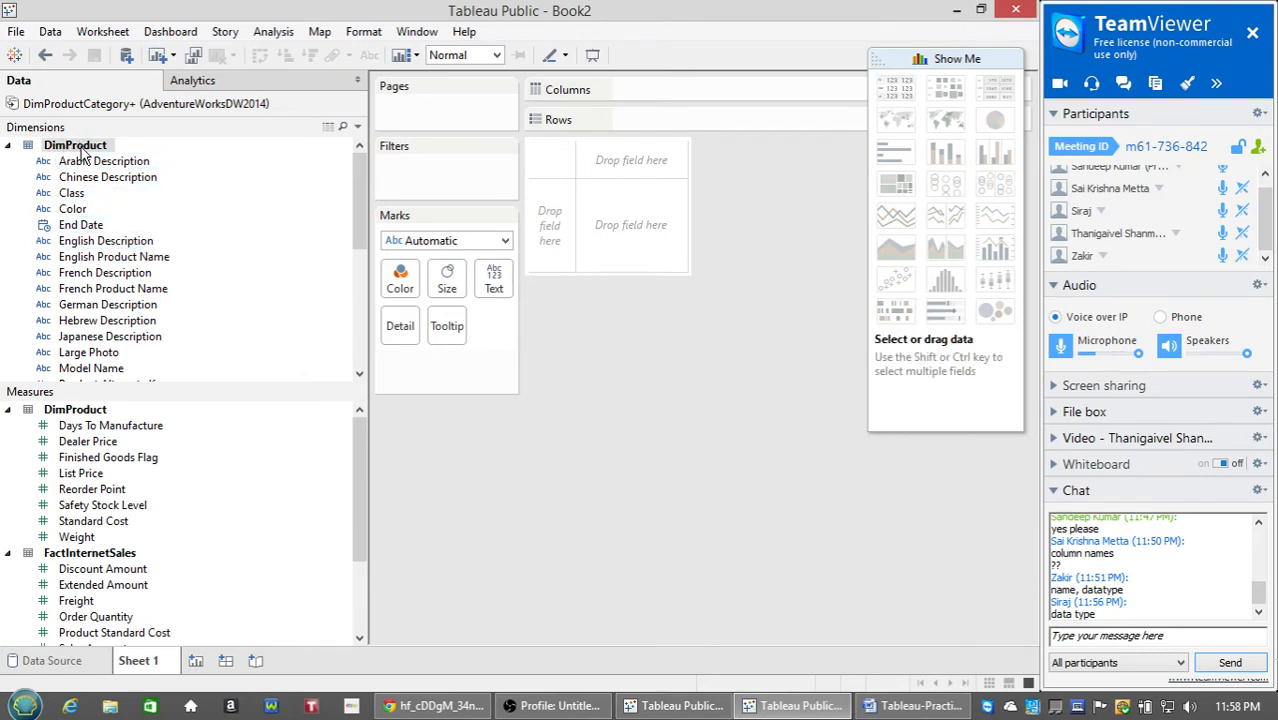
left_click(8, 147)
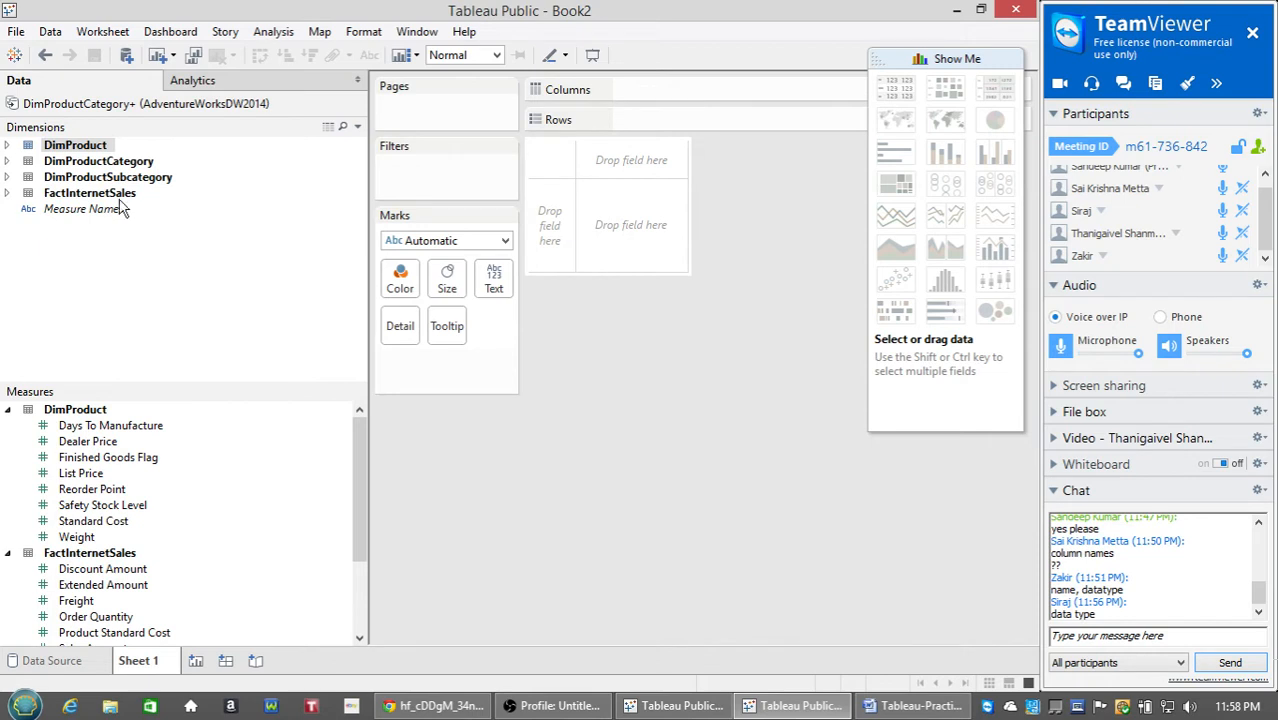
left_click(79, 243)
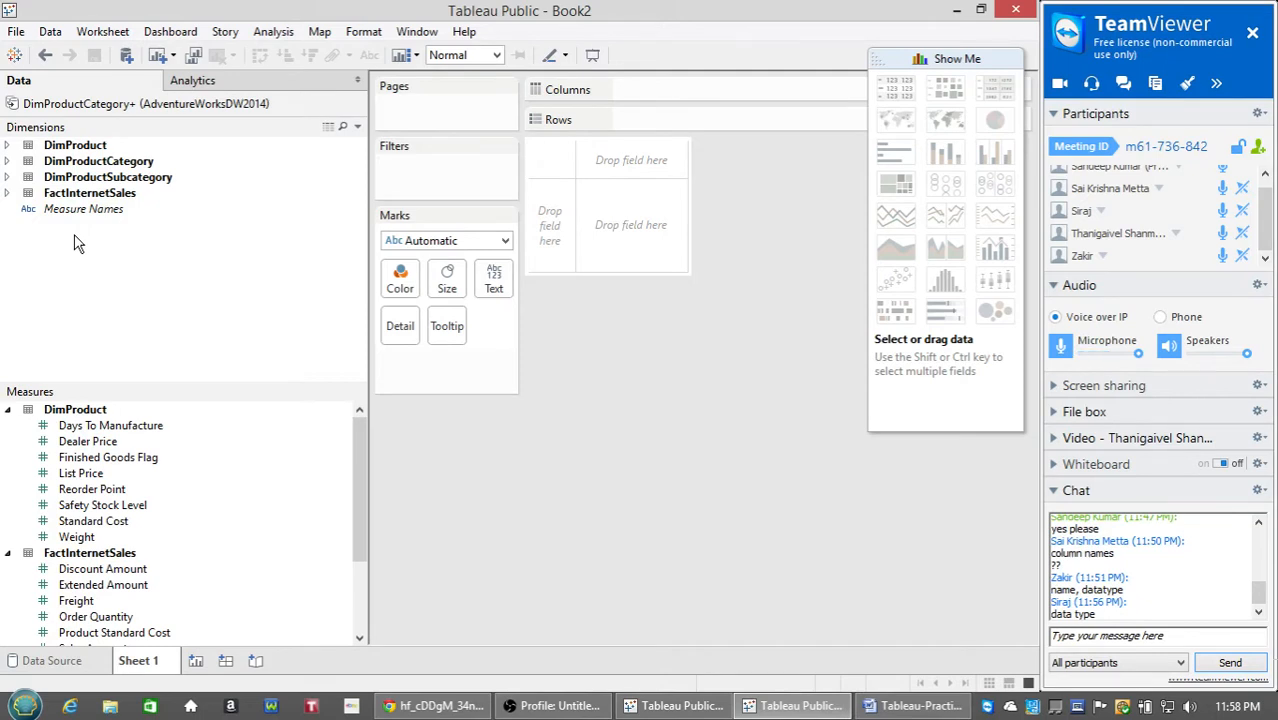
Collapse the FactInternetSales measures, re-expand DimProduct measures, and select Finished Goods Flag.
right_click(74, 237)
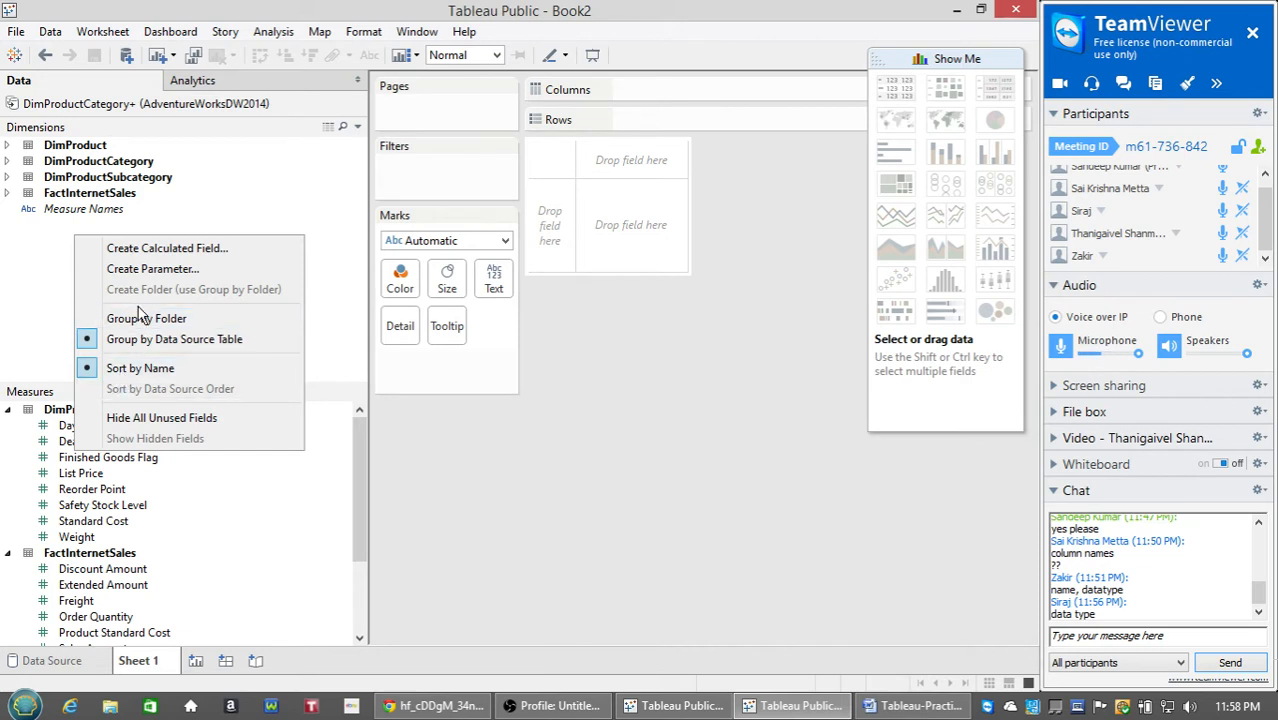
left_click(57, 277)
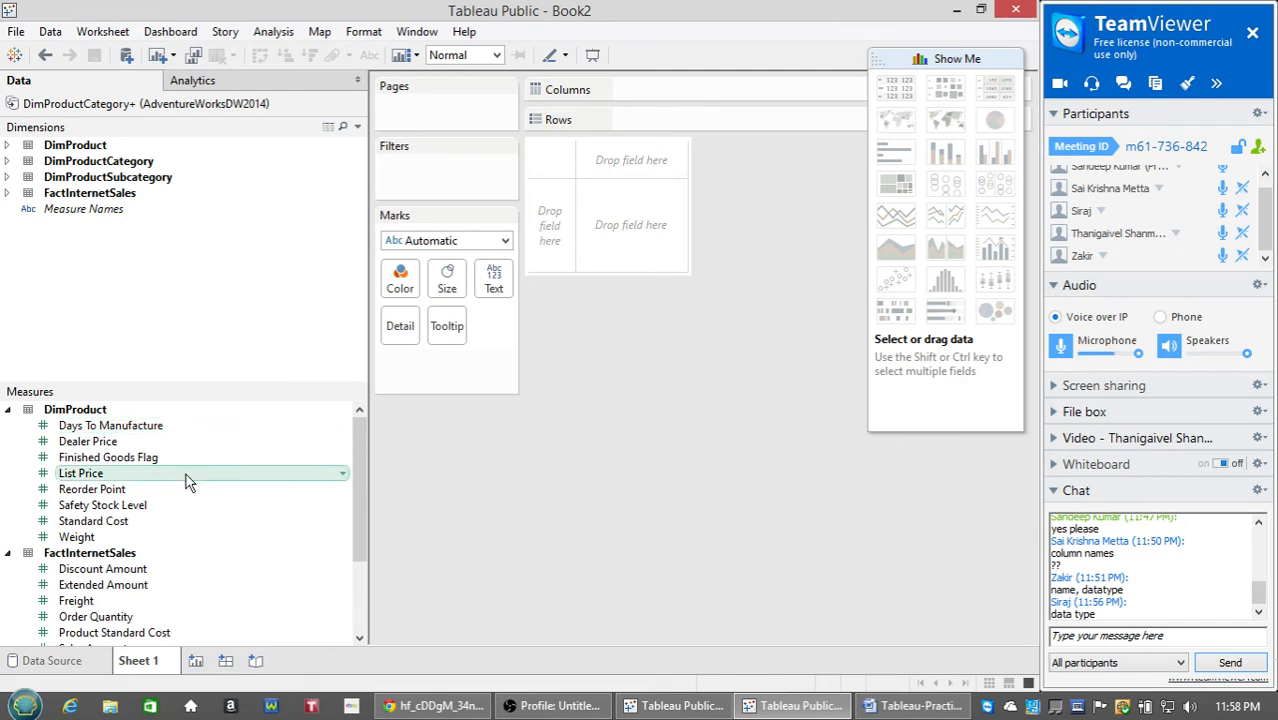
left_click(9, 411)
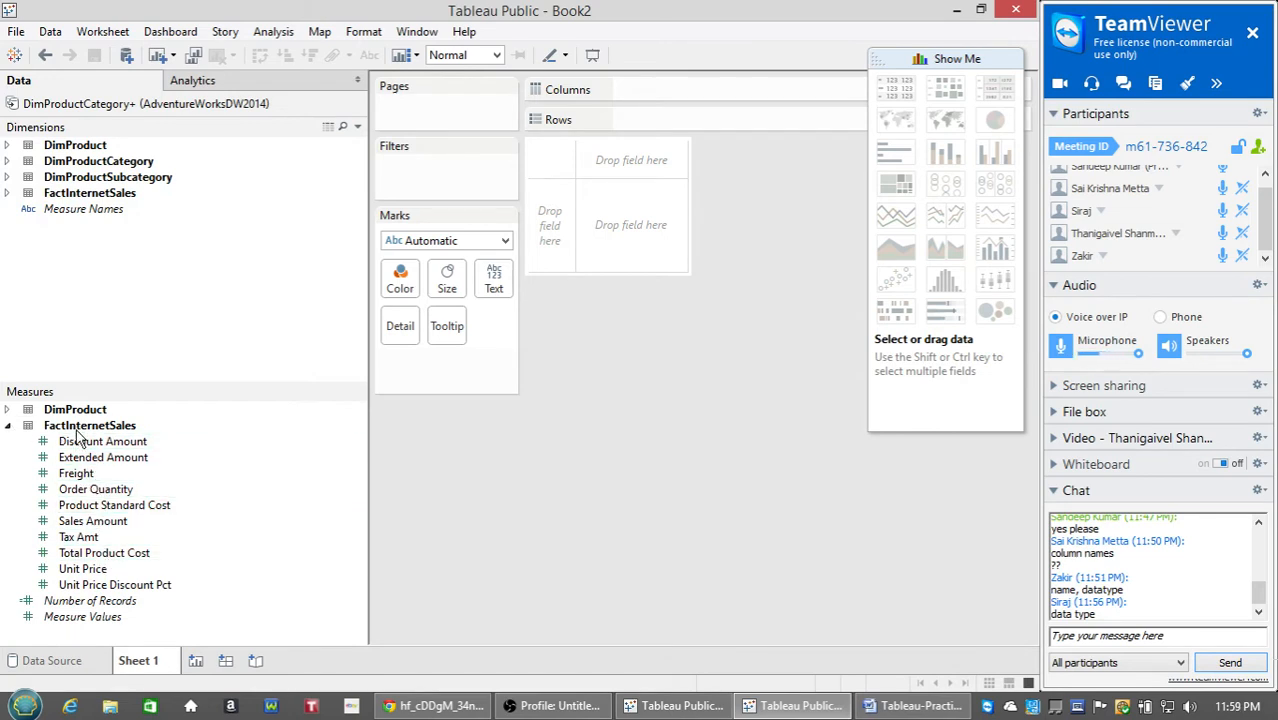
left_click(10, 428)
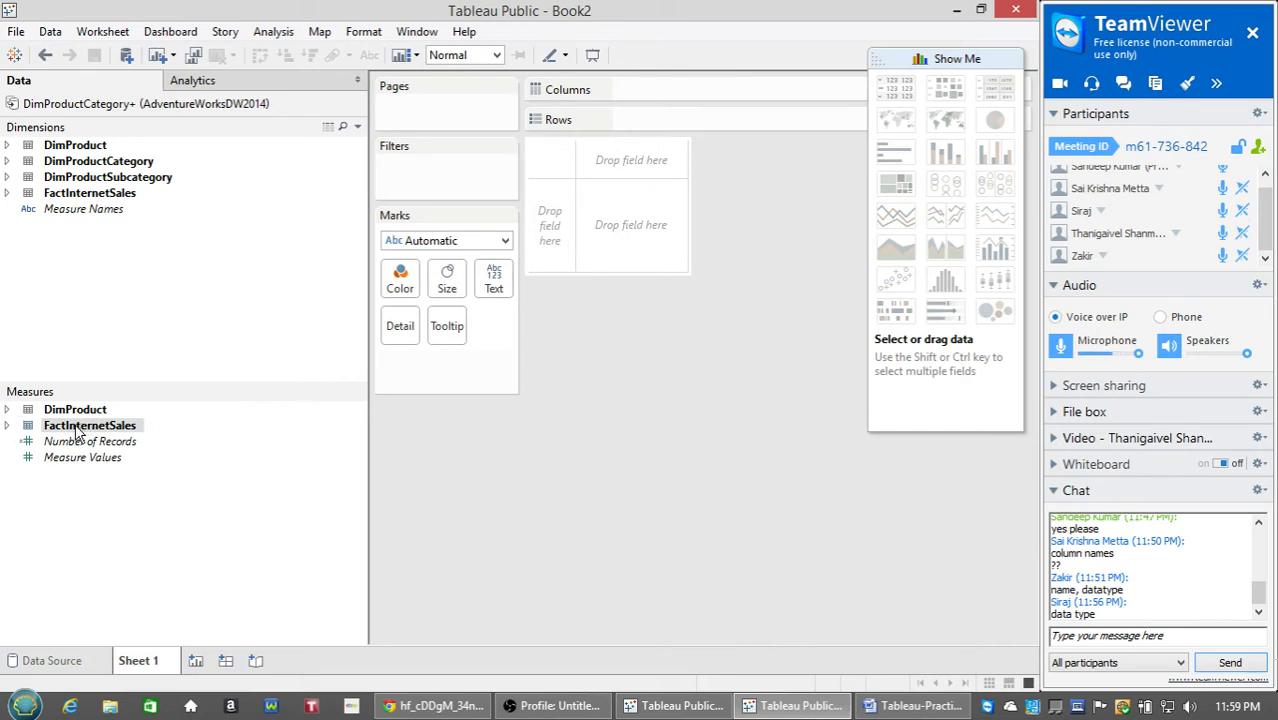
left_click(8, 410)
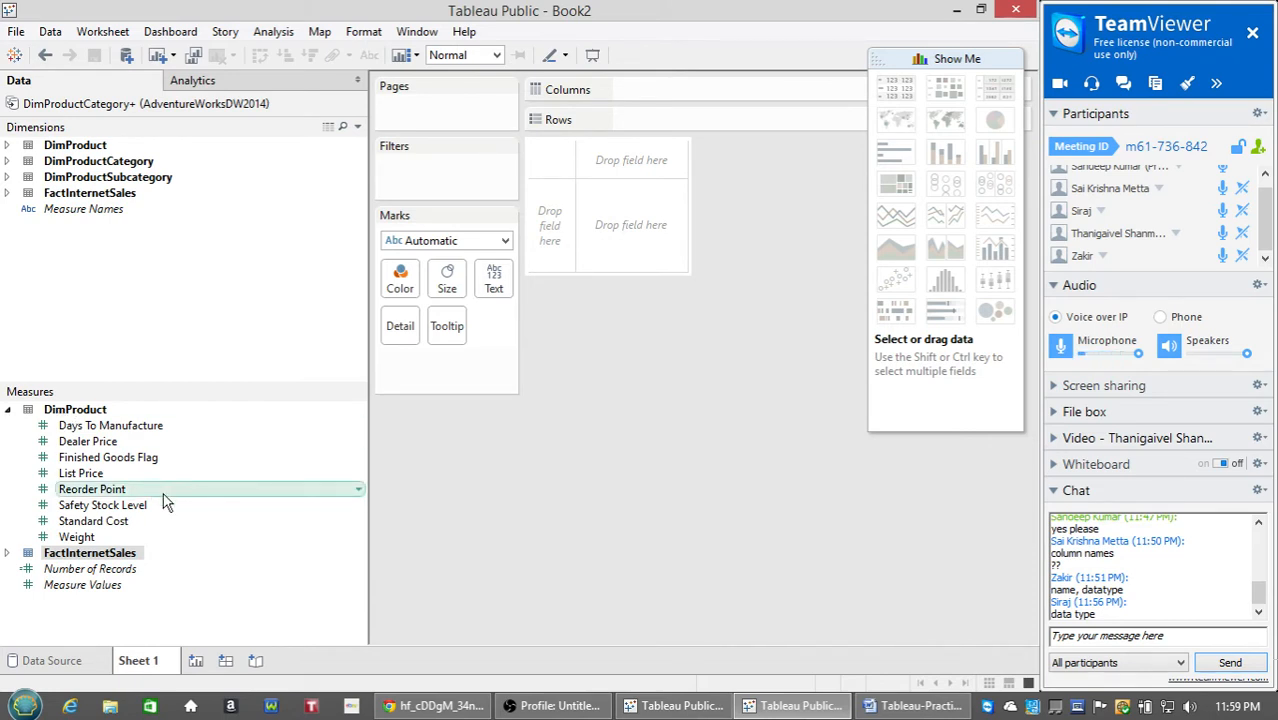
left_click(123, 446)
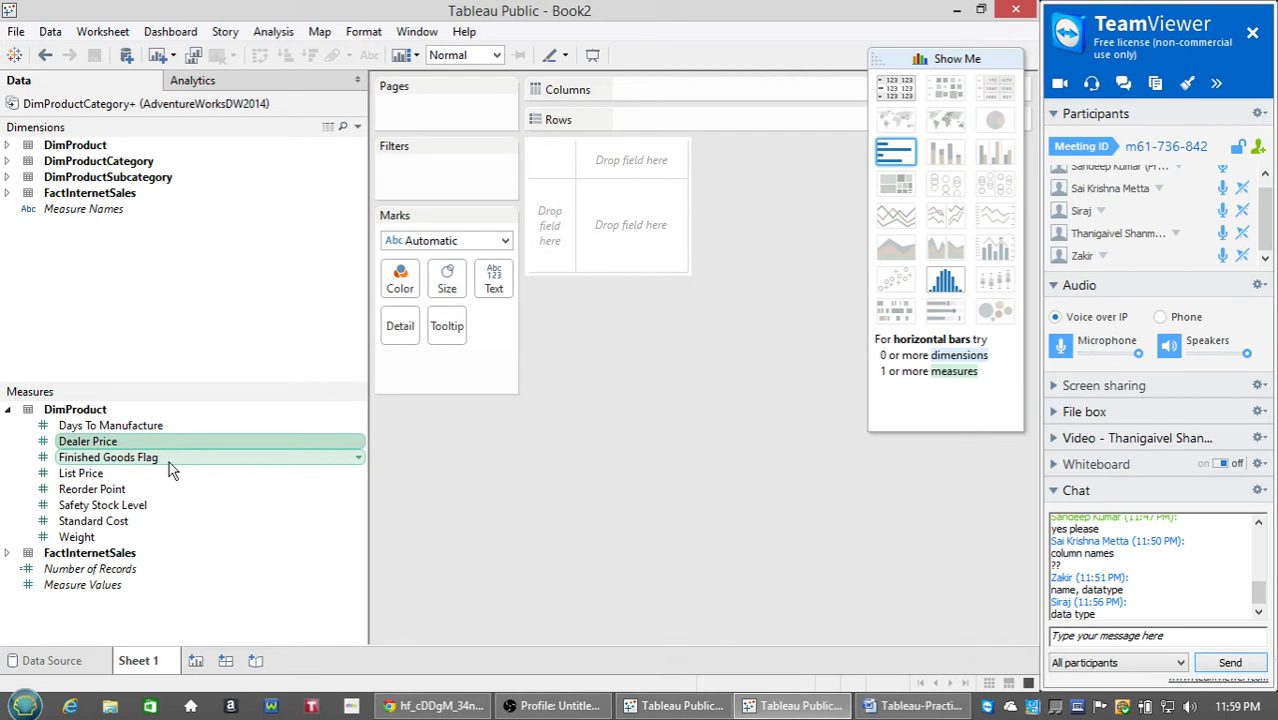
left_click(169, 461)
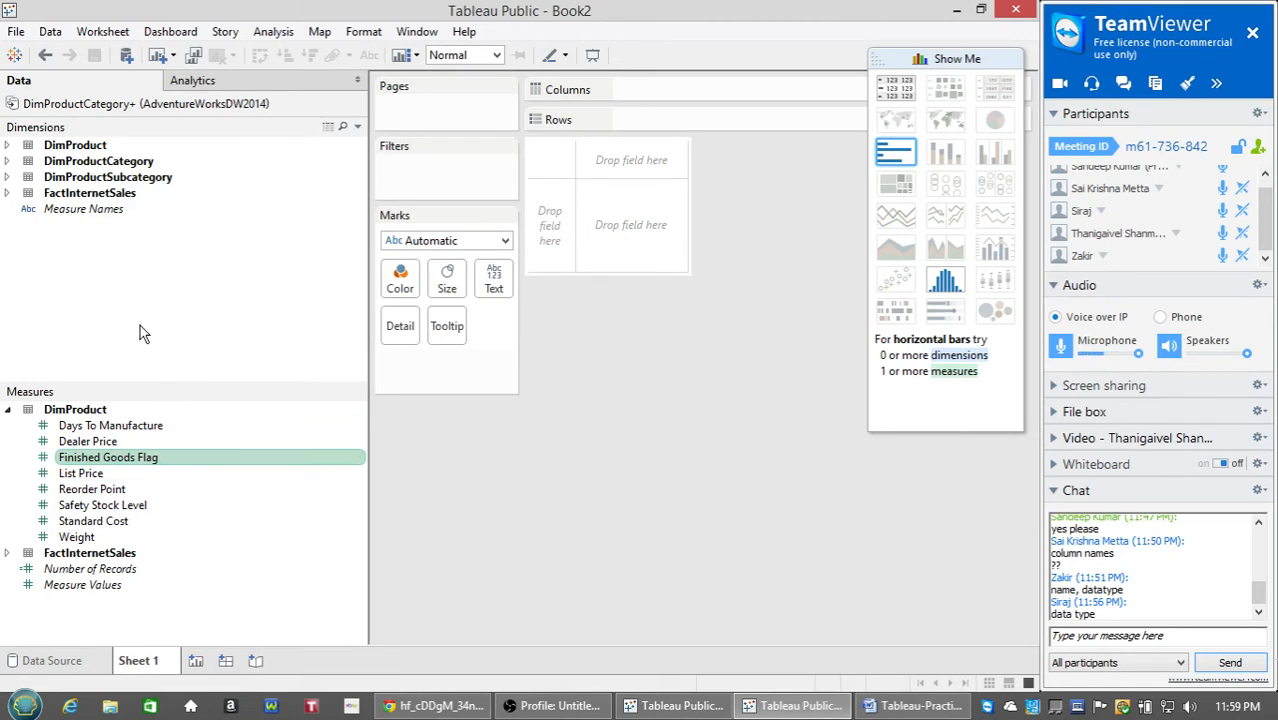
Convert Finished Goods Flag to a dimension and find it among the DimProduct dimensions.
right_click(173, 459)
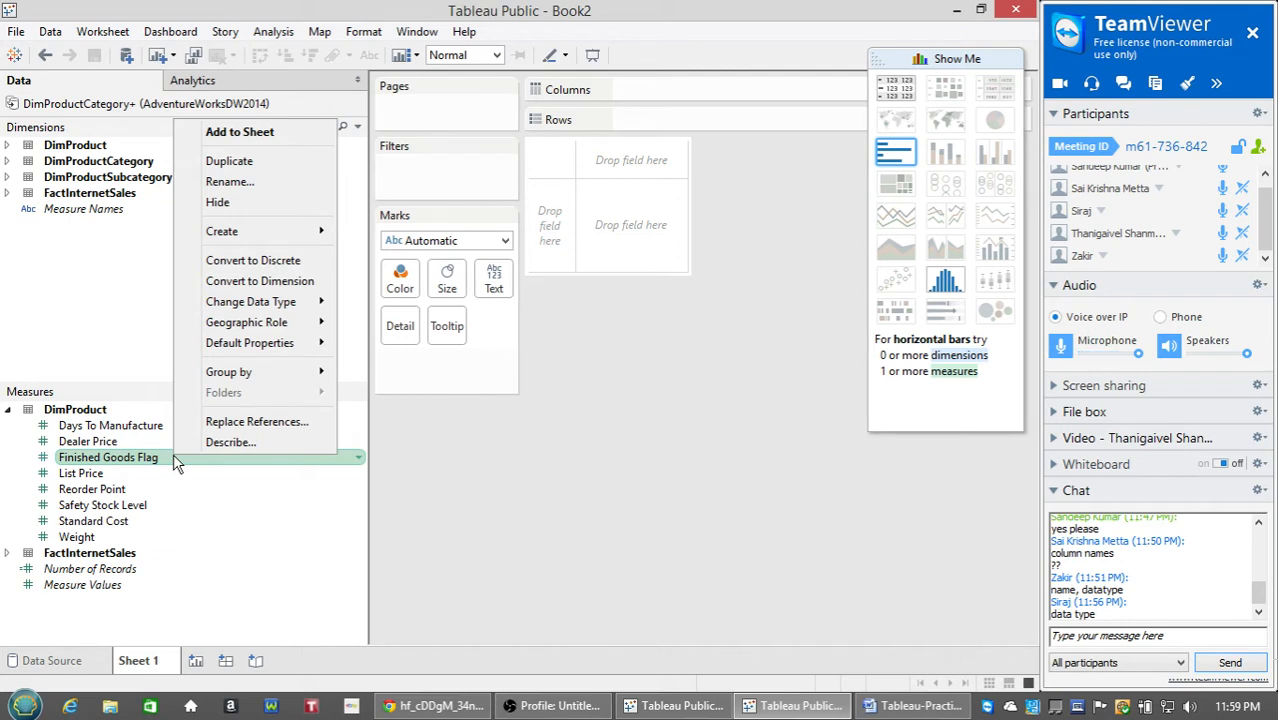
left_click(246, 284)
left_click(97, 477)
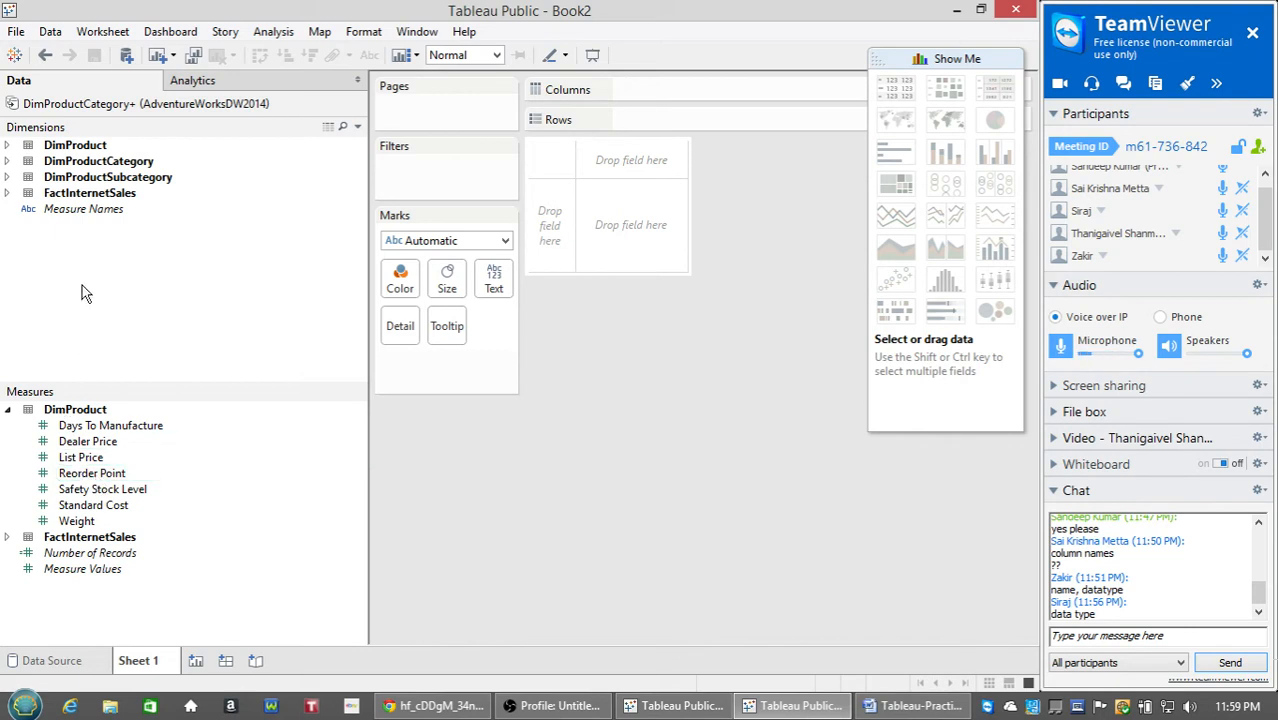
left_click(8, 145)
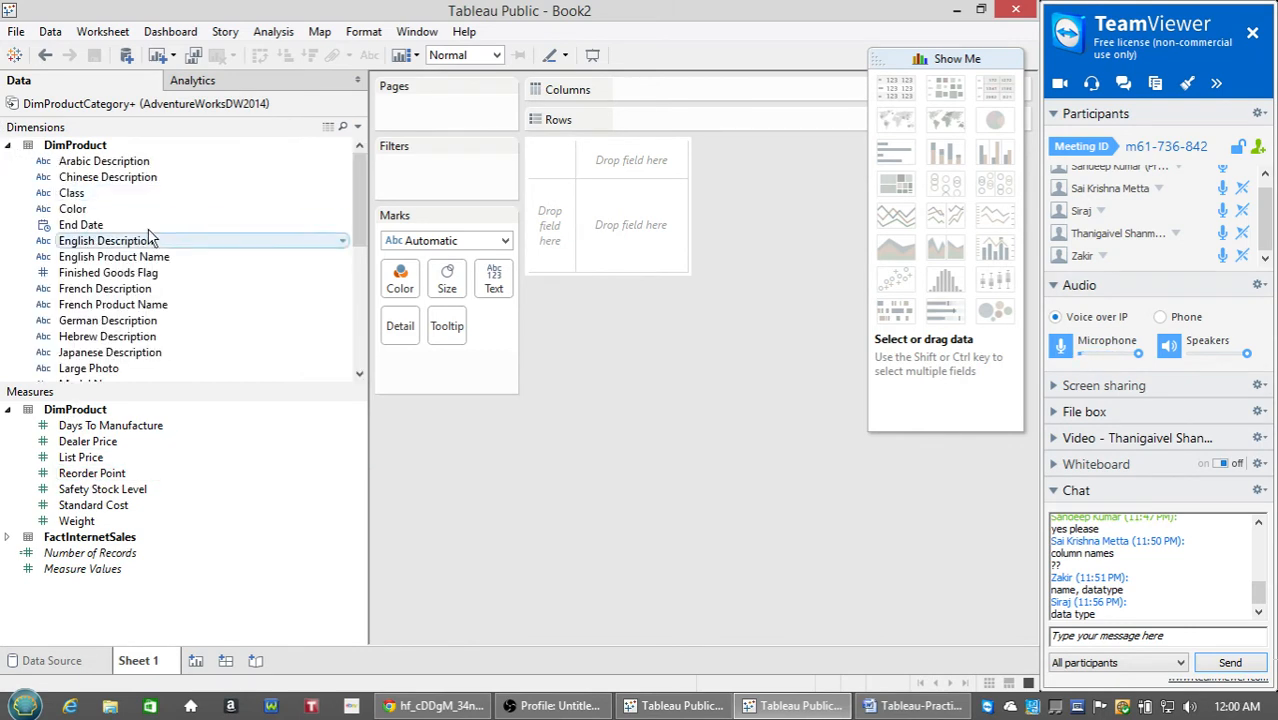
left_click(184, 288)
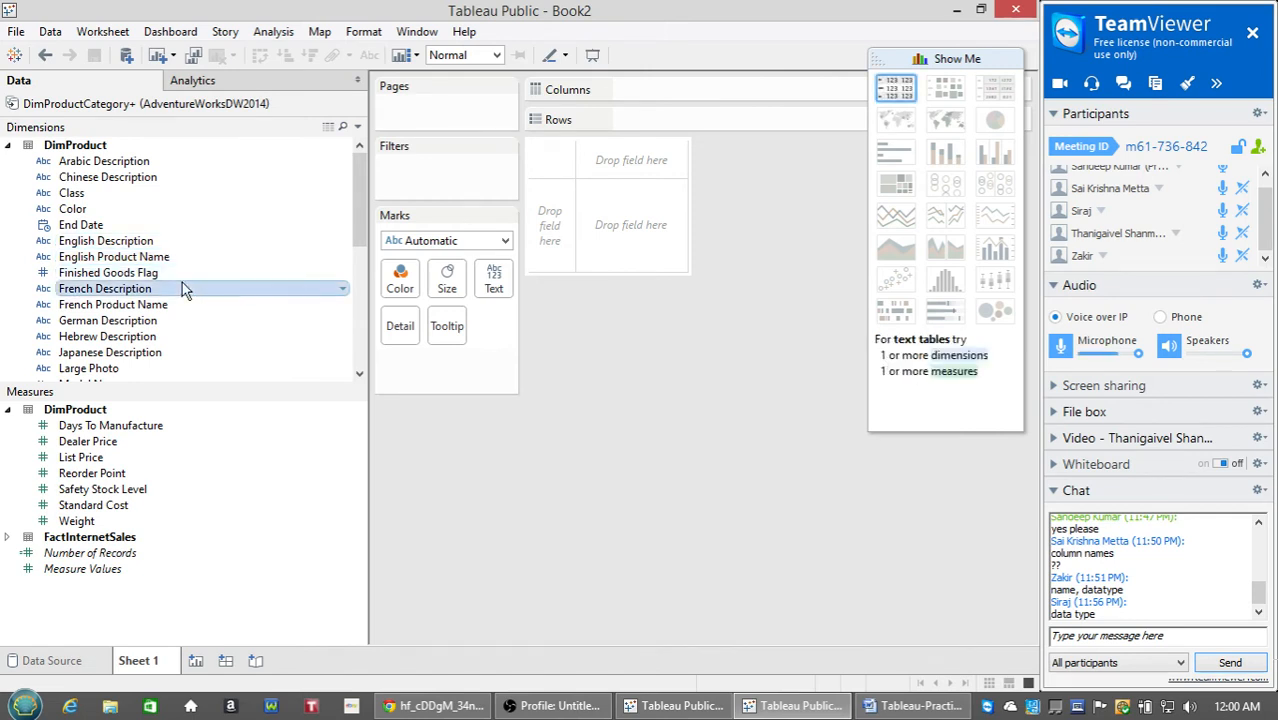
left_click(80, 273)
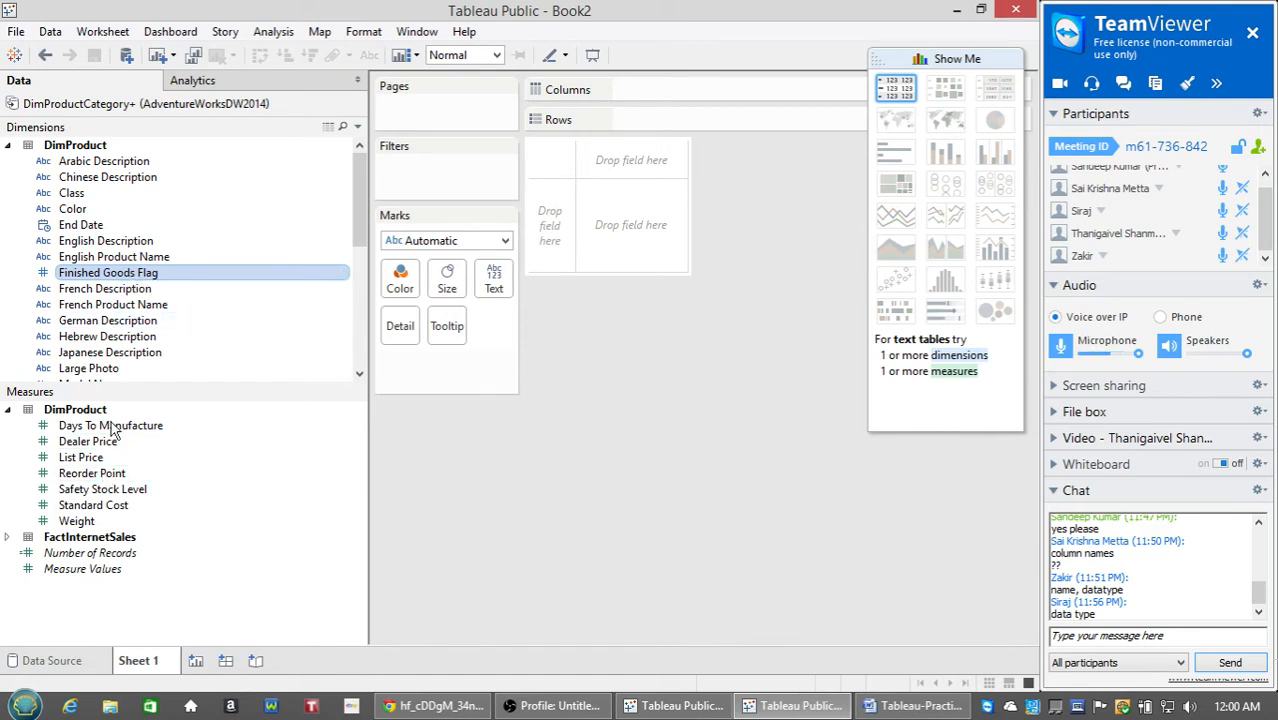
Turn Finished Goods Flag back into a measure, then convert it to a dimension again.
right_click(218, 283)
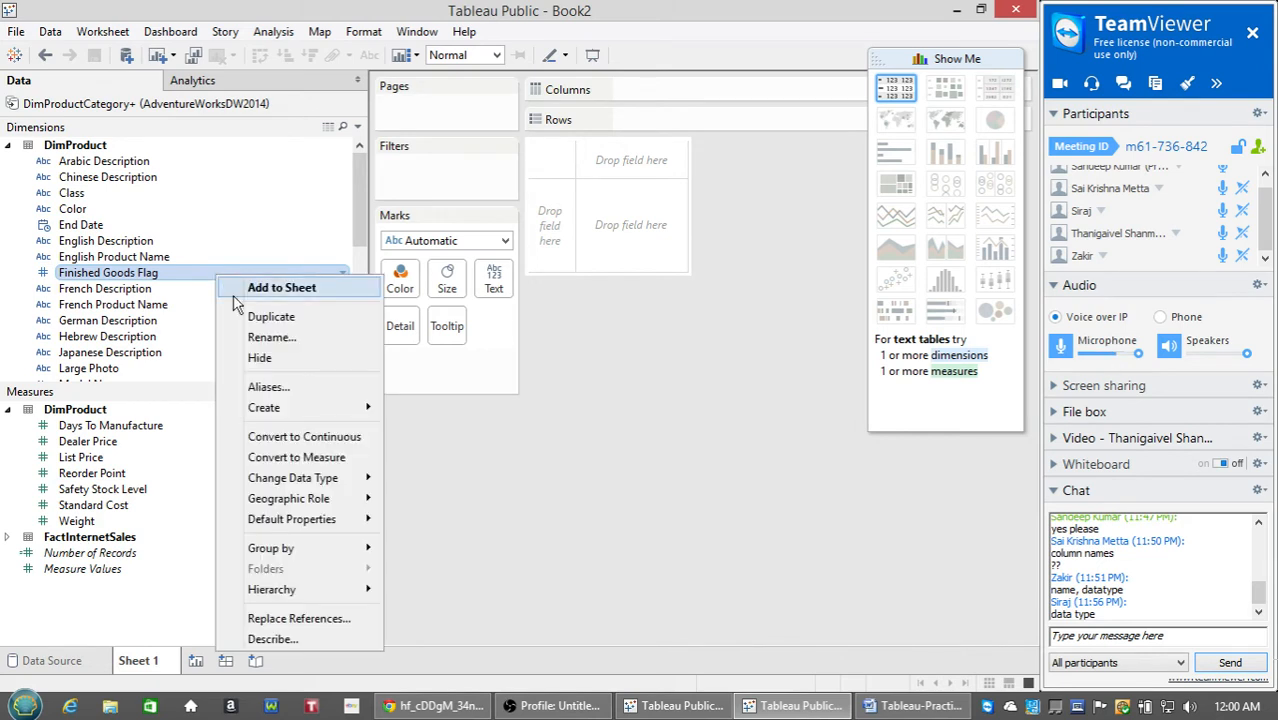
left_click(300, 457)
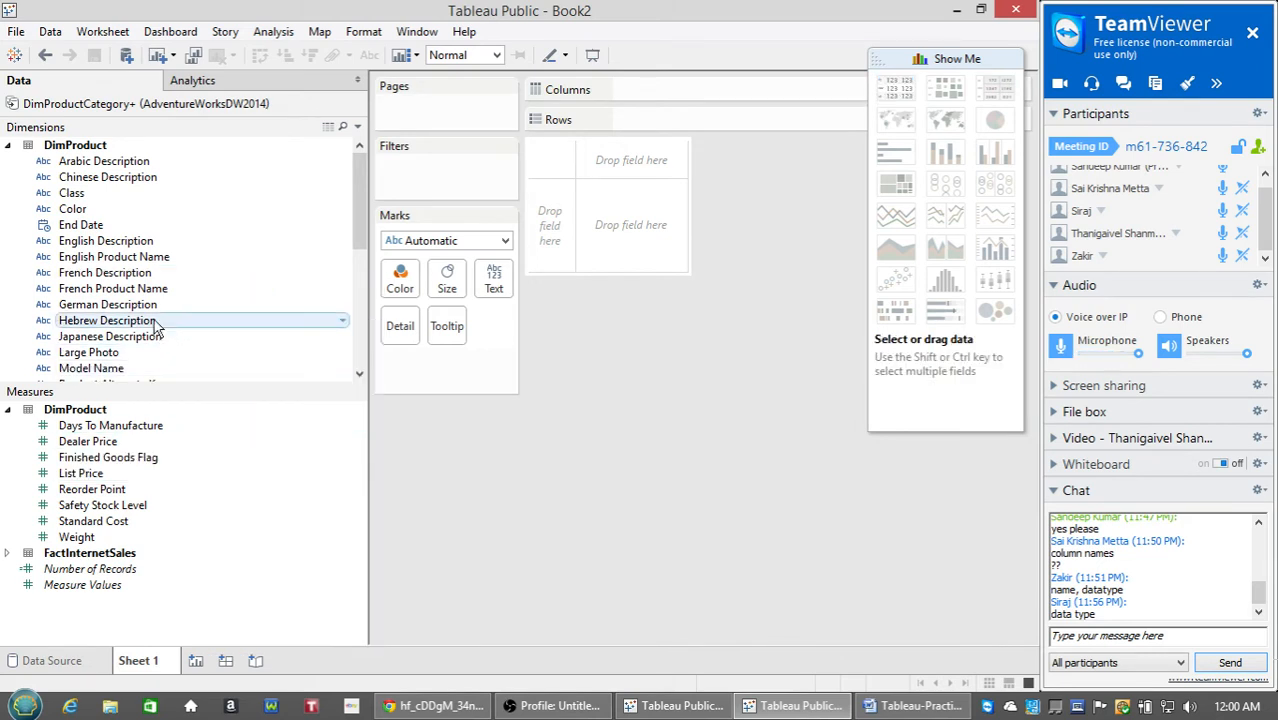
left_click(140, 461)
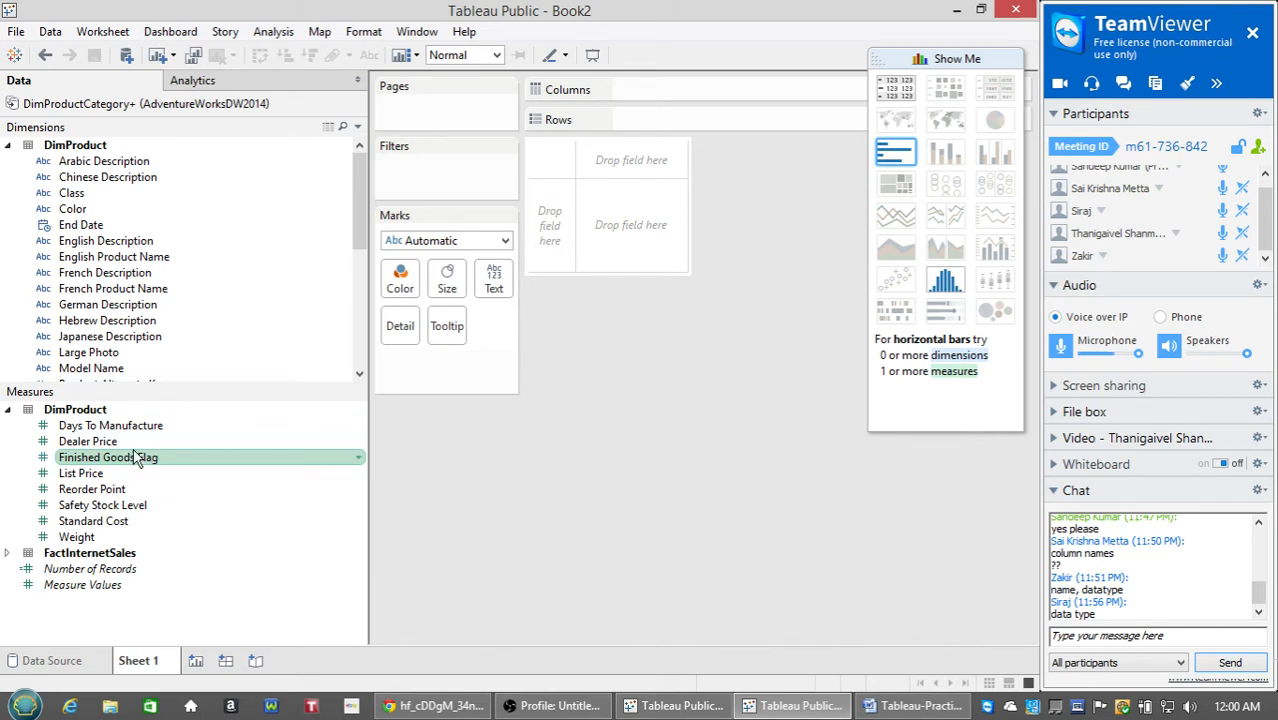
right_click(145, 465)
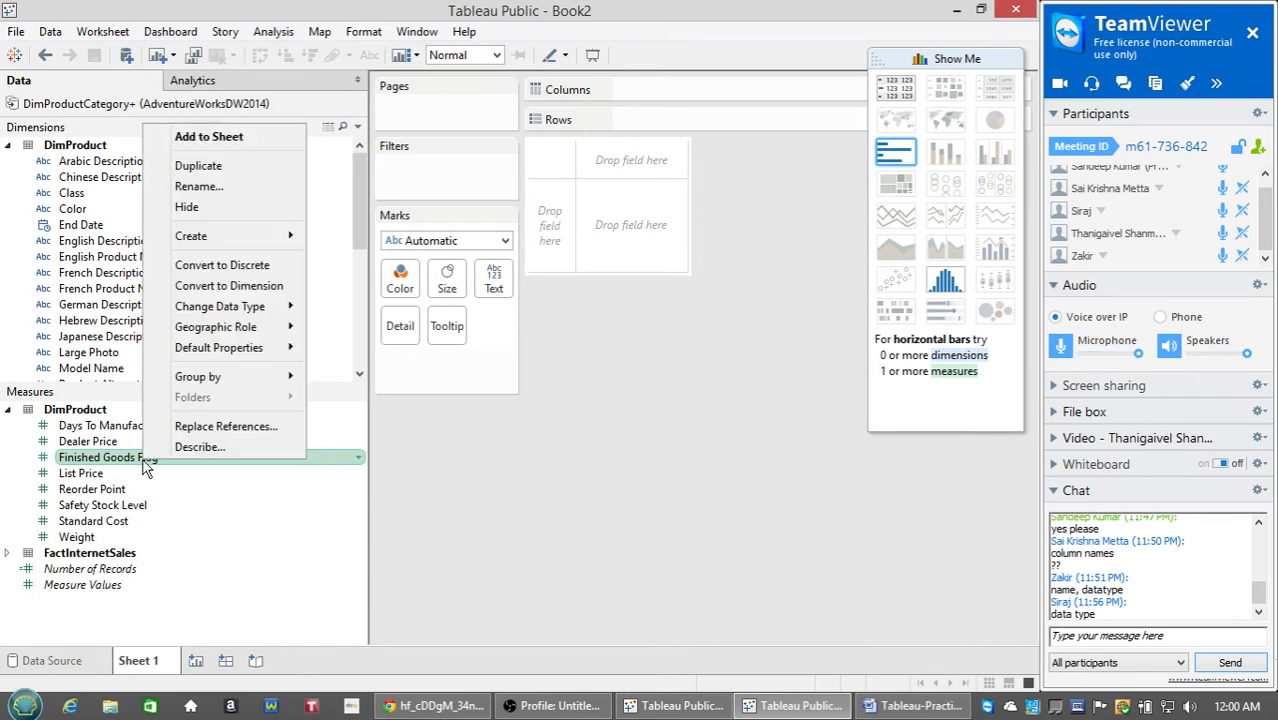
left_click(254, 286)
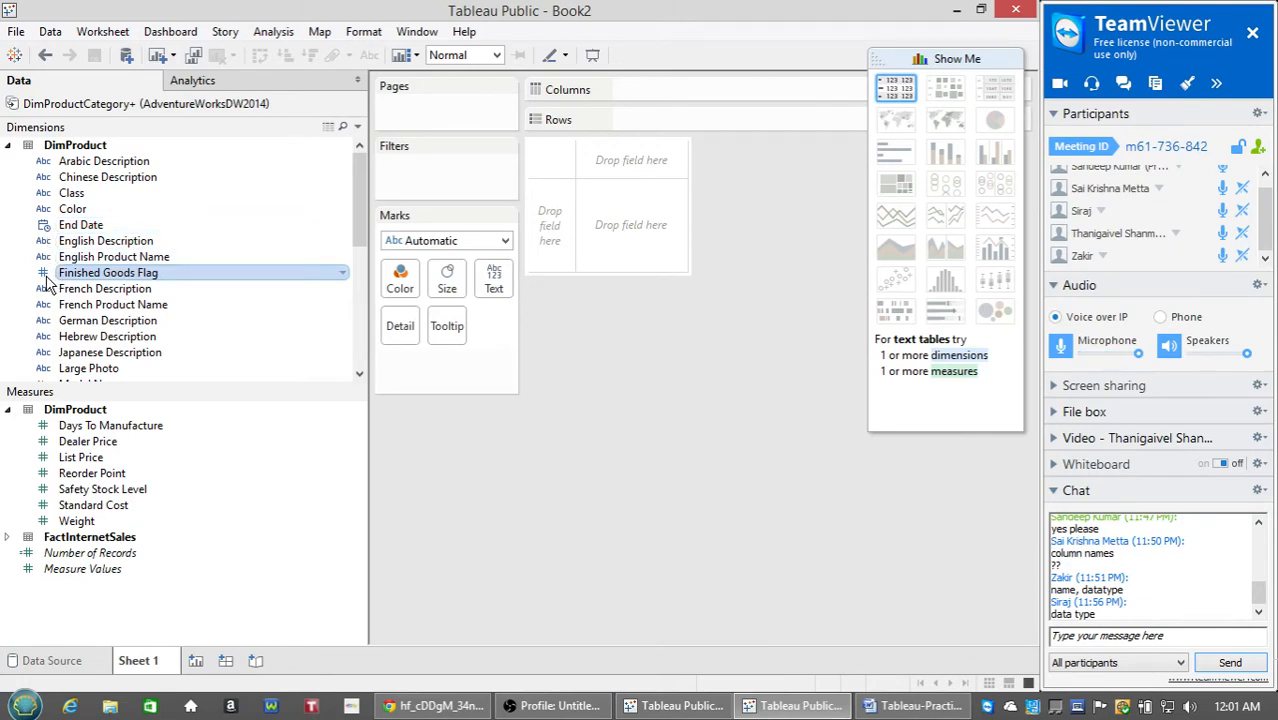
Expand the DimProductCategory, DimProductSubcategory and FactInternetSales dimension groups, then clear the selection.
left_click_drag(358, 192, 359, 229)
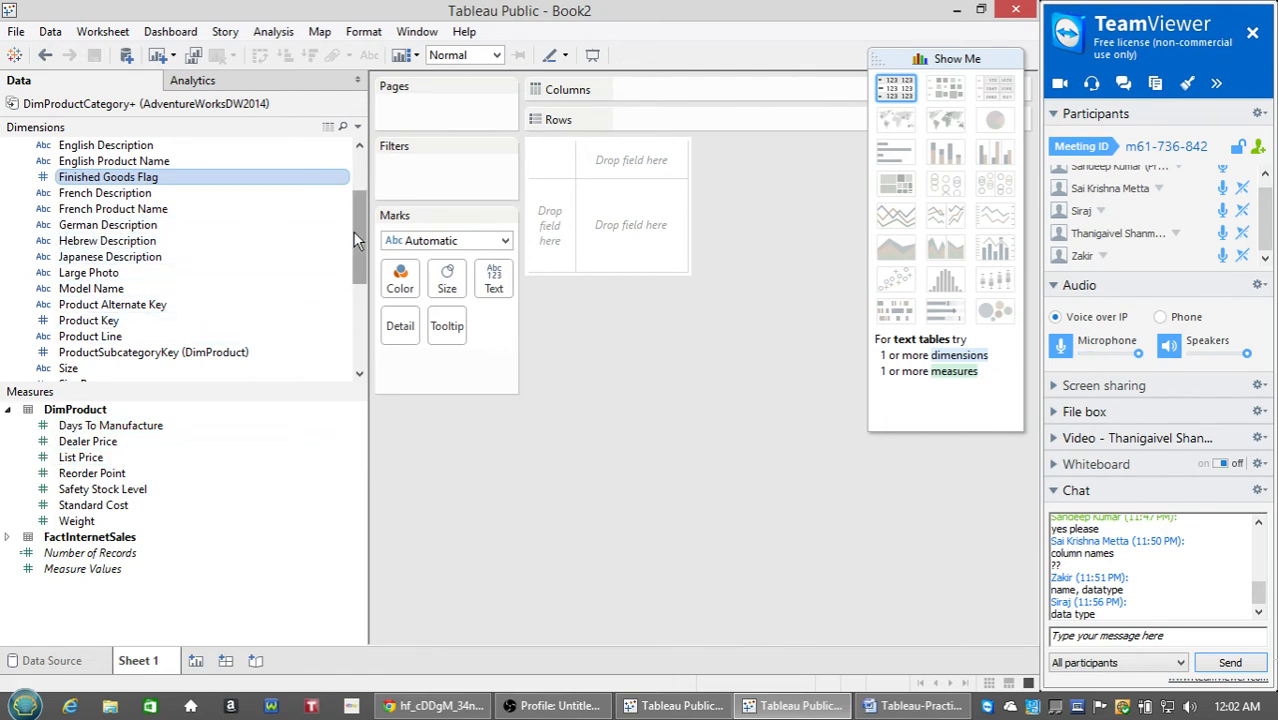
left_click_drag(356, 222, 362, 316)
left_click(6, 321)
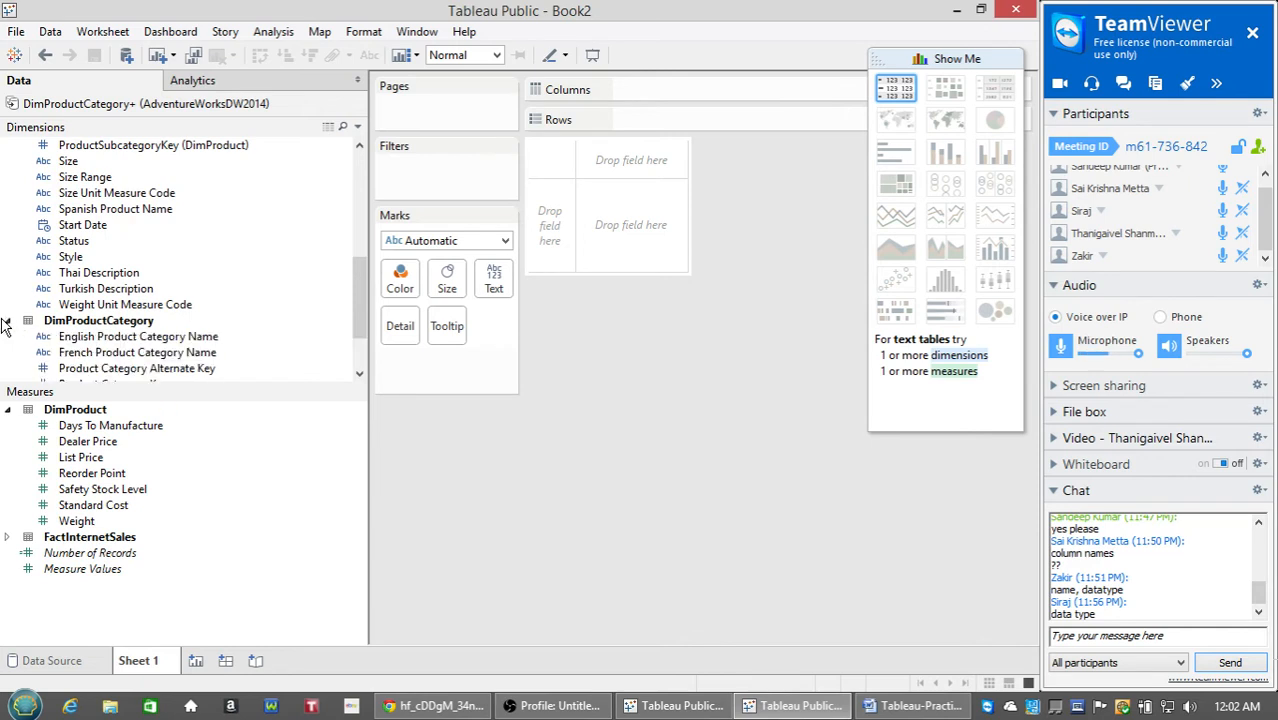
scroll(190, 330, "down", 2)
left_click(8, 338)
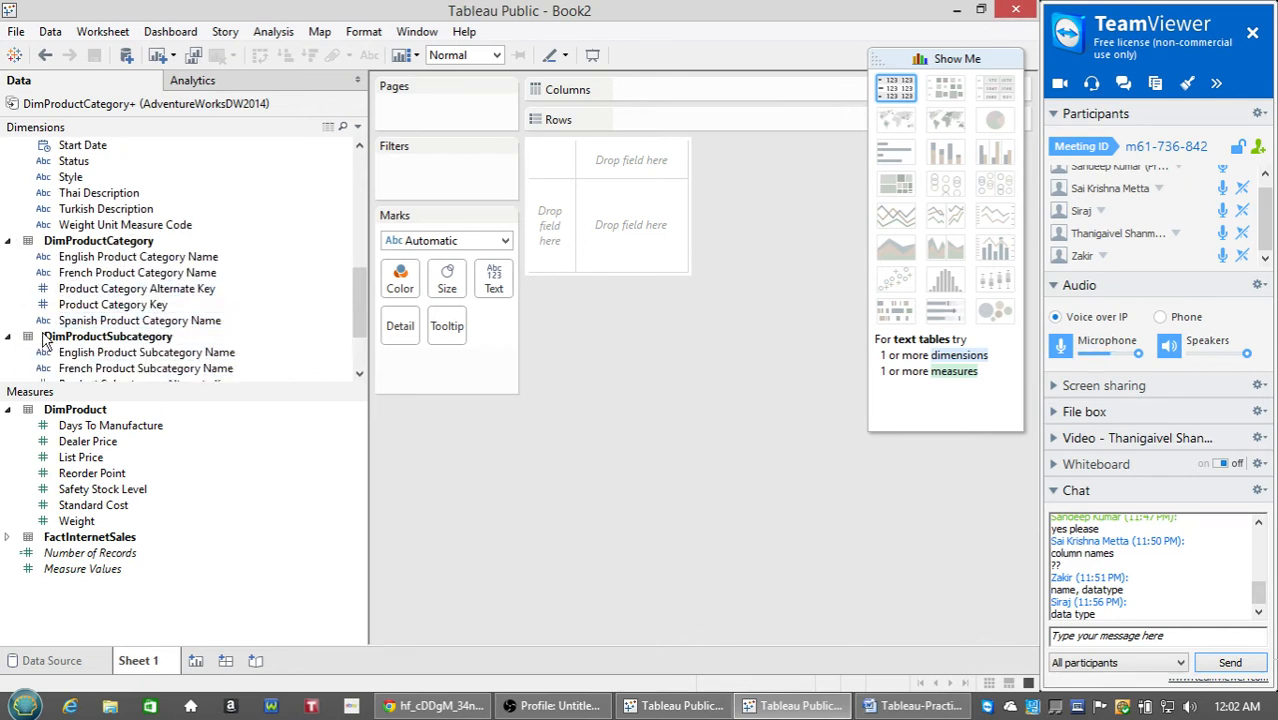
scroll(43, 343, "down", 2)
left_click(7, 354)
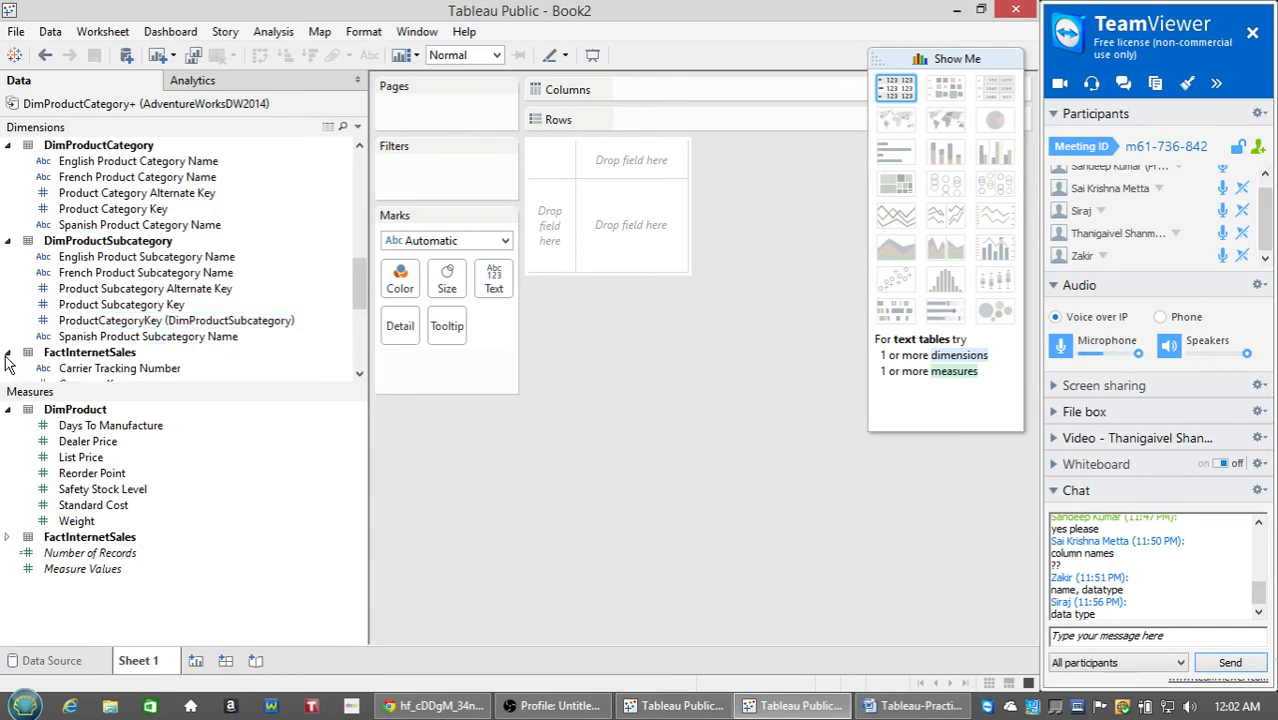
scroll(194, 330, "down", 5)
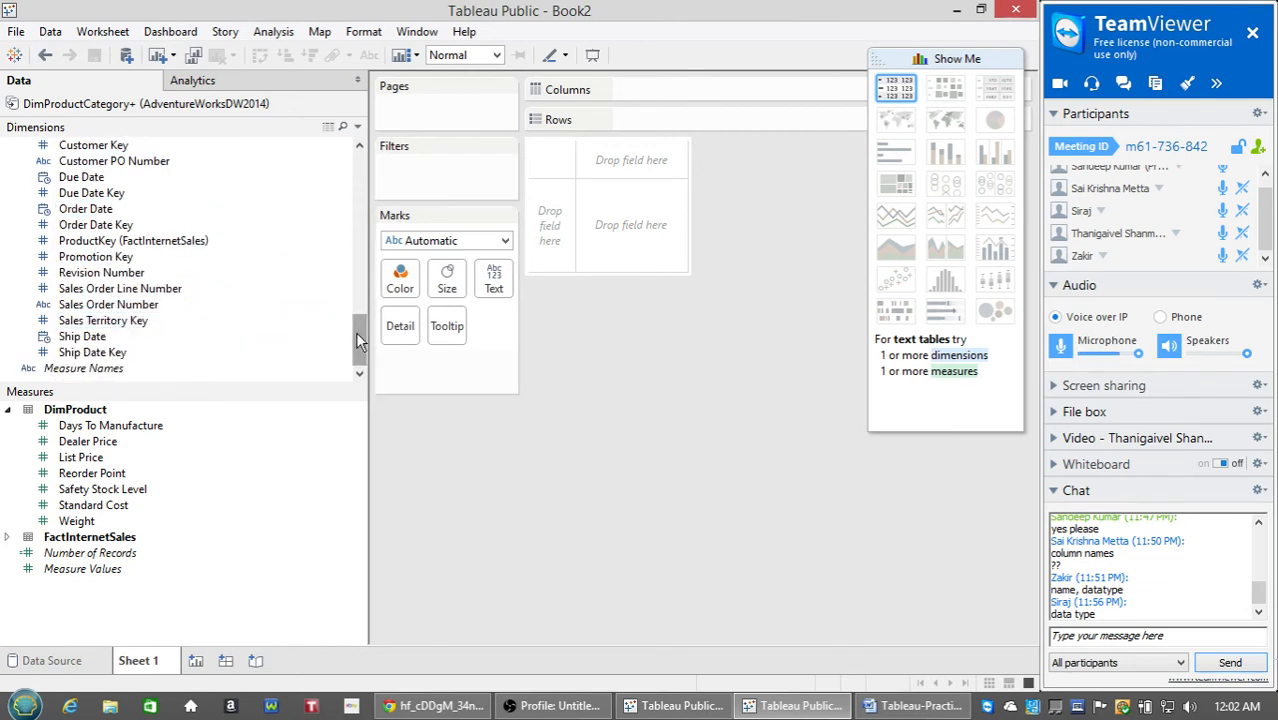
left_click_drag(360, 342, 353, 157)
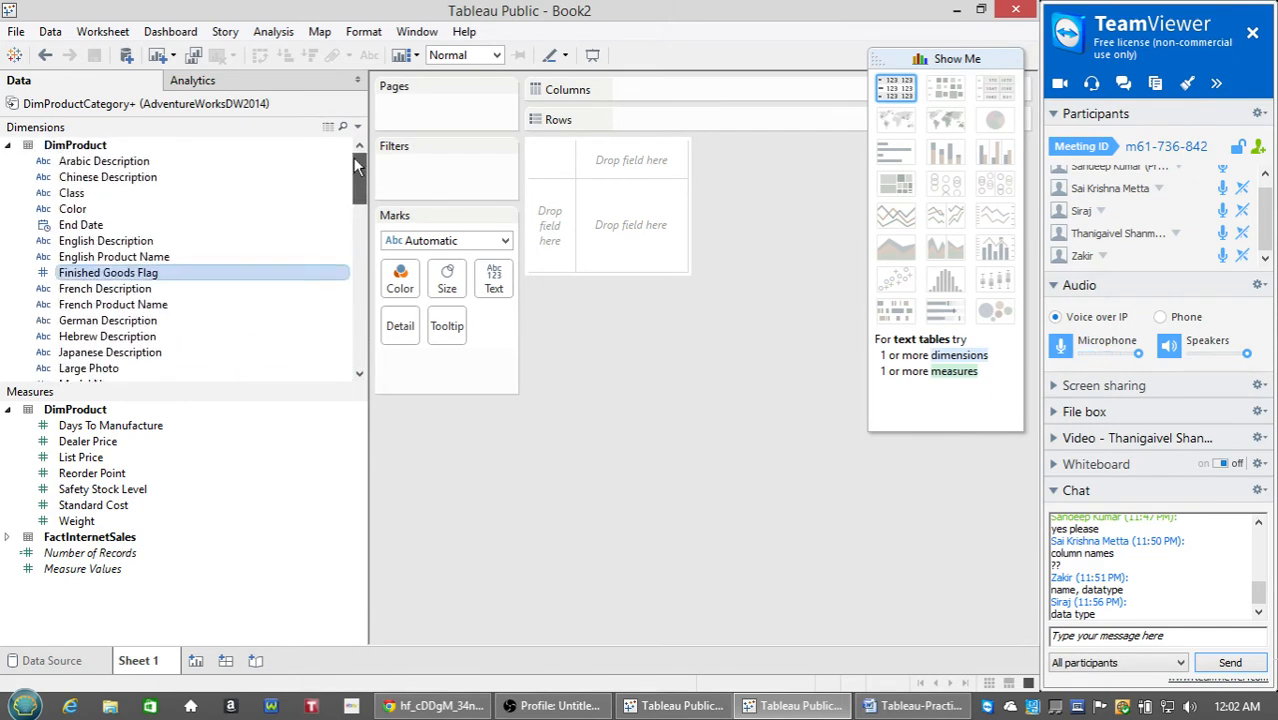
left_click(296, 471)
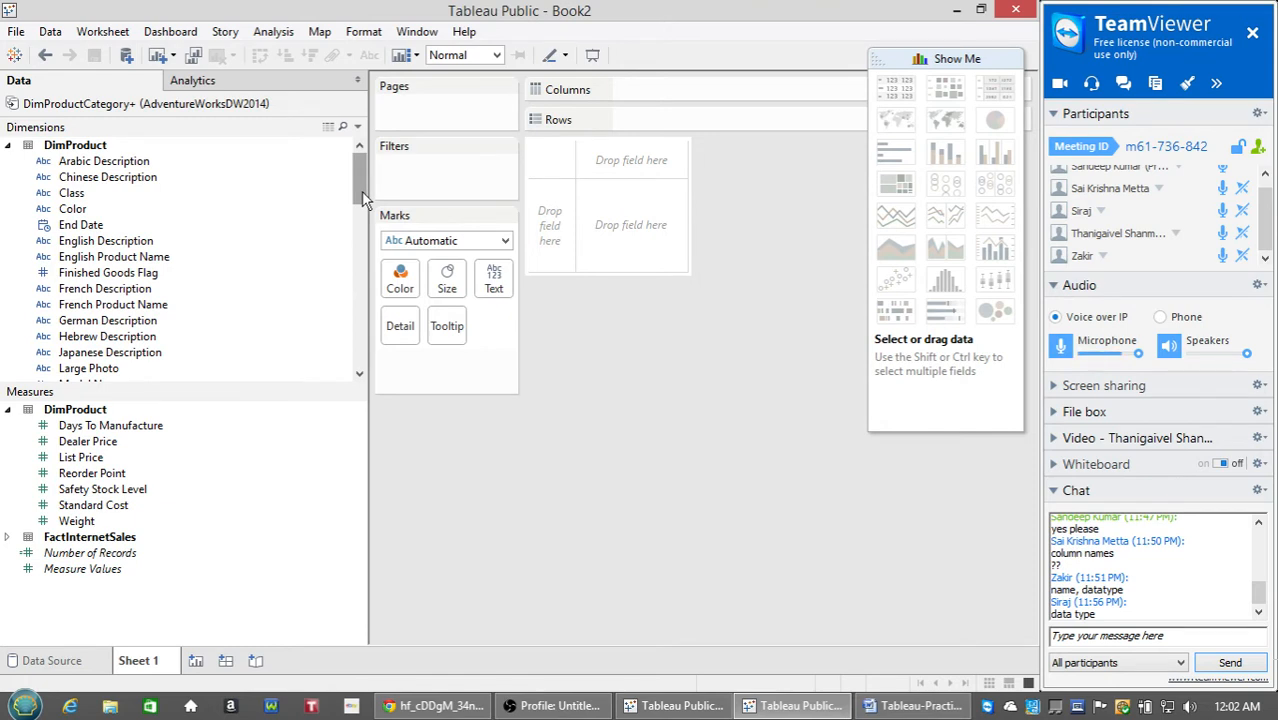
scroll(361, 191, "down", 3)
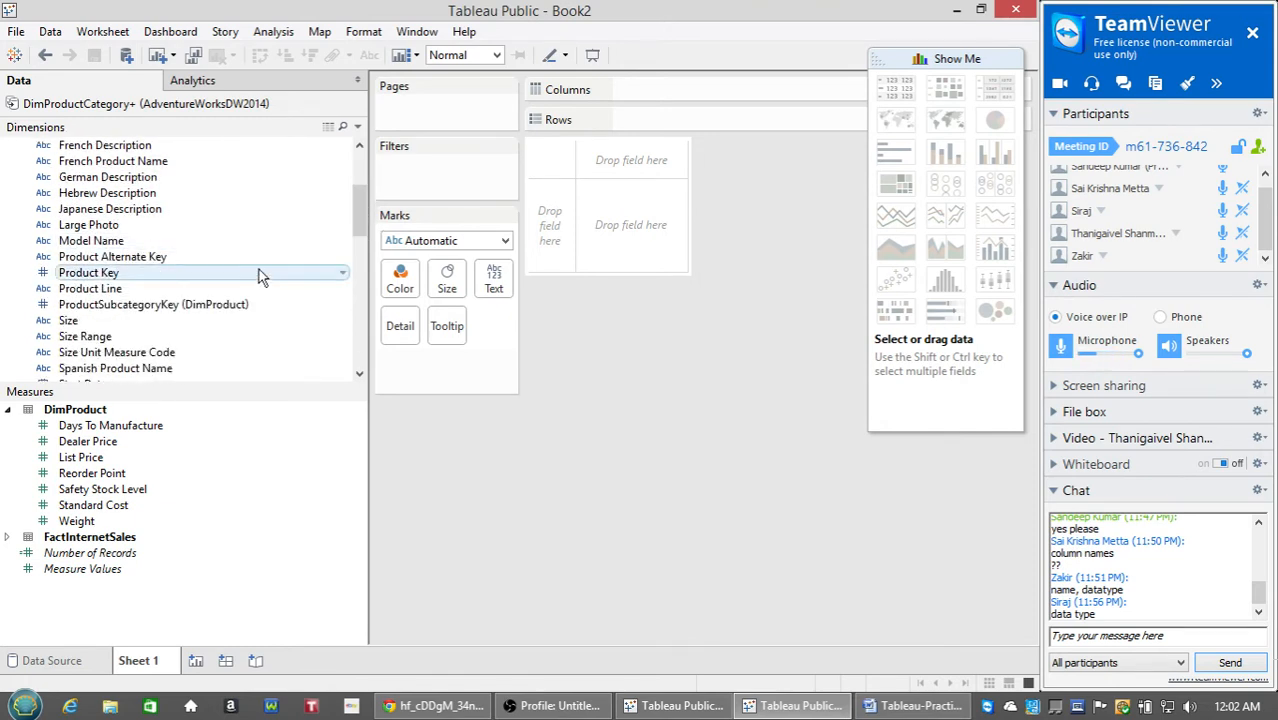
Try Product Line on Rows, then remove it again.
double_click(104, 290)
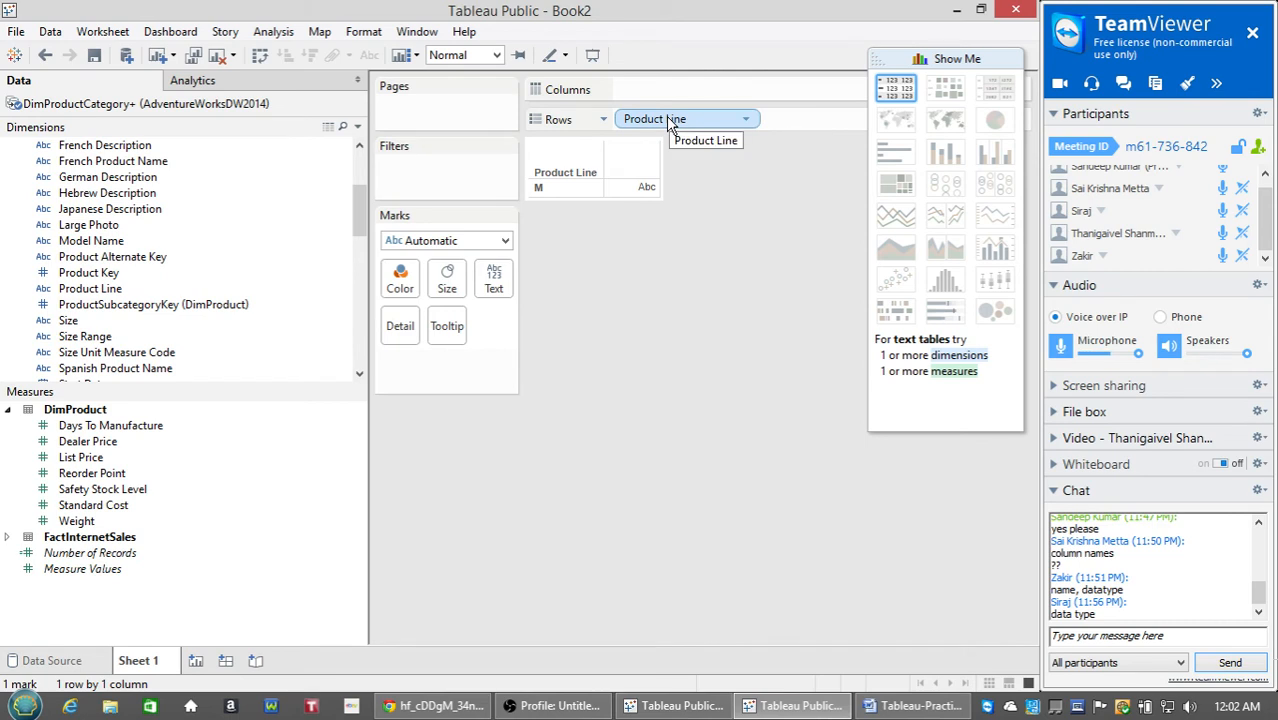
left_click_drag(670, 120, 190, 210)
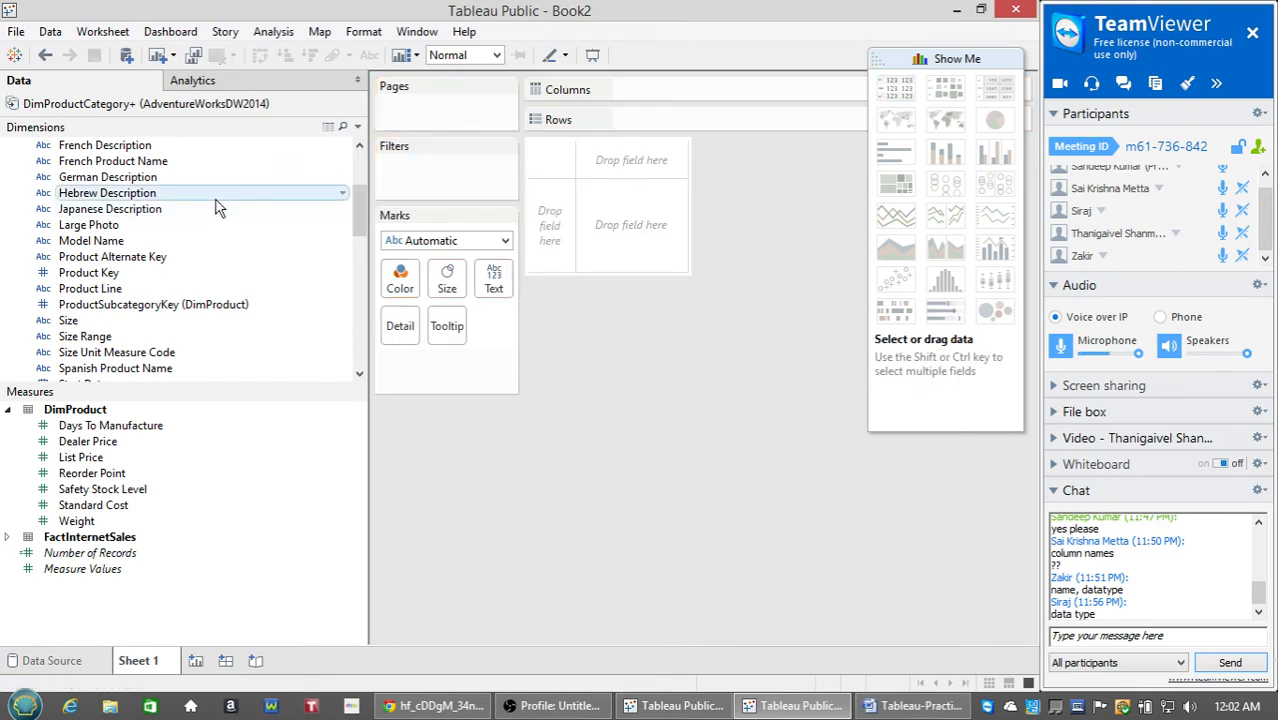
mouse_move(362, 208)
left_mouse_down()
mouse_move(368, 260)
mouse_move(359, 187)
left_mouse_up()
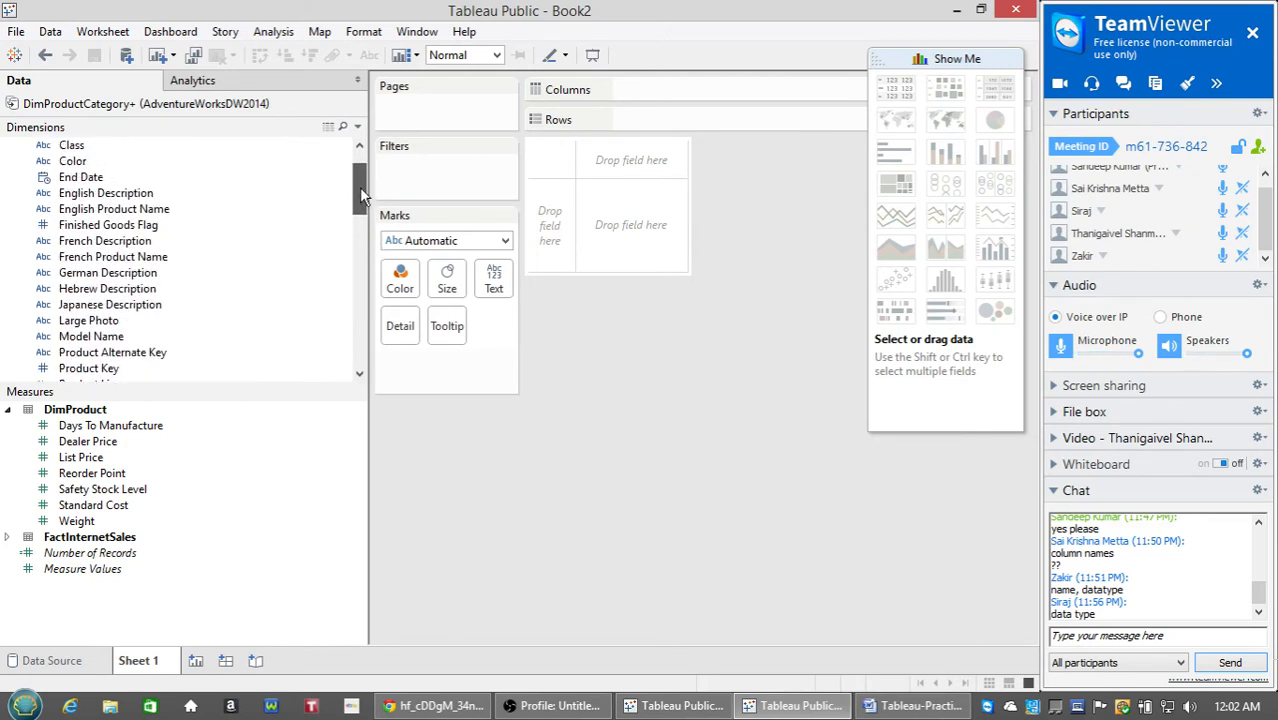
Try English Product Name on Rows, remove it, and put Model Name on Rows instead.
double_click(168, 213)
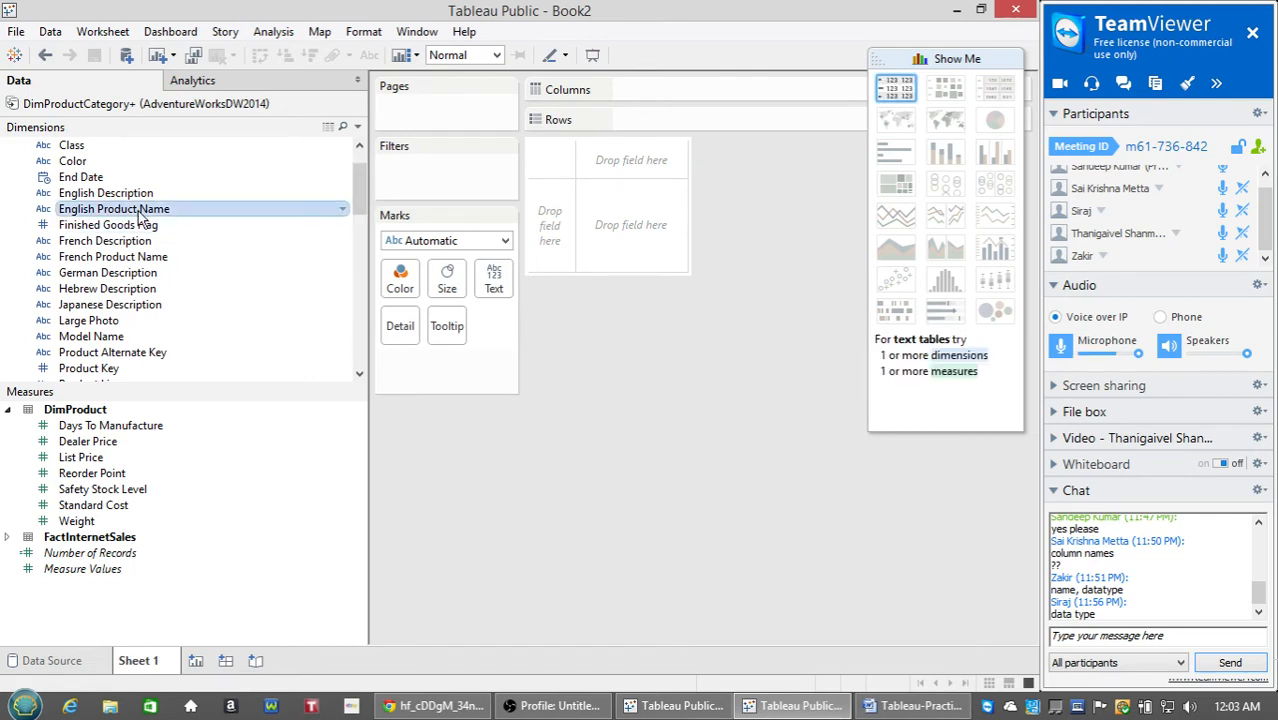
left_click_drag(739, 236, 748, 191)
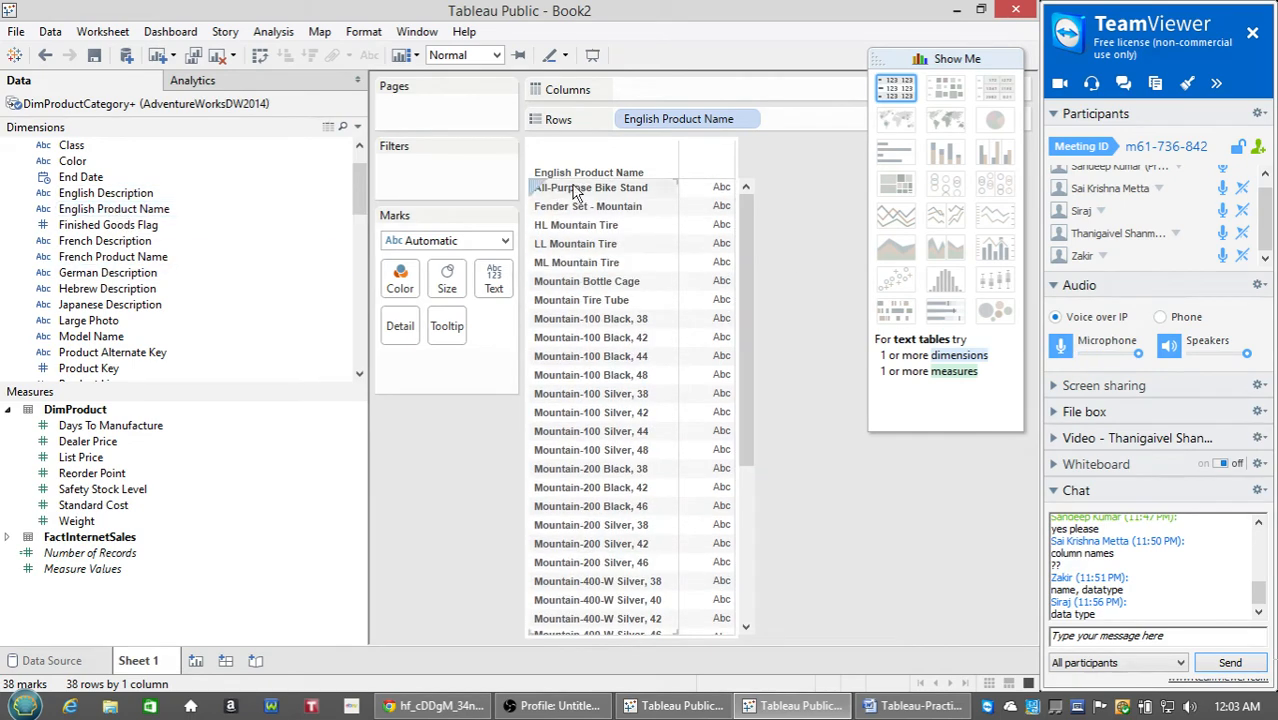
left_click_drag(680, 119, 106, 240)
left_click_drag(95, 337, 590, 302)
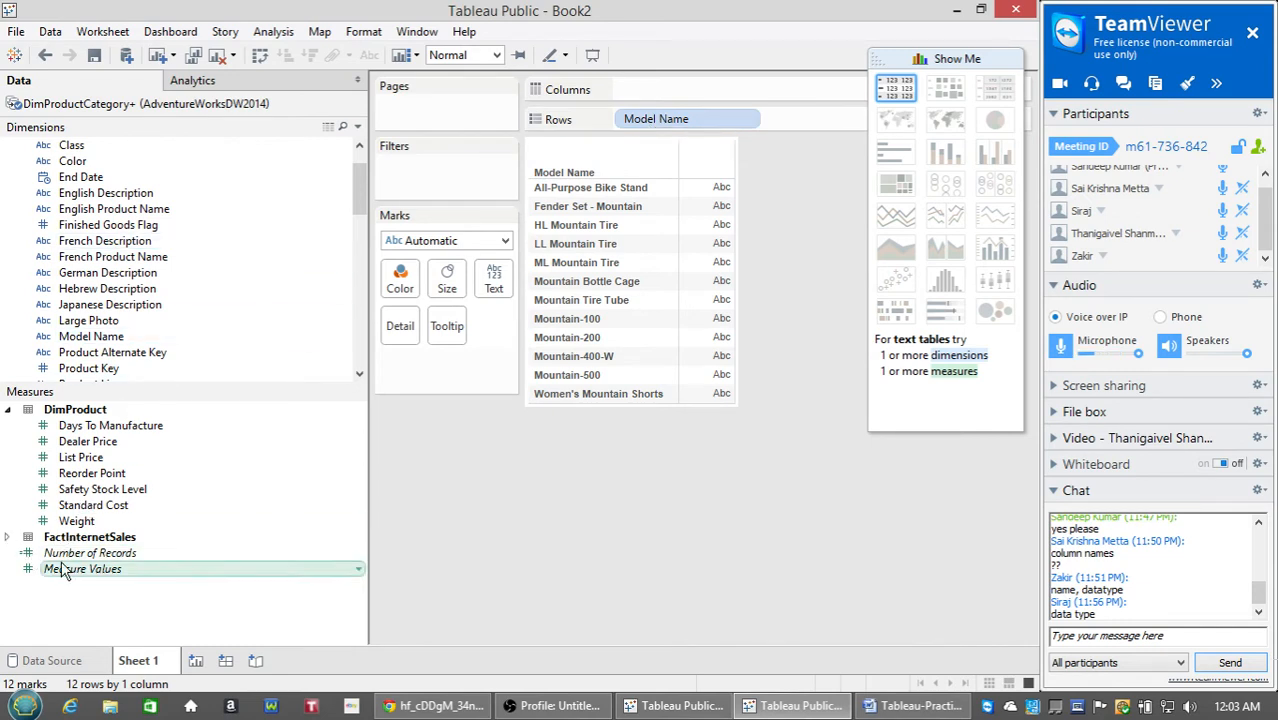
Add the FactInternetSales Sales Amount sum beside each Model Name, e.g. Mountain-200 at 7,929,475.
left_click(8, 537)
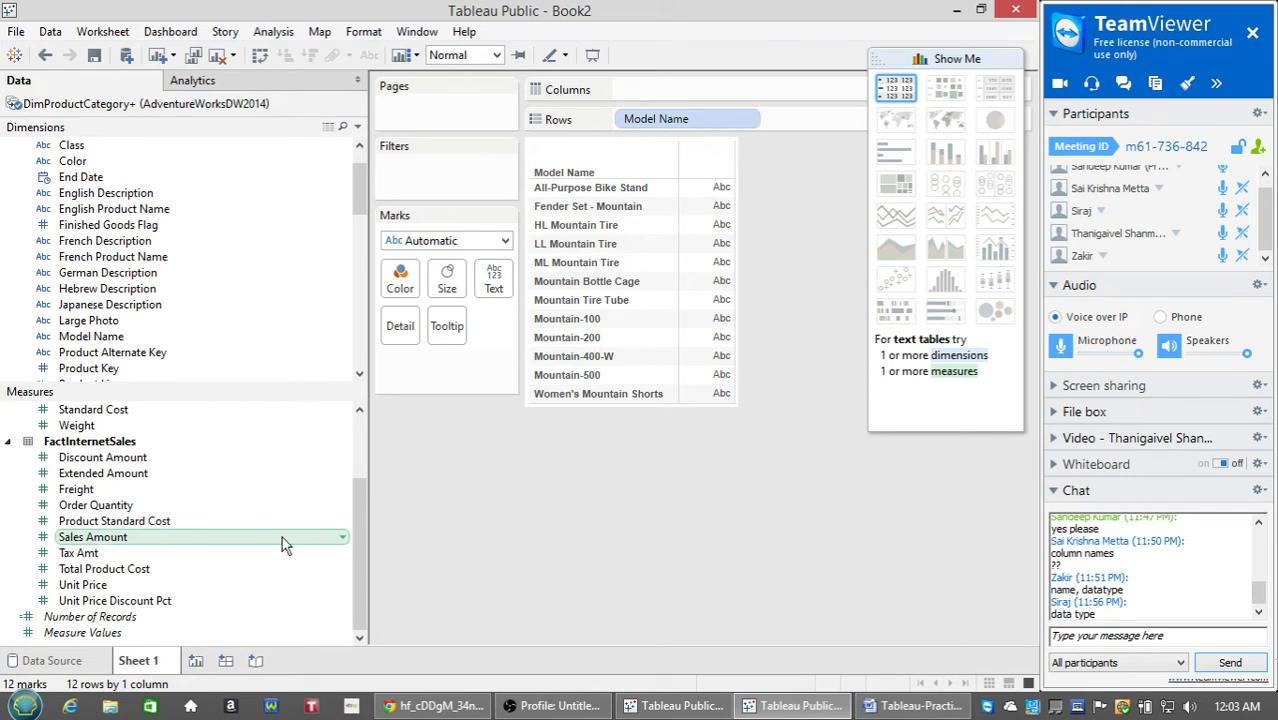
left_click(92, 540)
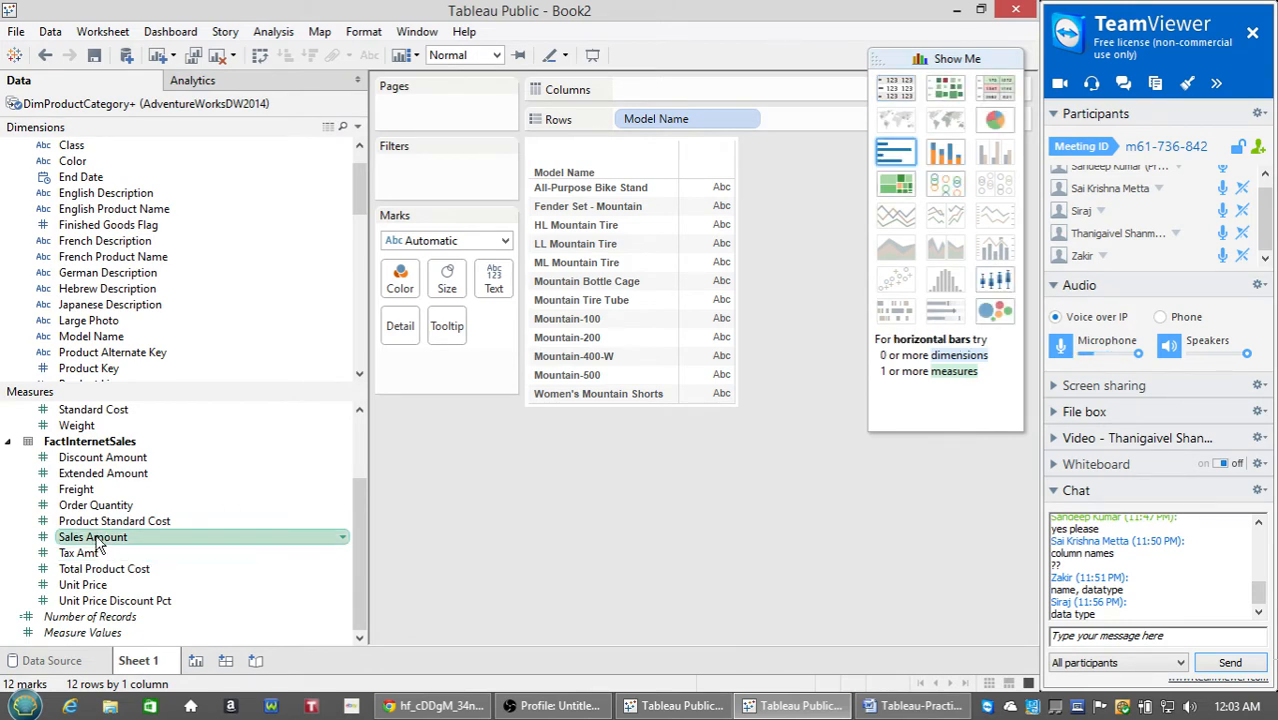
left_click_drag(82, 543, 242, 491)
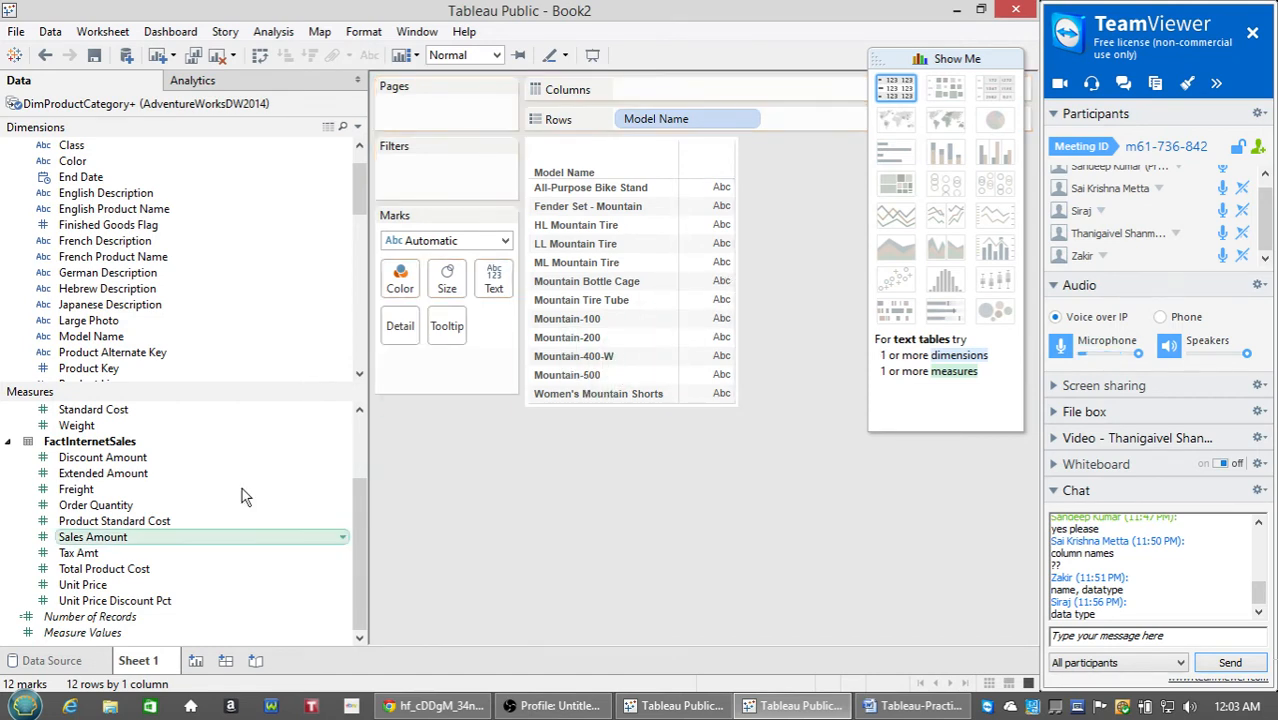
left_click(97, 540)
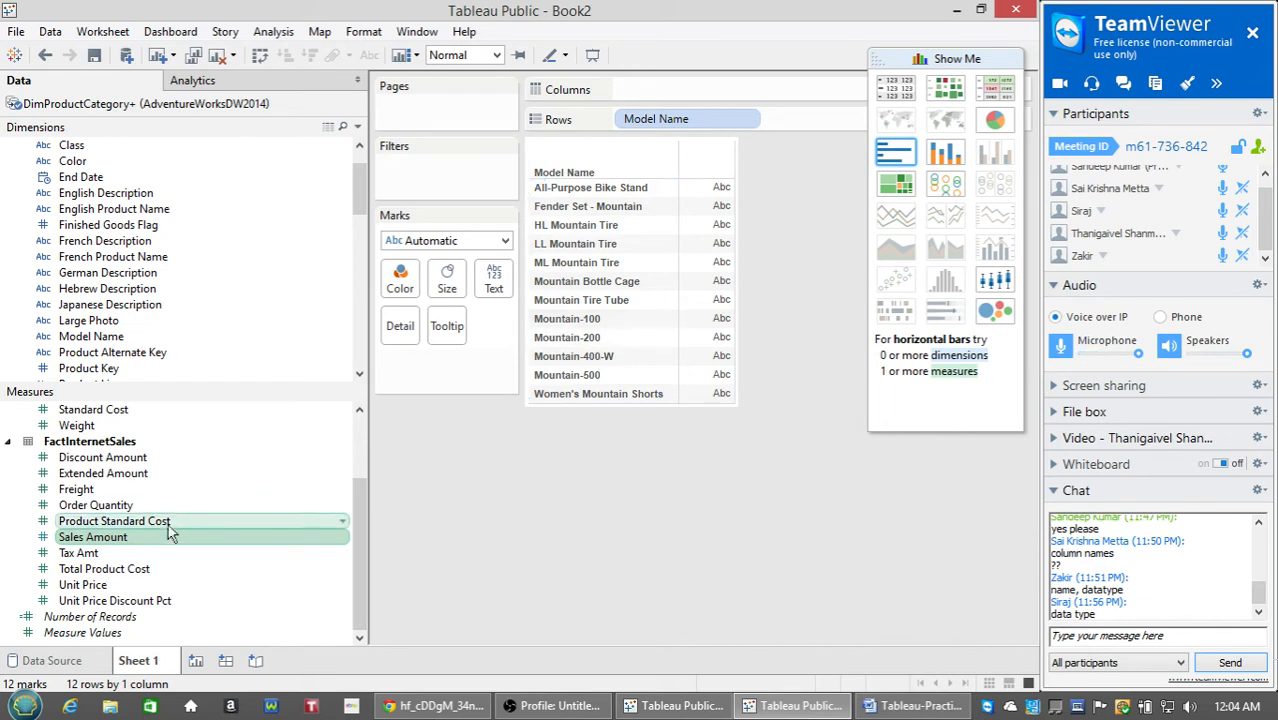
left_click_drag(120, 545, 718, 268)
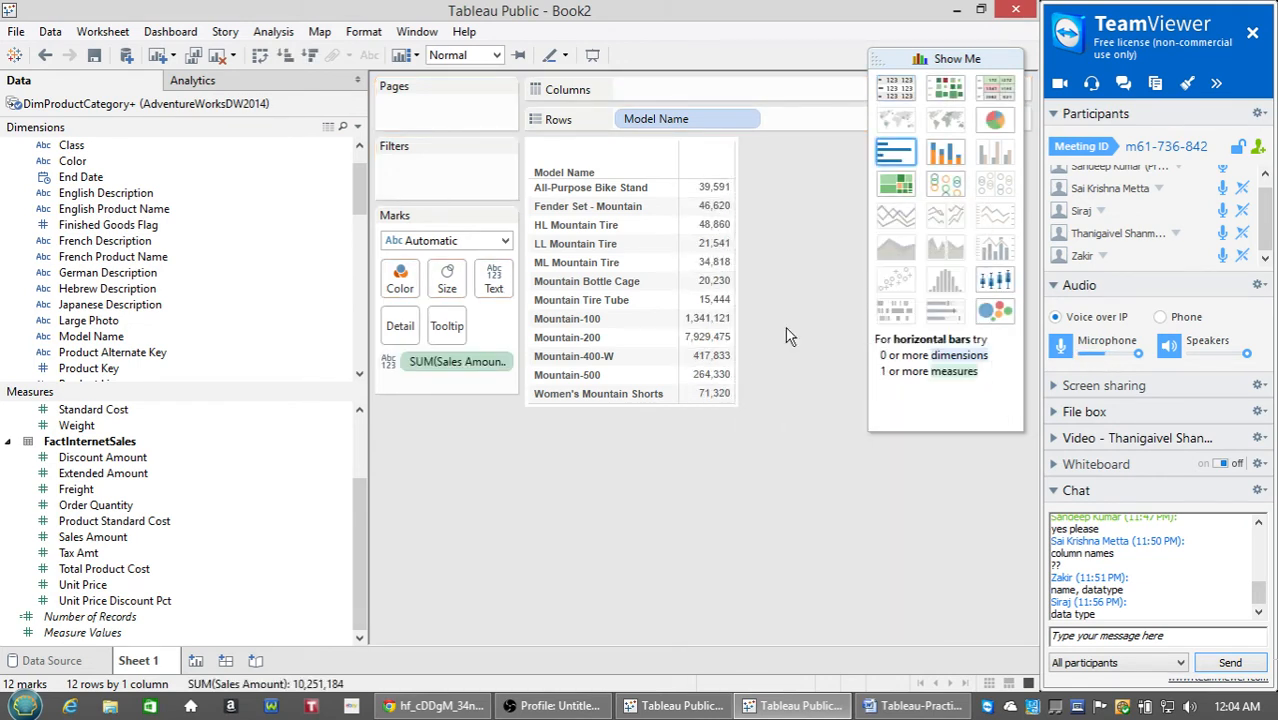
Dismiss the All-Purpose Bike Stand value's menu and float Show Me lower beside the table.
right_click(707, 190)
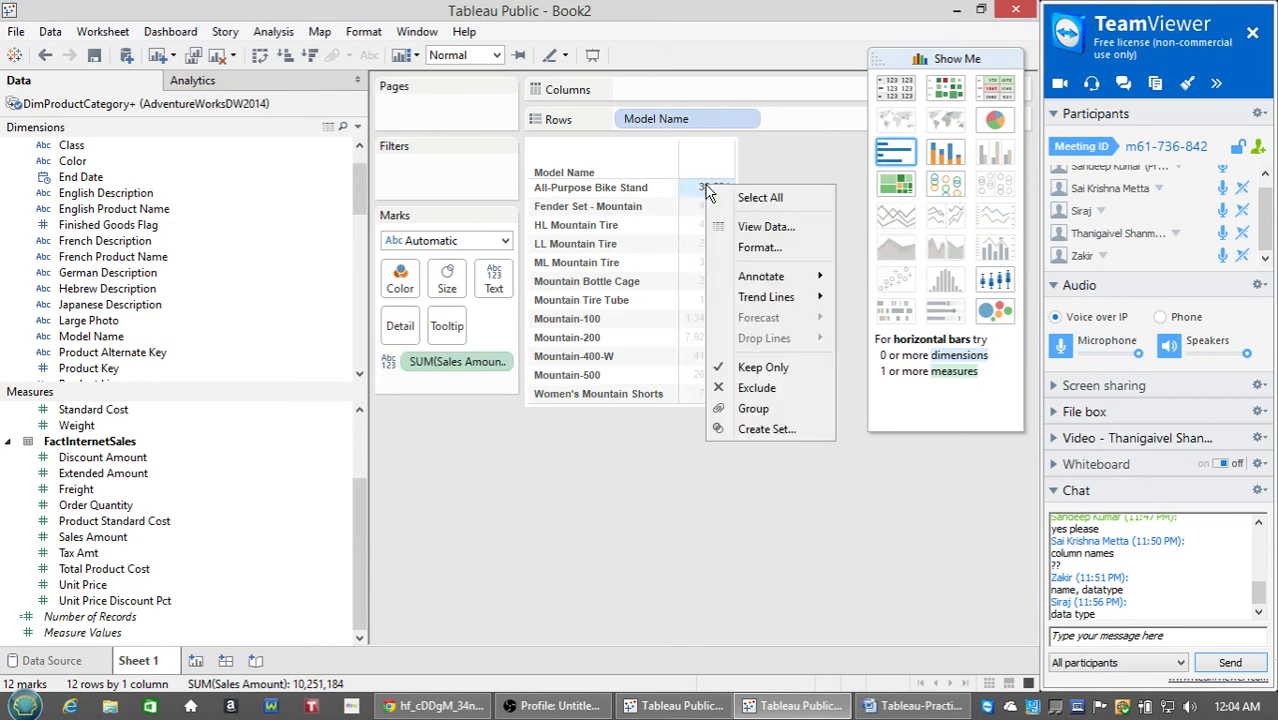
left_click(745, 464)
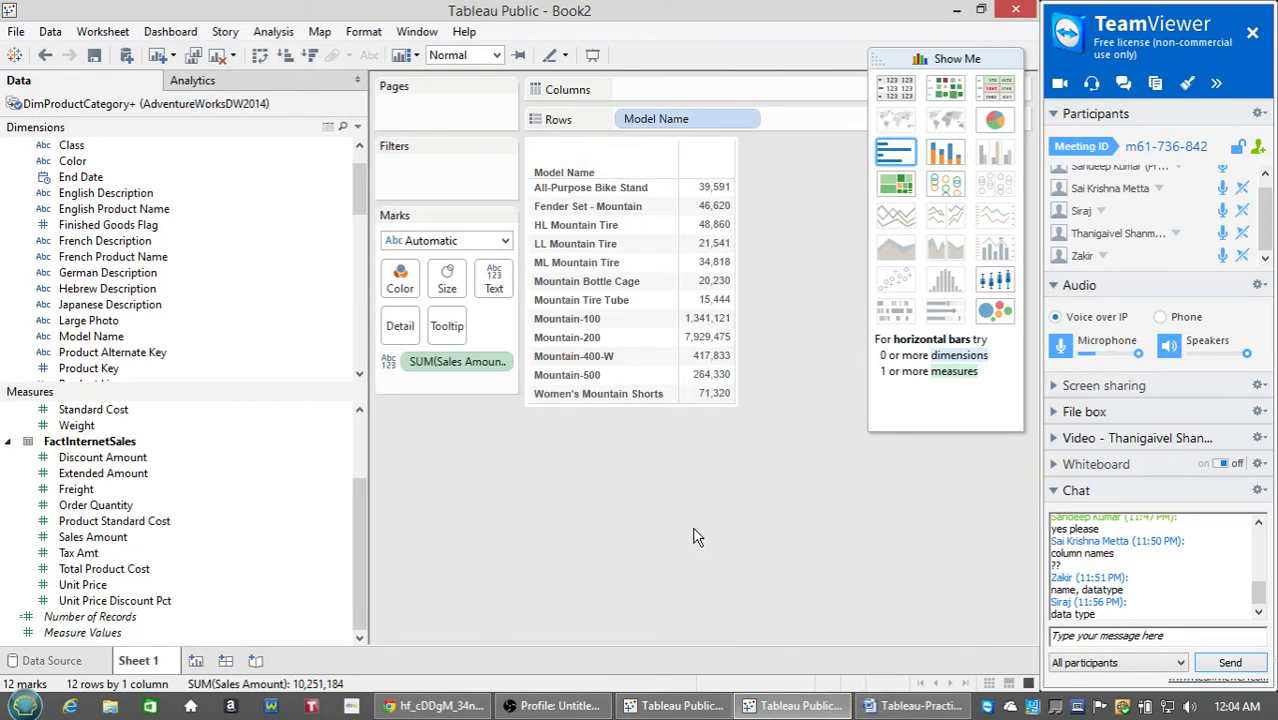
left_click_drag(934, 58, 930, 138)
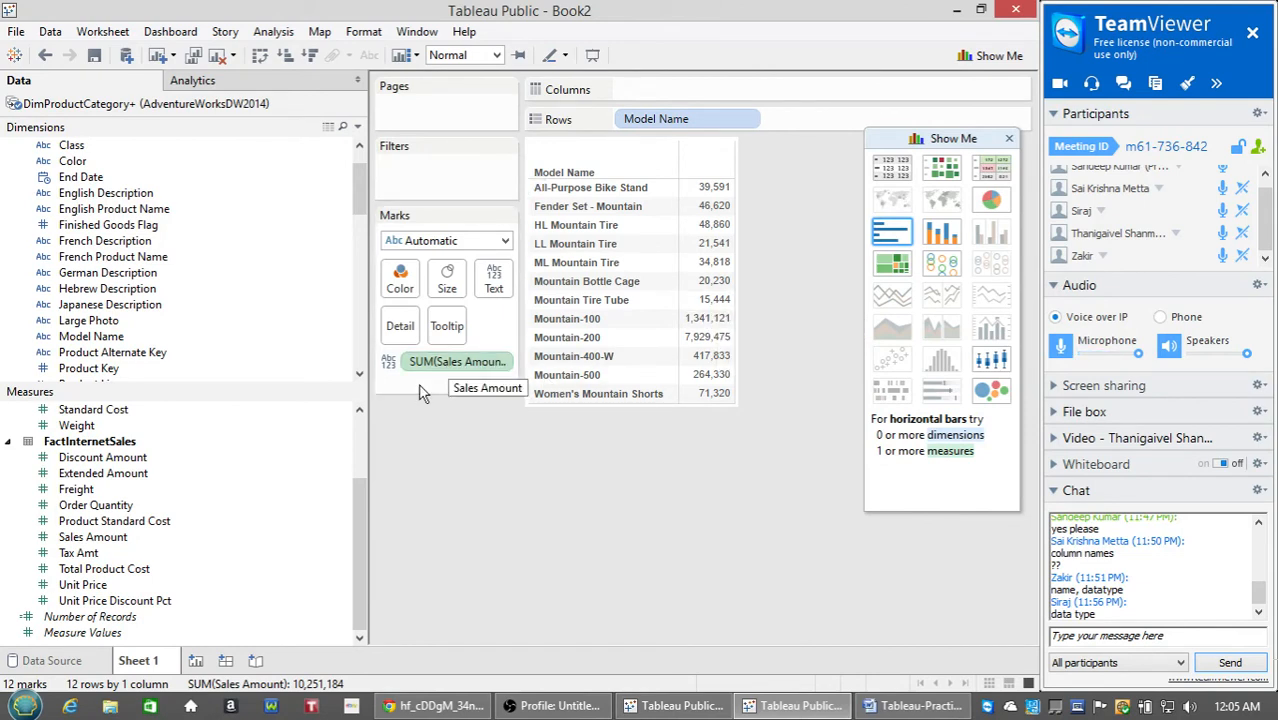
Colour the table by Sales Amount and make it a green highlight table.
left_click(455, 362)
left_click_drag(80, 545, 406, 289)
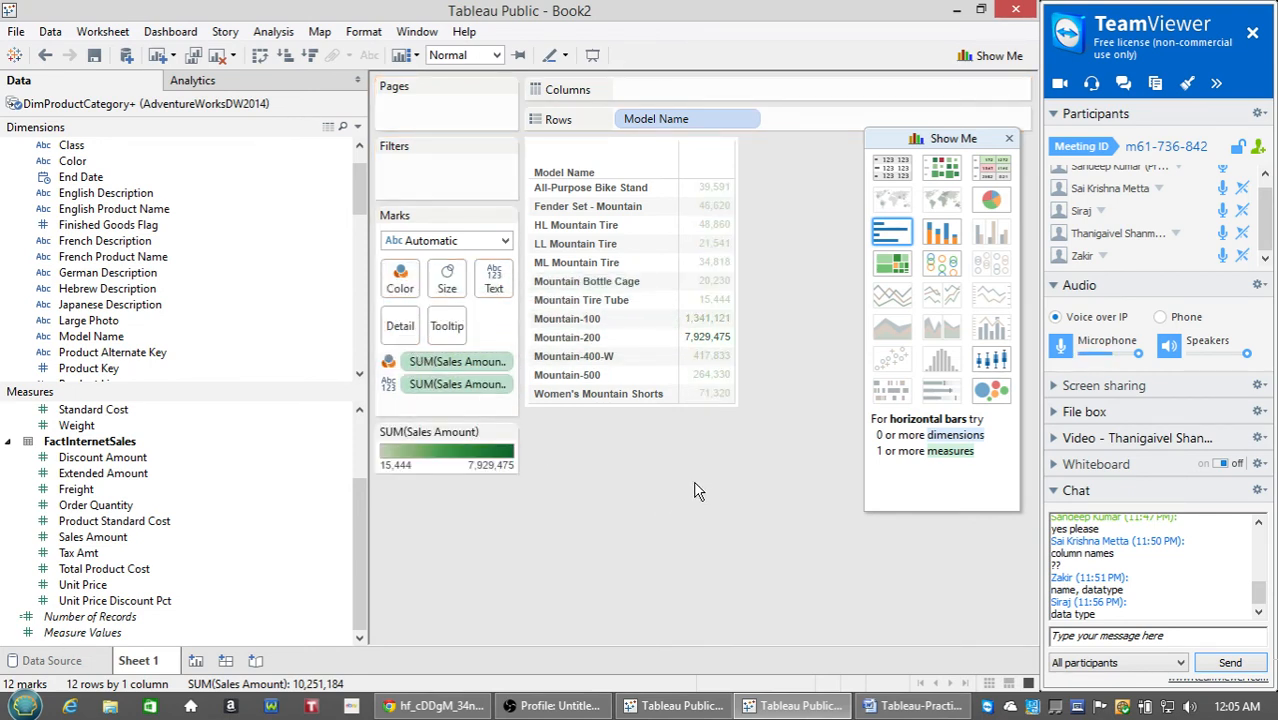
mouse_move(730, 340)
left_click(889, 166)
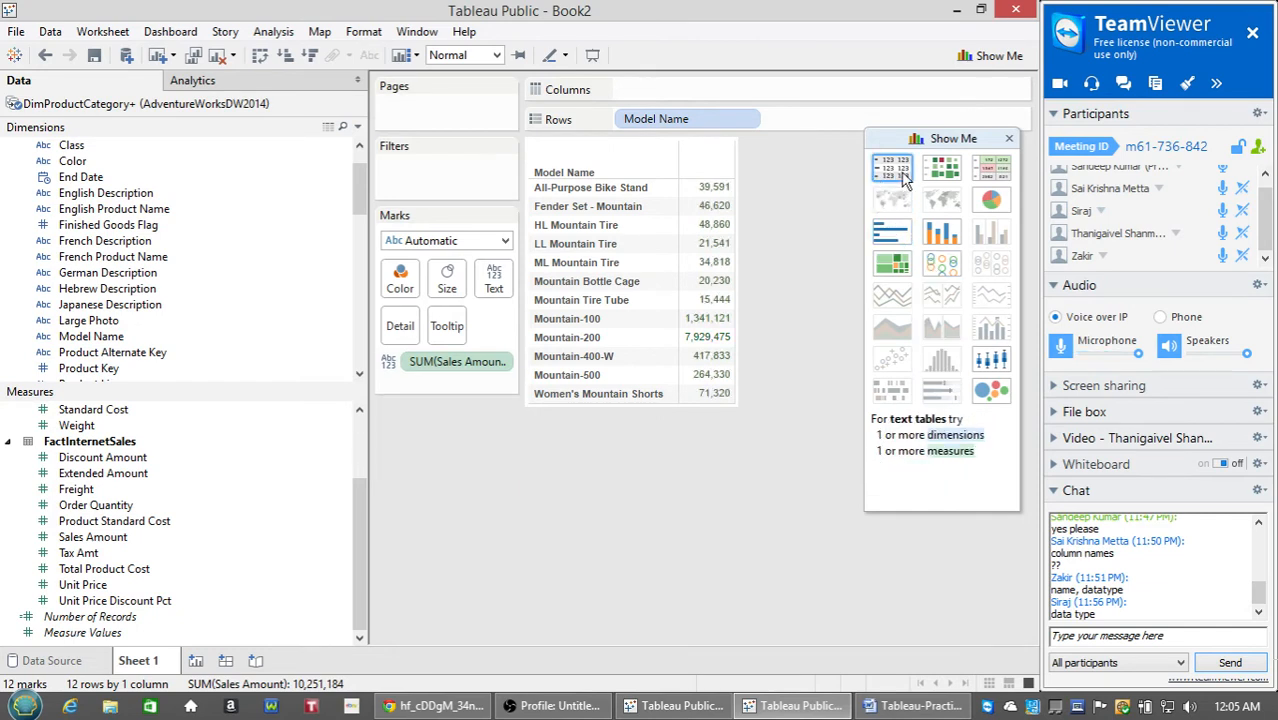
left_click(992, 170)
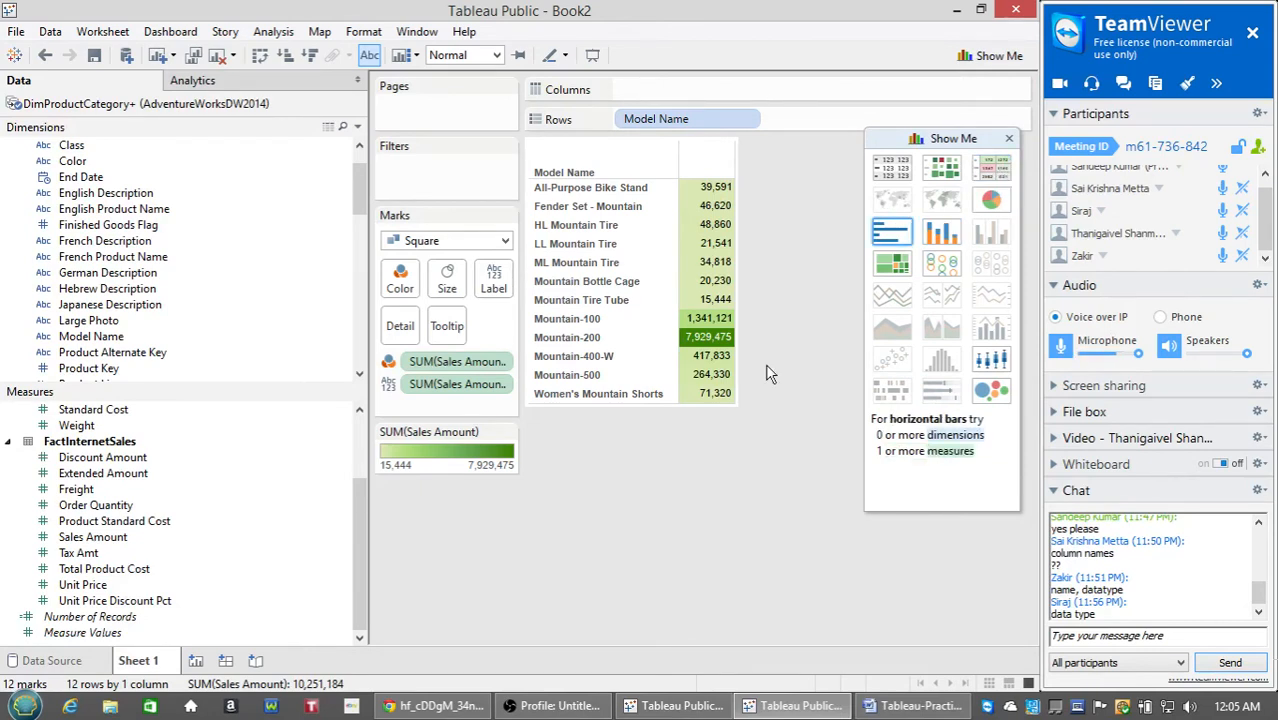
Open the Sort [Model Name] dialog from the Model Name header's menu.
right_click(670, 173)
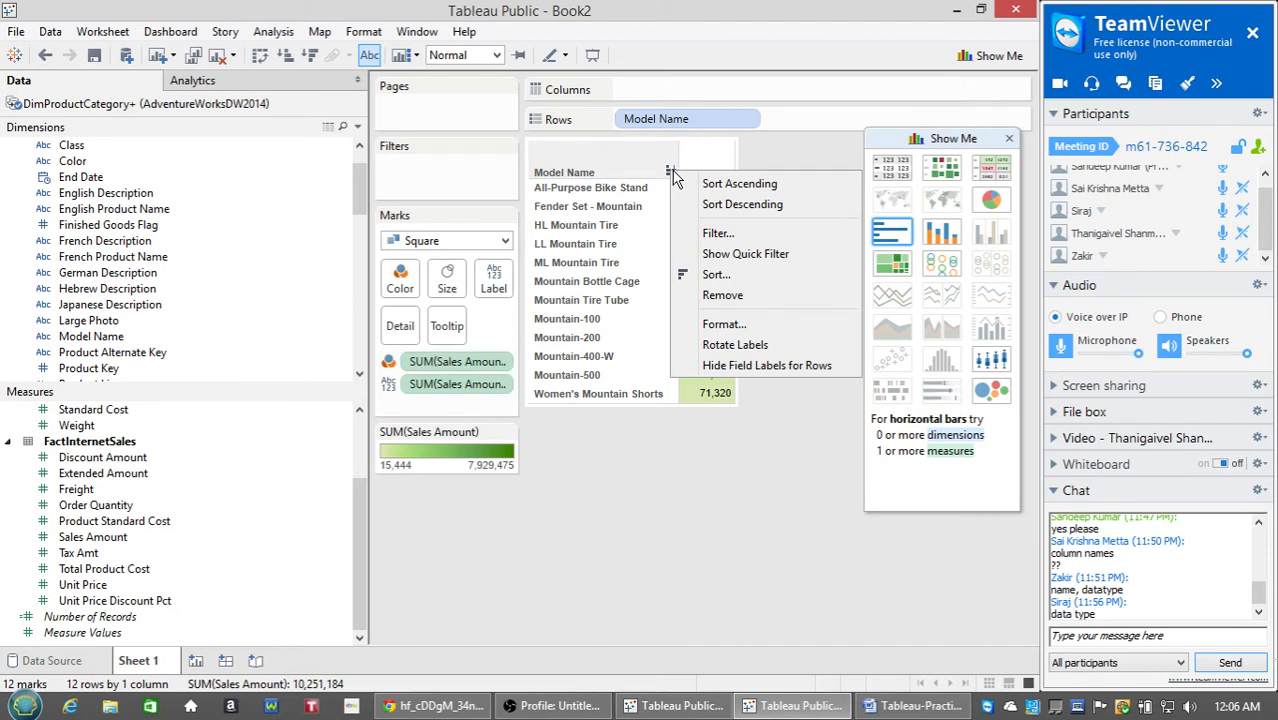
left_click(619, 528)
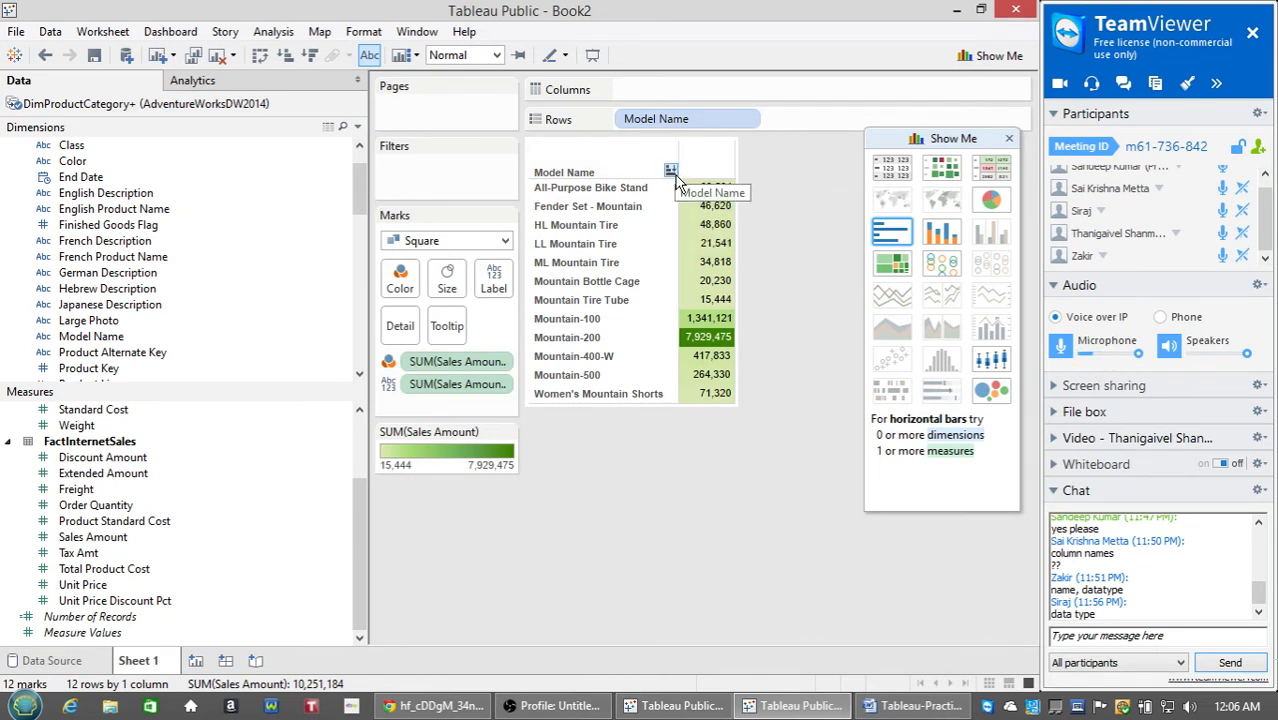
right_click(674, 176)
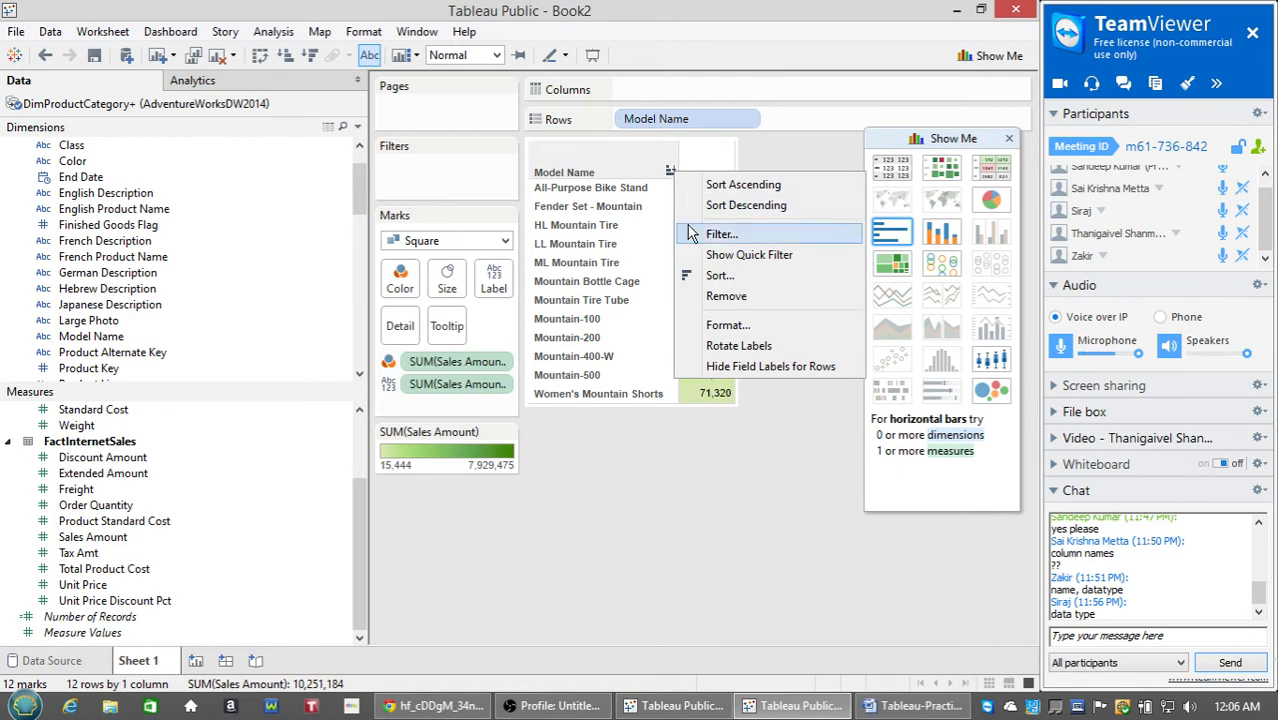
left_click(714, 278)
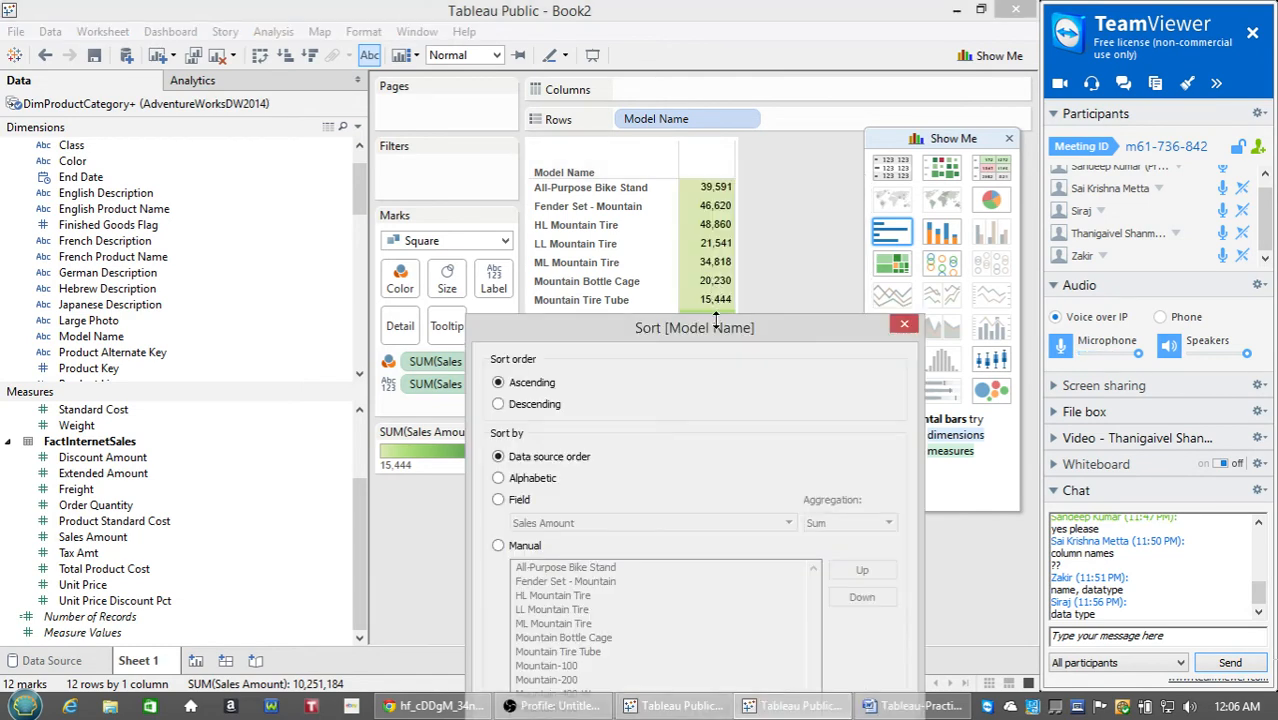
Sort Model Name descending by Sales Amount (Sum), putting Mountain-200 first.
left_click_drag(717, 327, 389, 76)
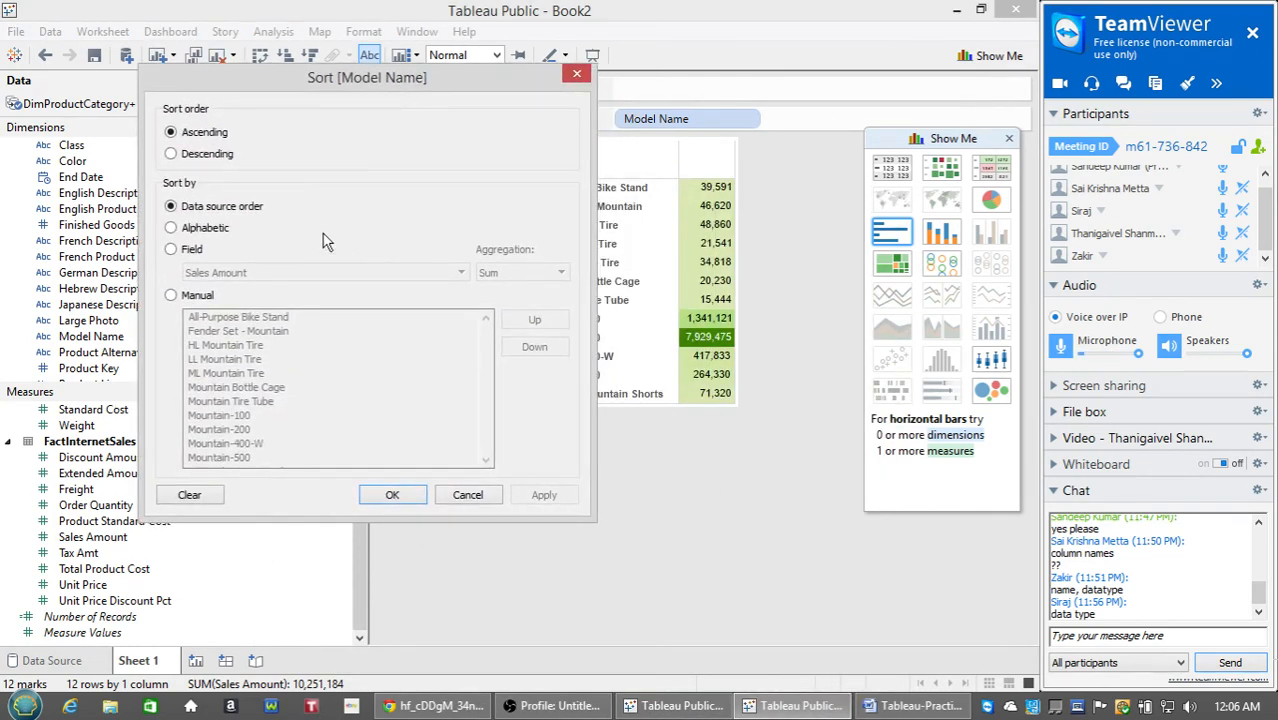
left_click(204, 154)
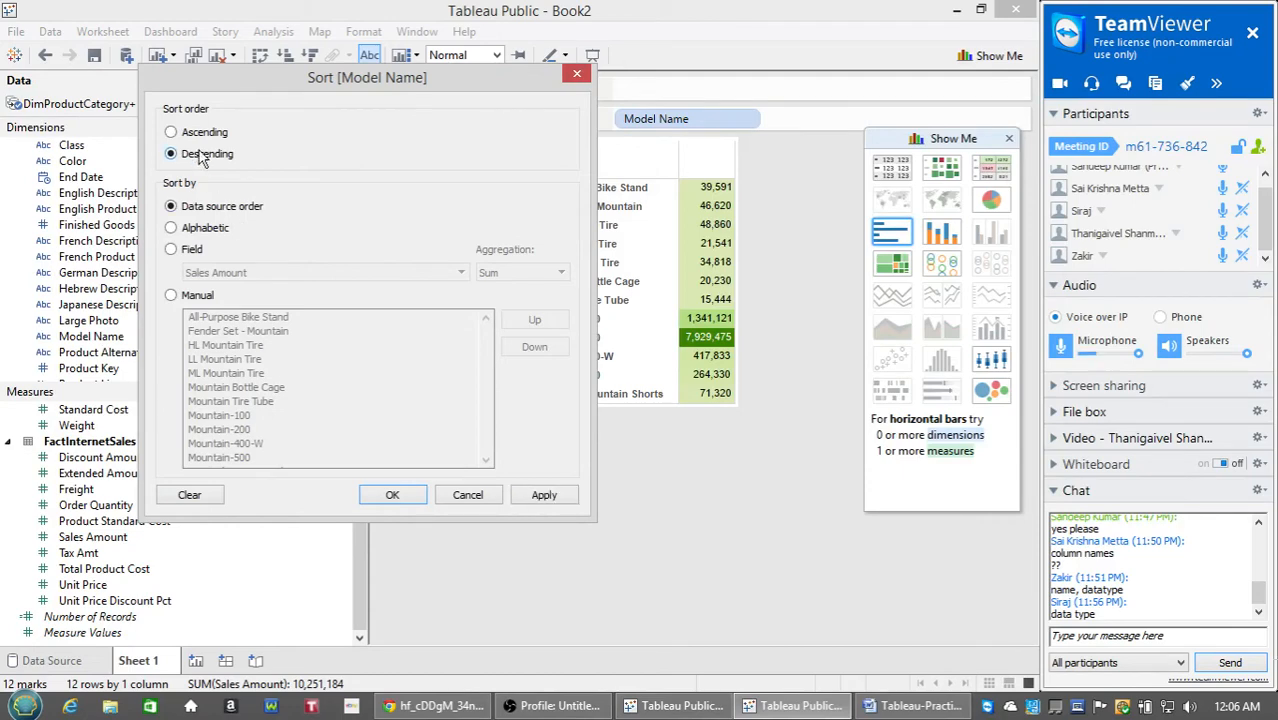
left_click(197, 251)
left_click(239, 275)
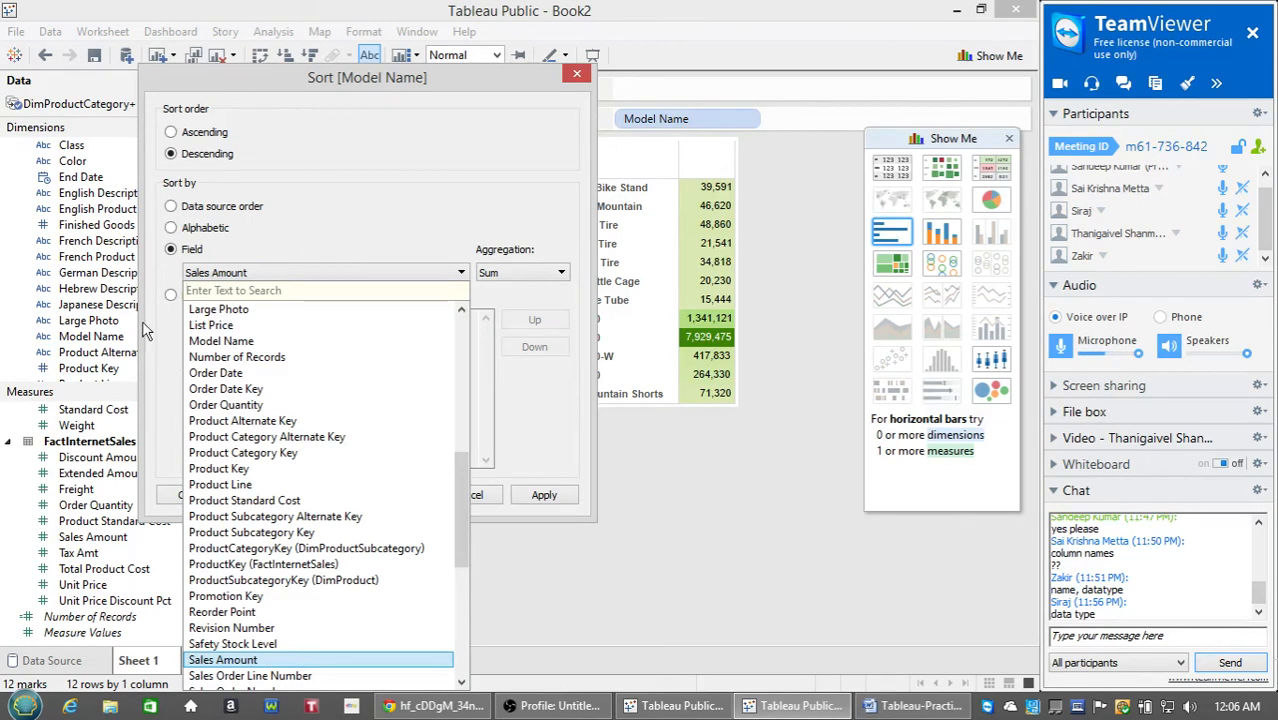
left_click(169, 349)
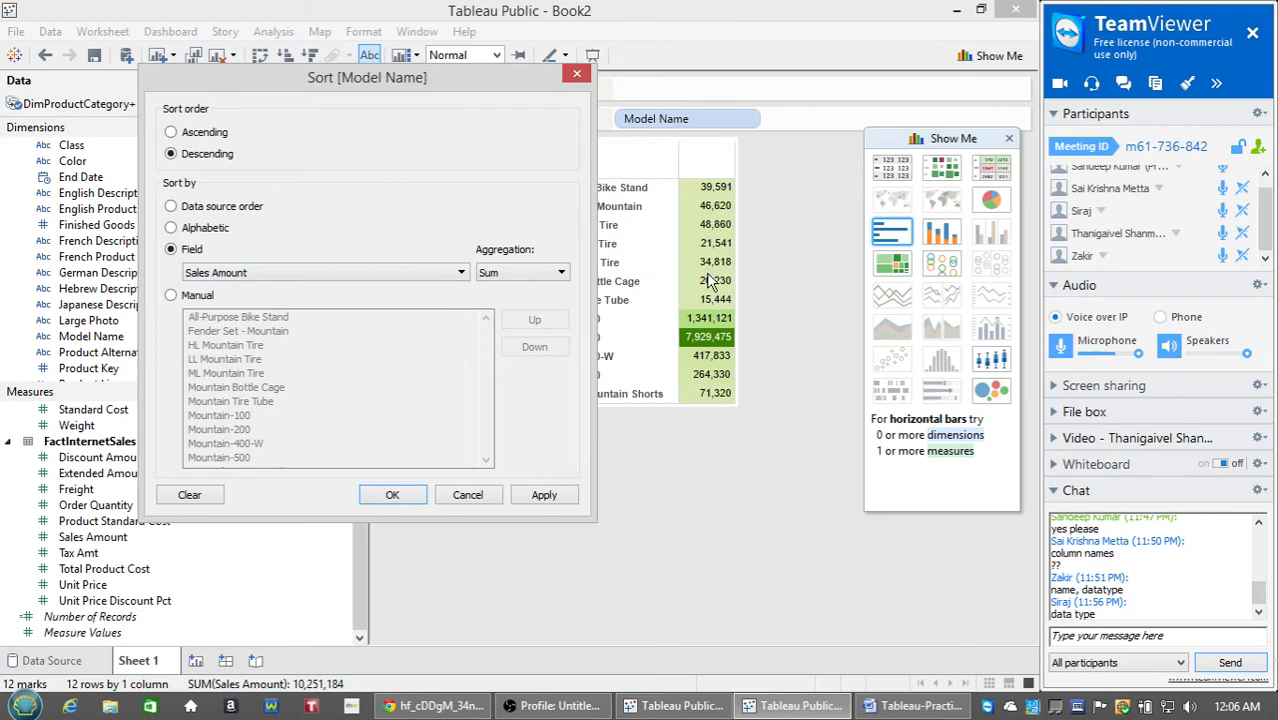
left_click(542, 493)
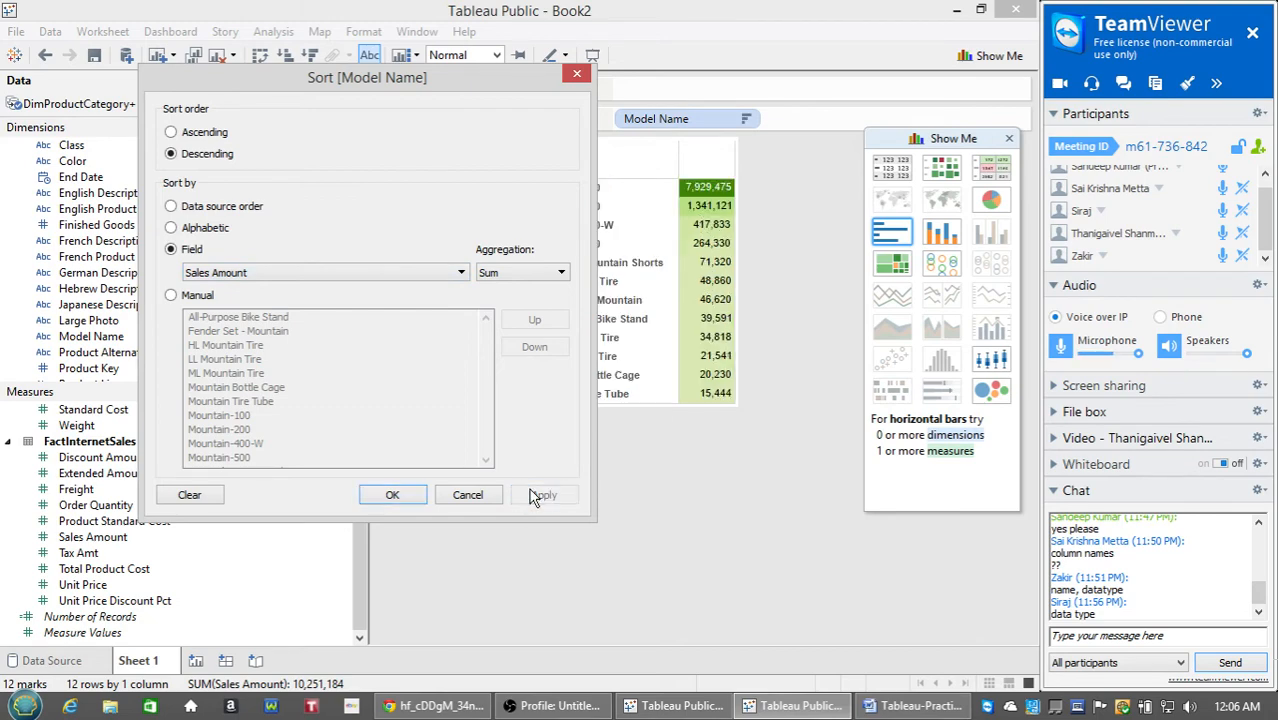
left_click(392, 494)
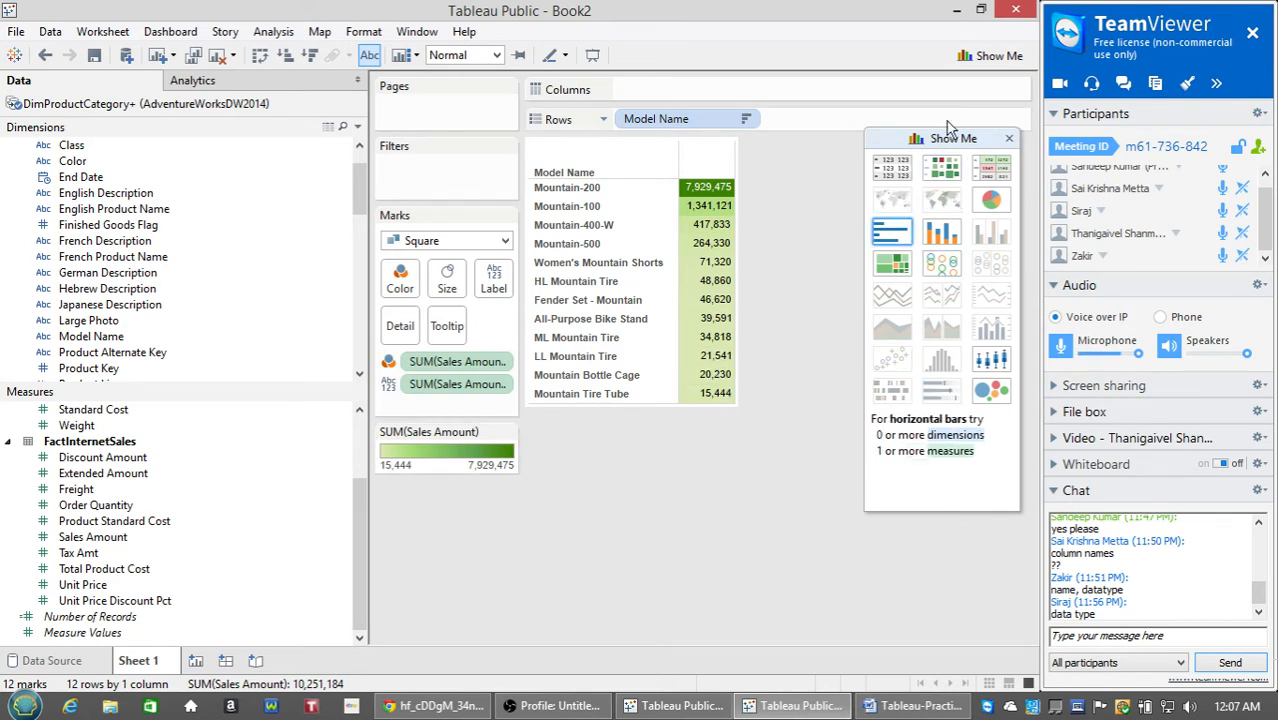
left_click_drag(946, 142, 946, 202)
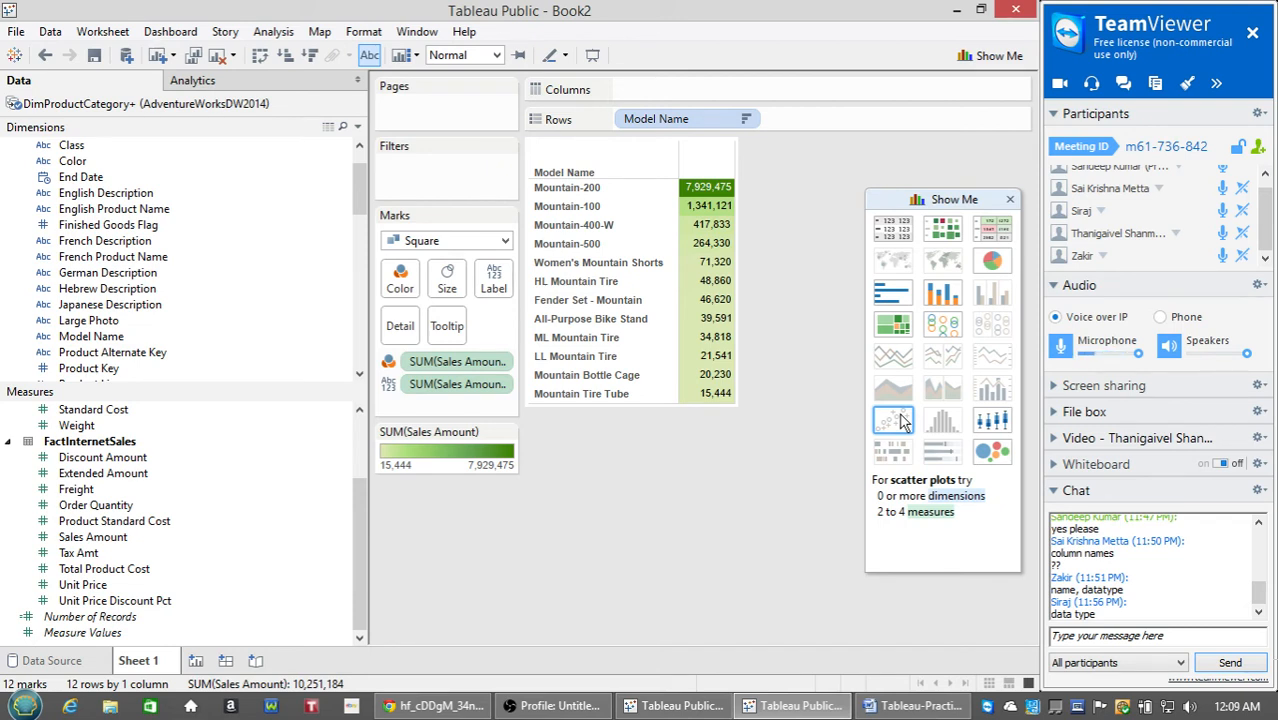
Show the Model Name sales as a treemap and inspect its blocks.
left_click(897, 333)
left_click_drag(954, 199, 463, 199)
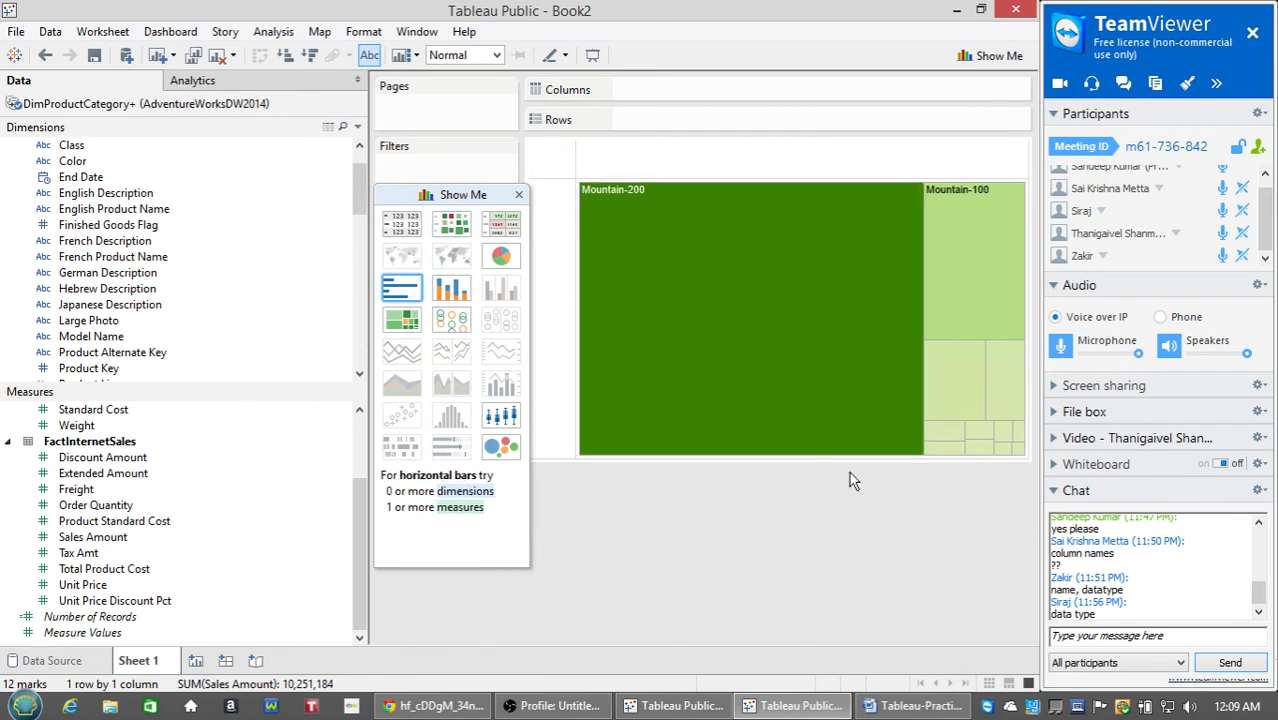
mouse_move(775, 341)
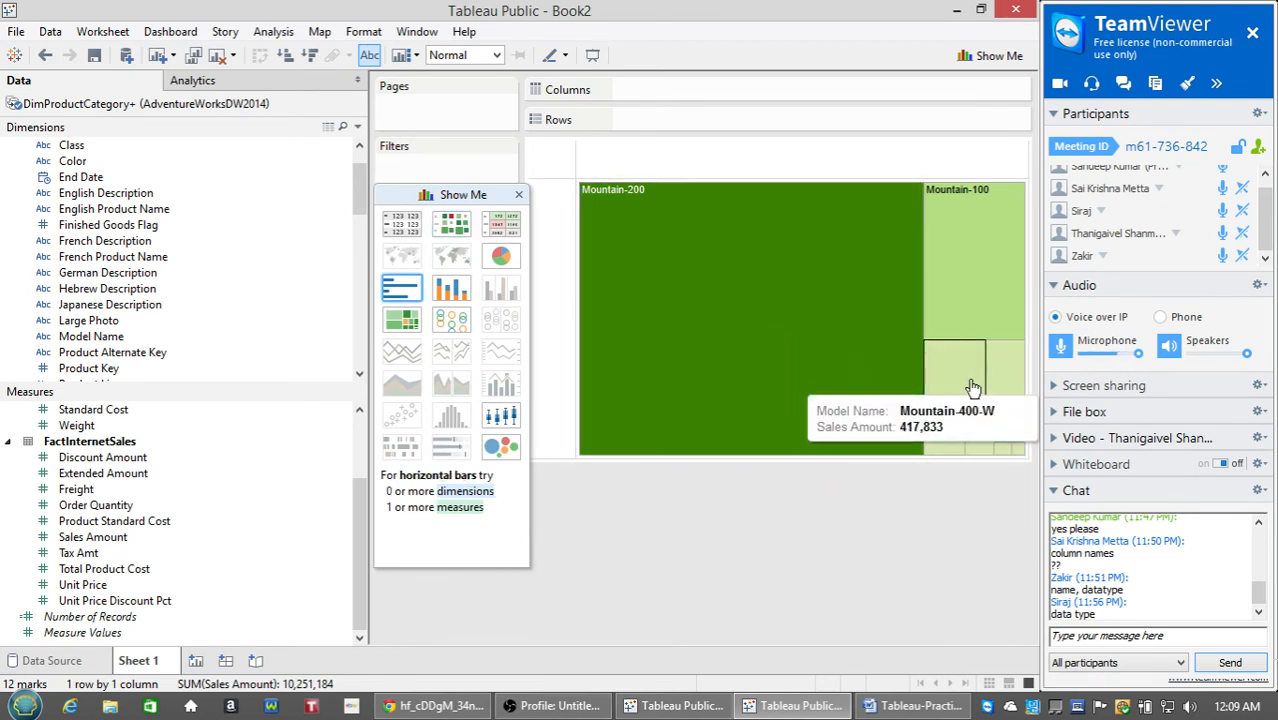
mouse_move(1008, 395)
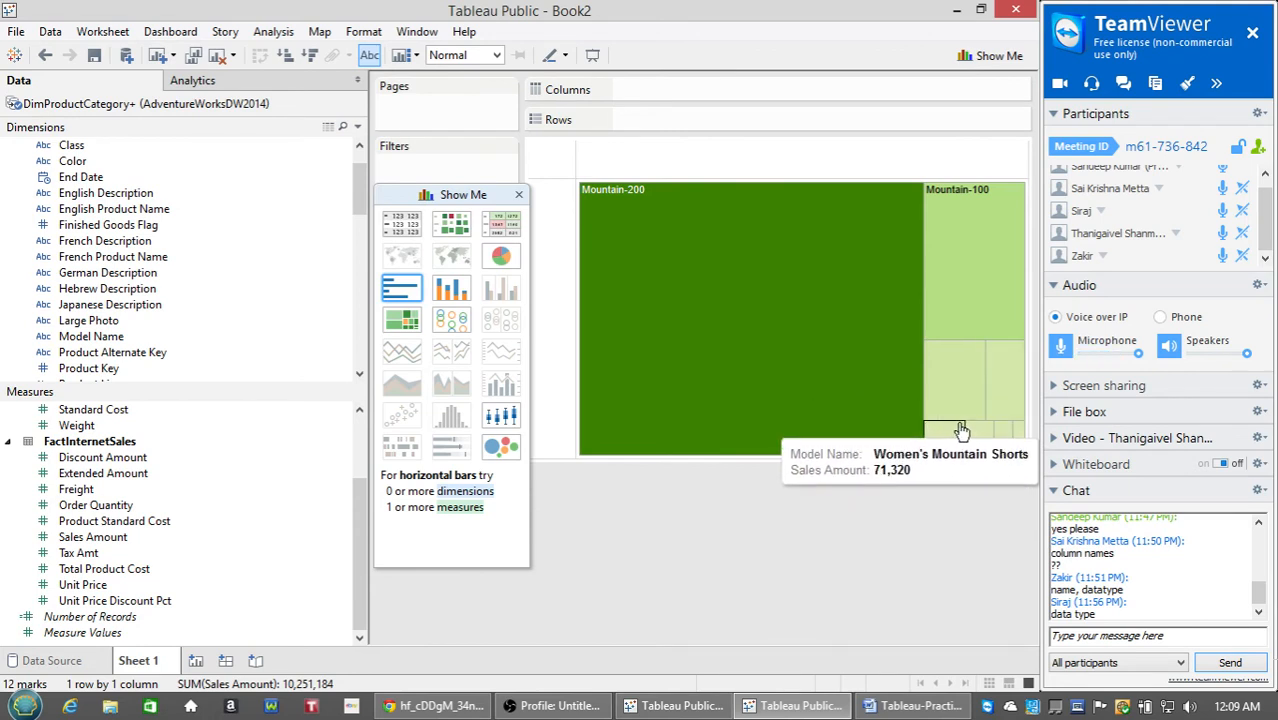
mouse_move(965, 410)
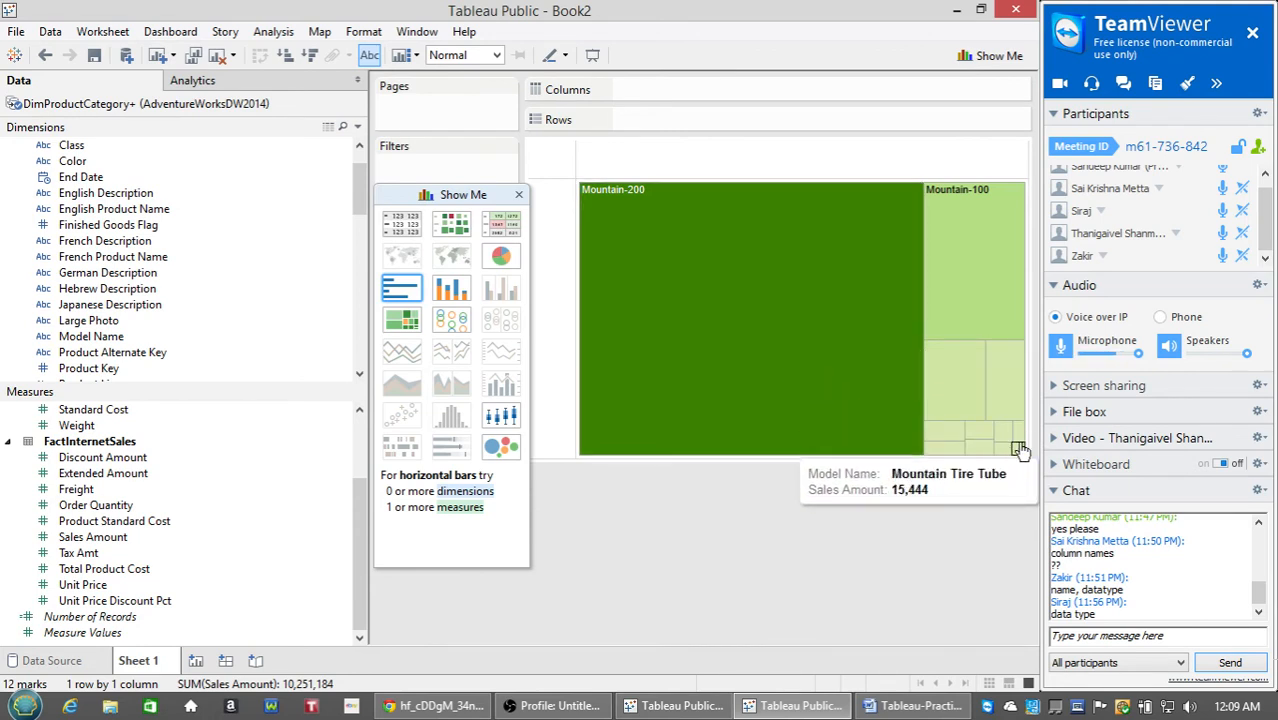
mouse_move(1018, 438)
mouse_move(945, 438)
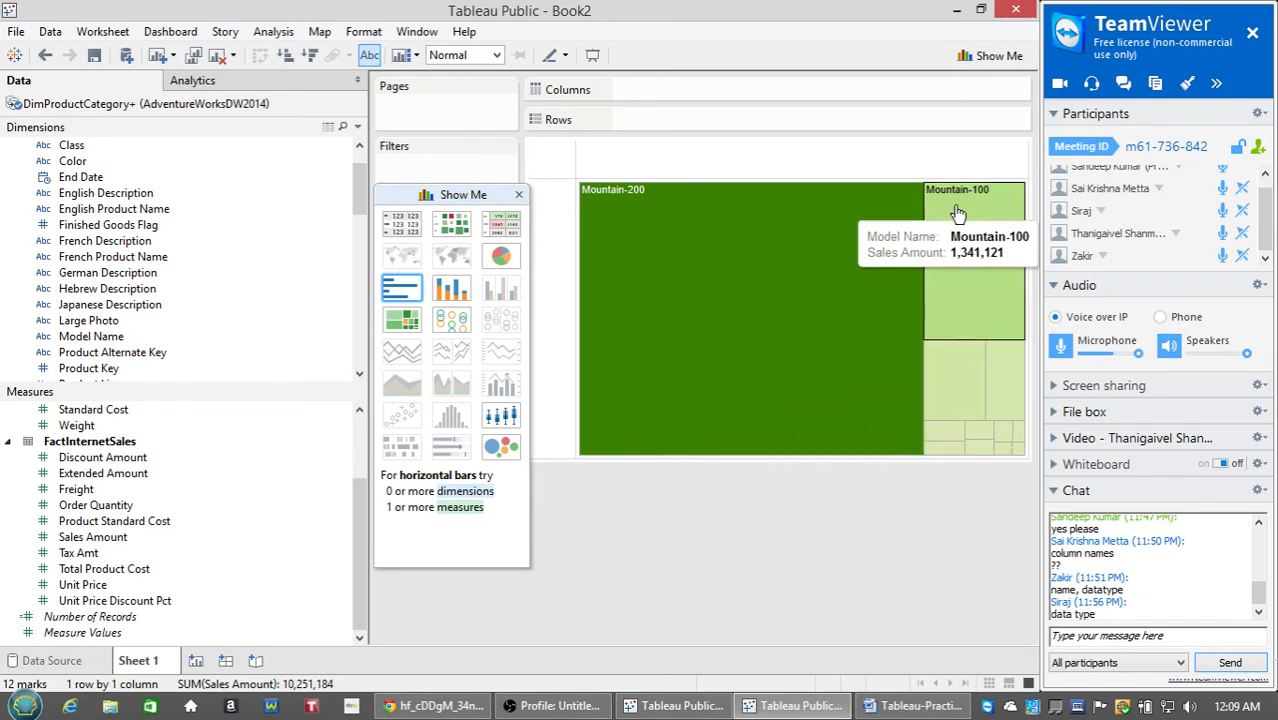
Change the chart to packed bubbles coloured by model.
mouse_move(902, 314)
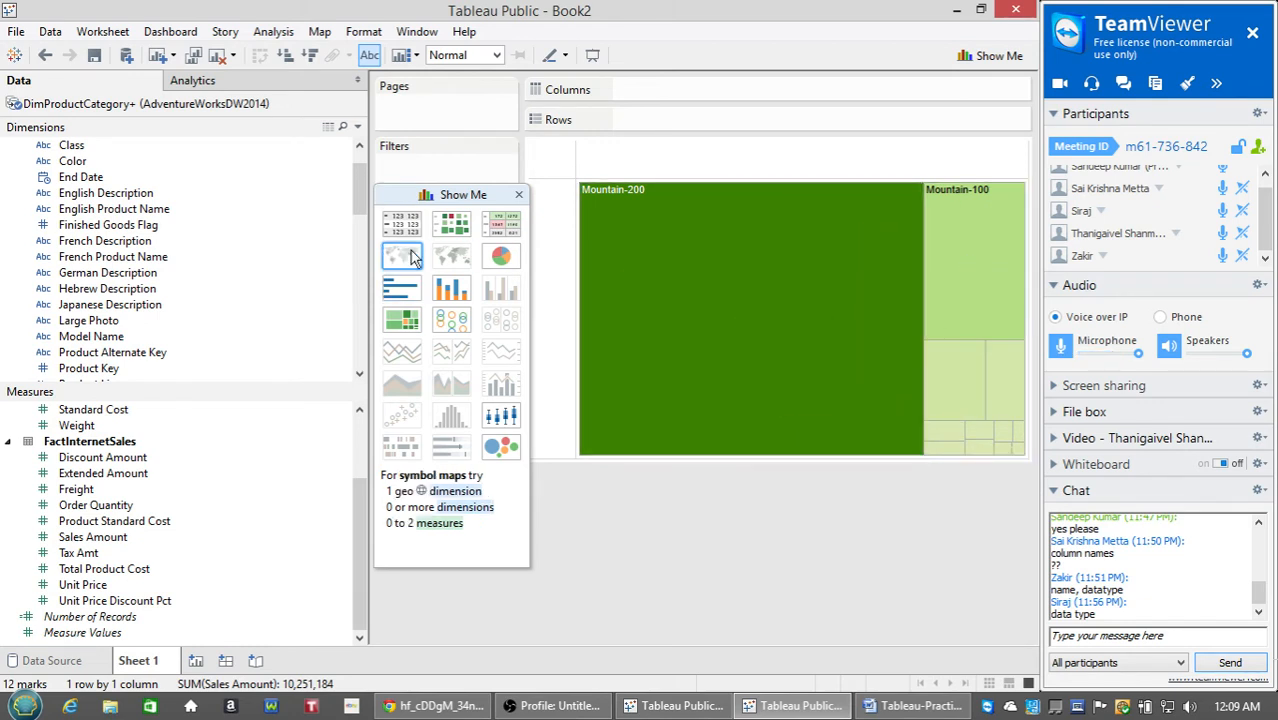
left_click_drag(446, 198, 932, 183)
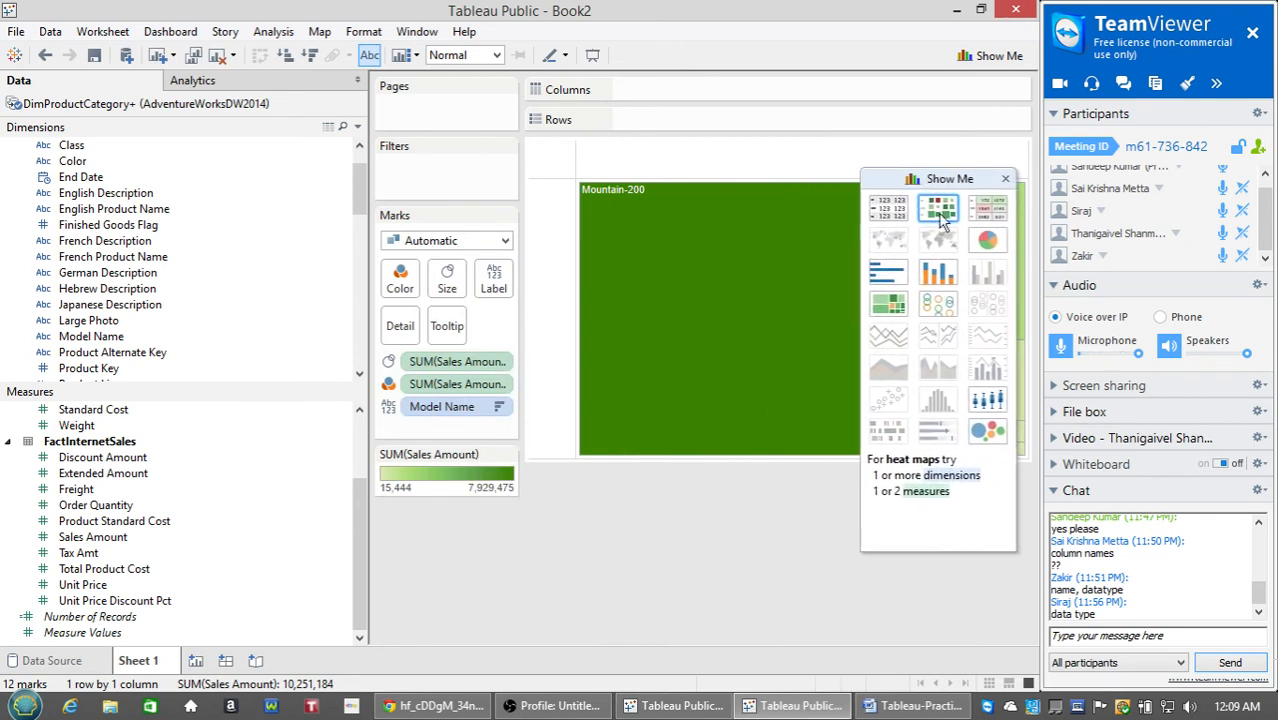
left_click(987, 430)
Move Show Me out of the way and open the Model Name colour legend's menu.
left_click_drag(938, 181, 474, 173)
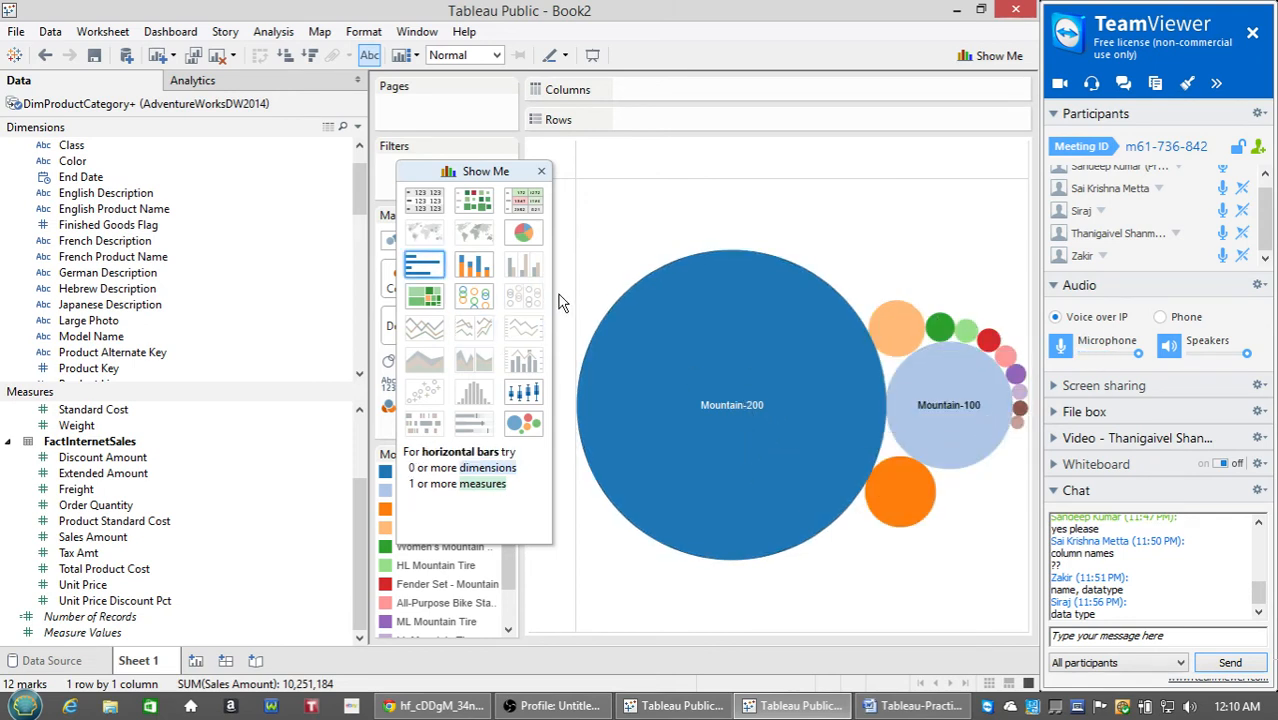
left_click_drag(465, 171, 876, 605)
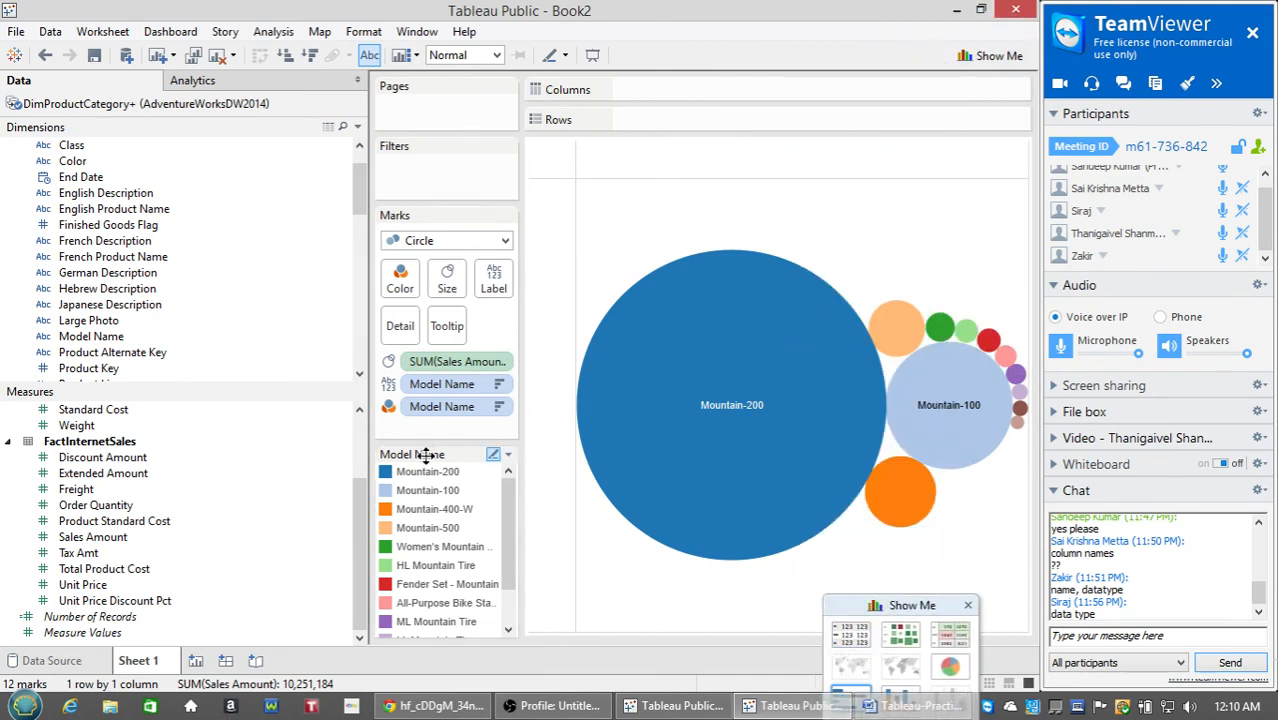
left_click(500, 407)
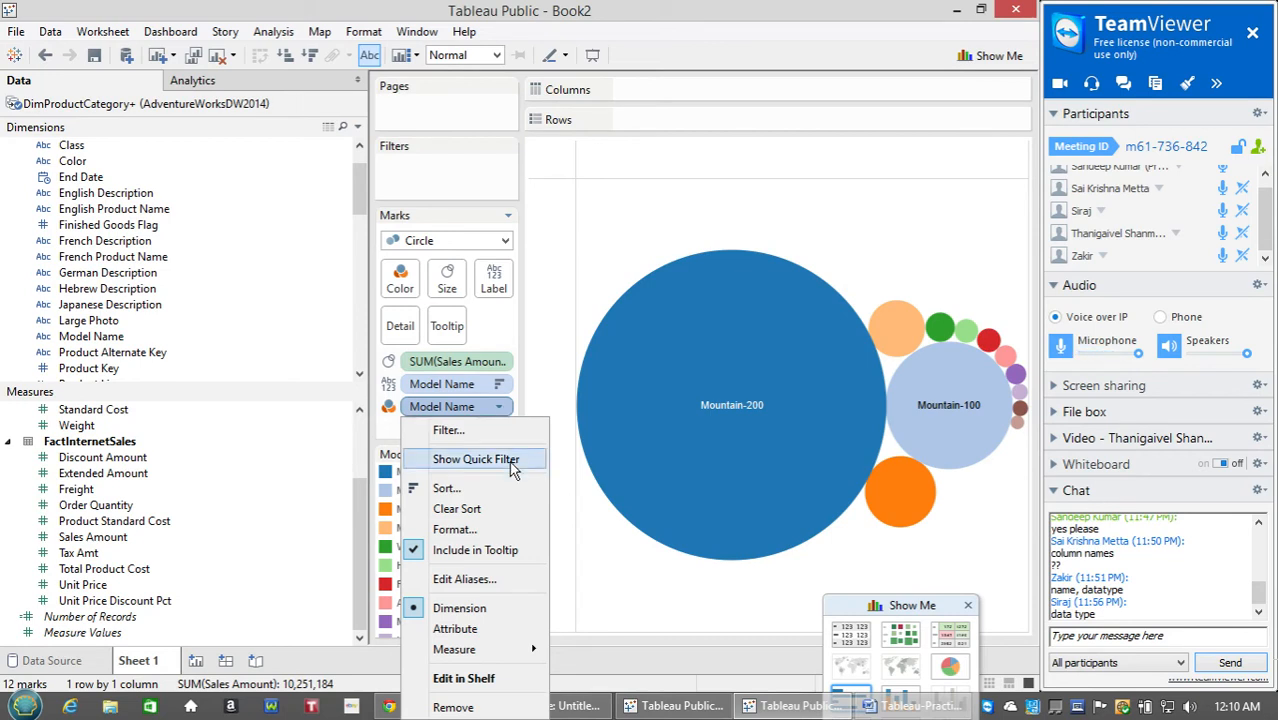
left_click(575, 632)
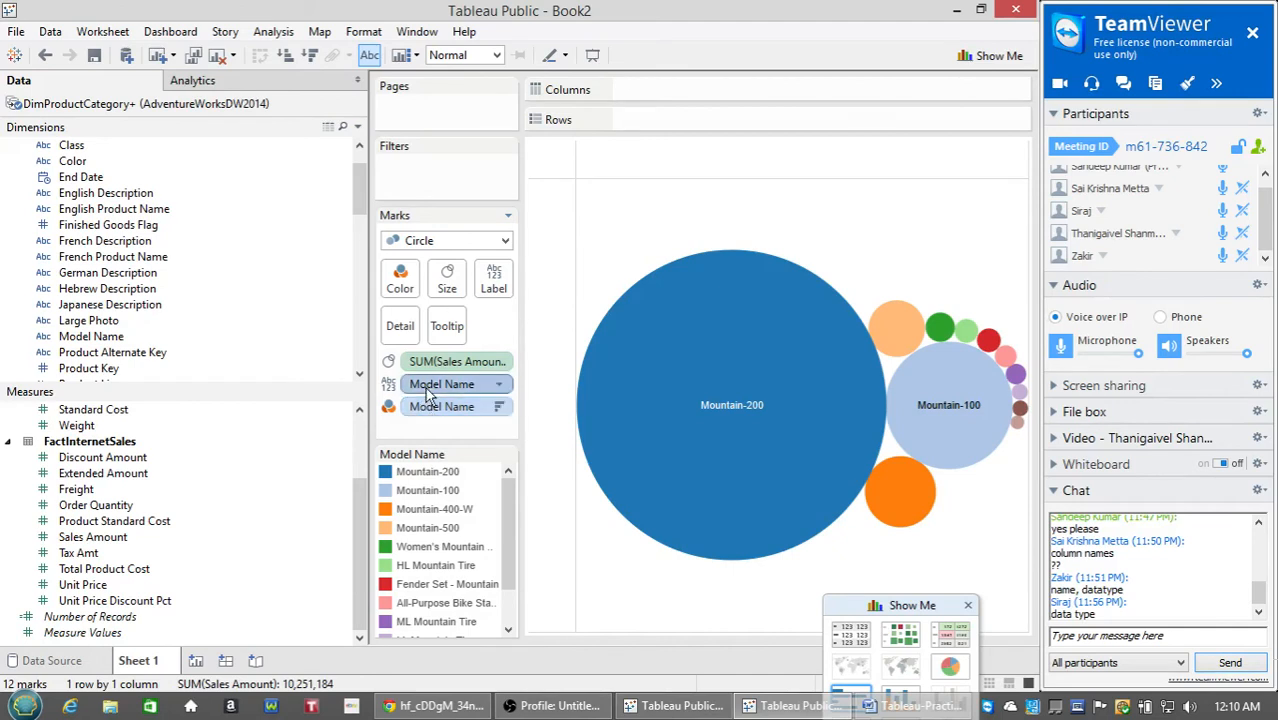
scroll(505, 477, "down", 2)
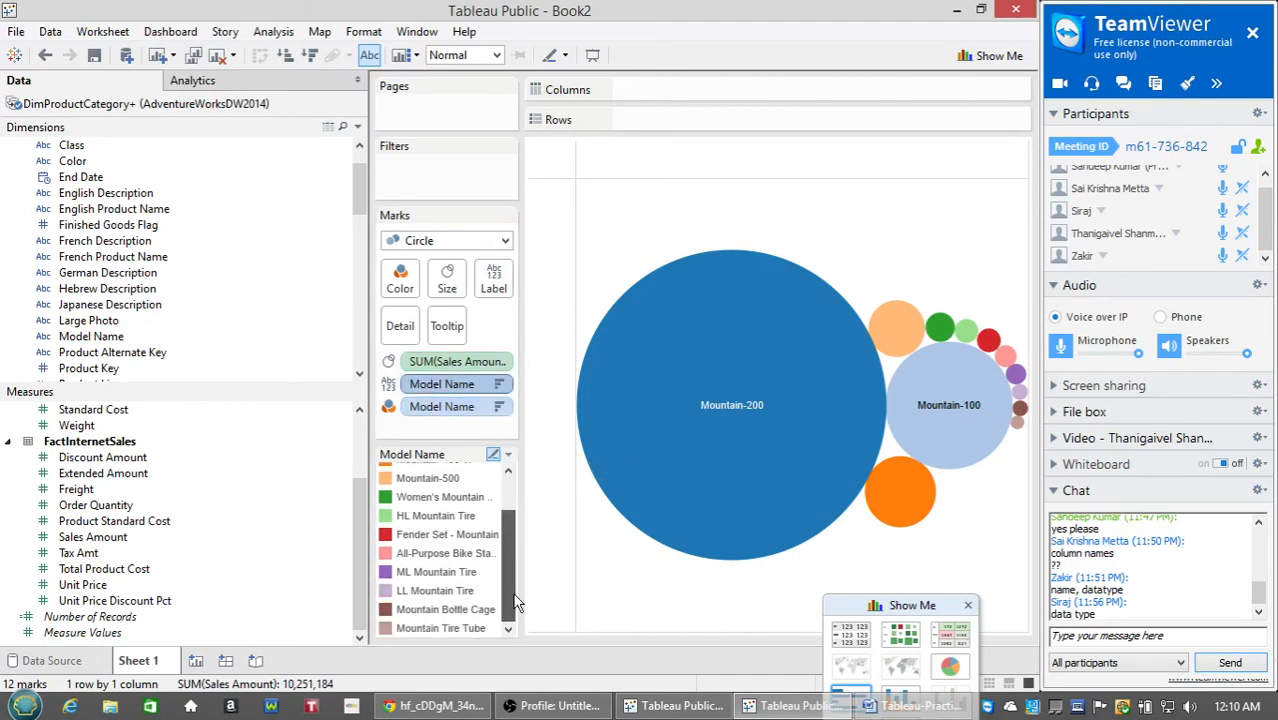
left_click(507, 455)
Open Edit Colors for Model Name and pick Gray 5, closing without assigning it.
left_click(497, 476)
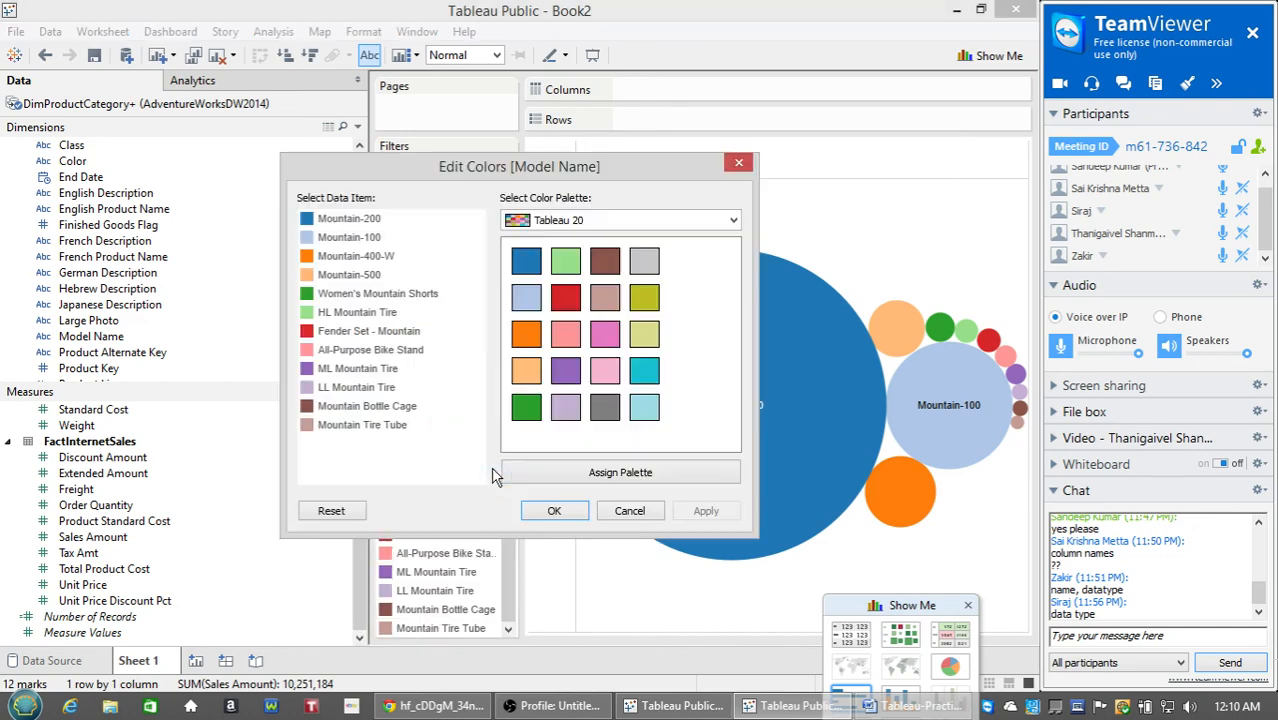
left_click(622, 509)
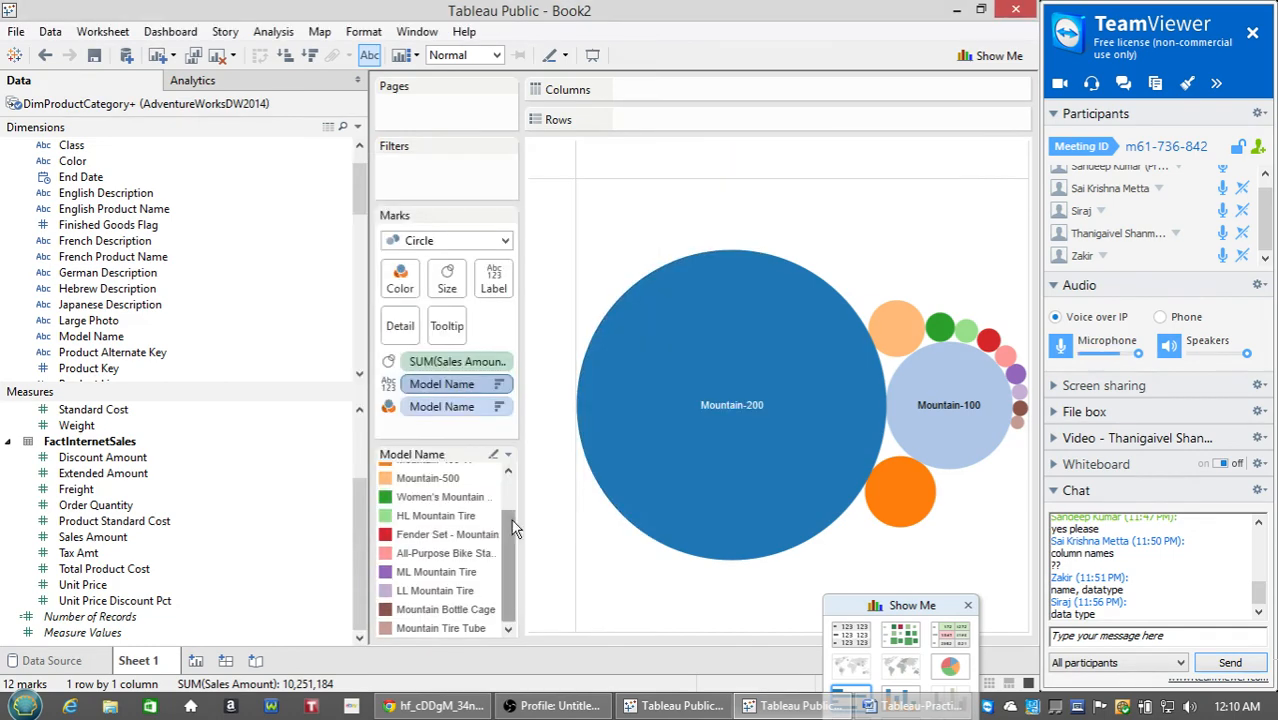
left_click_drag(510, 525, 505, 457)
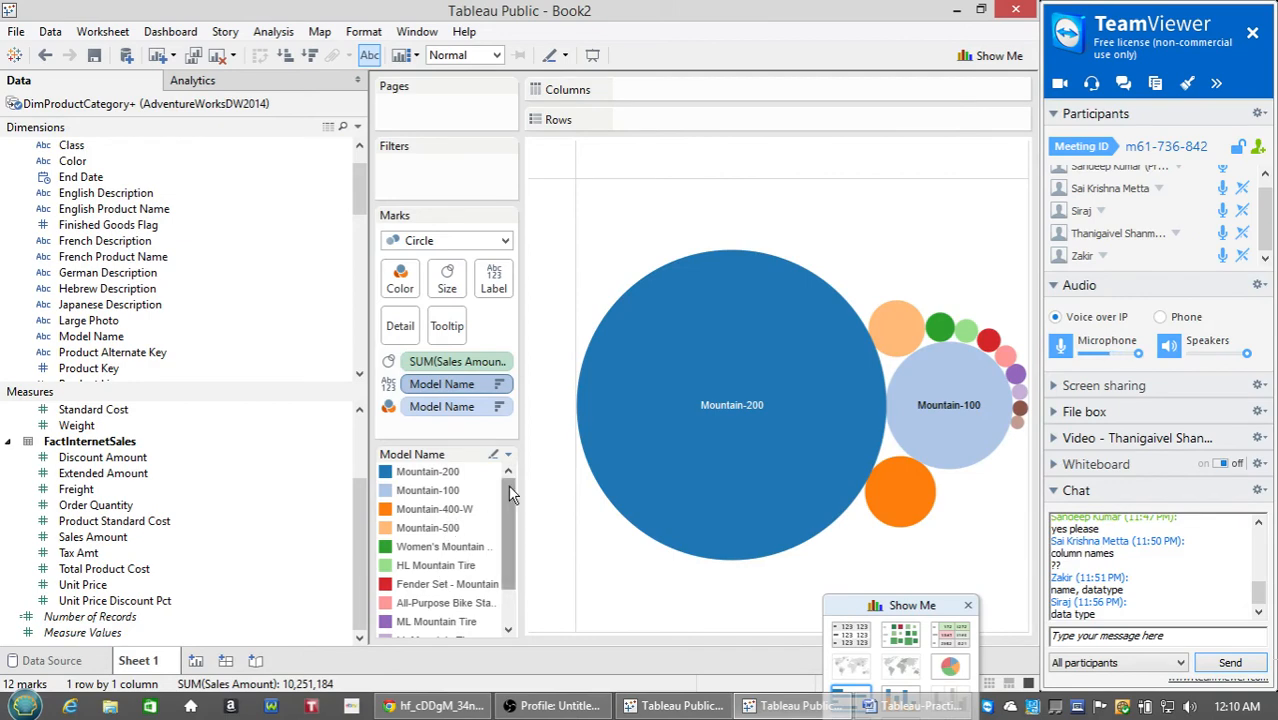
left_click(507, 455)
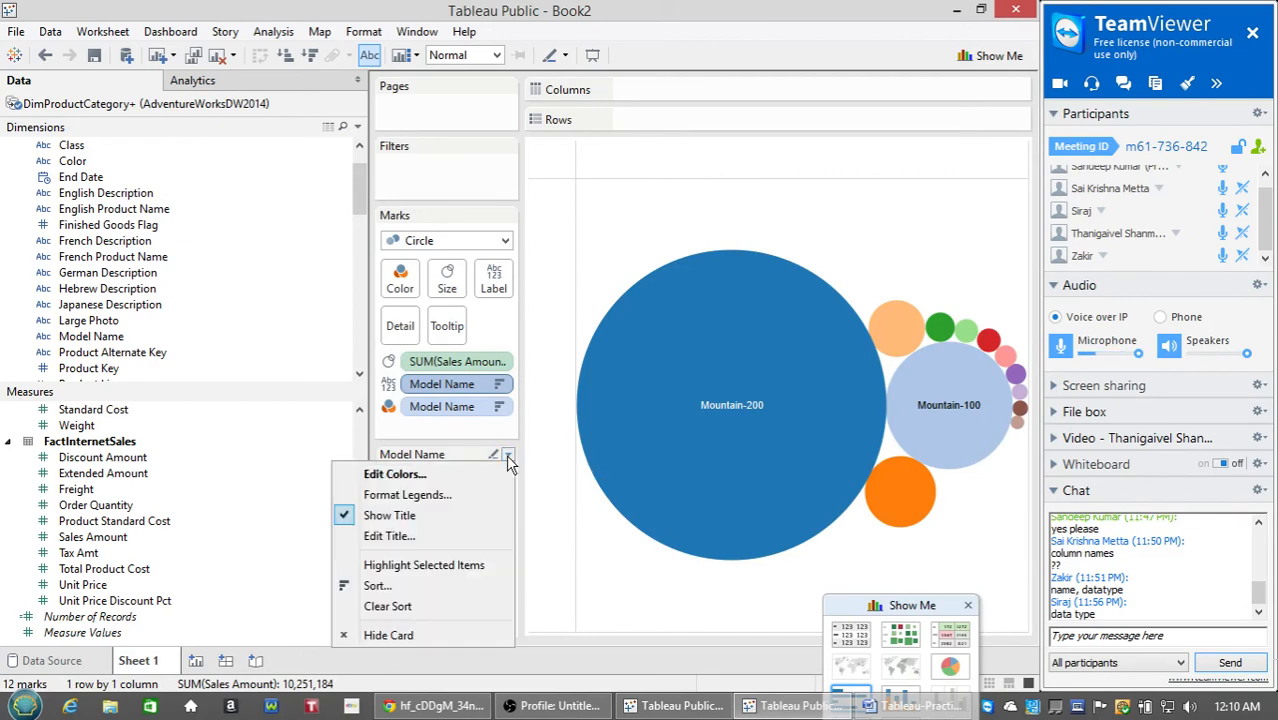
left_click(437, 486)
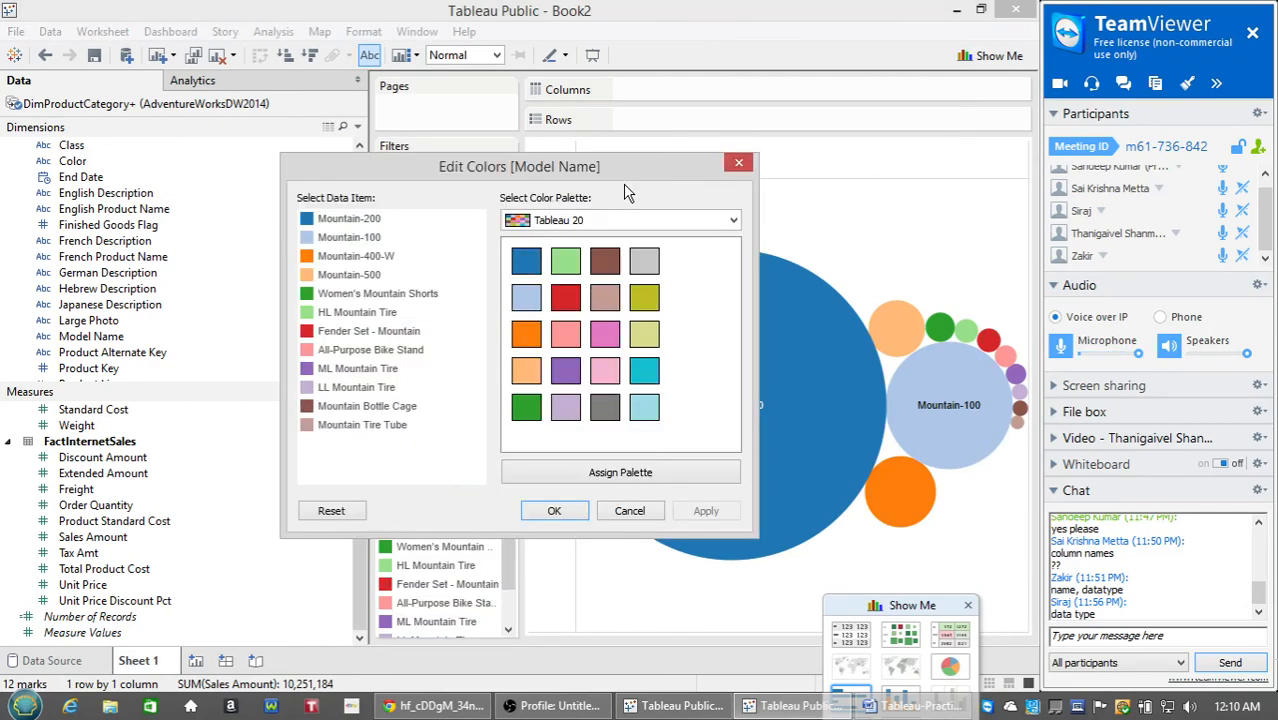
left_click_drag(622, 172, 367, 198)
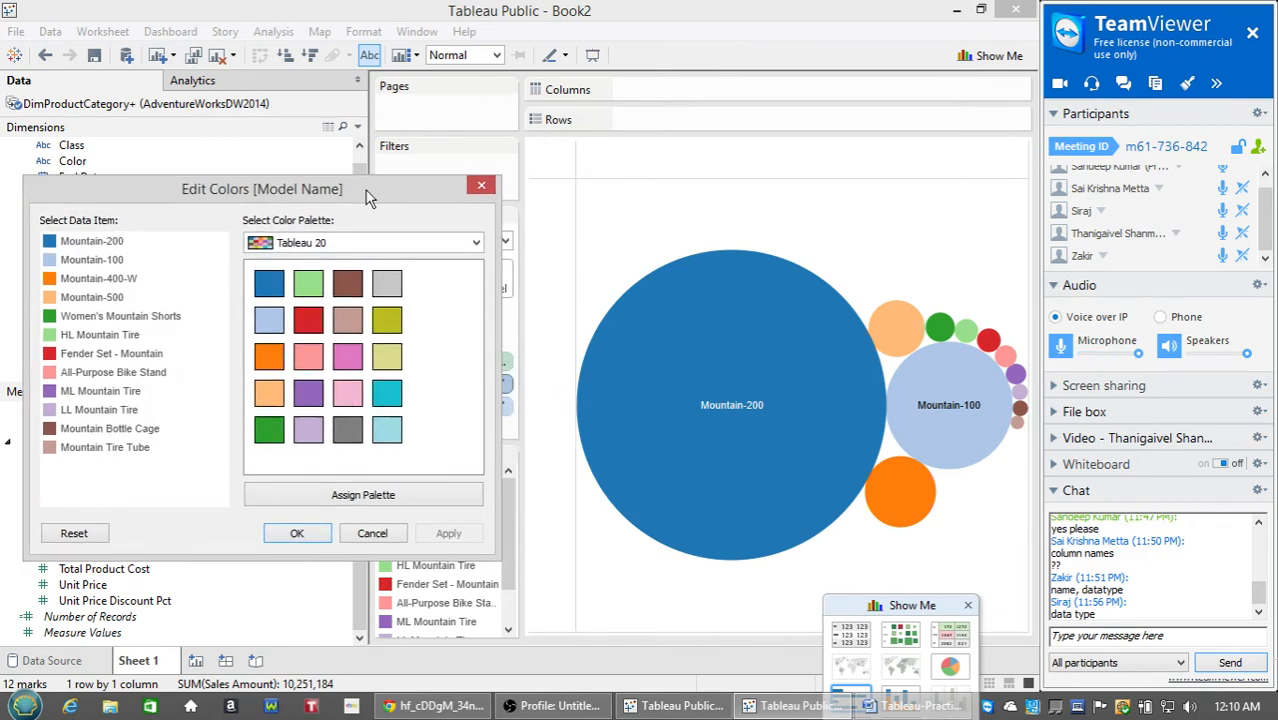
left_click(97, 243)
left_click(99, 258)
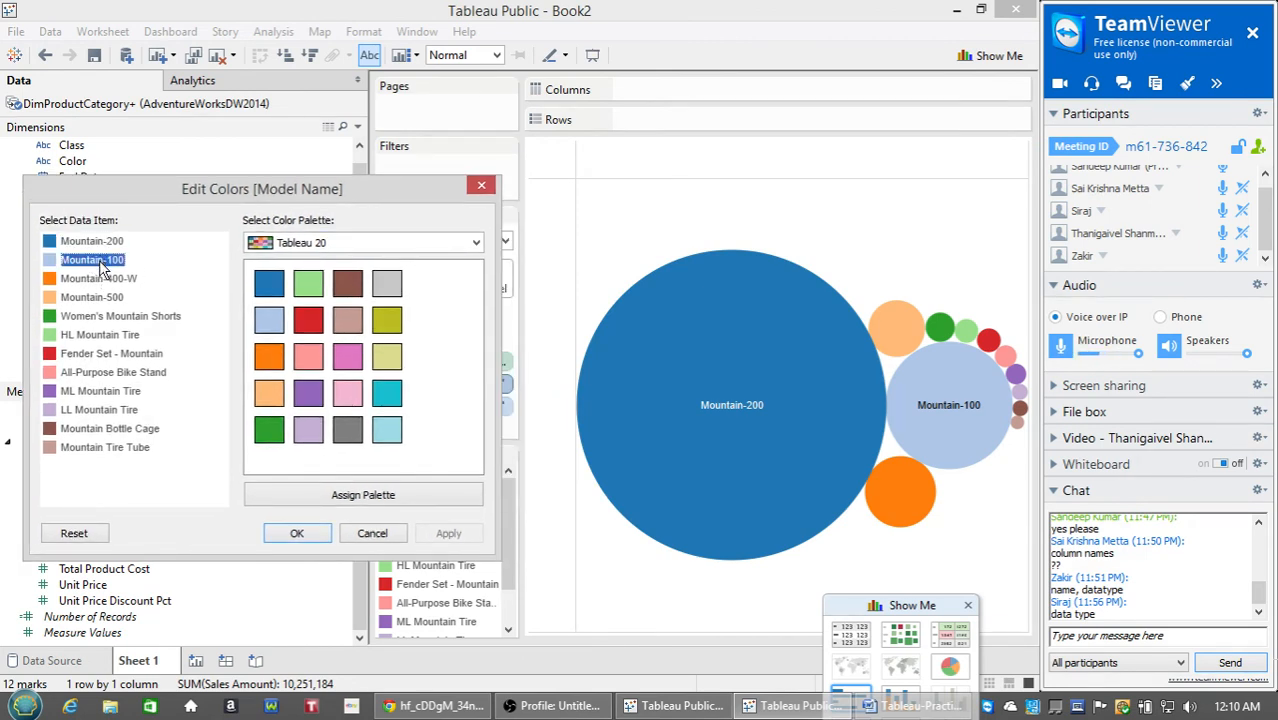
left_click(105, 280)
left_click(87, 248)
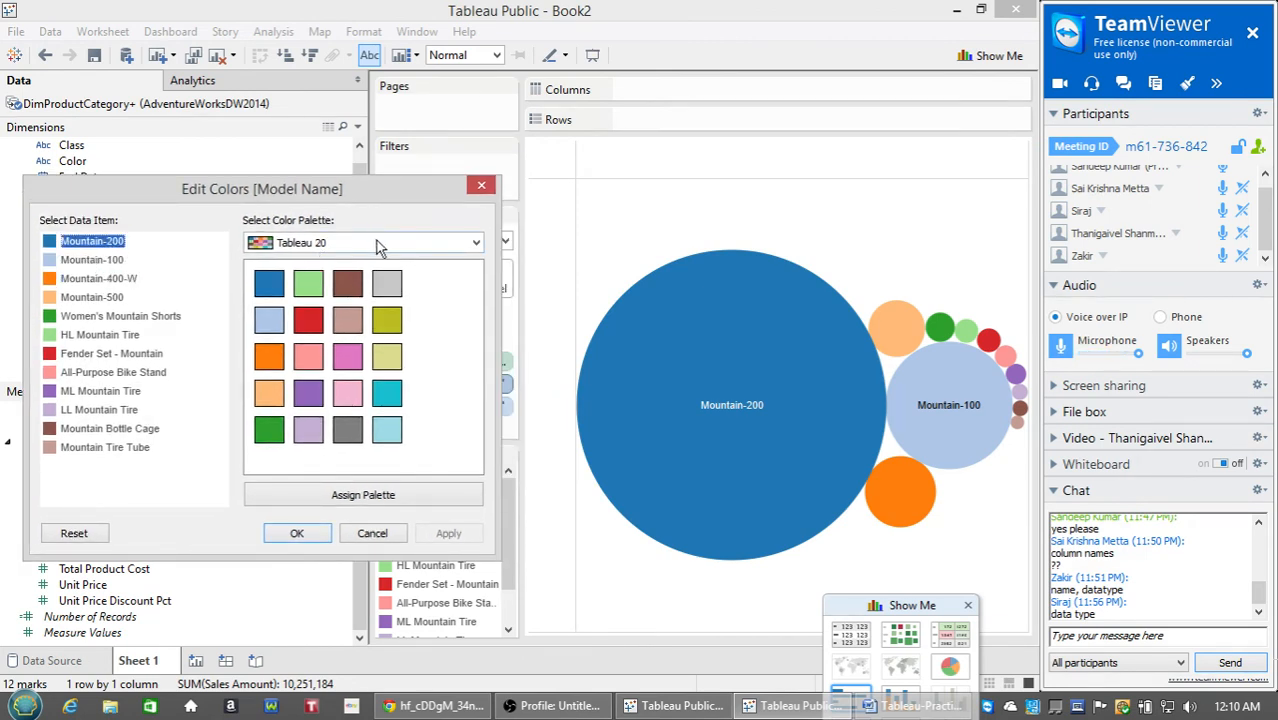
left_click(378, 244)
left_click(359, 335)
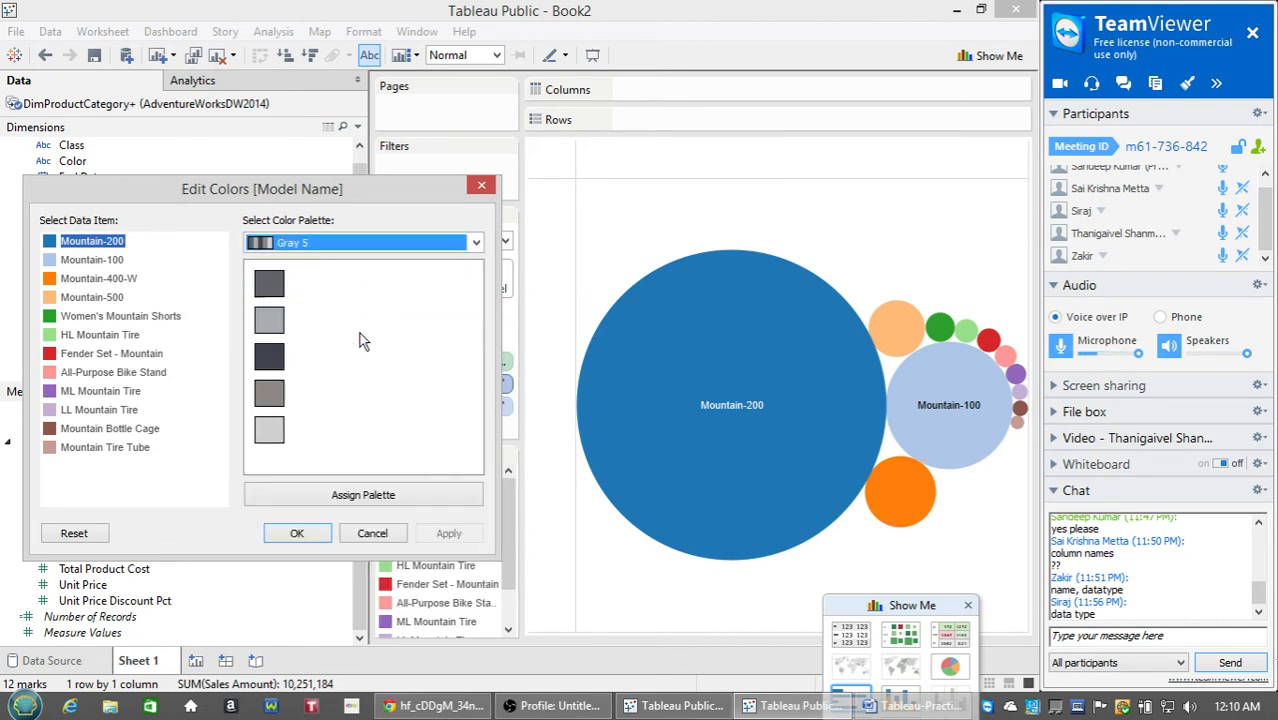
left_click(297, 533)
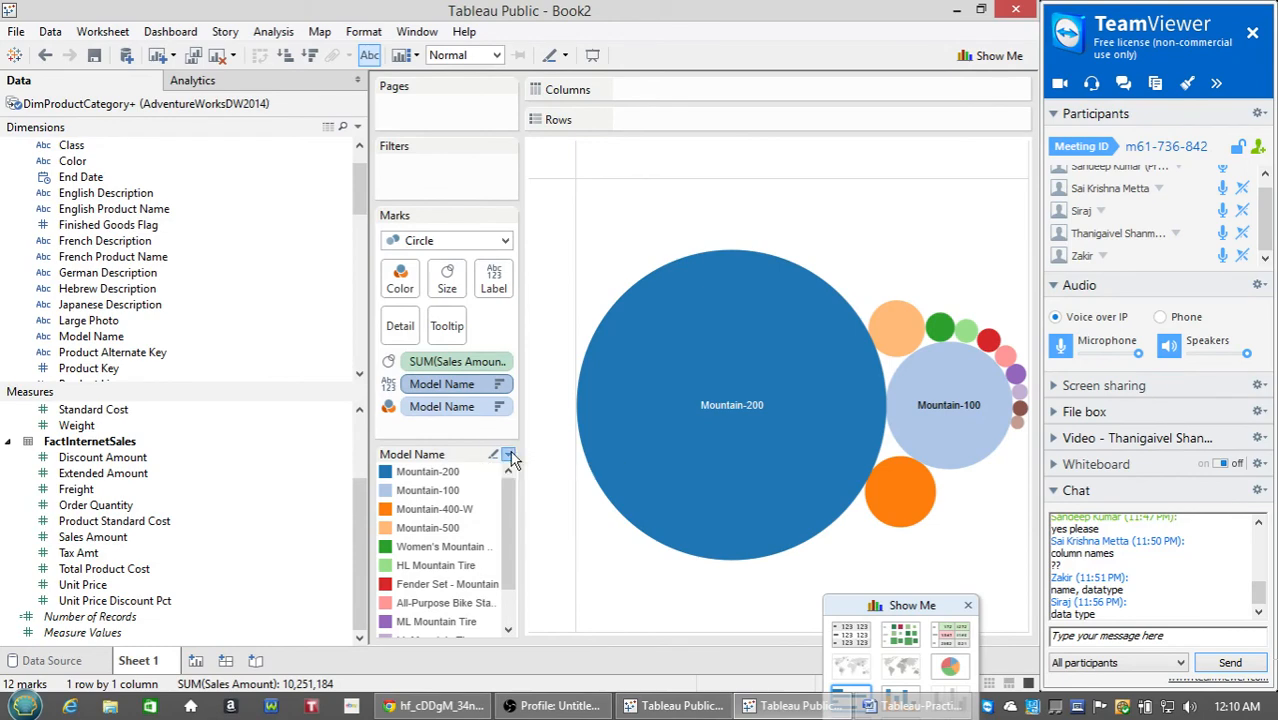
Assign the Gray 5 palette to all 12 models, accepting the reused-colours warning.
left_click(508, 454)
left_click(453, 478)
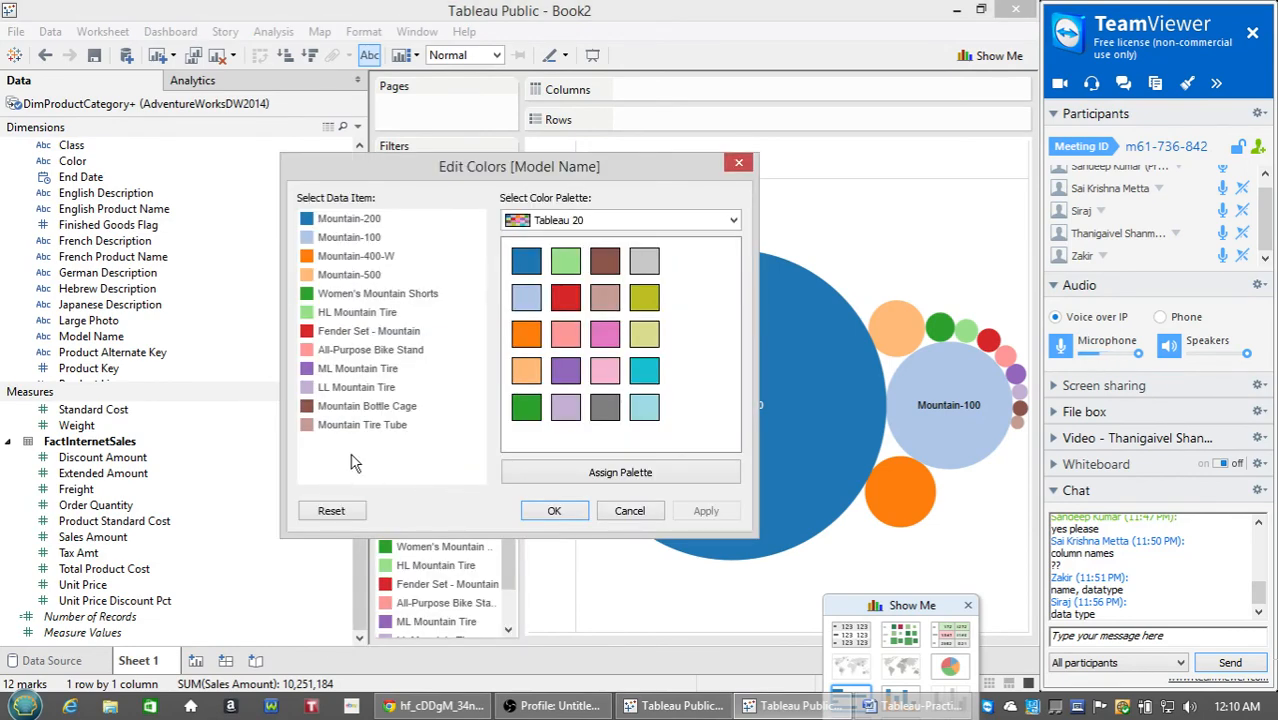
left_click(585, 222)
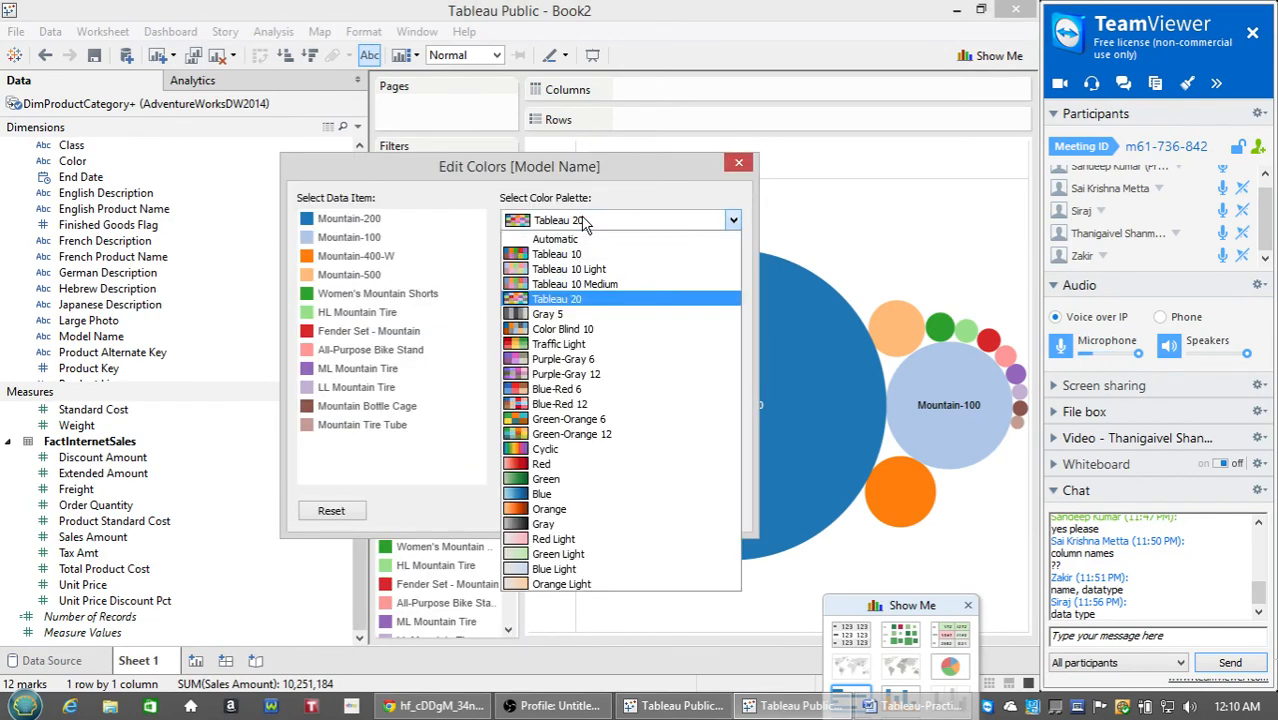
left_click(577, 315)
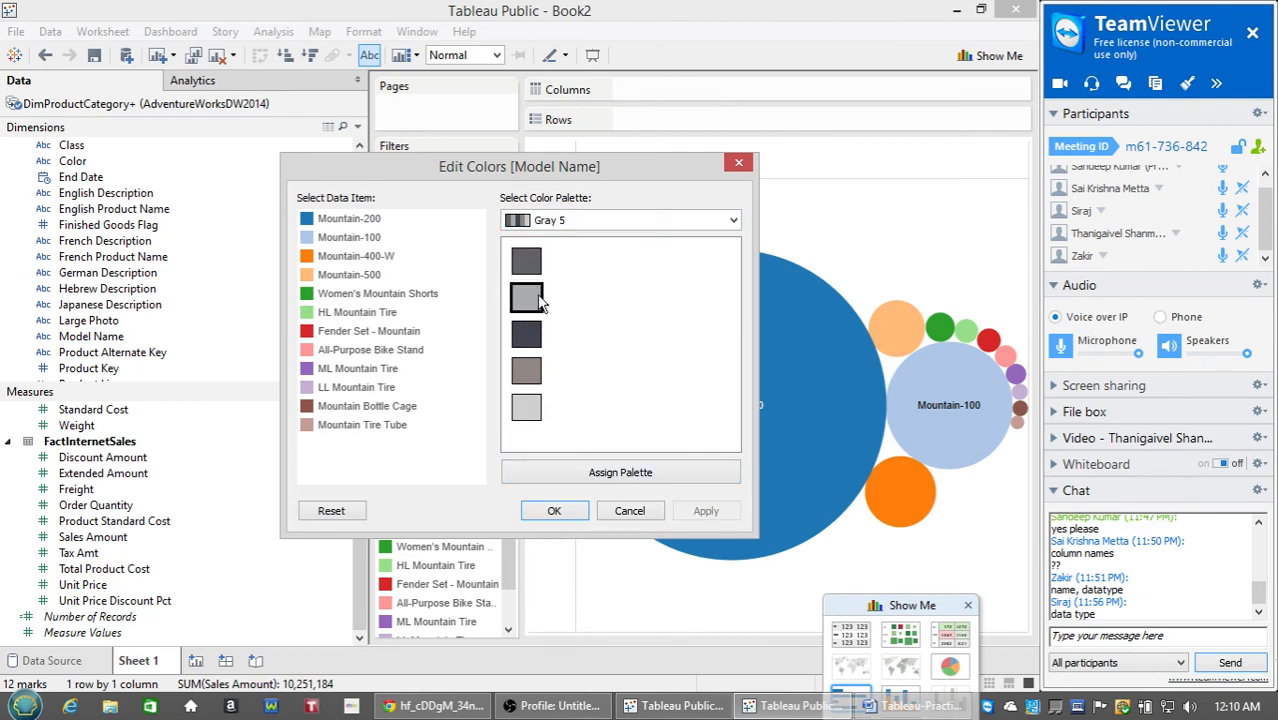
left_click(580, 474)
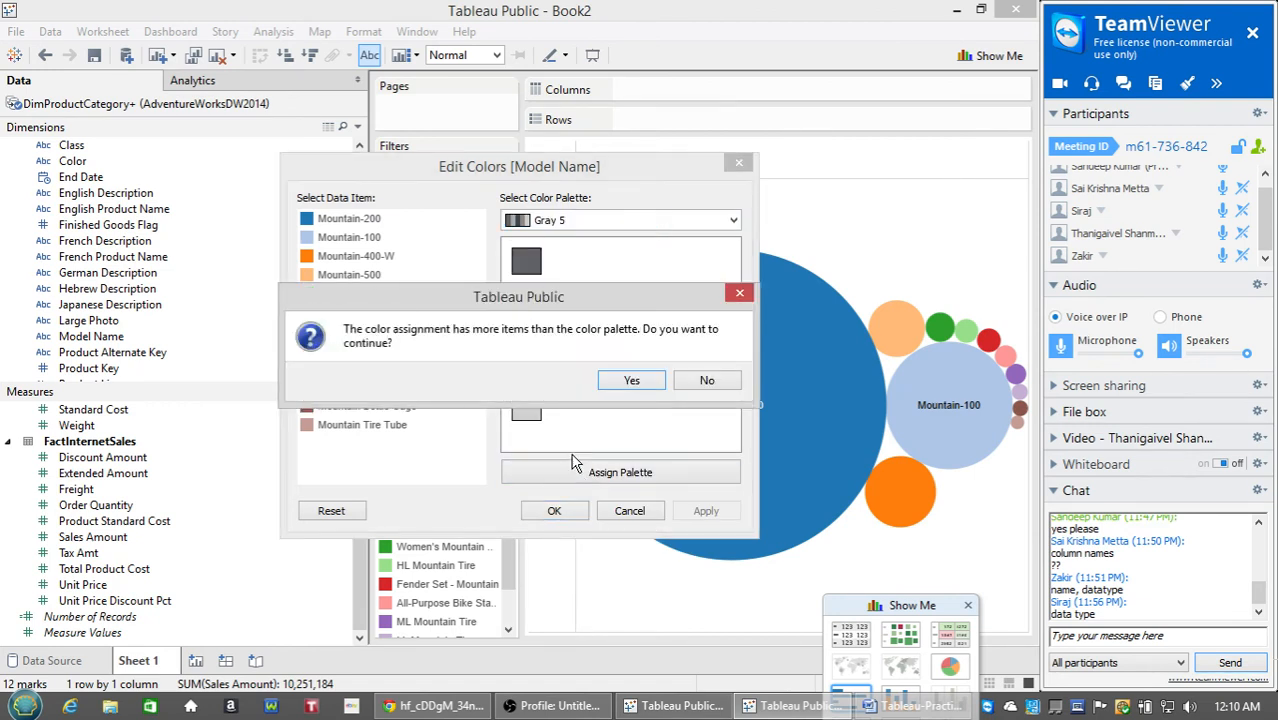
left_click(632, 385)
left_click(562, 512)
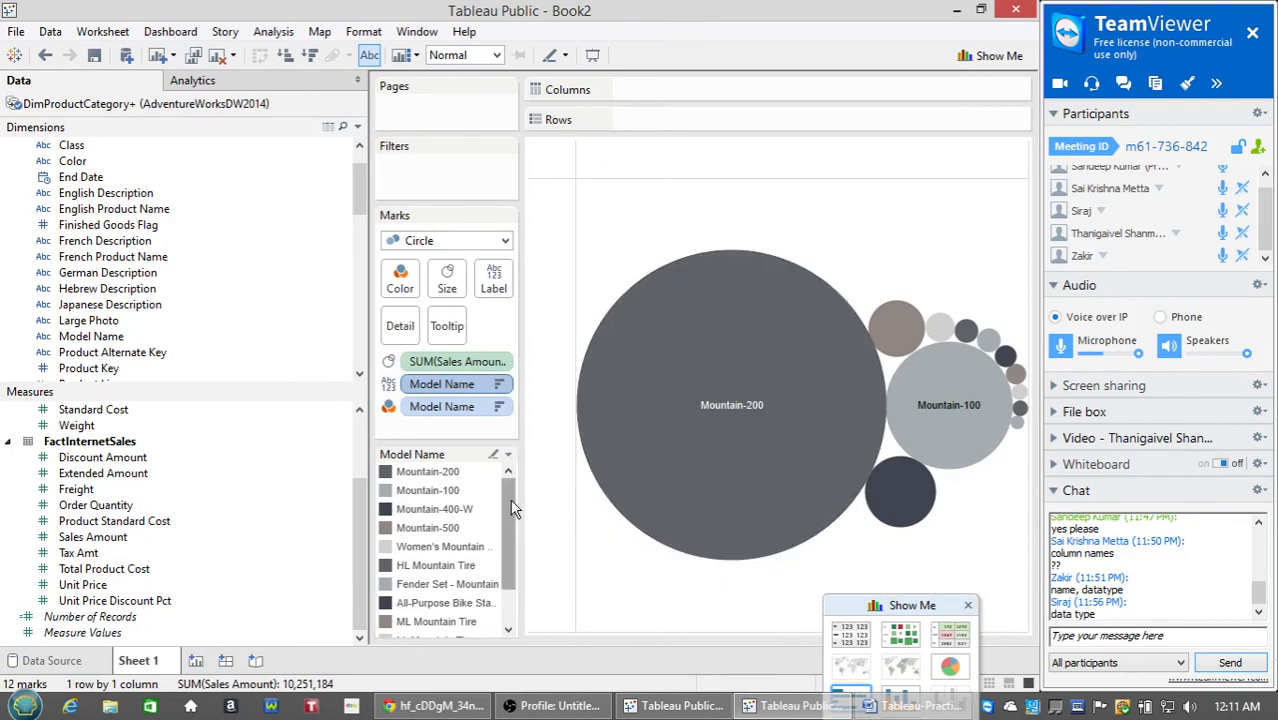
mouse_move(931, 502)
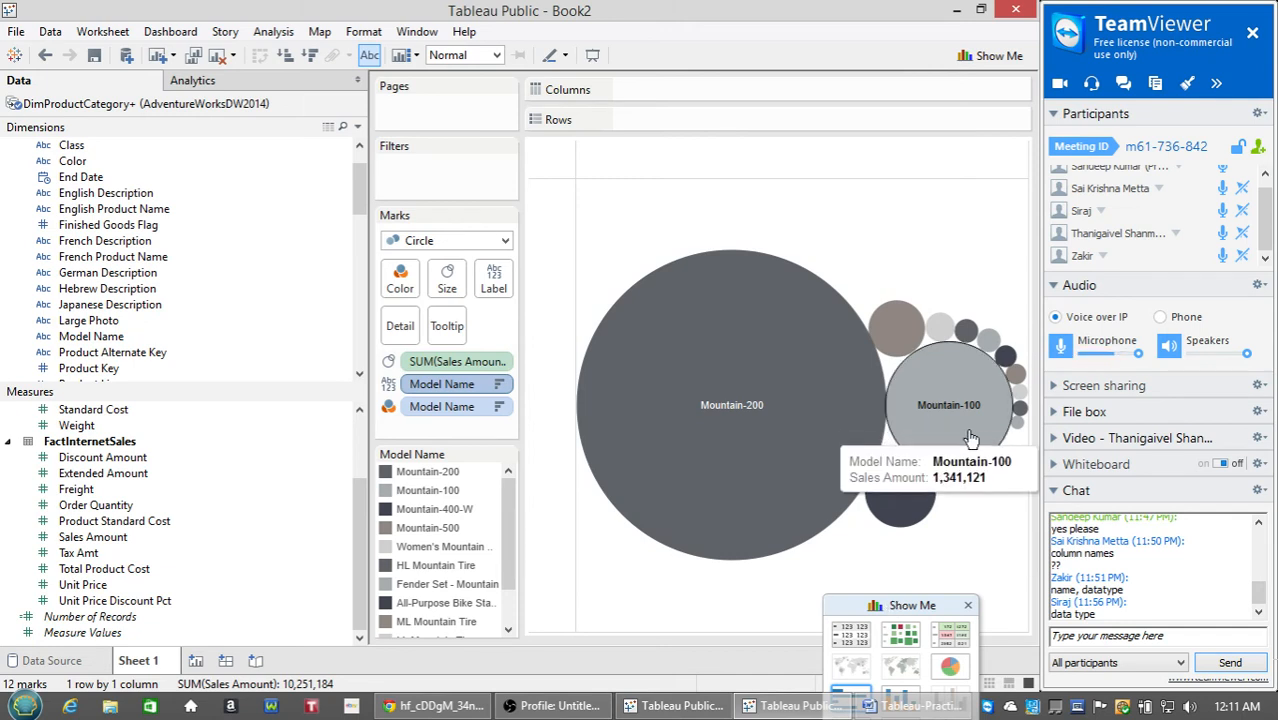
mouse_move(1017, 432)
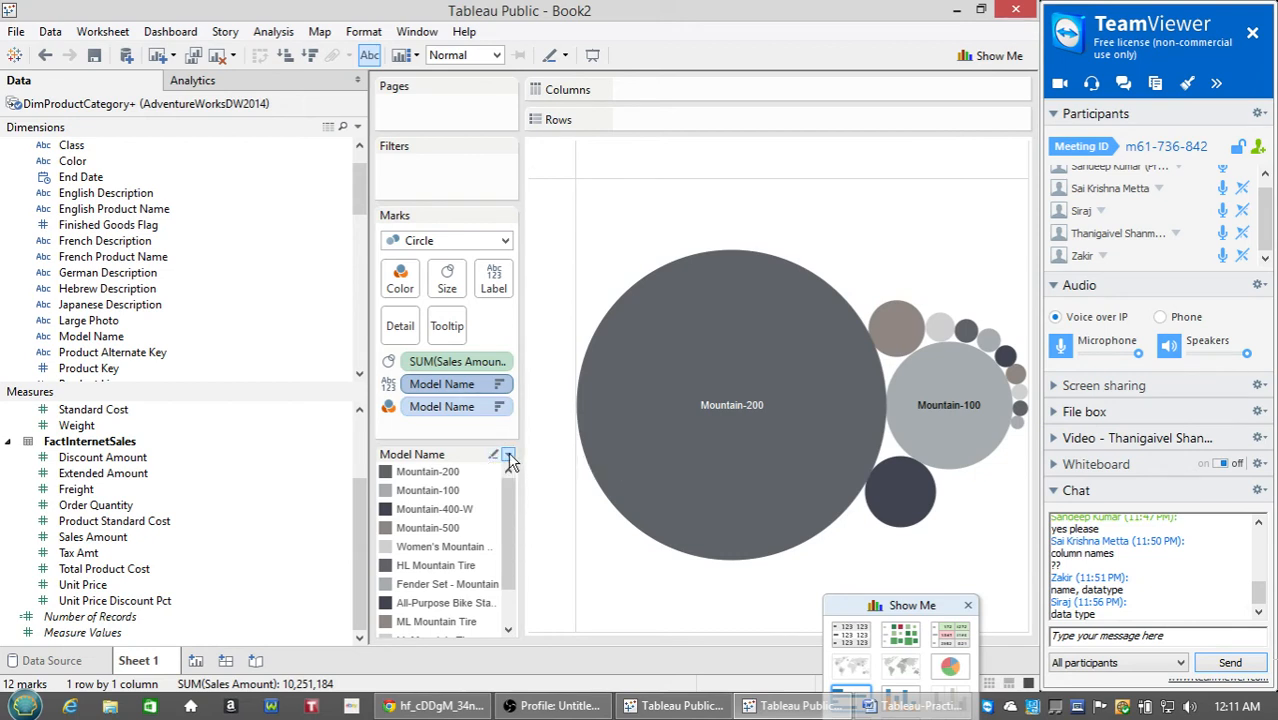
left_click_drag(509, 488, 507, 524)
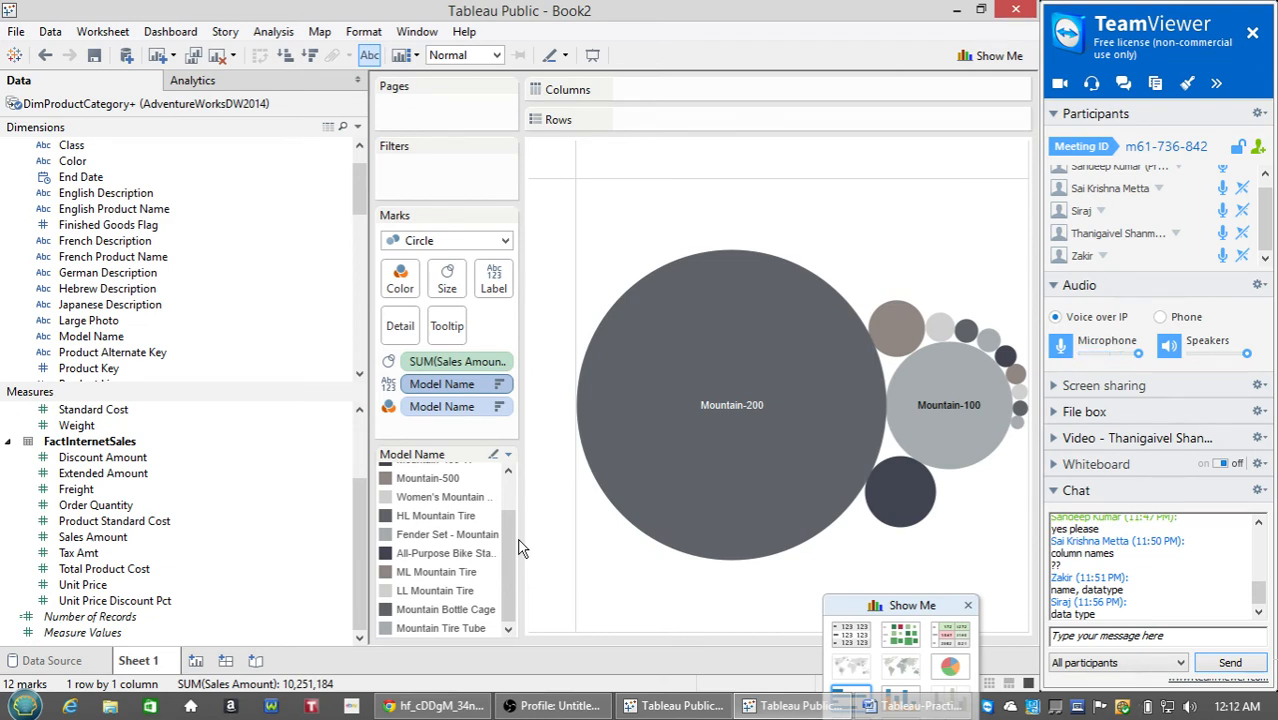
key("XF86MonBrightnessDown")
key("XF86MonBrightnessDown")
key("XF86MonBrightnessDown")
key("XF86MonBrightnessDown")
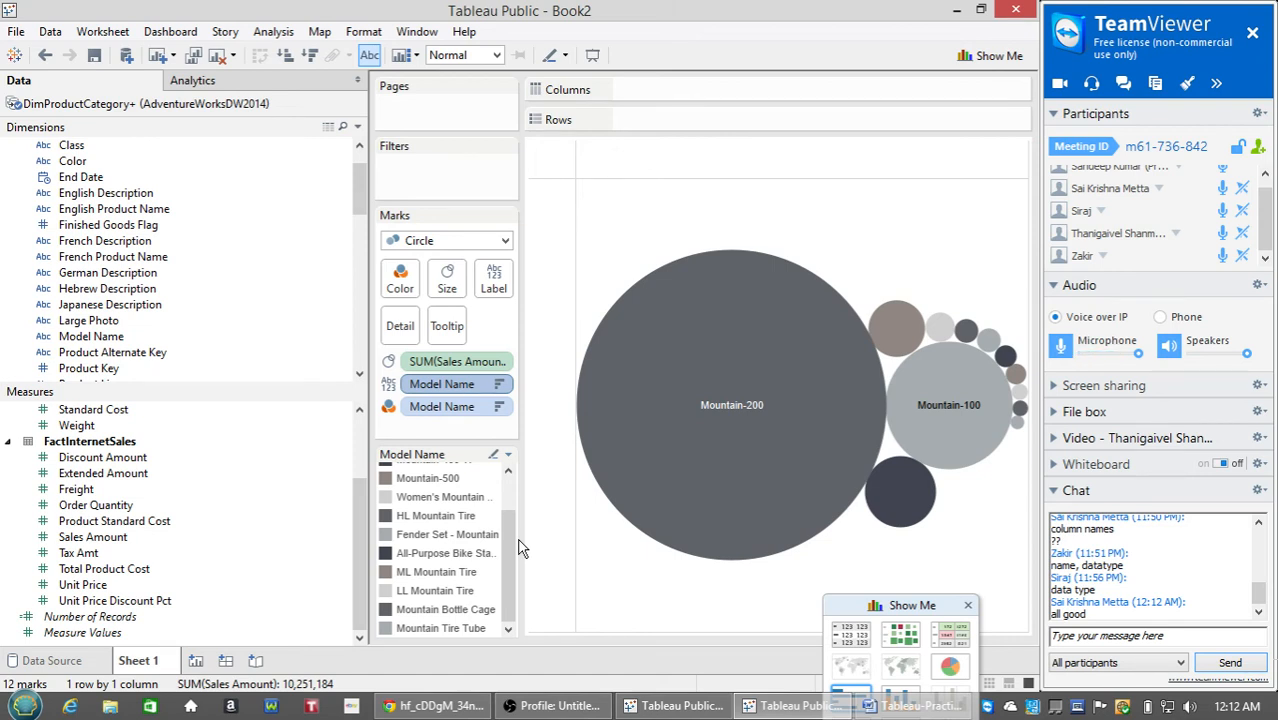
key("XF86MonBrightnessDown")
key("XF86MonBrightnessDown")
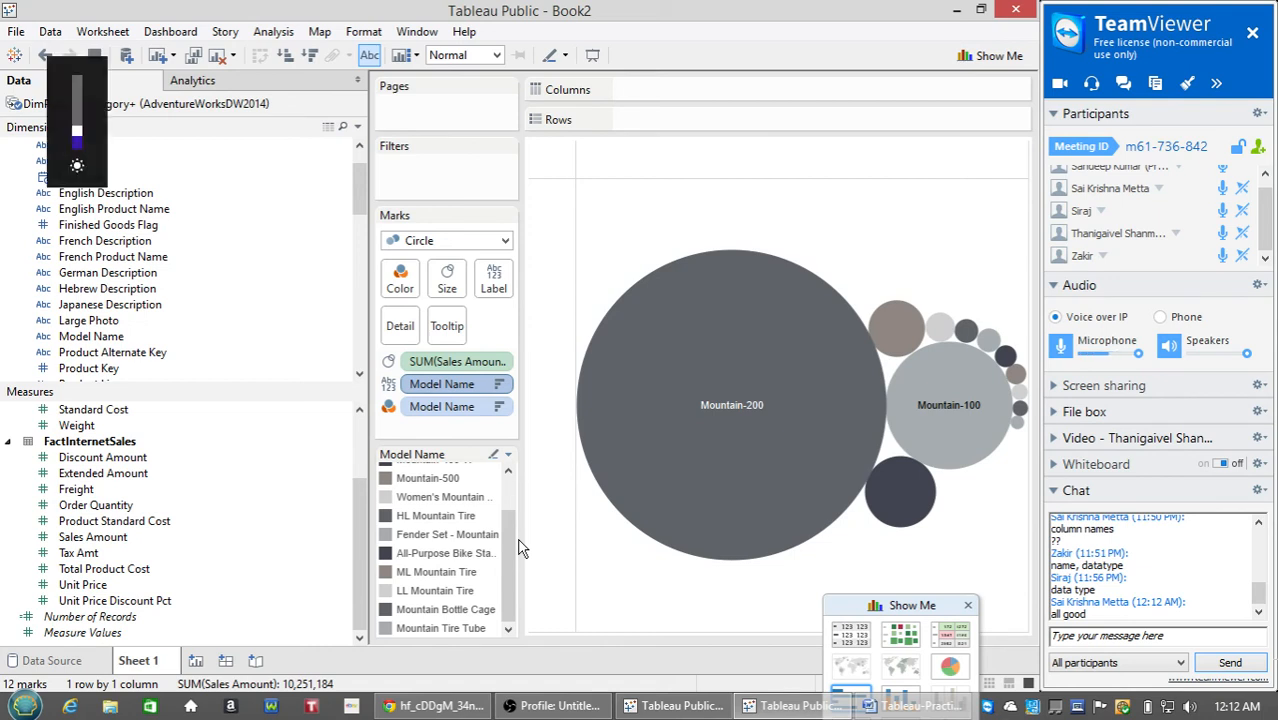
key("XF86MonBrightnessUp")
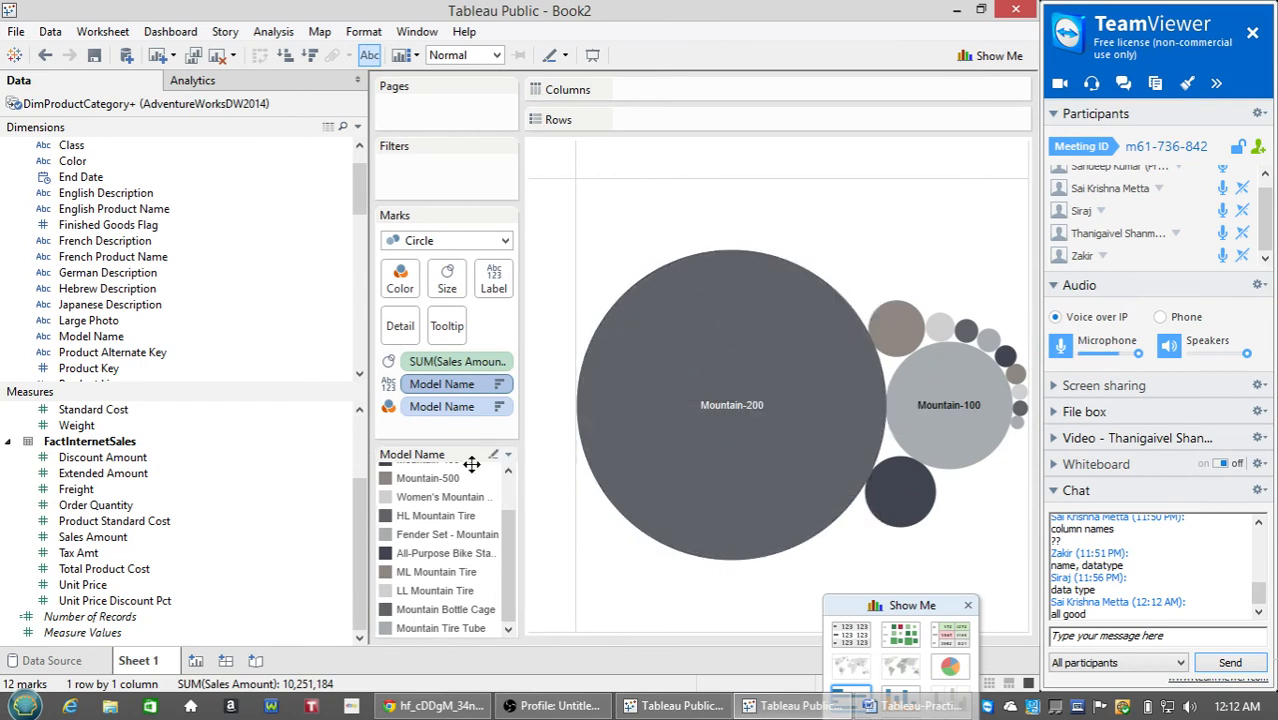
On a new worksheet, list the English Product Subcategory Name values as table rows.
left_click(197, 662)
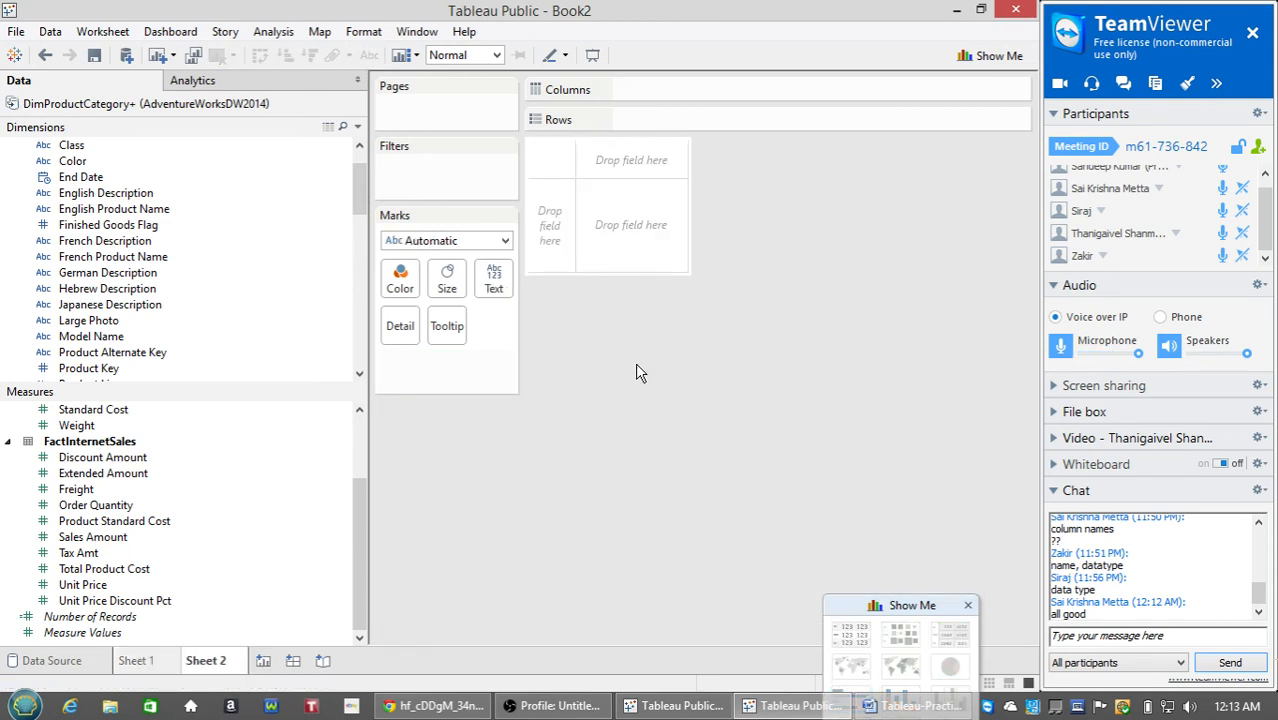
left_click_drag(353, 496, 357, 440)
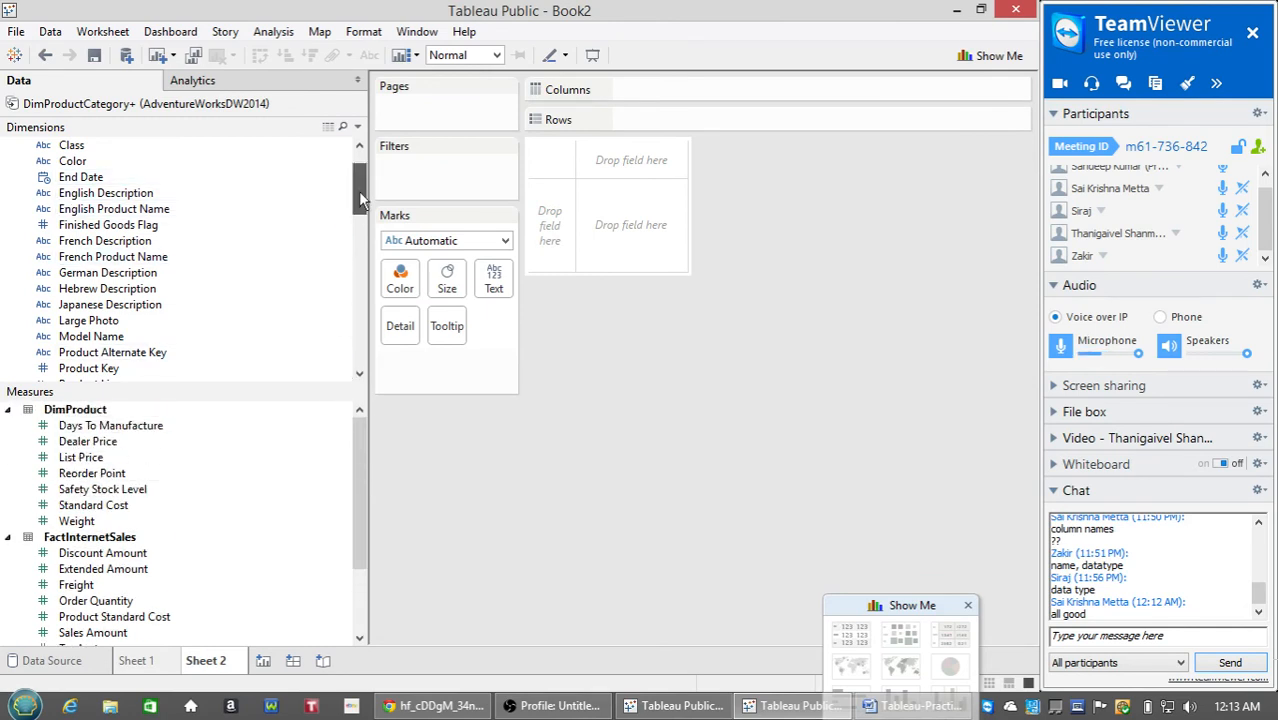
left_click_drag(359, 192, 353, 287)
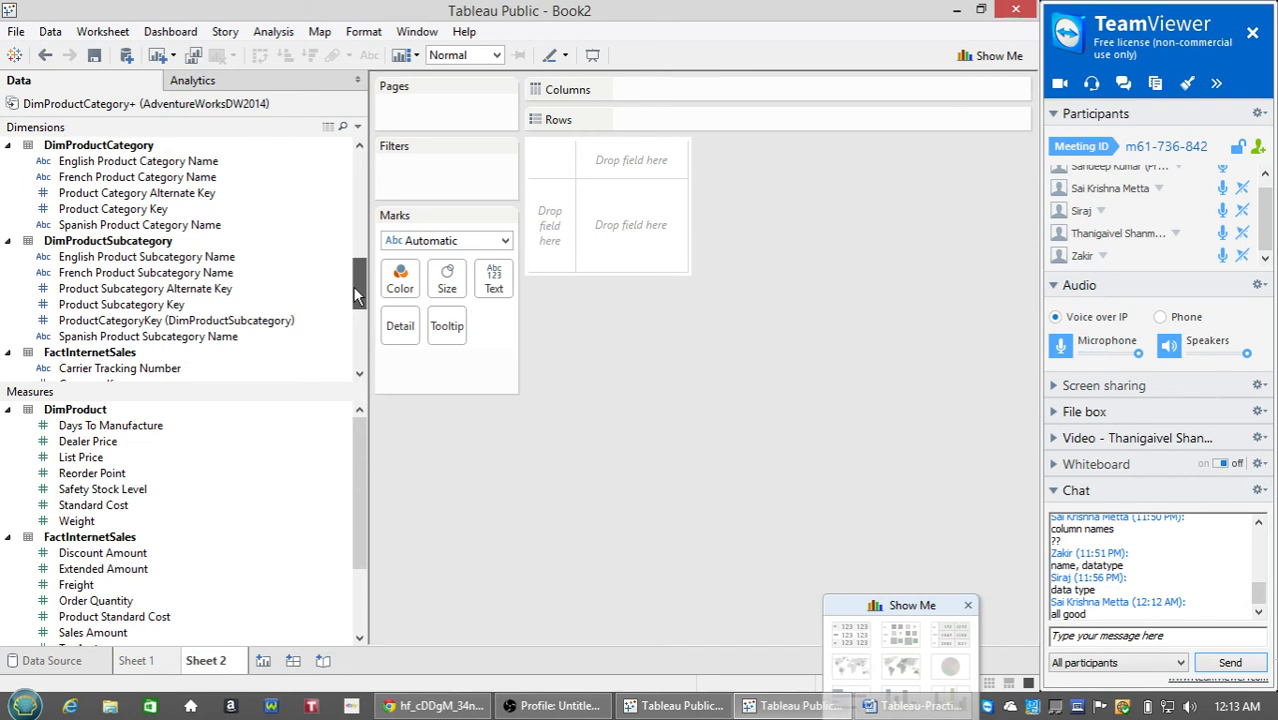
left_click(174, 262)
left_click_drag(177, 268, 550, 225)
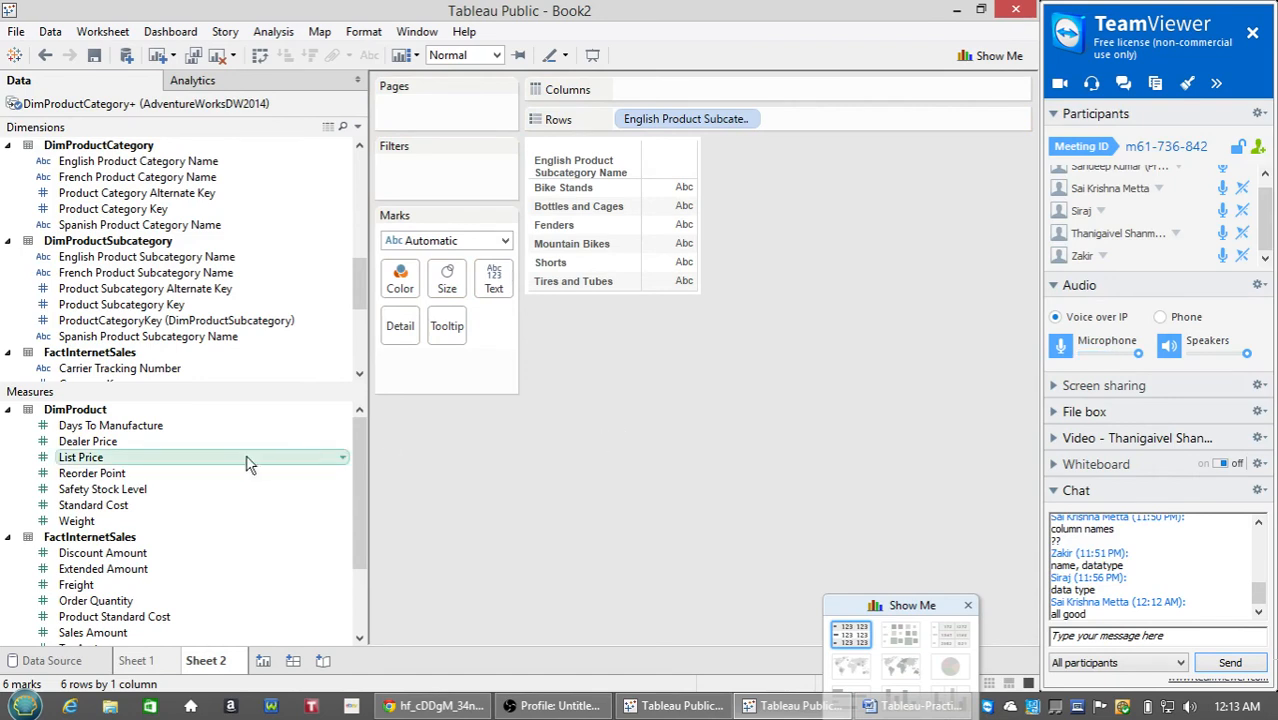
Show summed Sales Amount per subcategory, dropping the Order Quantity values from the table.
left_click_drag(356, 279, 358, 310)
left_click_drag(358, 464, 360, 521)
left_click_drag(125, 506, 666, 288)
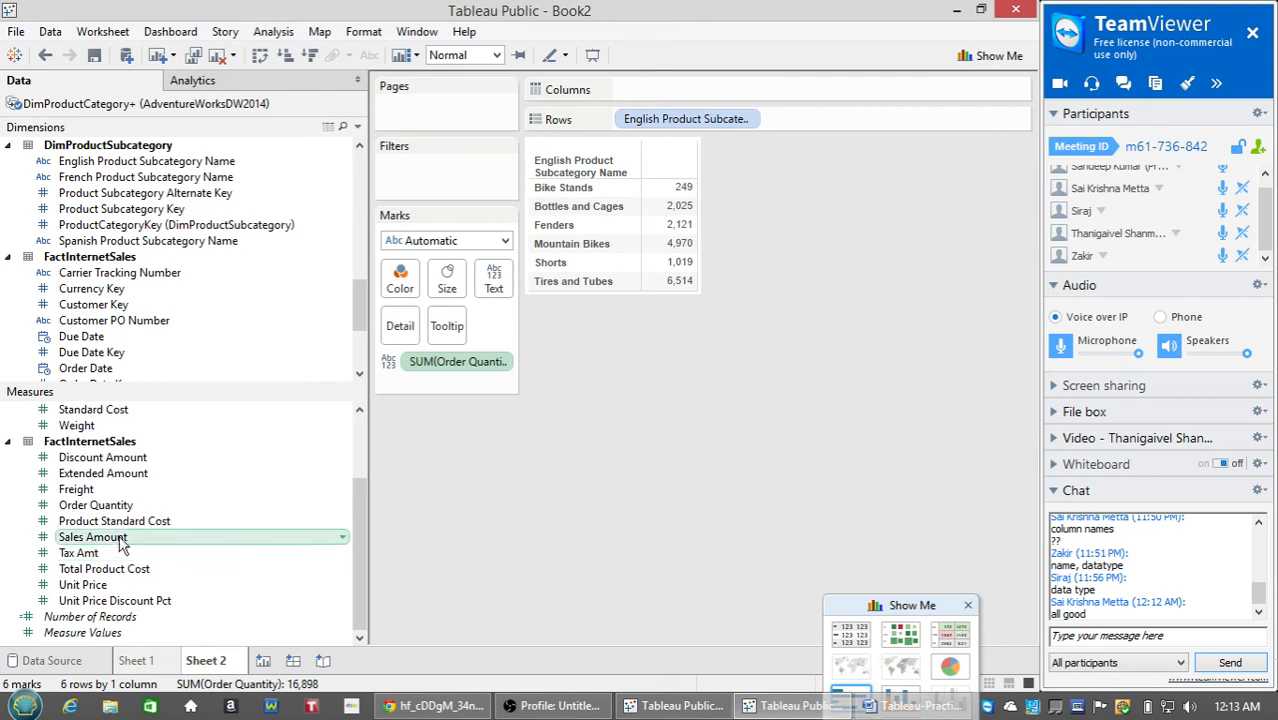
mouse_move(120, 537)
left_mouse_down()
mouse_move(243, 510)
mouse_move(704, 290)
mouse_move(696, 251)
mouse_move(703, 262)
mouse_move(800, 256)
mouse_move(797, 114)
mouse_move(467, 398)
mouse_move(452, 288)
mouse_move(448, 392)
mouse_move(505, 280)
left_mouse_up()
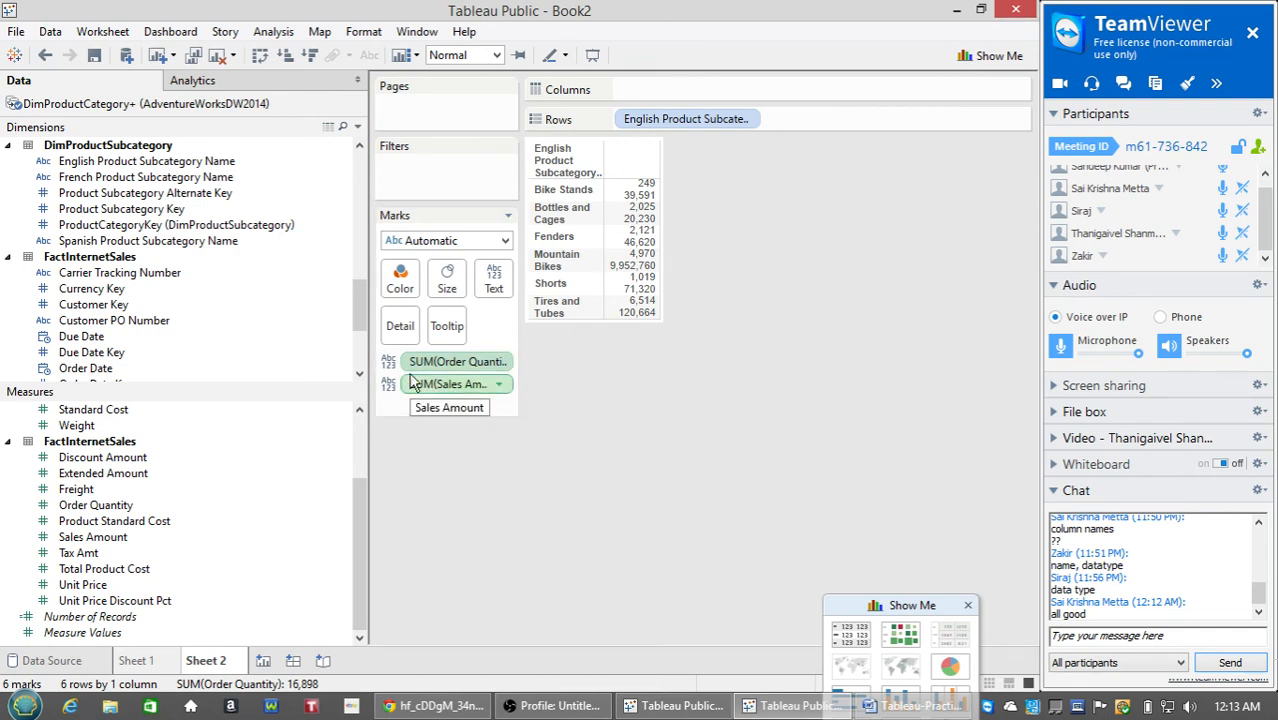
left_click_drag(414, 362, 183, 497)
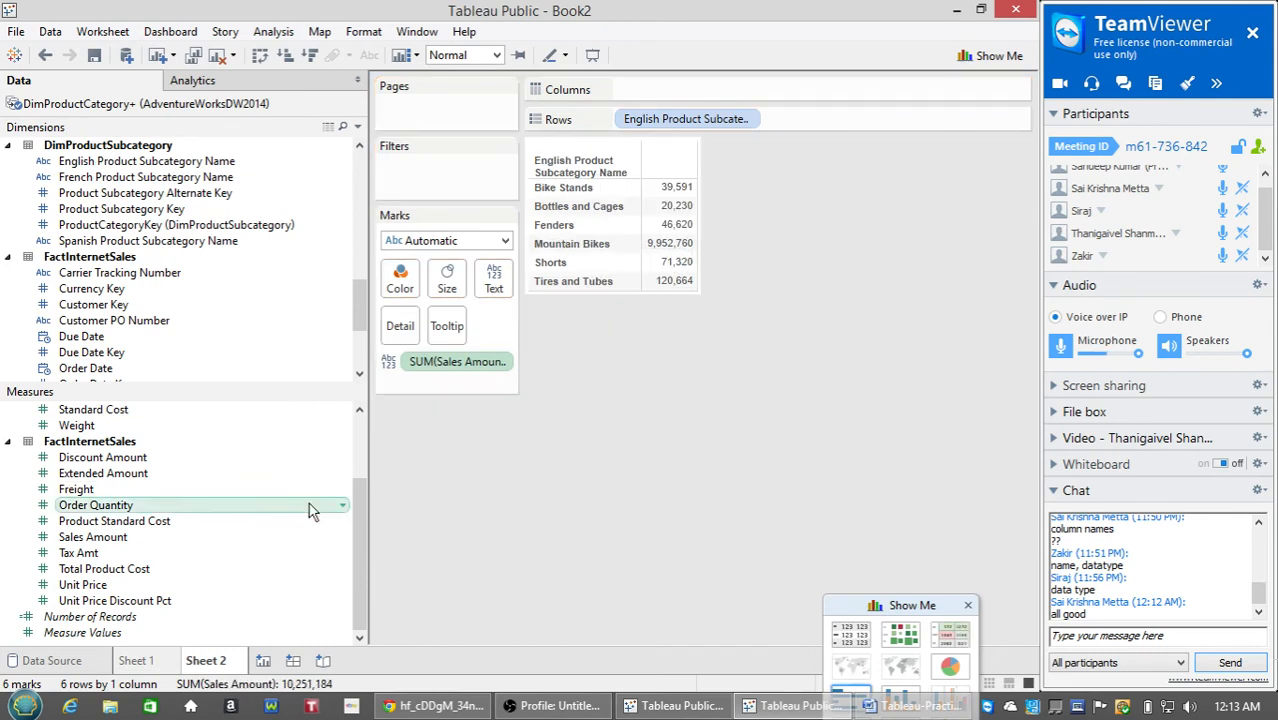
Add an Order Quantity column, rename the sheet to 'Details', and start a new worksheet.
double_click(152, 515)
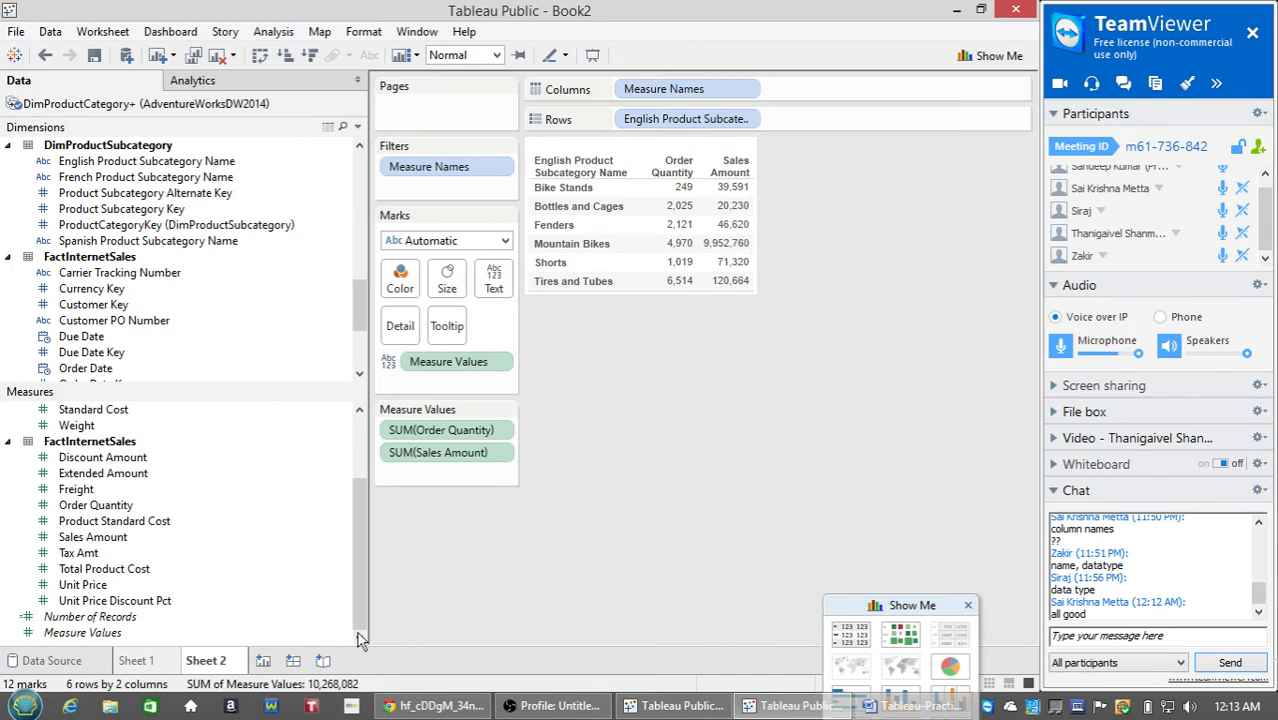
right_click(222, 664)
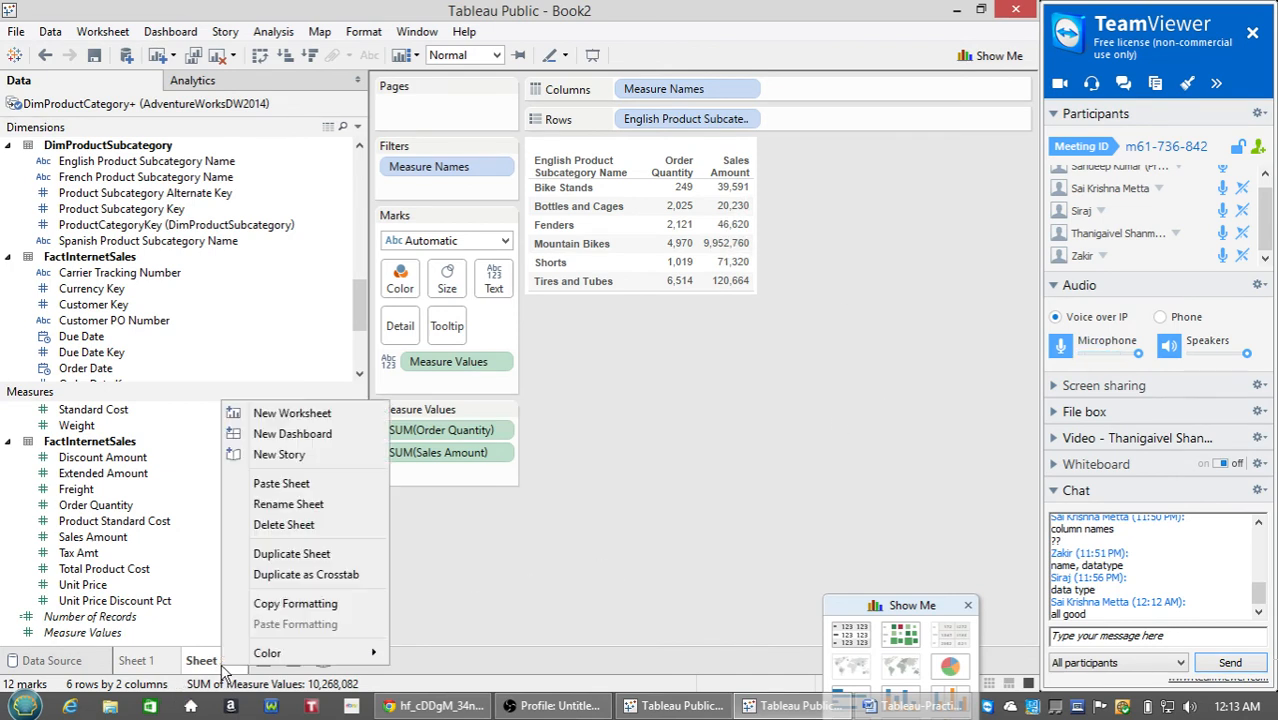
left_click(310, 504)
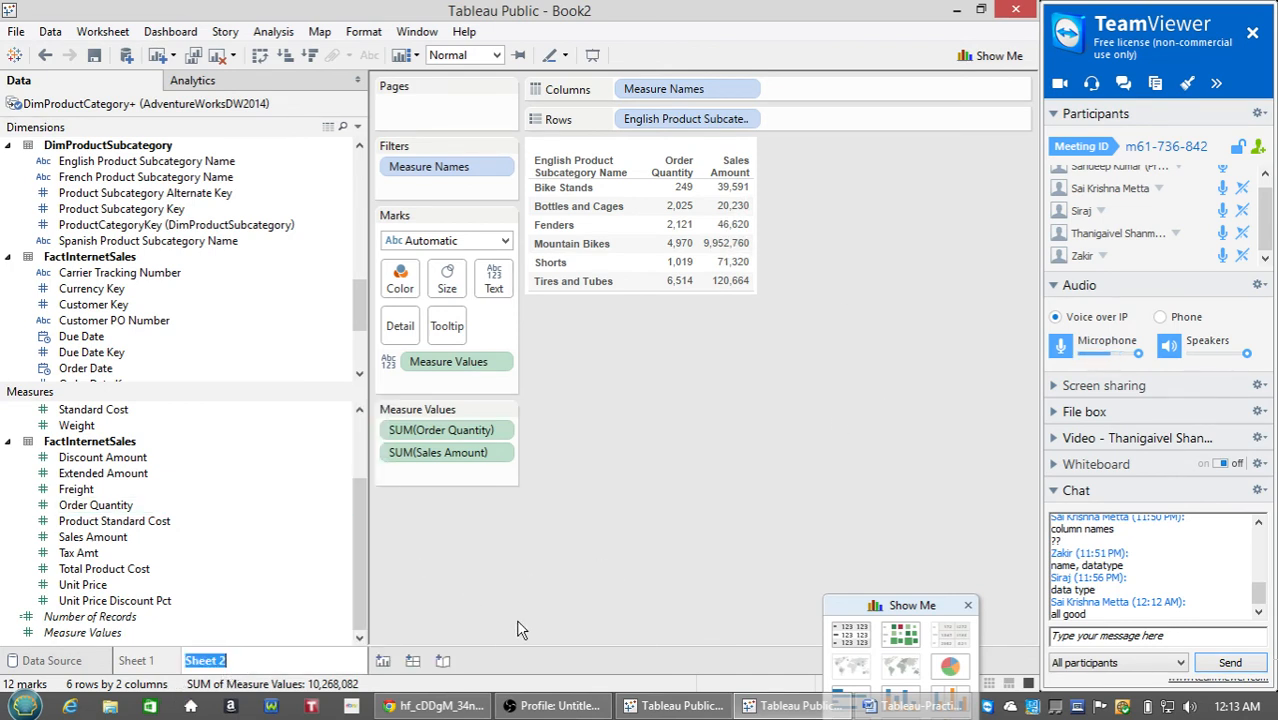
type("Details")
key("Return")
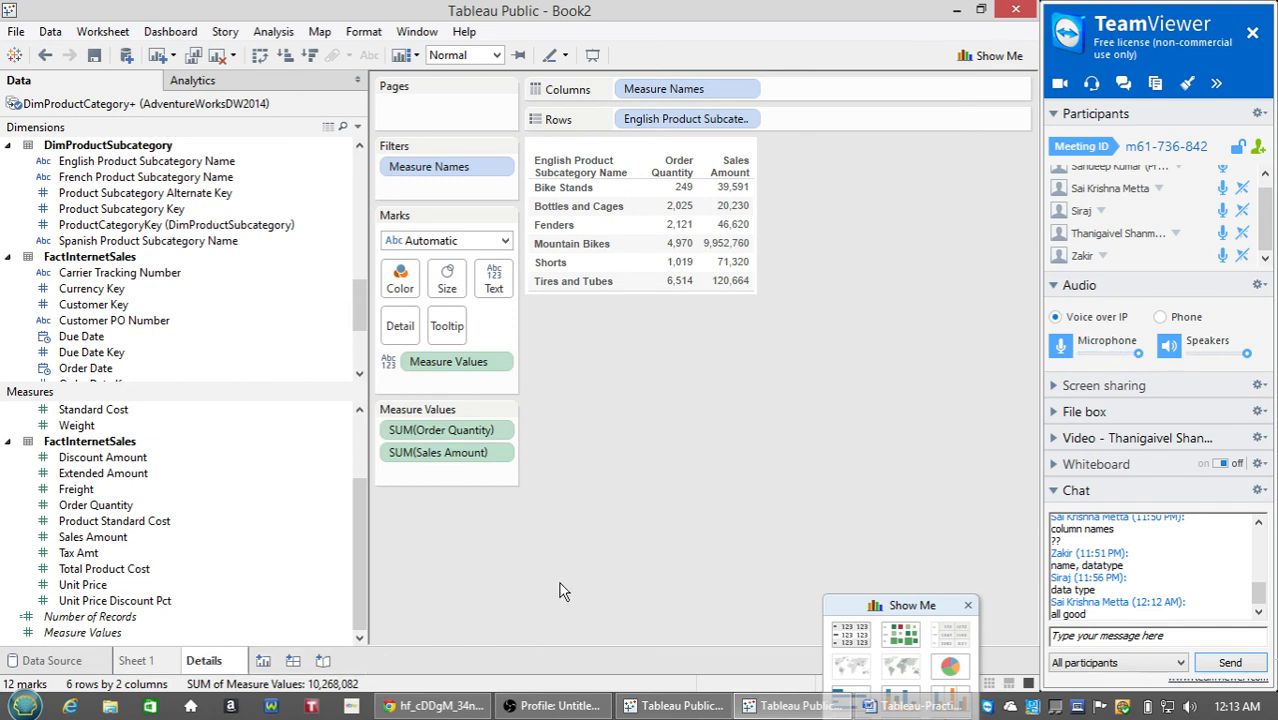
left_click(266, 661)
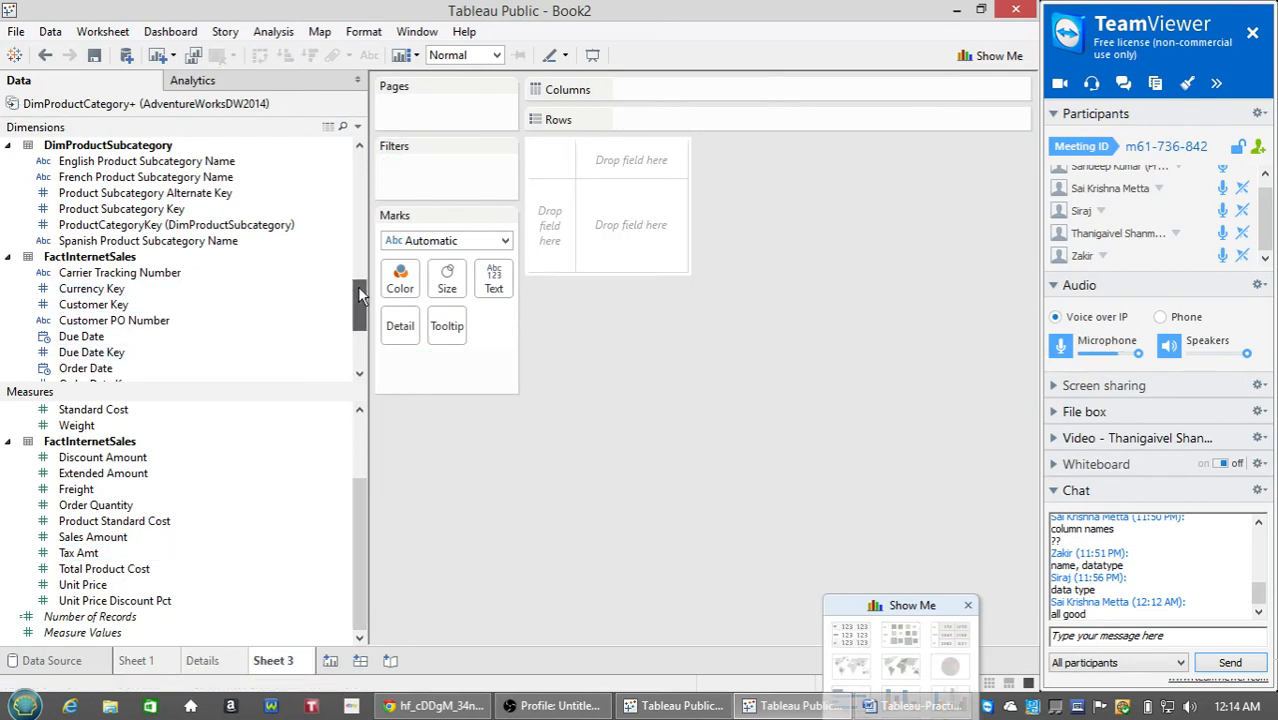
Try French category and English subcategory names as rows, then remove both from the view.
left_click_drag(358, 287, 366, 256)
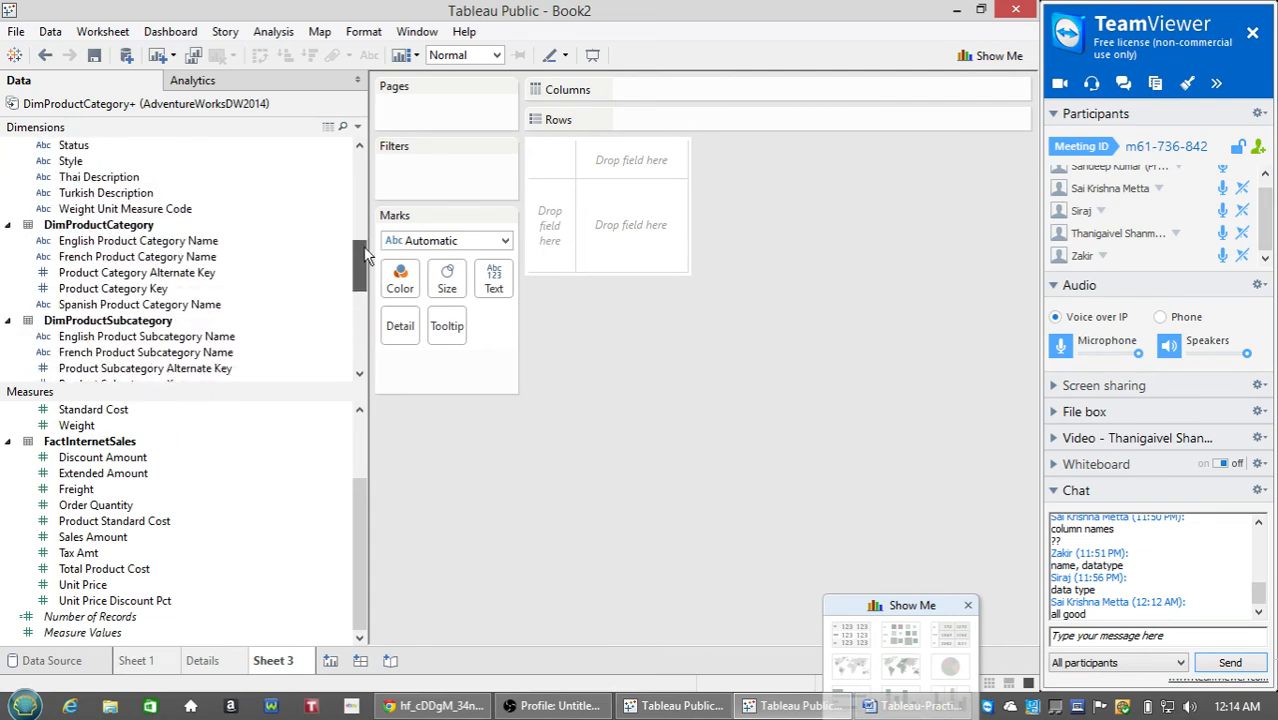
double_click(207, 259)
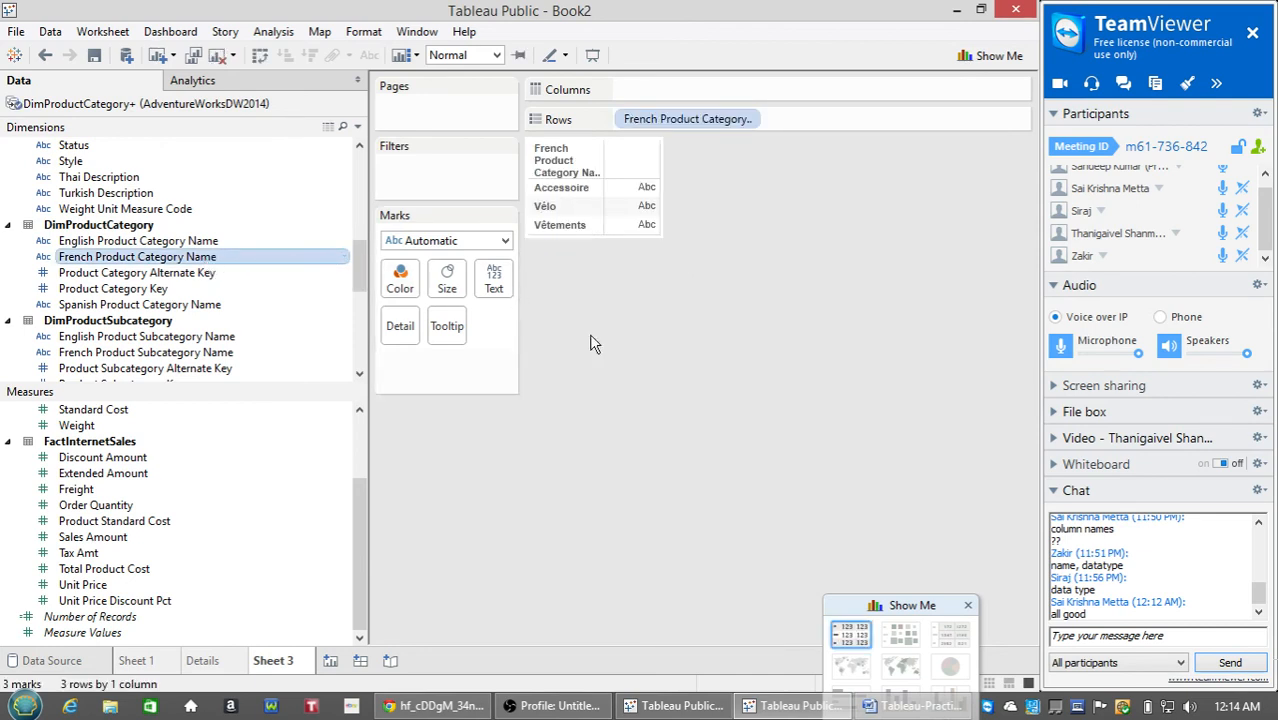
mouse_move(621, 196)
left_click_drag(660, 119, 194, 285)
scroll(220, 295, "down", 2)
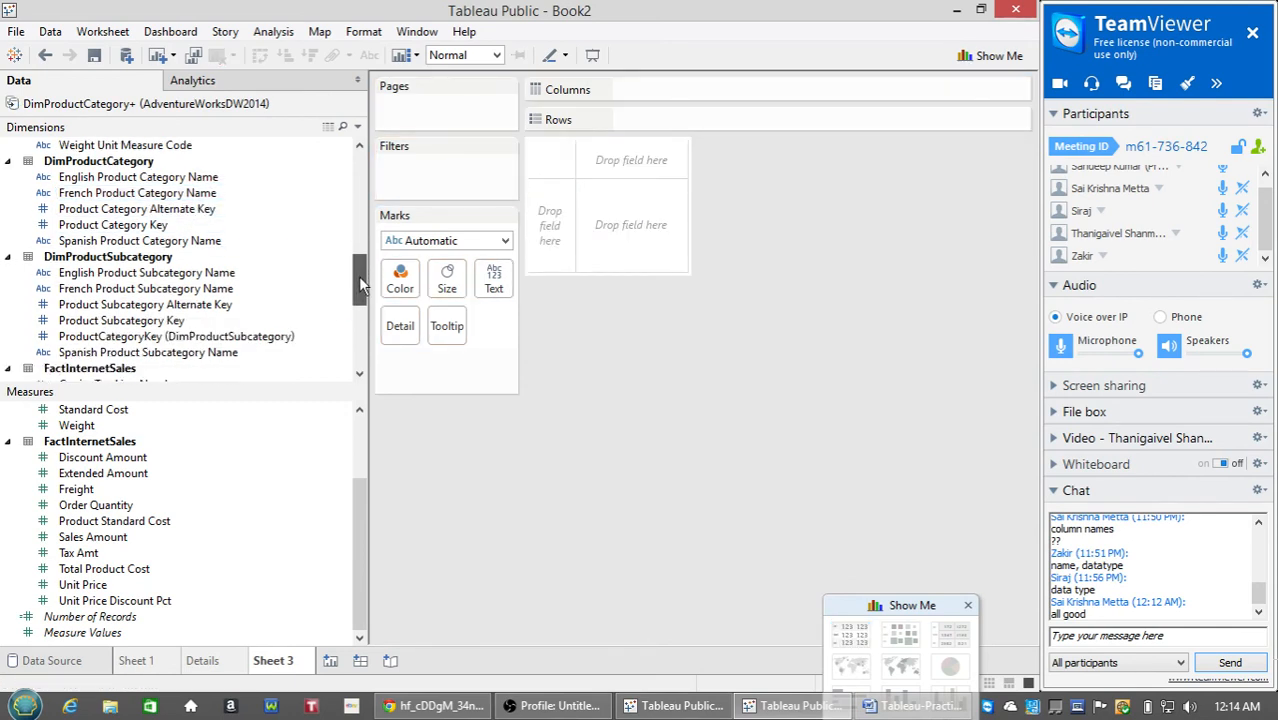
double_click(222, 273)
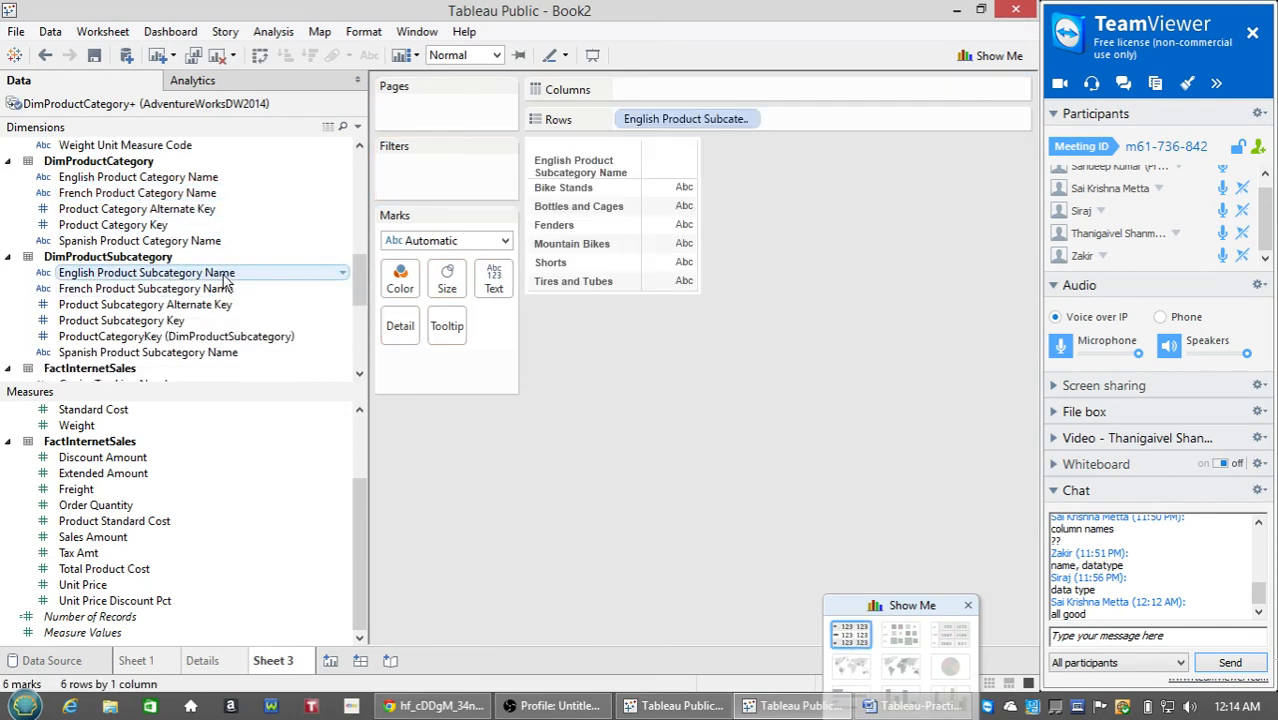
left_click_drag(655, 119, 200, 288)
Add Model Name to Rows to list the 12 product models.
scroll(365, 287, "up", 5)
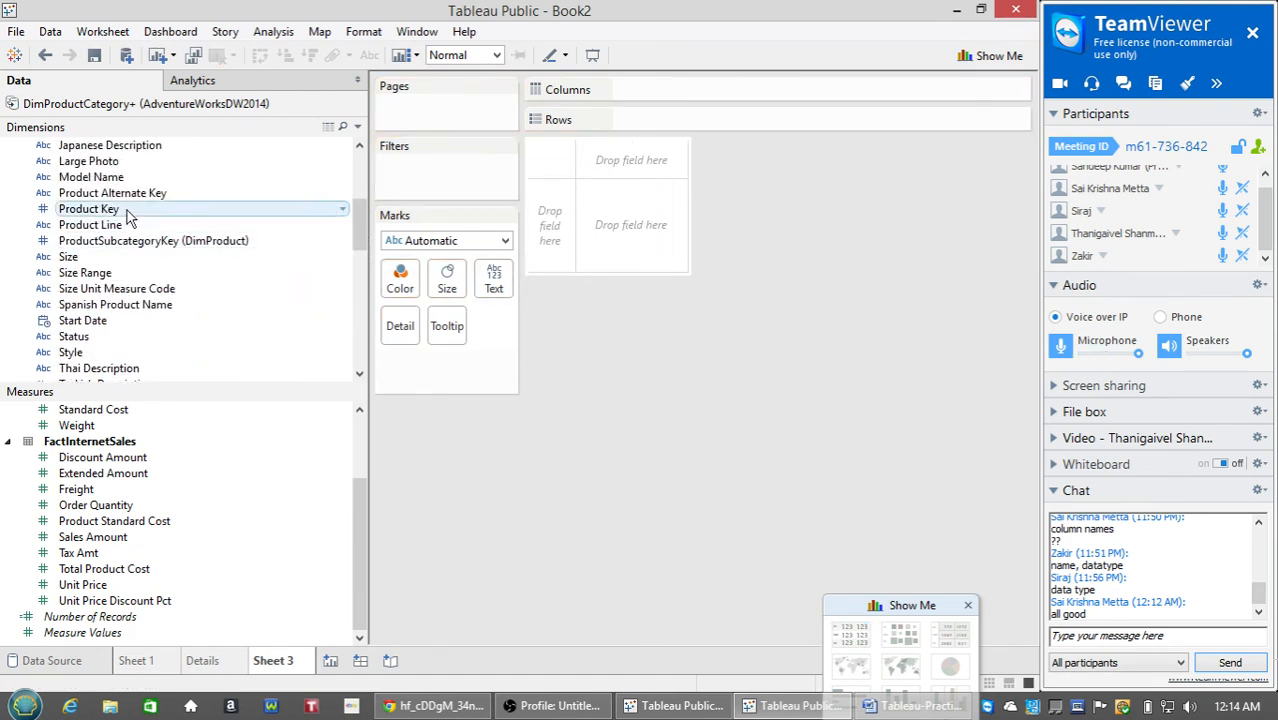
left_click(128, 193)
scroll(132, 270, "up", 3)
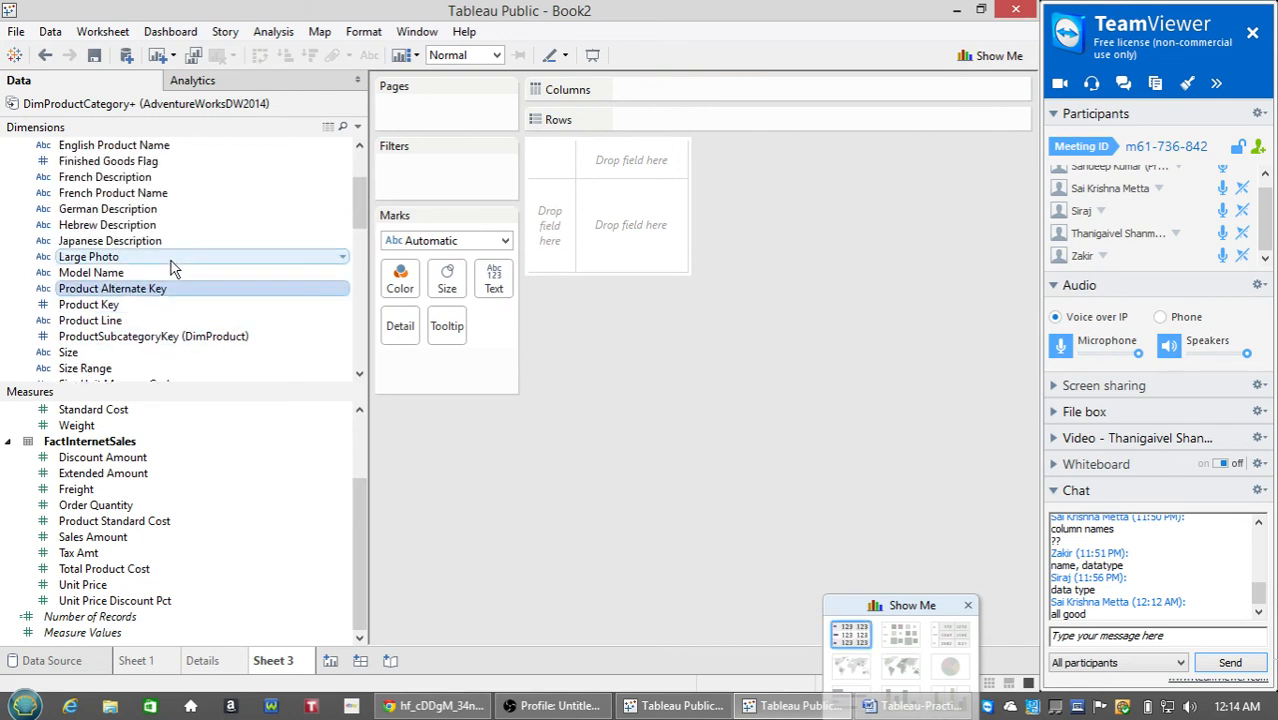
double_click(131, 273)
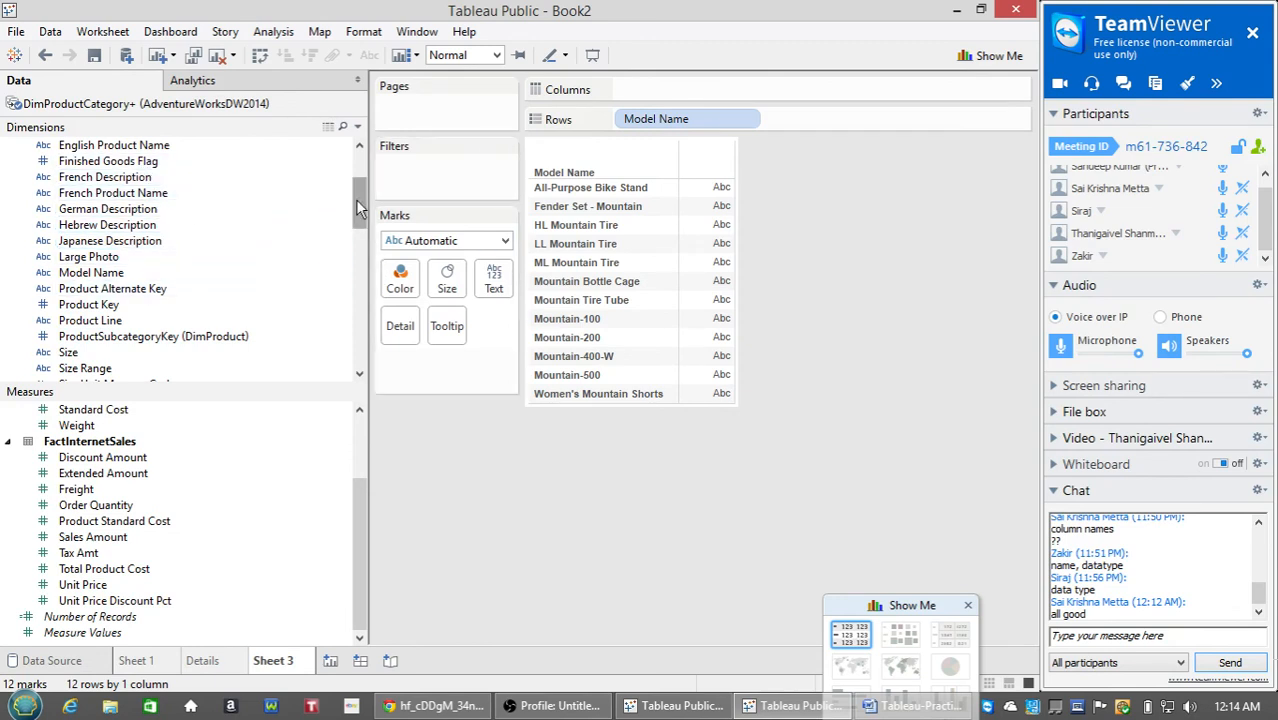
scroll(358, 197, "up", 1)
scroll(358, 197, "up", 1)
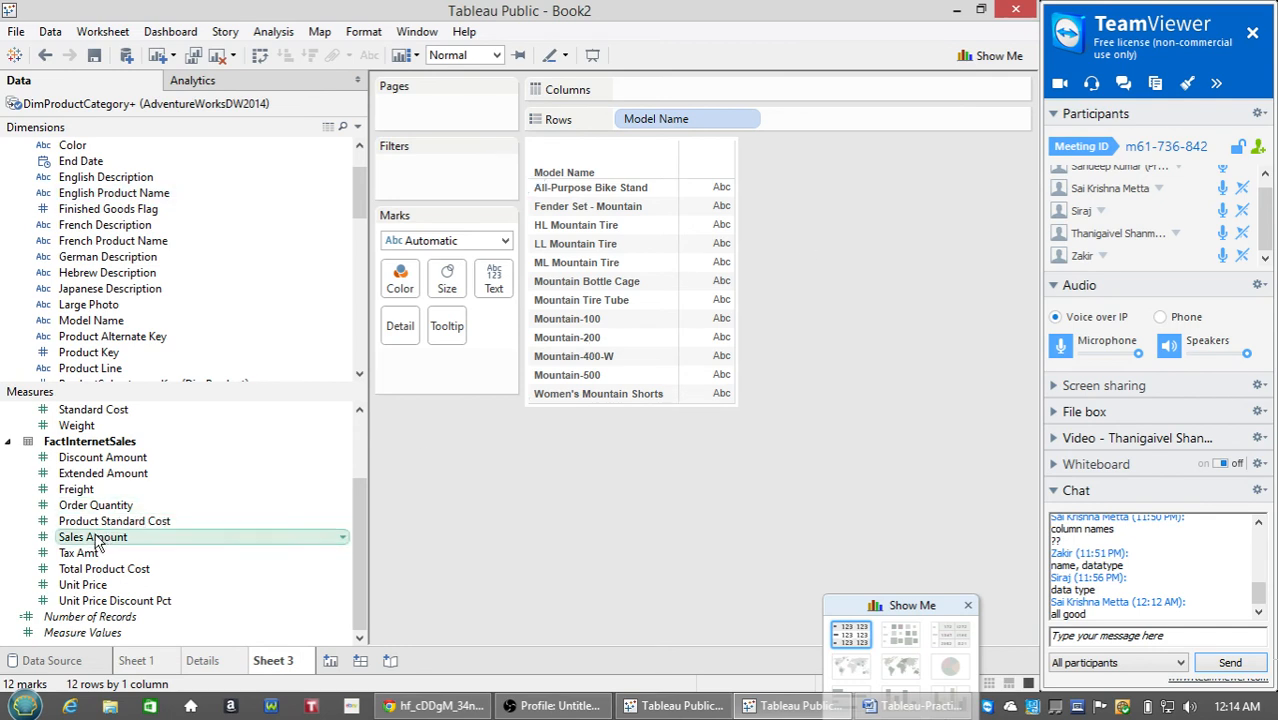
Fill the model rows with Sales Amount and switch the view to horizontal bars in Show Me.
left_click_drag(100, 537, 720, 383)
left_click_drag(707, 370, 709, 372)
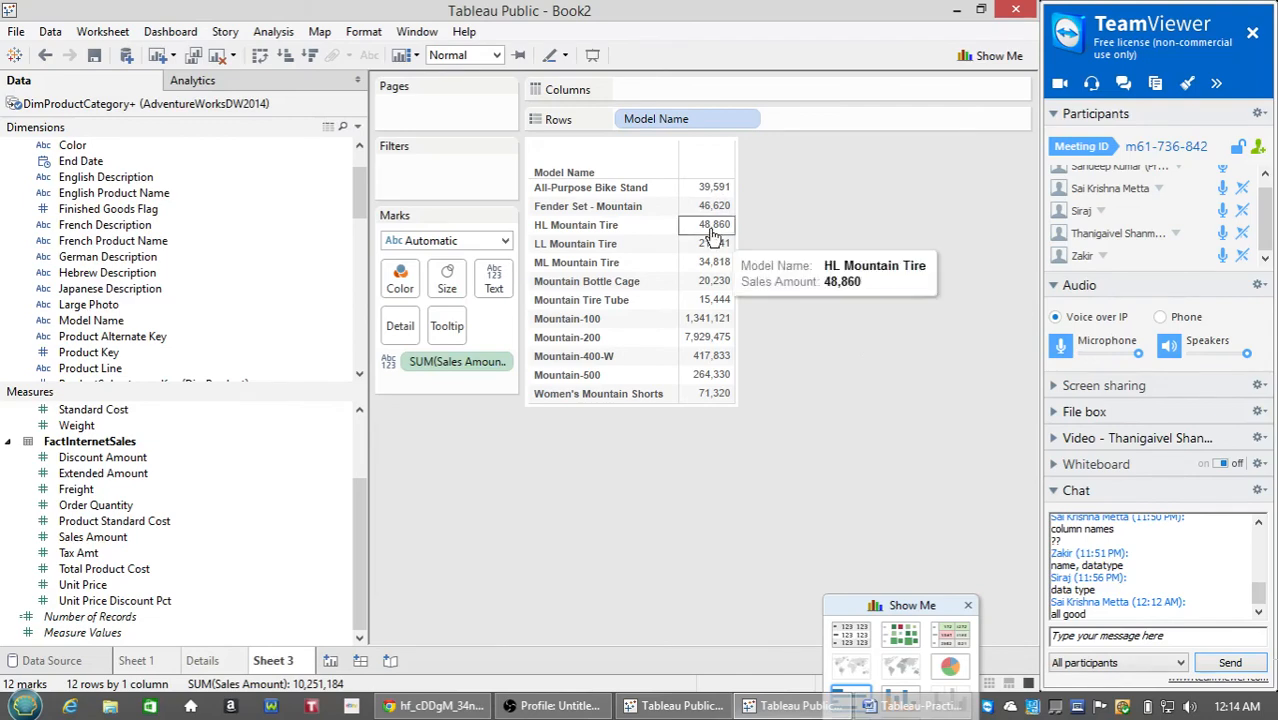
left_click_drag(890, 605, 933, 219)
left_click(943, 316)
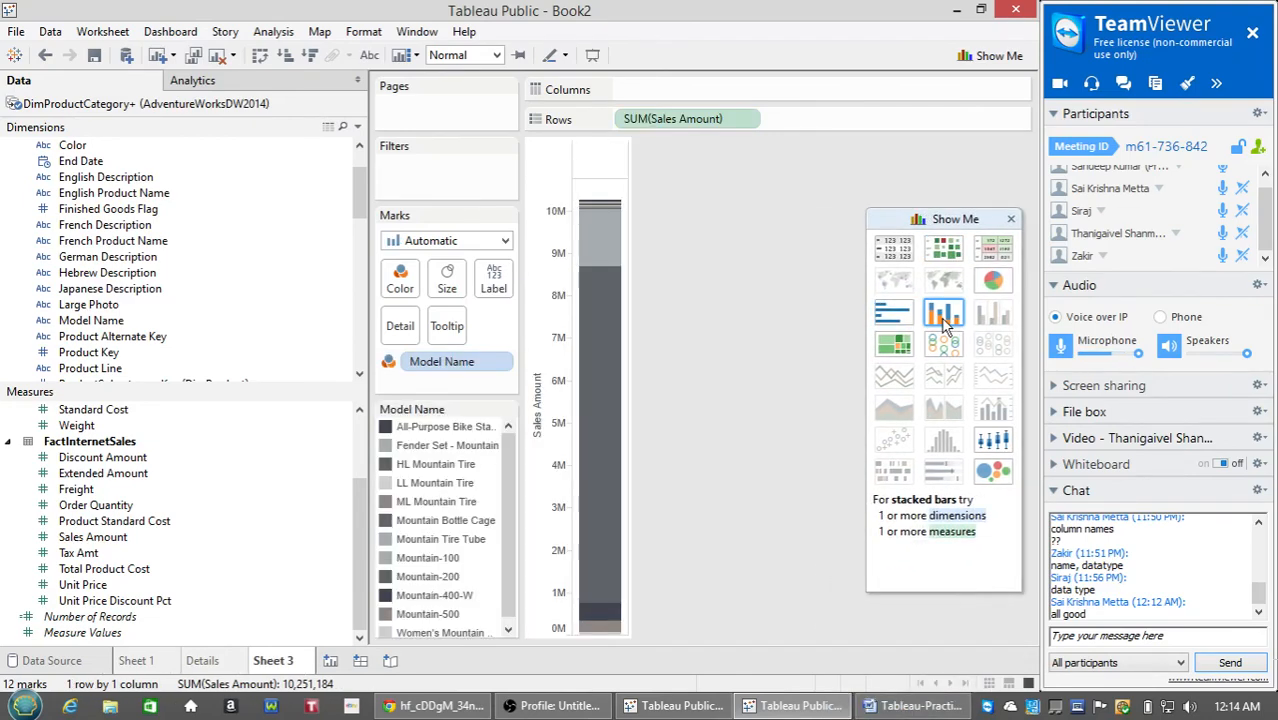
left_click(893, 316)
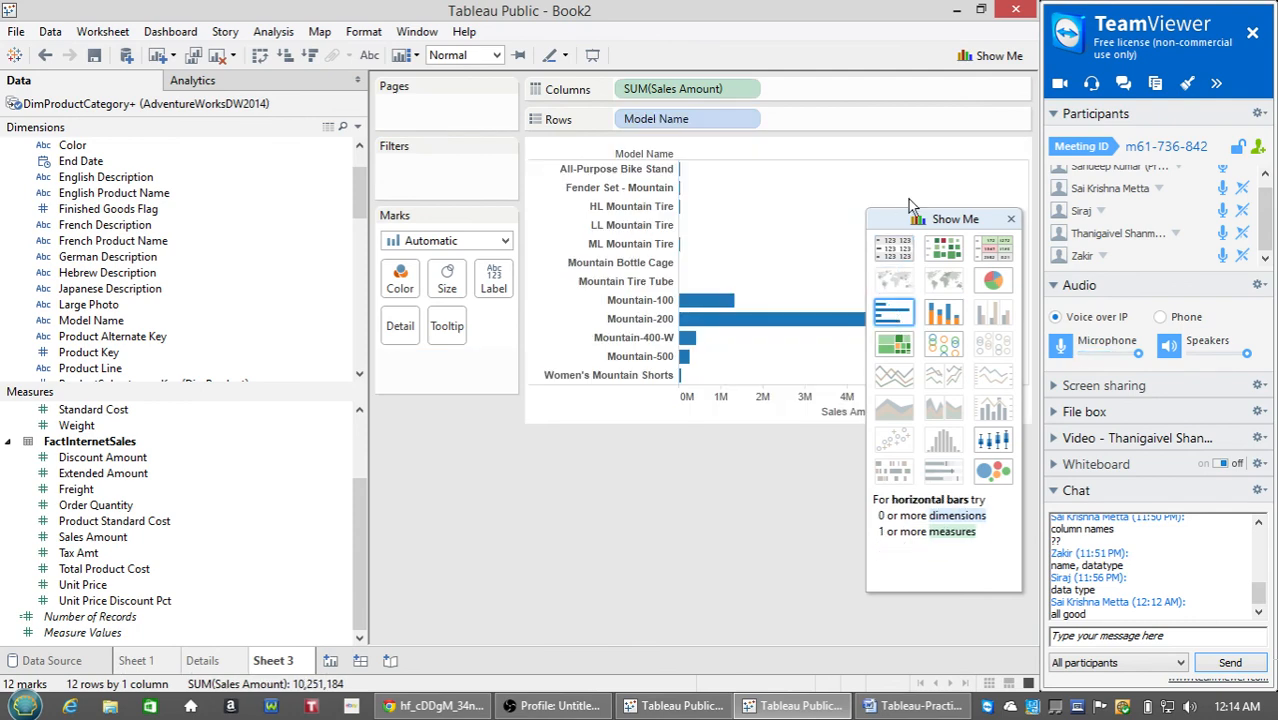
left_click_drag(925, 222, 893, 520)
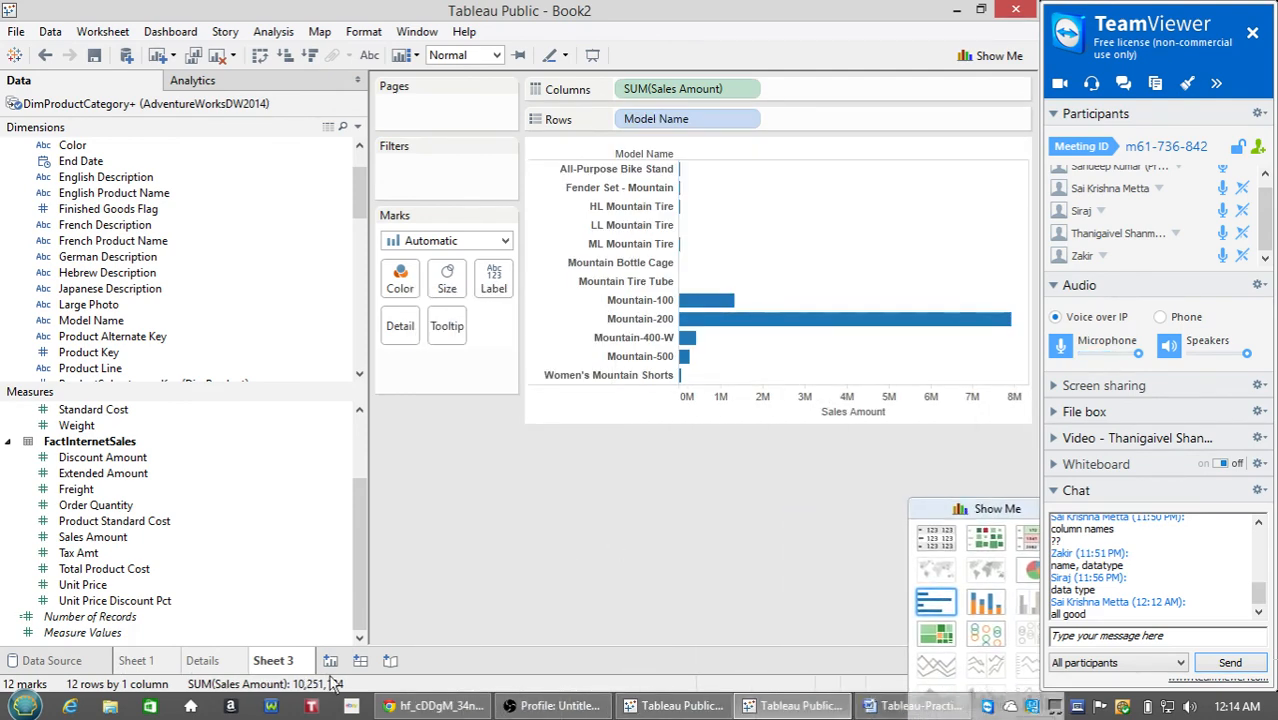
Rename Sheet 3 to 'Graph', then briefly check the Details sheet and come back.
right_click(280, 660)
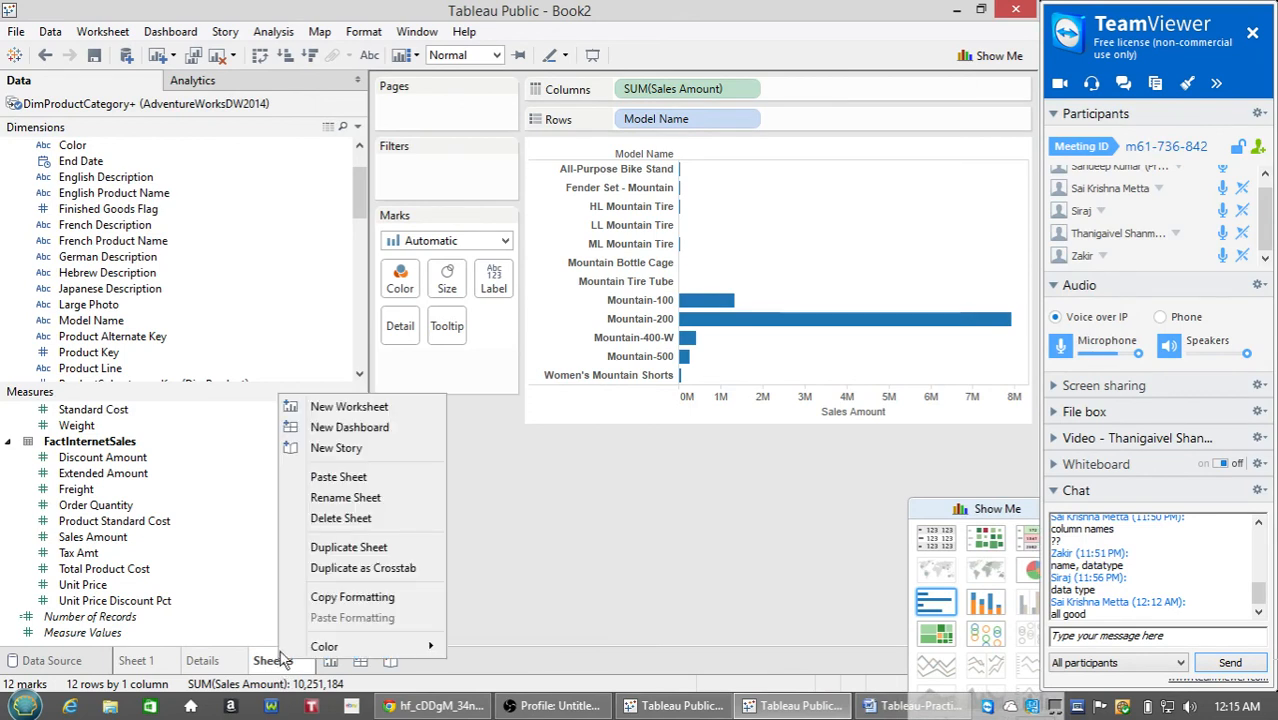
left_click(346, 498)
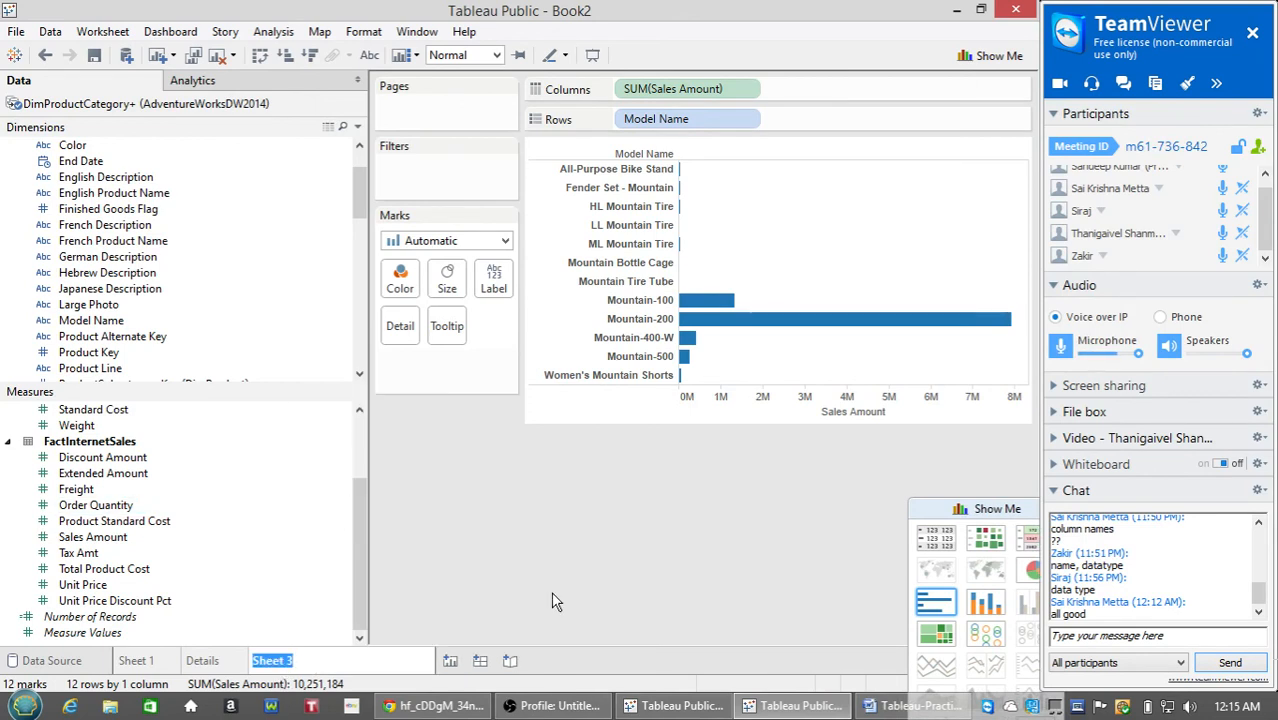
type("Graph")
key("Return")
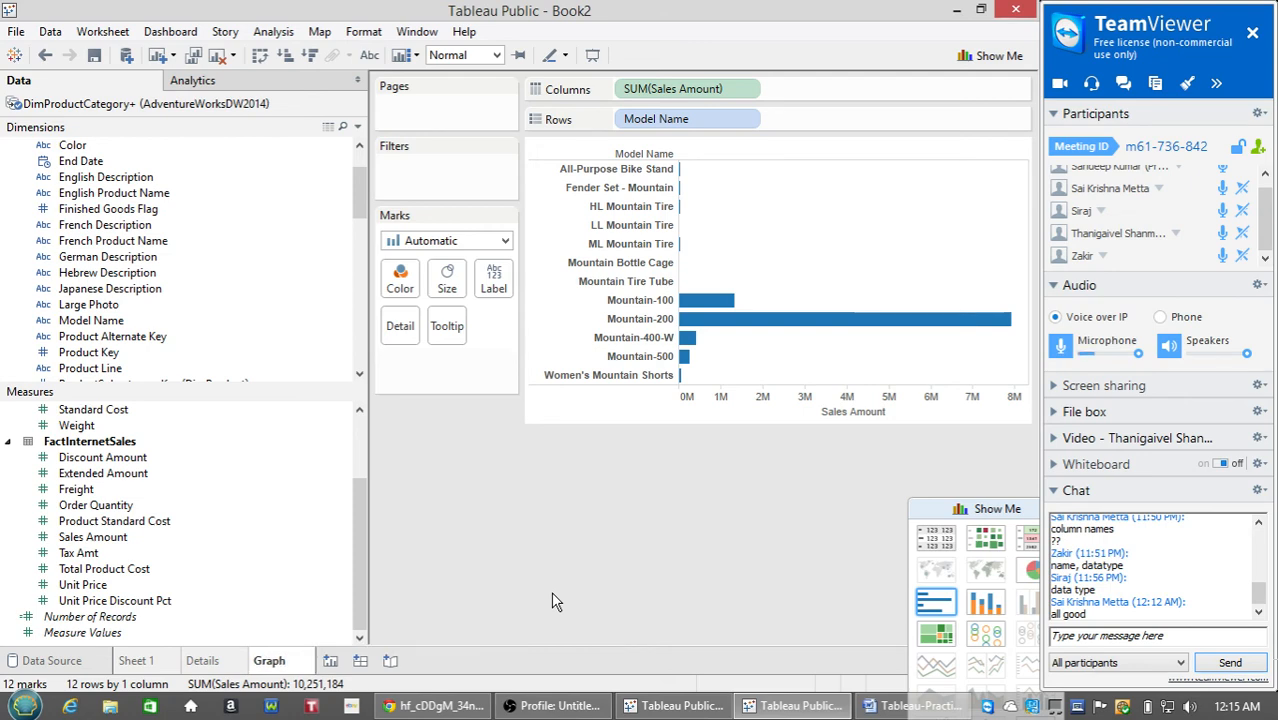
left_click(203, 662)
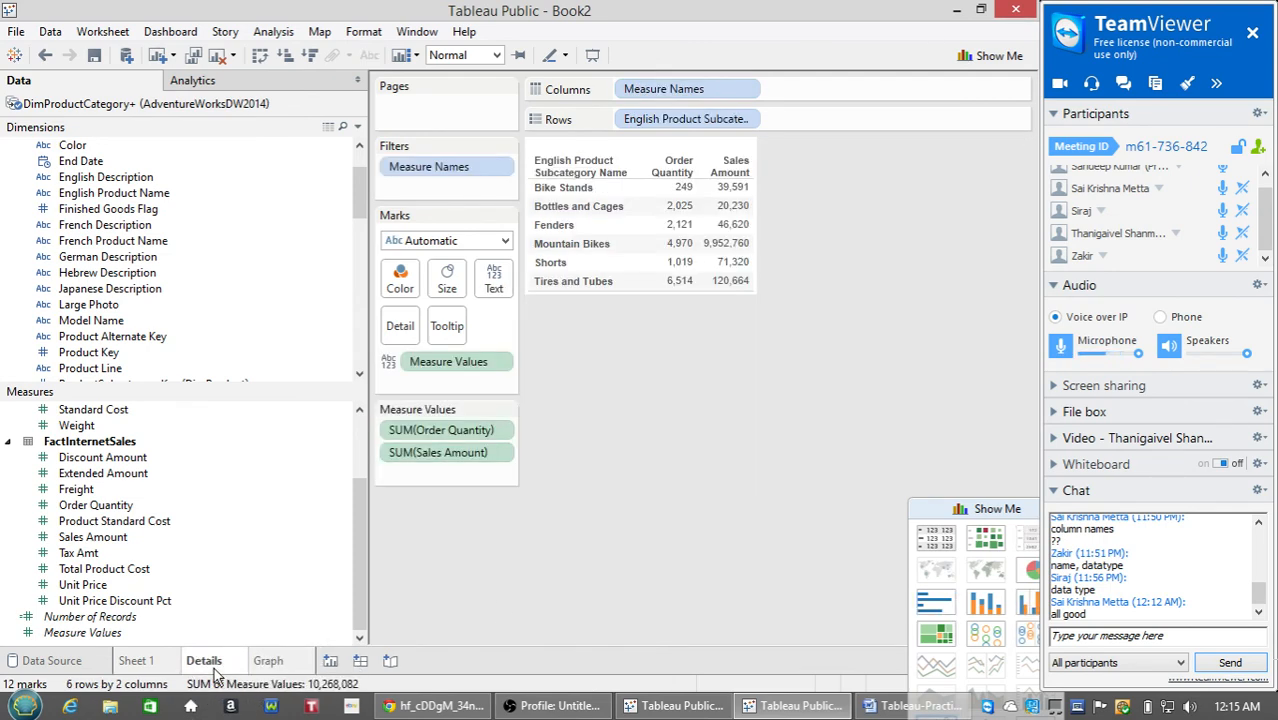
left_click(300, 663)
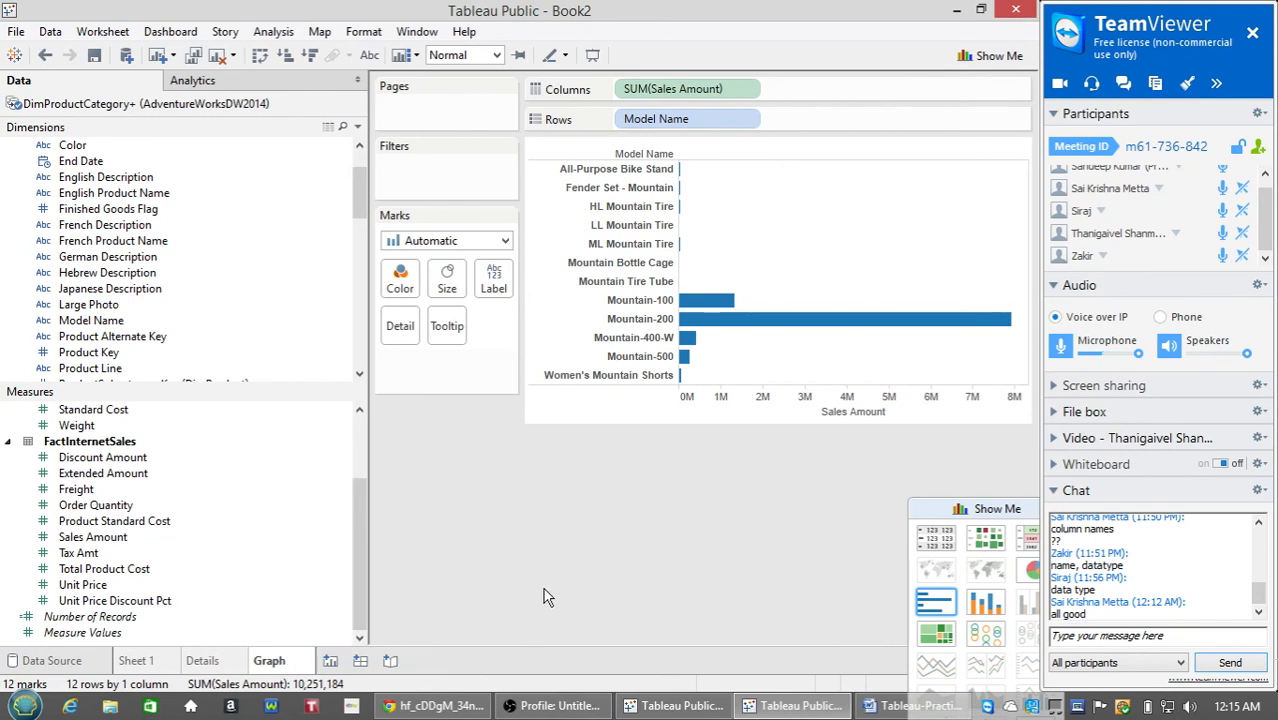
Create Dashboard 1 and drop the Graph sheet onto its canvas.
left_click(361, 662)
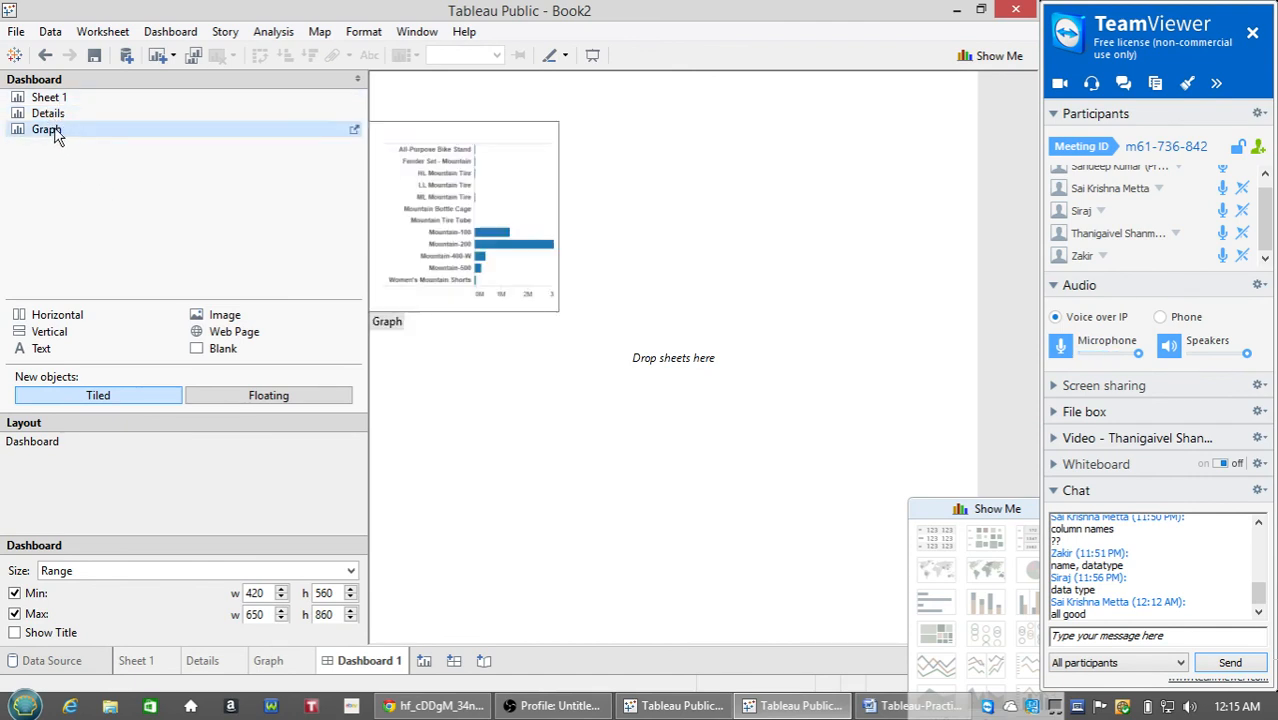
left_click_drag(50, 135, 548, 184)
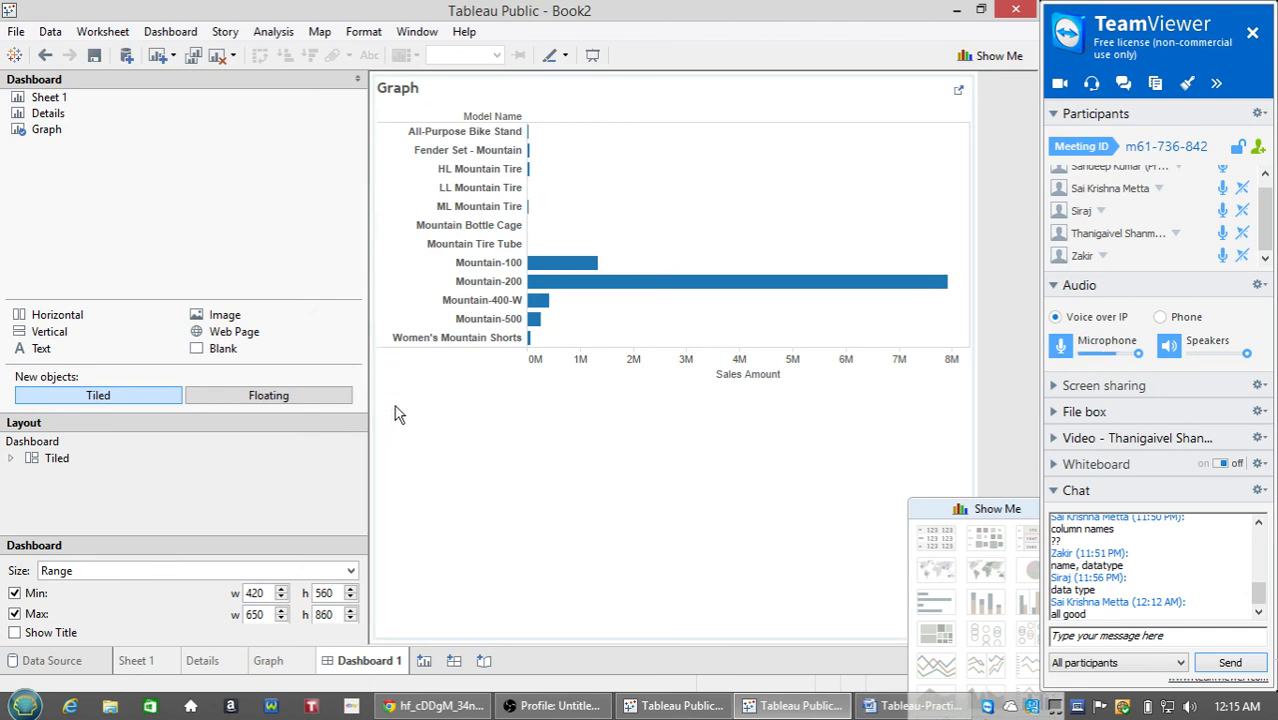
left_click(679, 644)
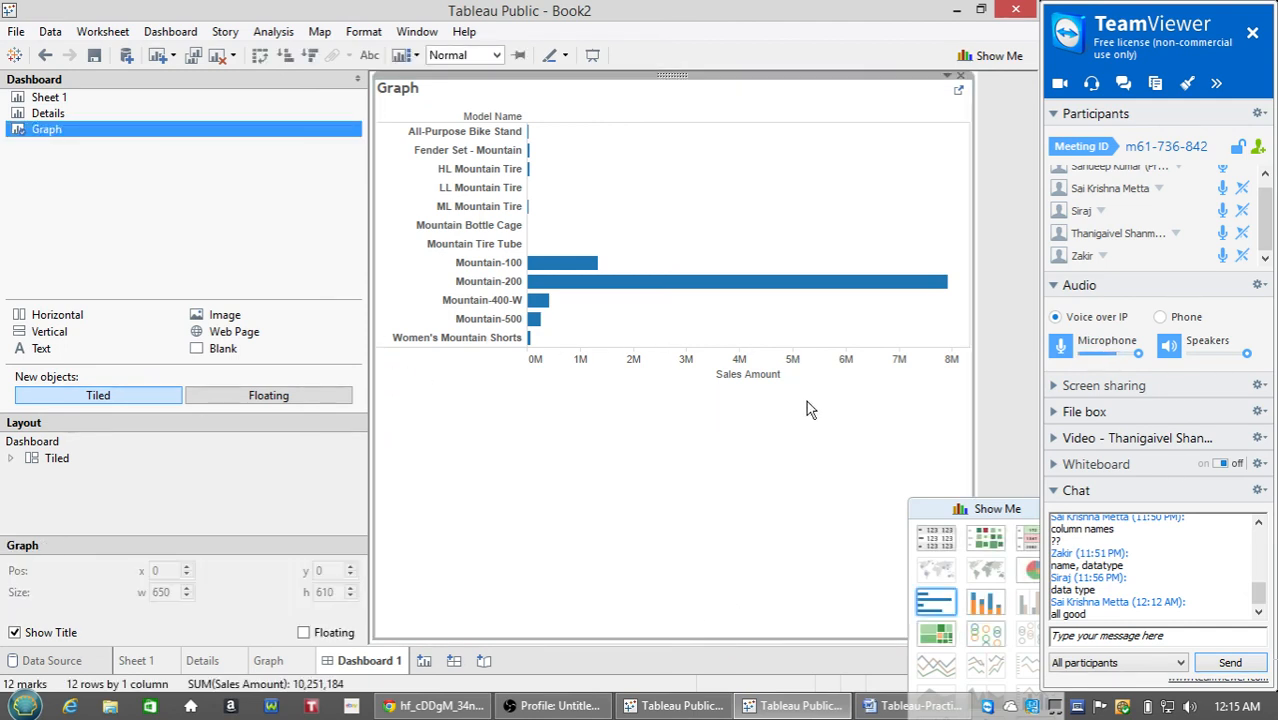
mouse_move(48, 118)
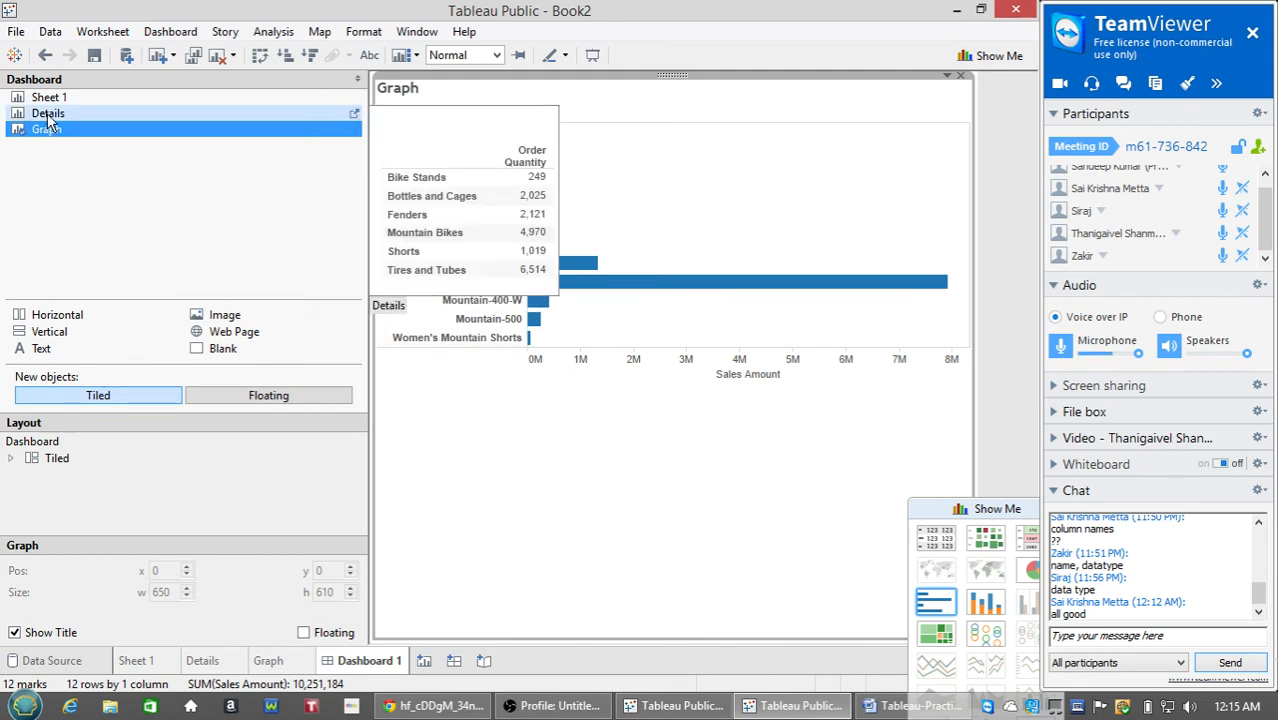
Tile the Details sheet beneath the Graph chart and move the Show Me panel aside.
mouse_move(48, 118)
left_mouse_down()
mouse_move(360, 391)
mouse_move(492, 472)
mouse_move(583, 508)
mouse_move(670, 507)
mouse_move(830, 347)
mouse_move(798, 205)
mouse_move(725, 148)
mouse_move(536, 160)
mouse_move(476, 272)
mouse_move(476, 354)
mouse_move(503, 395)
mouse_move(740, 402)
mouse_move(645, 411)
mouse_move(630, 410)
mouse_move(636, 394)
mouse_move(698, 398)
mouse_move(586, 396)
mouse_move(576, 384)
mouse_move(637, 296)
mouse_move(684, 442)
mouse_move(673, 408)
mouse_move(694, 409)
left_mouse_up()
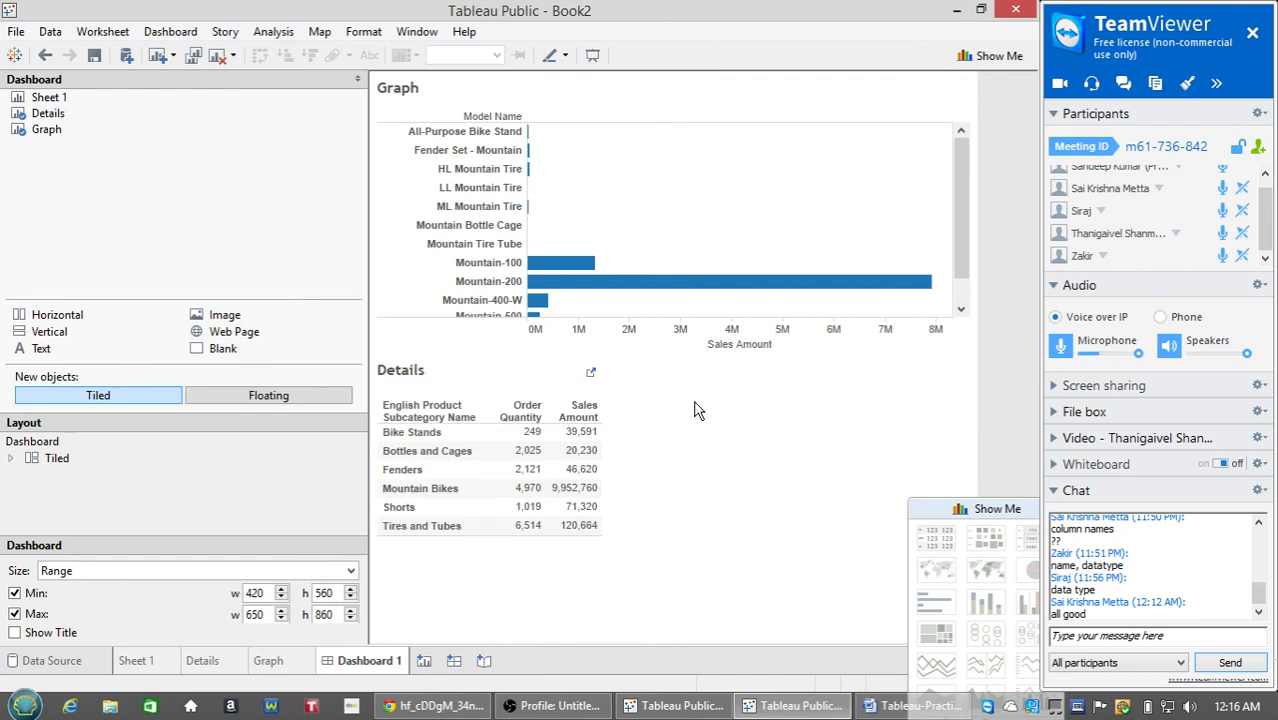
left_click(1017, 389)
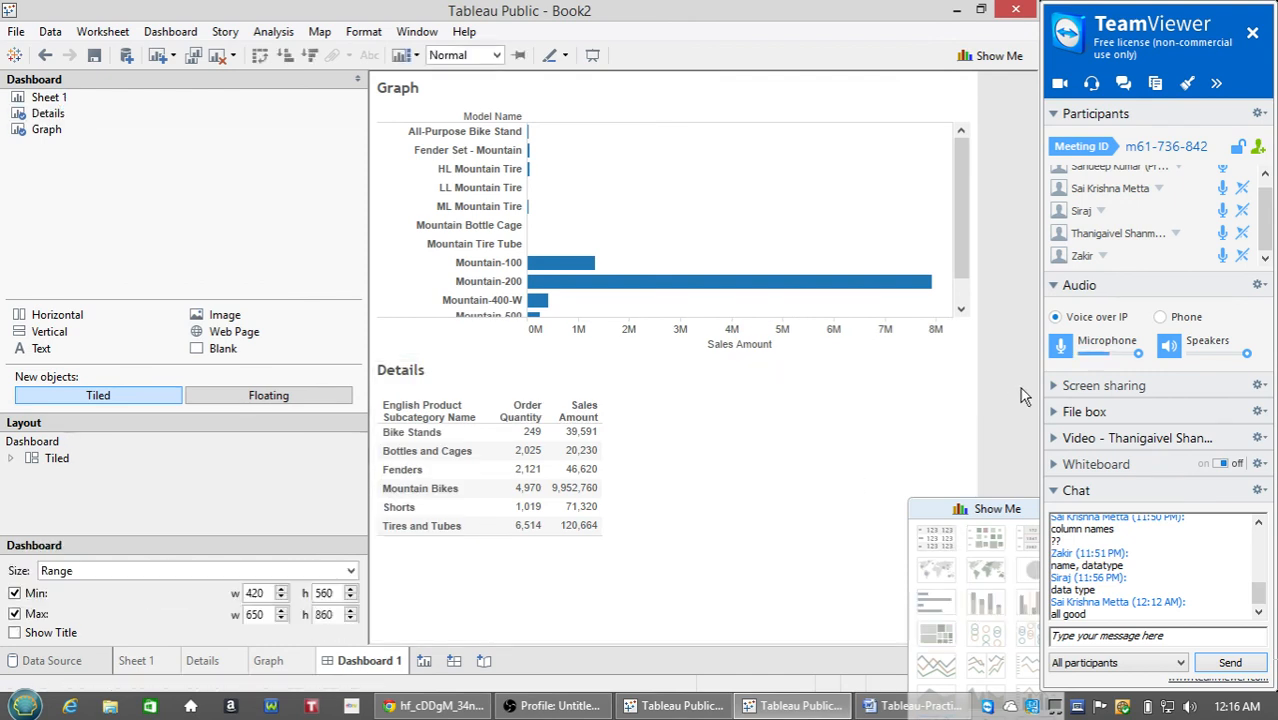
left_click_drag(1005, 506, 912, 594)
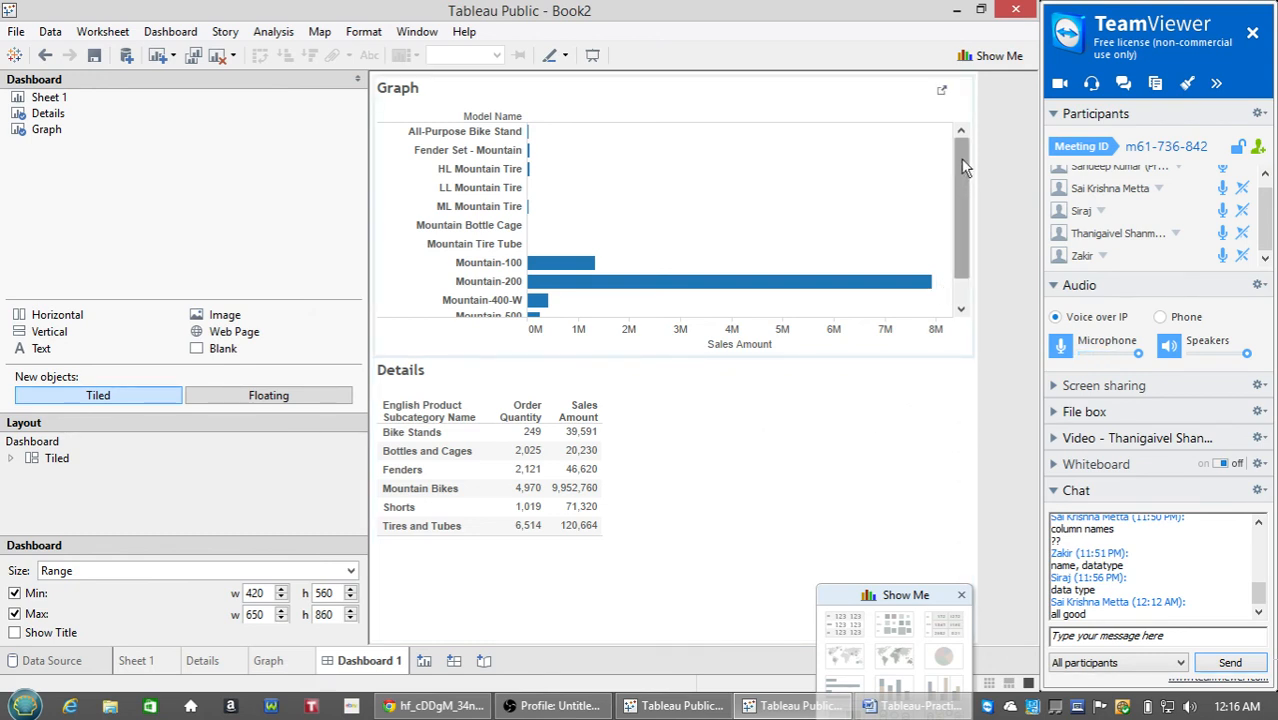
mouse_move(963, 168)
left_mouse_down()
mouse_move(962, 210)
mouse_move(962, 150)
left_mouse_up()
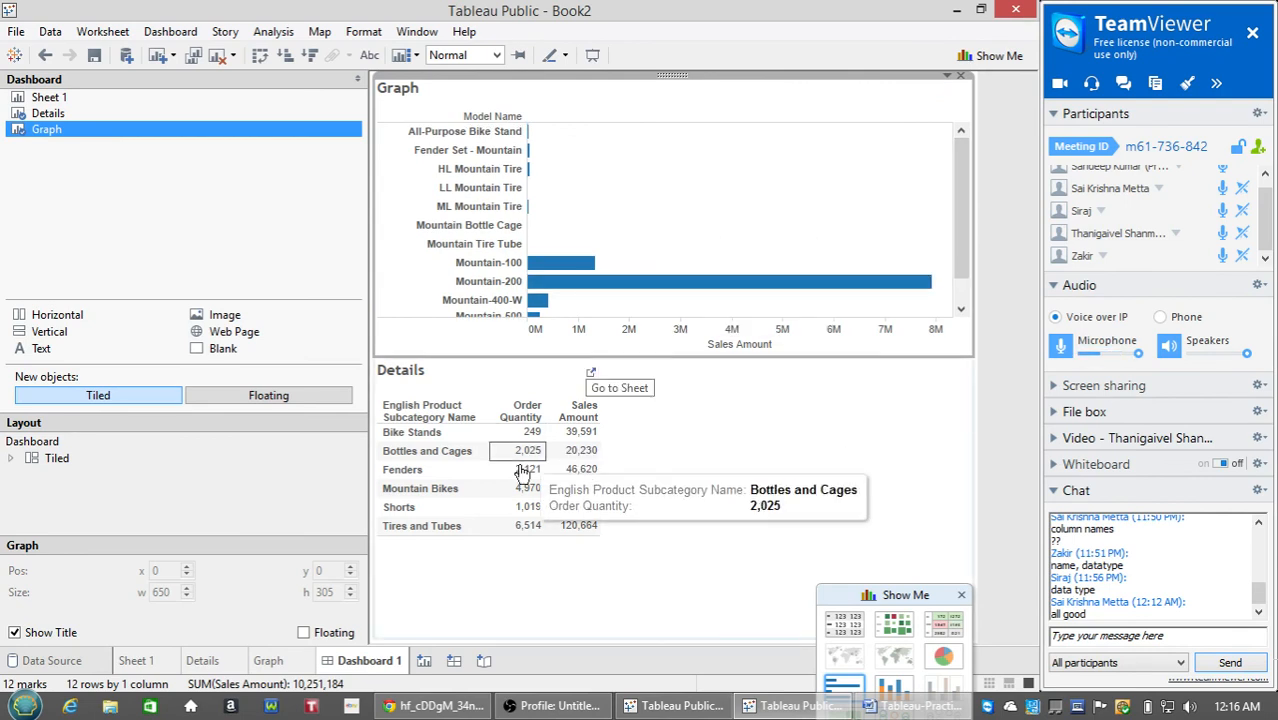
left_click(1000, 366)
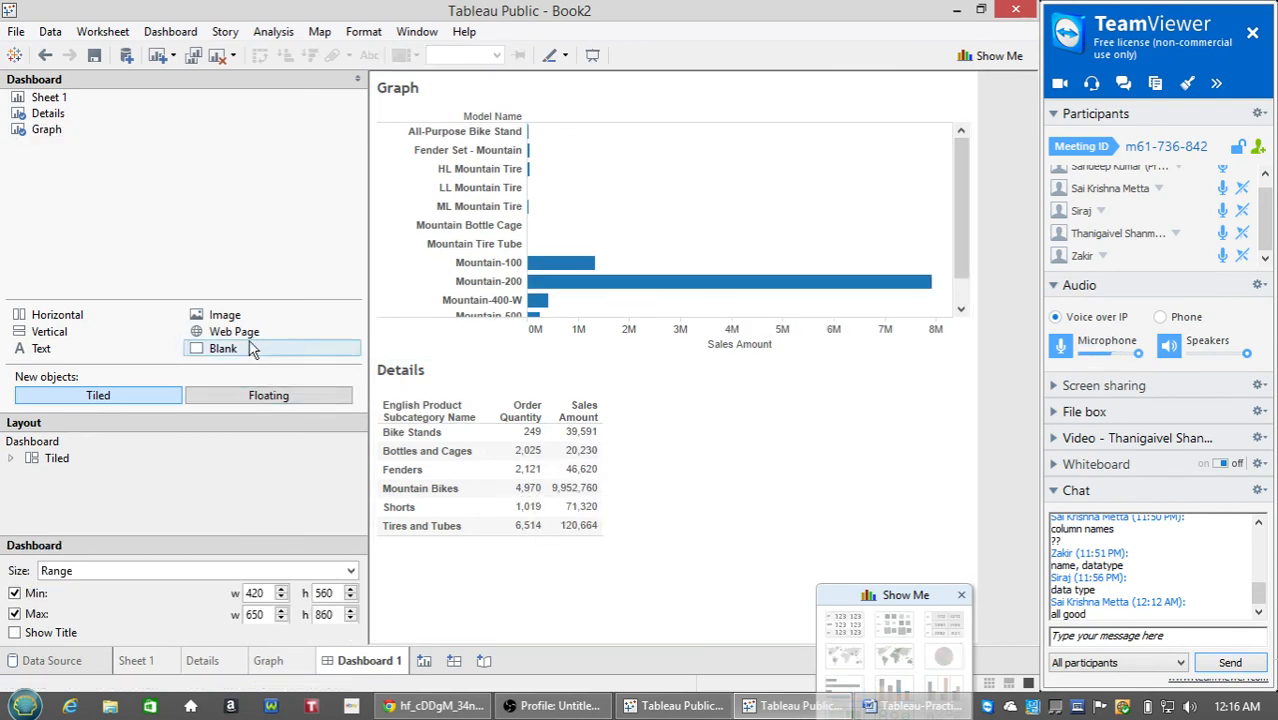
left_click_drag(237, 340, 840, 460)
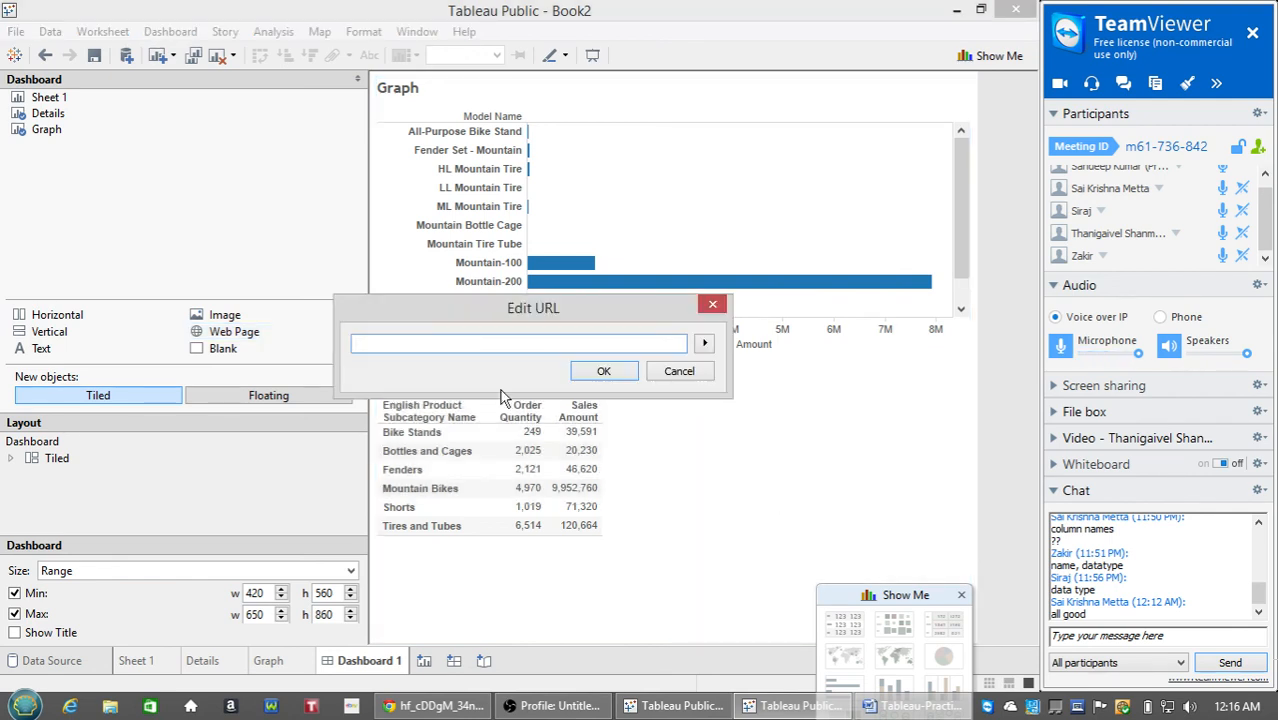
type("www.msn.com")
left_click(603, 371)
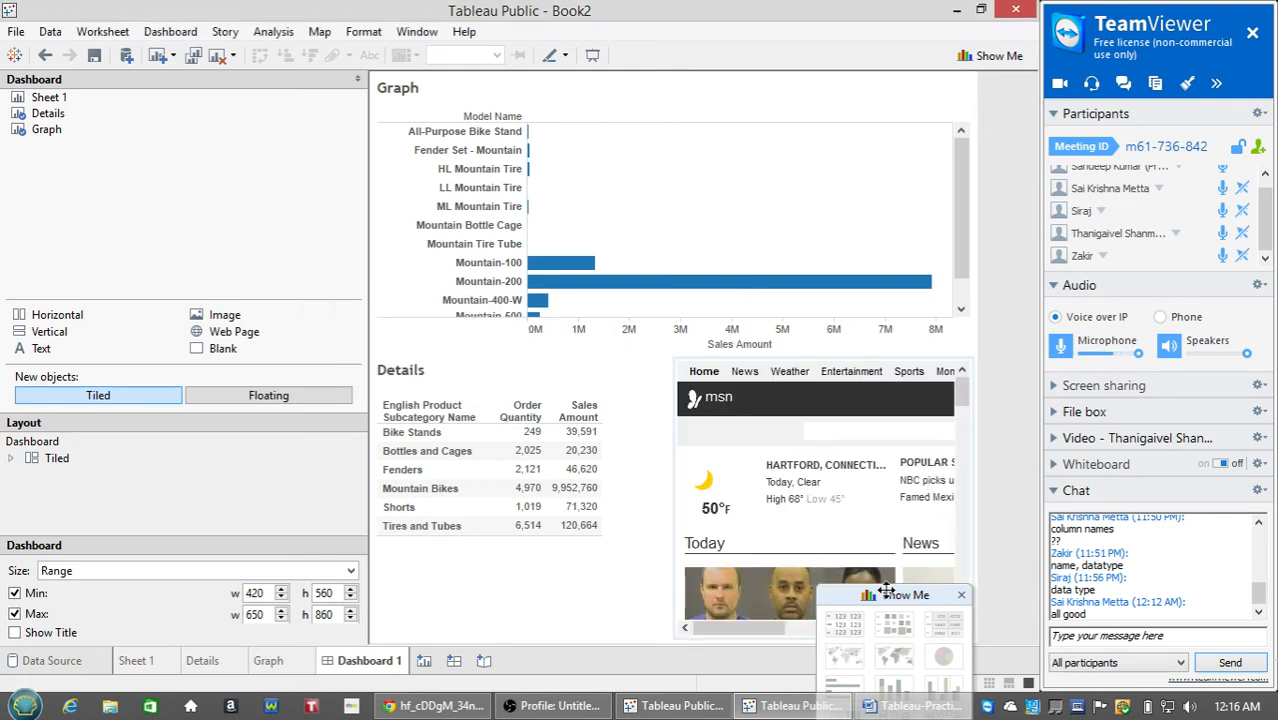
left_click_drag(891, 595, 933, 657)
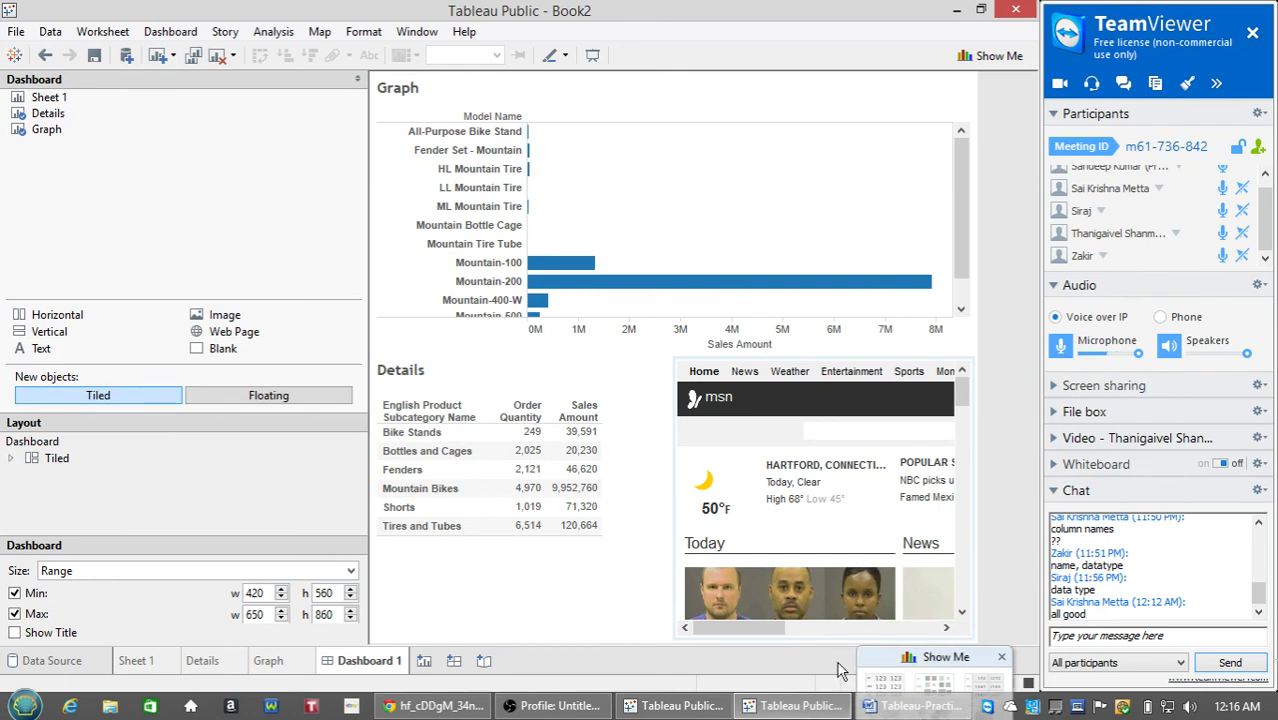
left_click(770, 636)
mouse_move(770, 636)
left_mouse_down()
mouse_move(845, 644)
mouse_move(770, 640)
left_mouse_up()
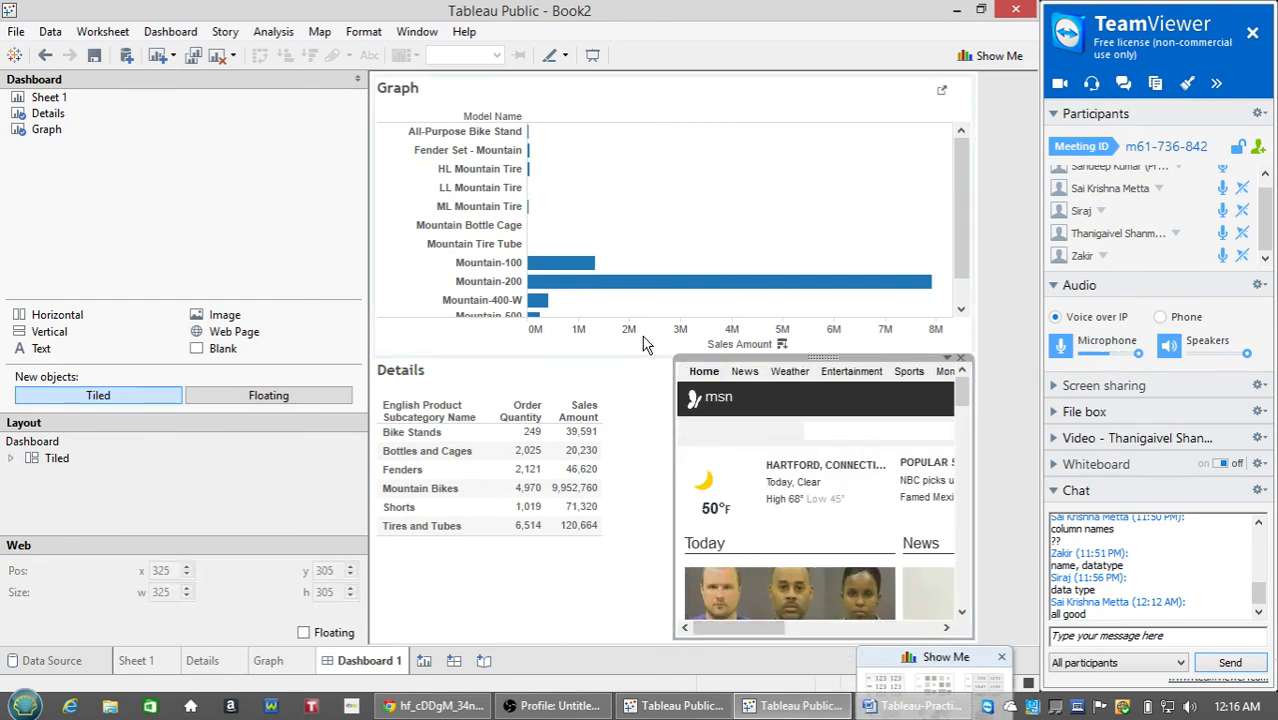
left_click(940, 413)
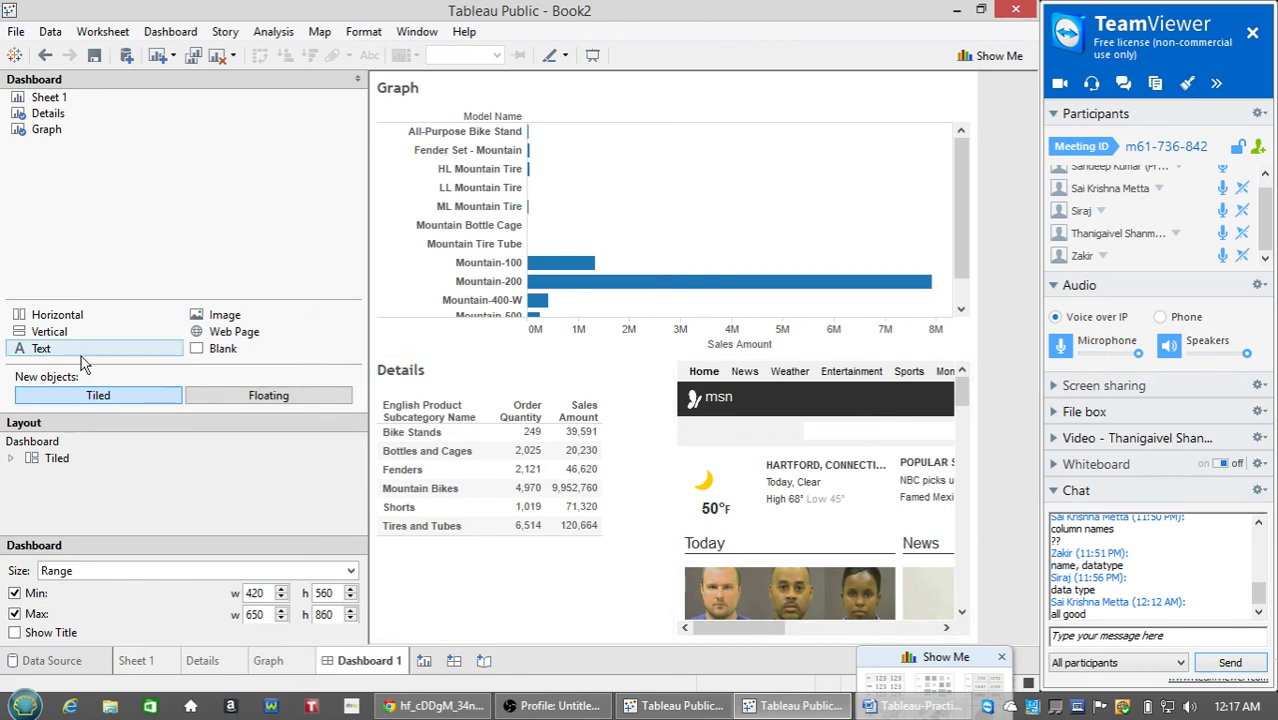
Place a text box reading 'FIRST DASHBOARD !!' at font size 14 below Details.
left_click_drag(40, 350, 537, 612)
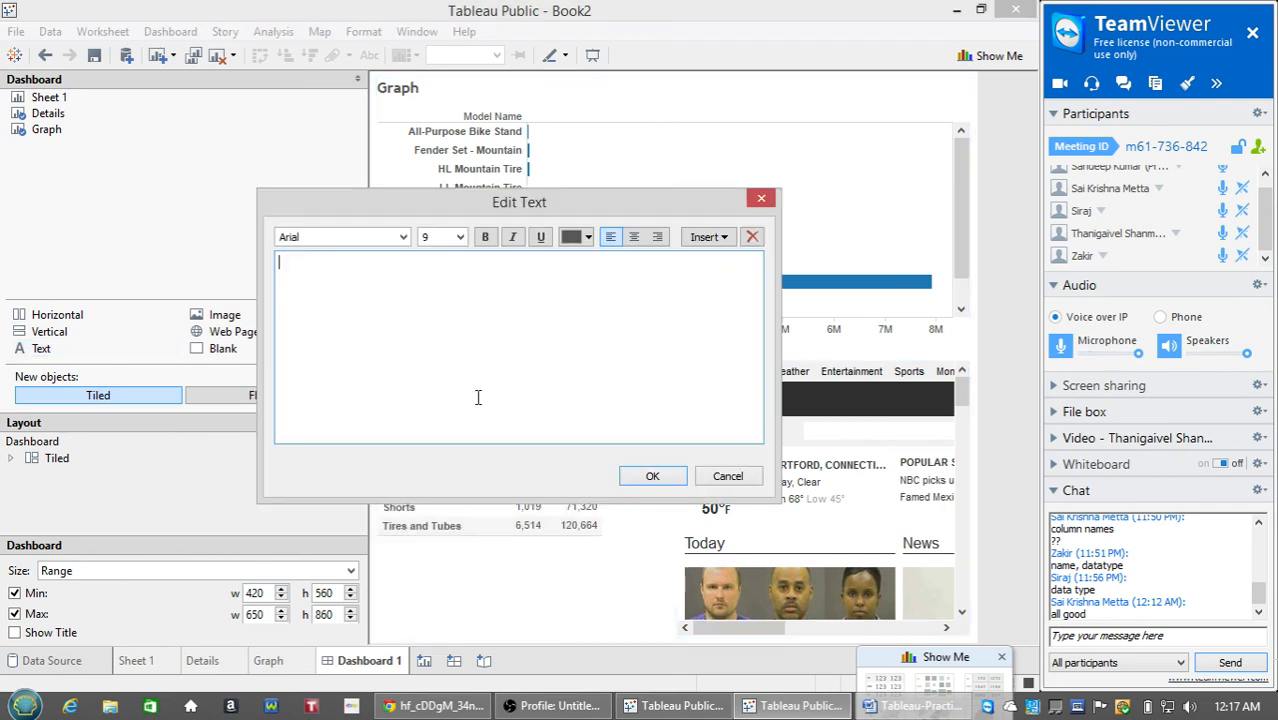
type("first")
key("BackSpace")
key("BackSpace")
key("BackSpace")
key("BackSpace")
type("FIRST DASHBOARD !!")
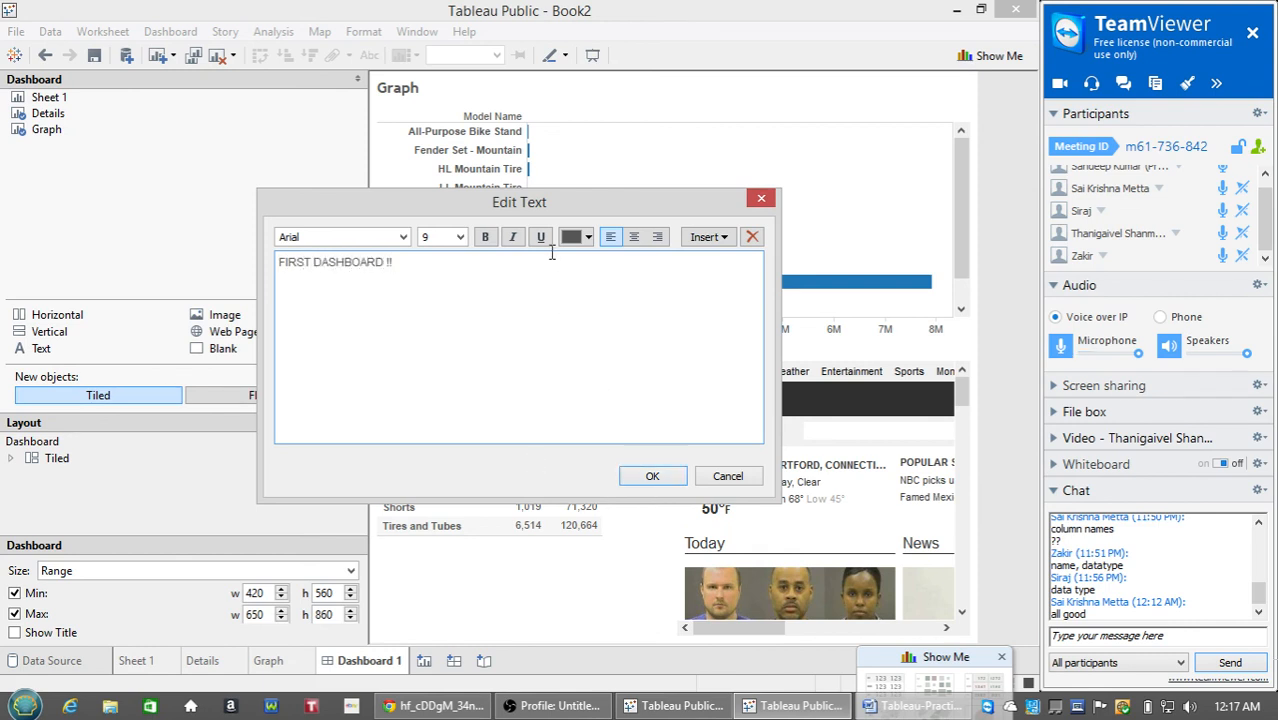
left_click(461, 237)
left_click(443, 329)
left_click(655, 476)
left_click(480, 569)
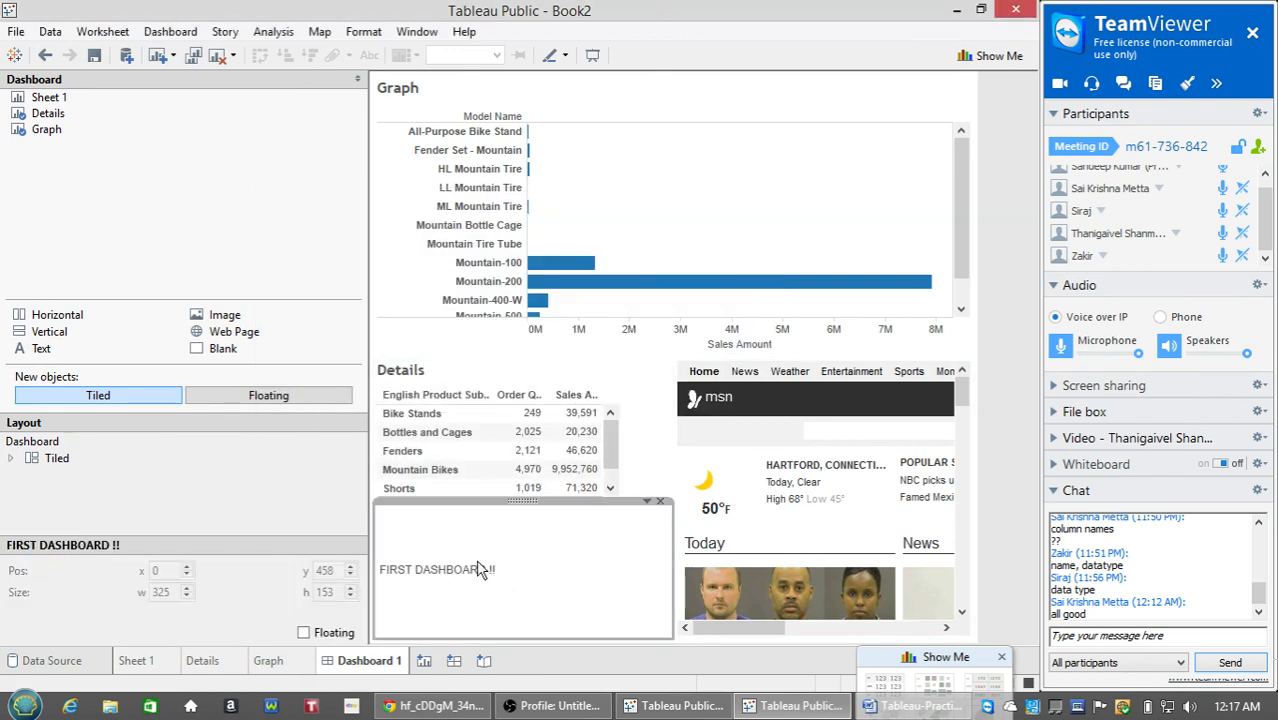
left_click(1012, 514)
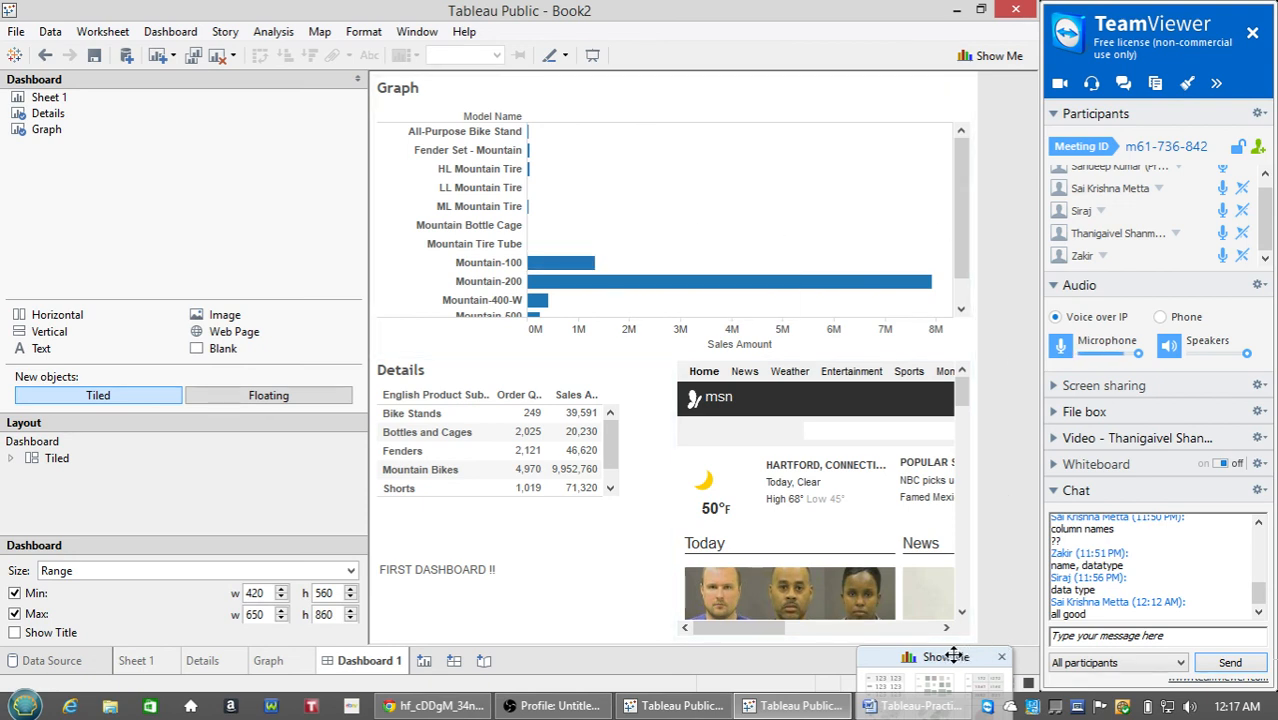
left_click_drag(953, 657, 885, 661)
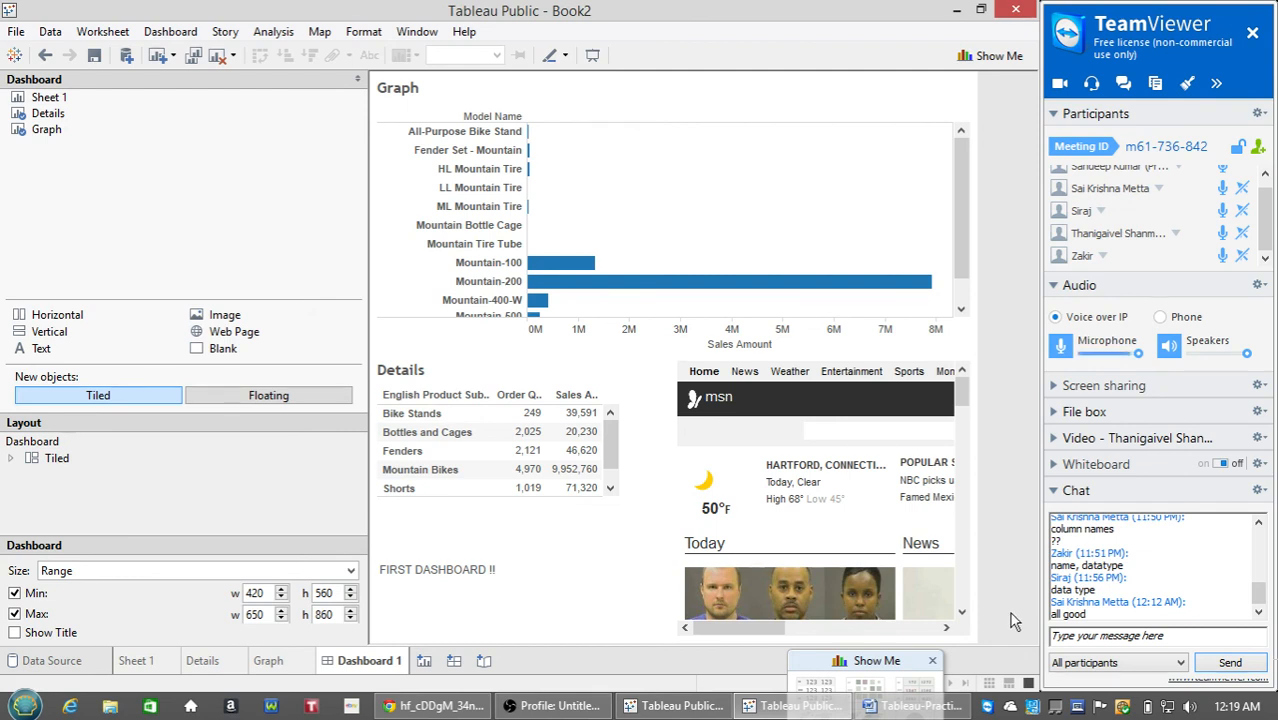
left_click_drag(1266, 216, 1266, 243)
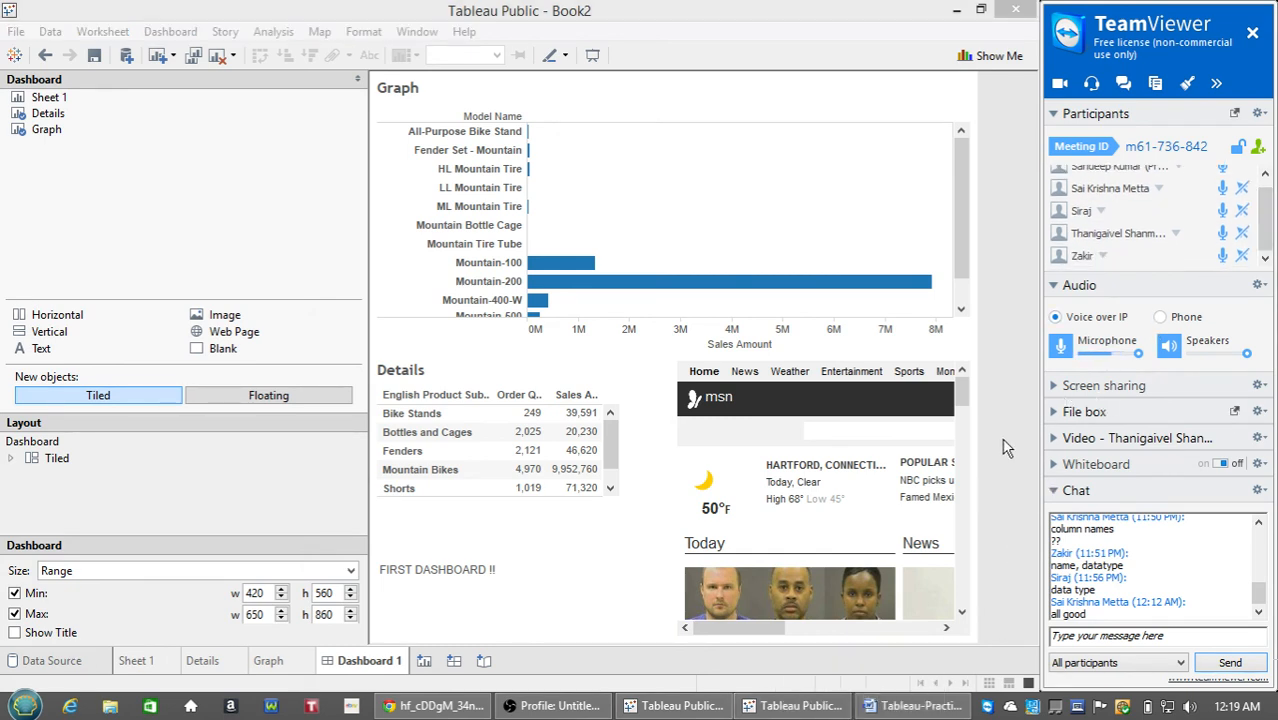